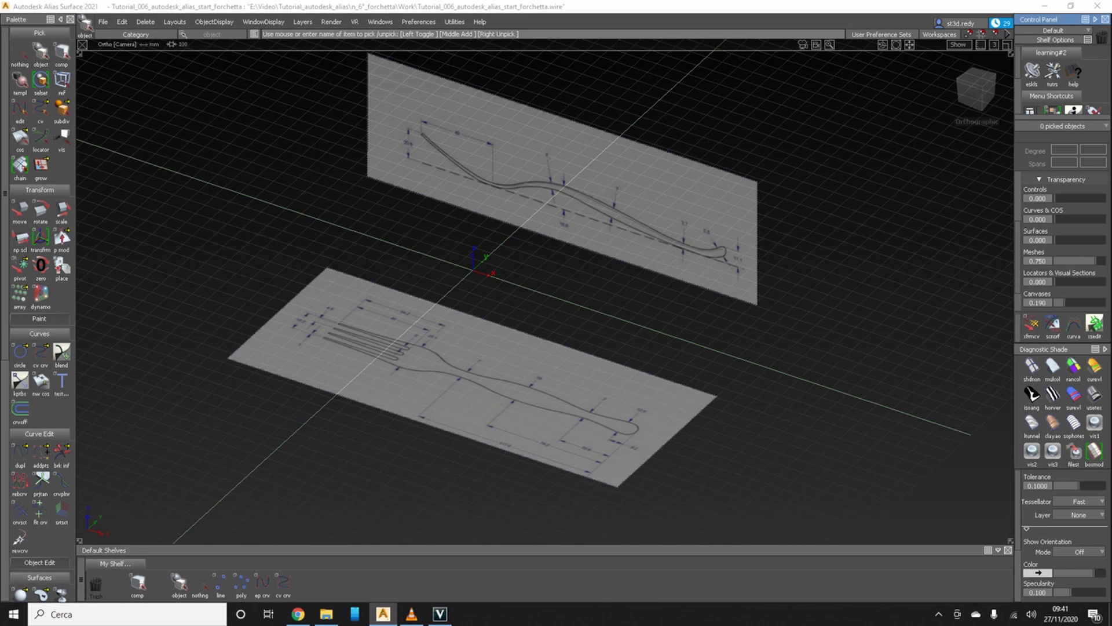
- Set the transparency of the reference canvases to 0.380
click(1066, 179)
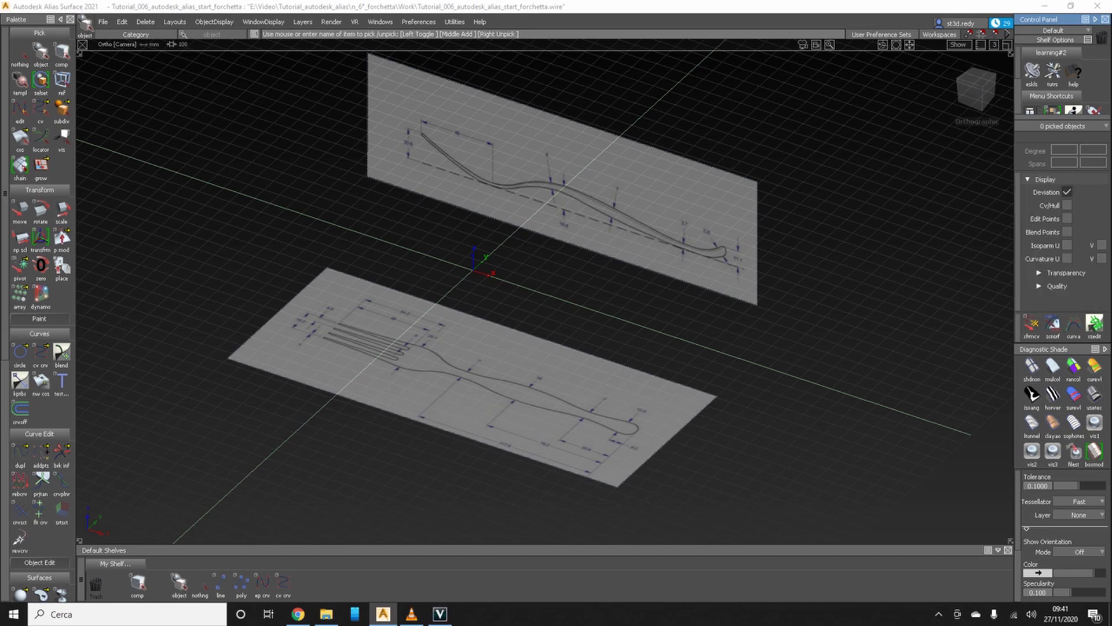
click(1066, 272)
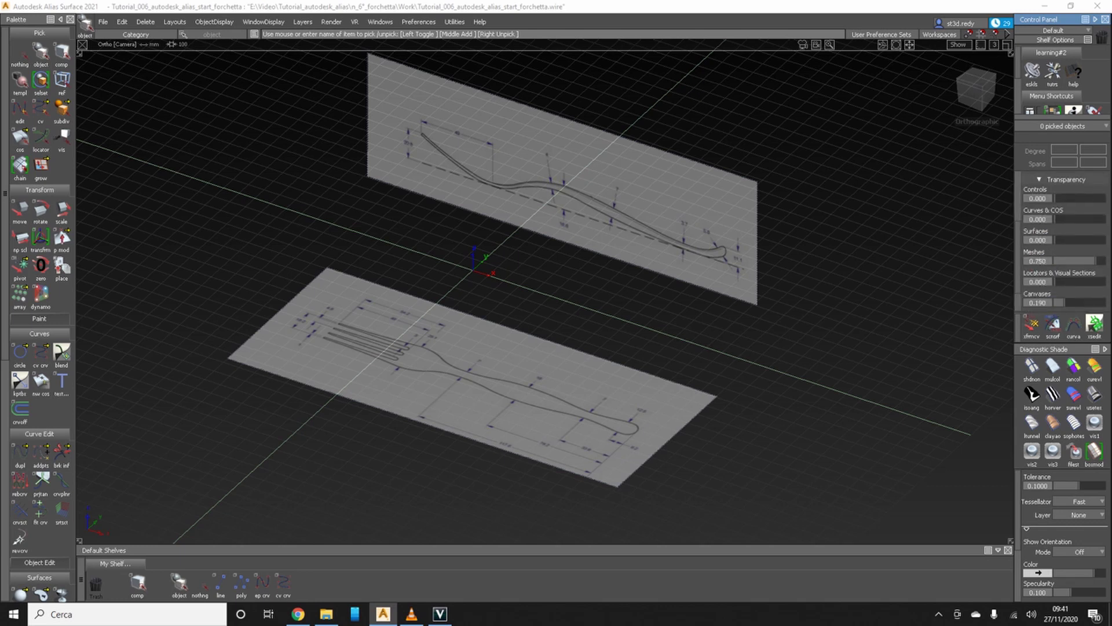
drag(1064, 303, 1075, 302)
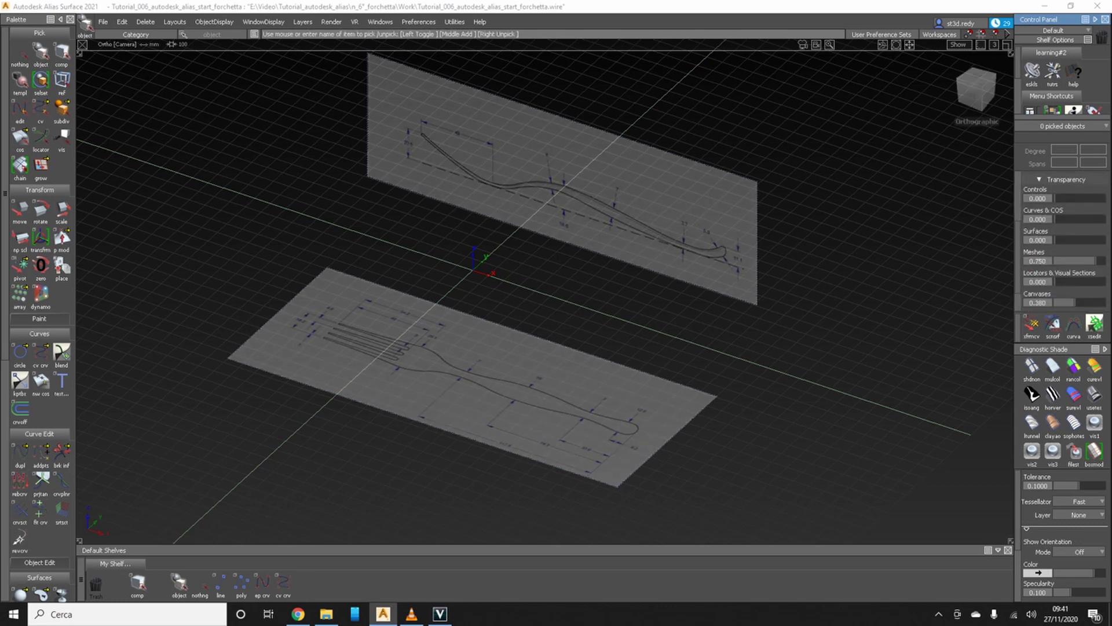
- Examine the fork's side and plan reference canvases in the left and top orthographic views
click(967, 95)
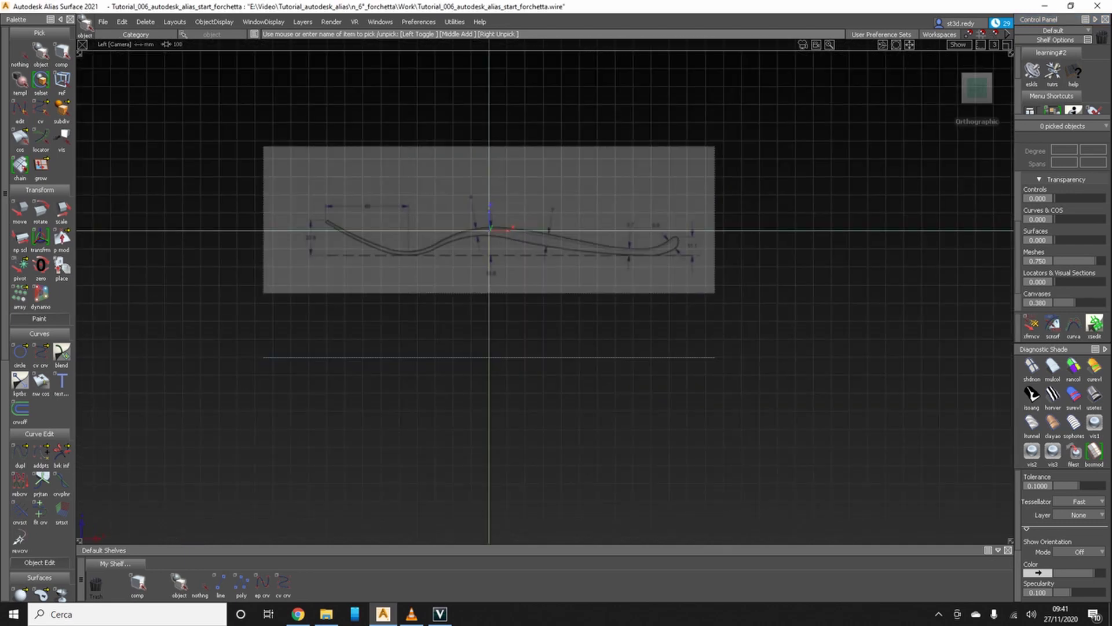
mouse_move(963, 390)
alt+shift+mouse_down()
mouse_move(904, 359)
mouse_move(927, 362)
mouse_move(845, 355)
mouse_move(805, 333)
mouse_move(852, 95)
alt+shift+mouse_up()
click(977, 88)
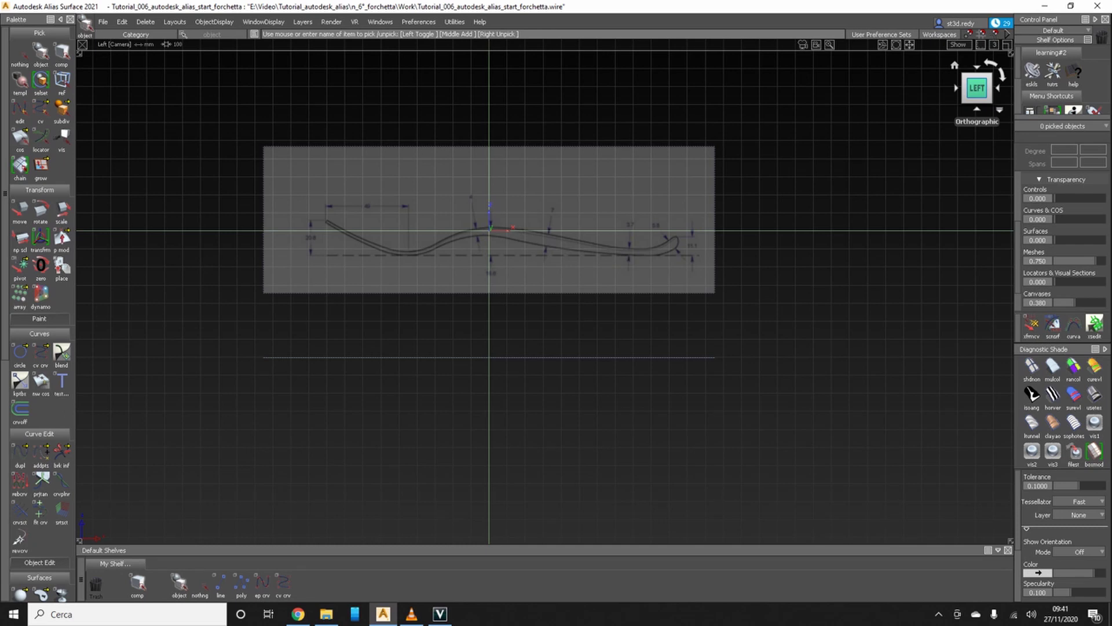
key(shift+alt)
alt+shift+drag(961, 347, 960, 390)
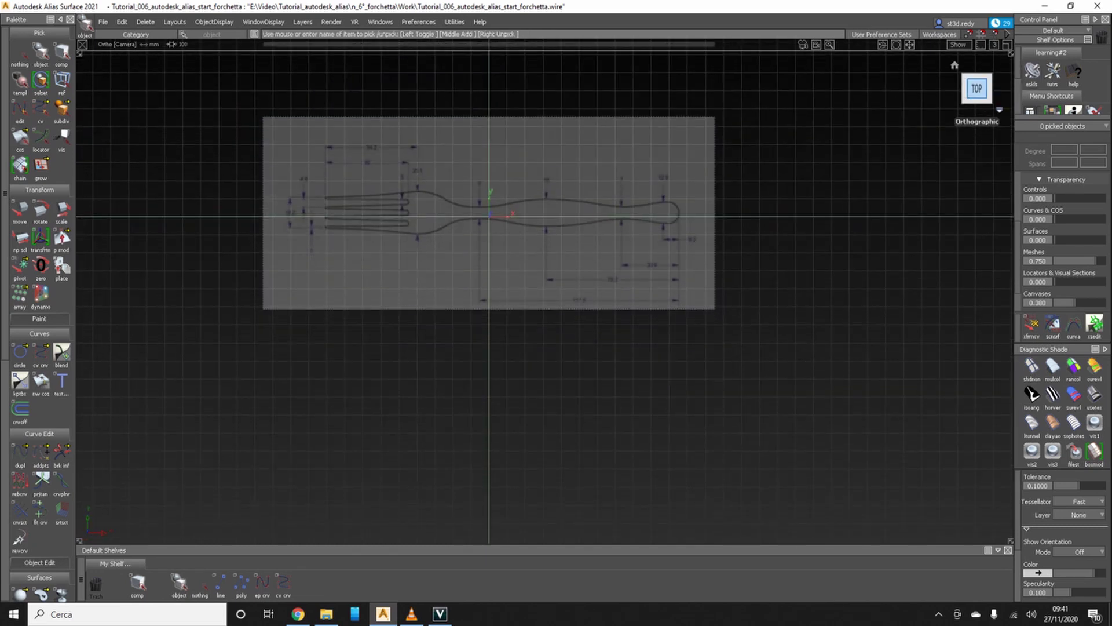
click(977, 88)
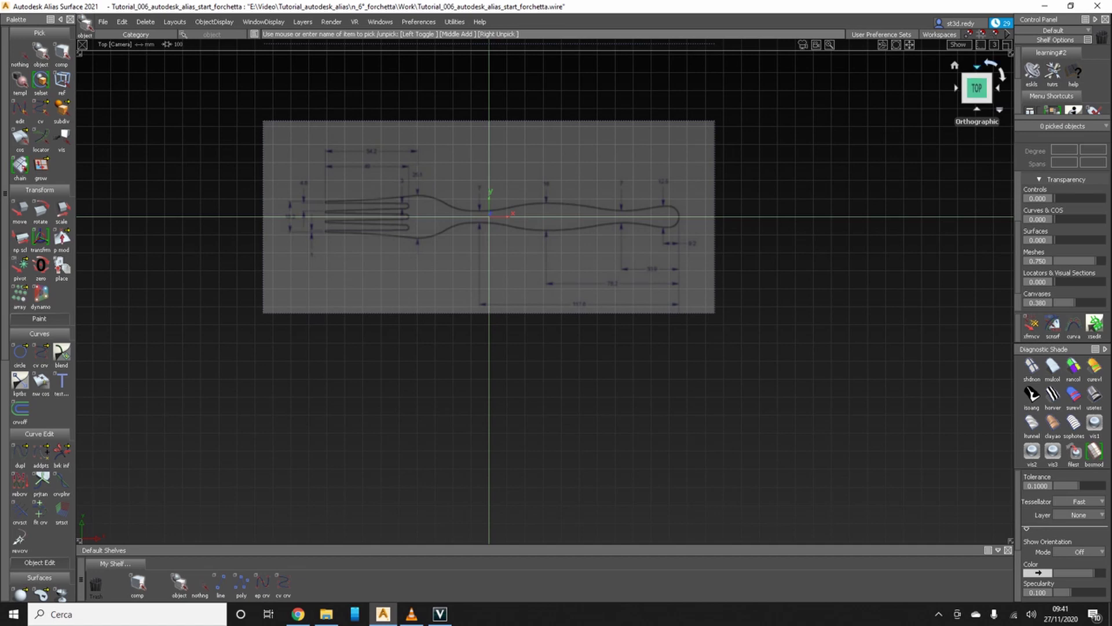
- Rotate the orthographic top view so the fork drawing stands upright with its tines pointing up, and hide the grid
click(997, 88)
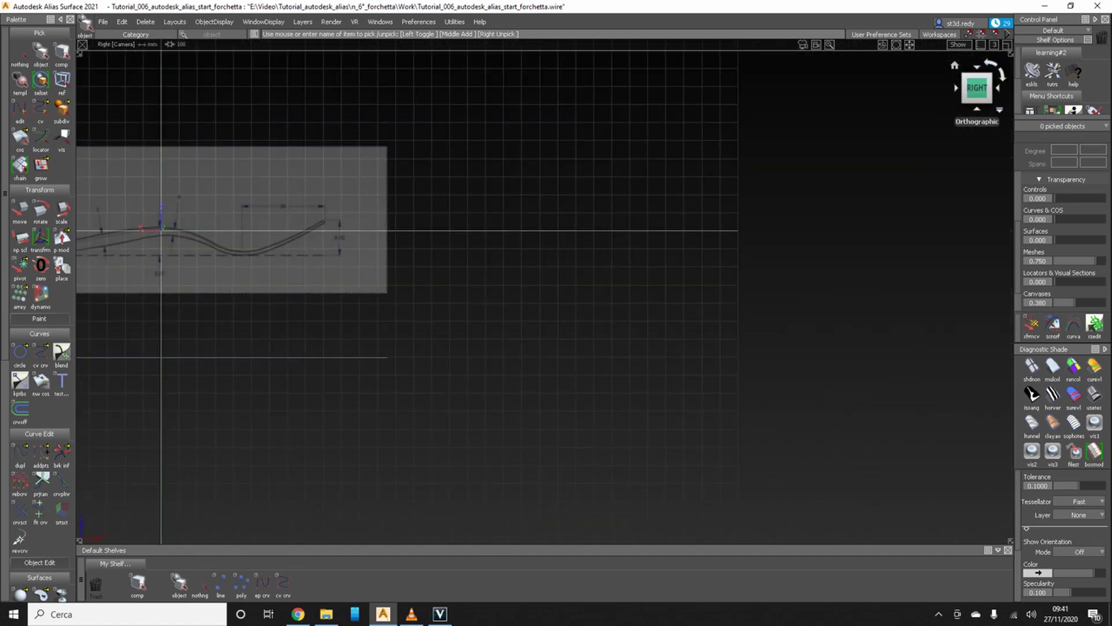
click(977, 66)
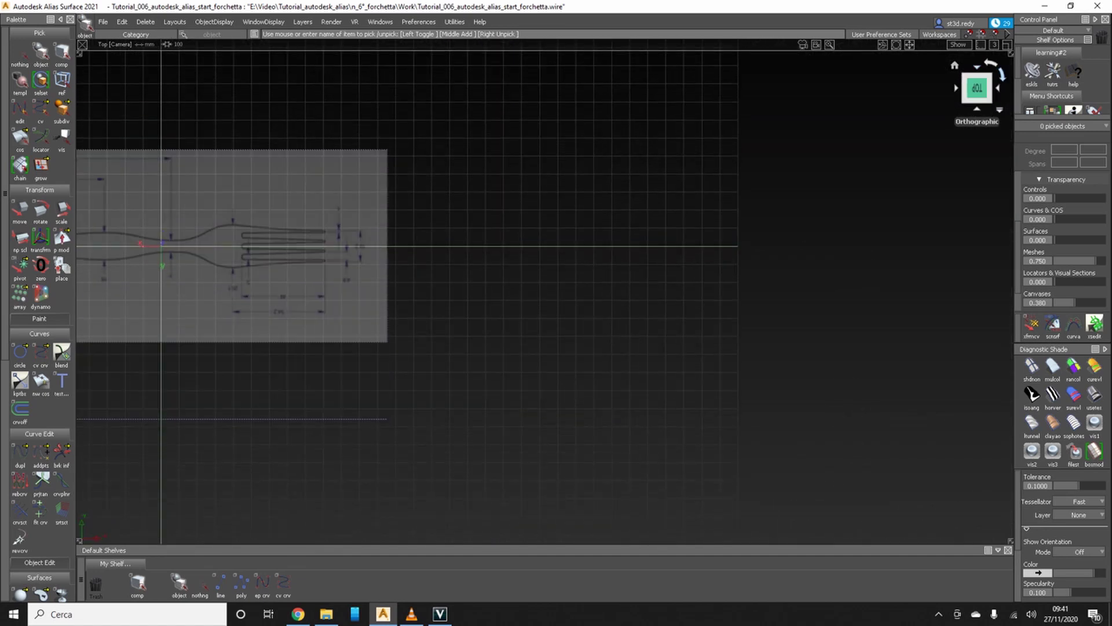
click(992, 64)
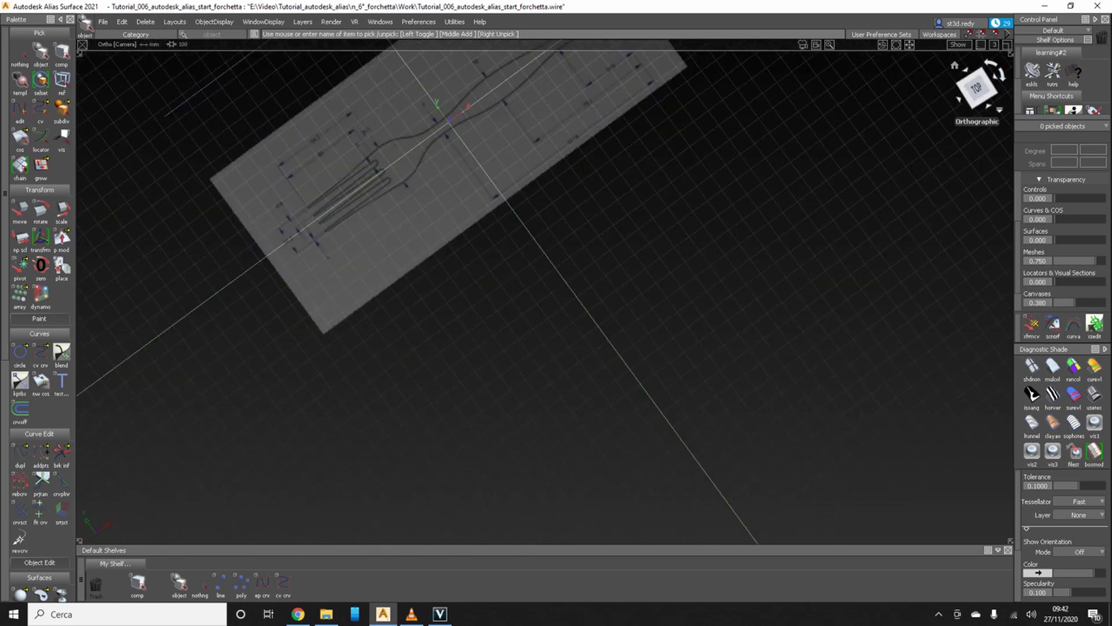
click(976, 86)
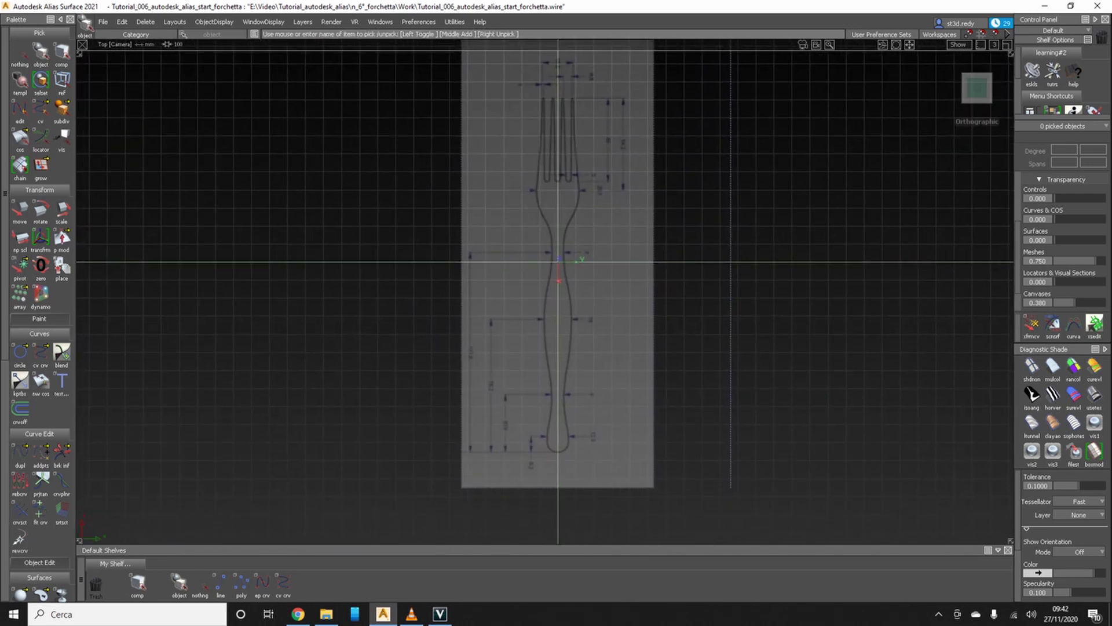
click(958, 44)
click(944, 113)
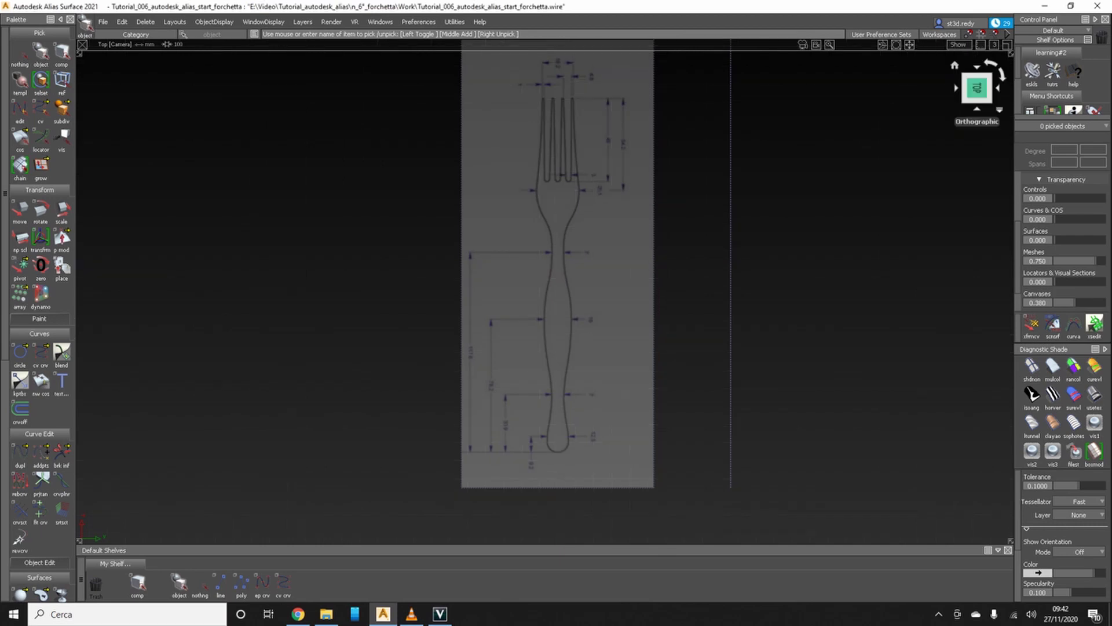
- Draw a degree 2 CV curve along the right side of the fork outline, from the lower narrow section to the handle's rounded end
scroll(555, 436, up, 5)
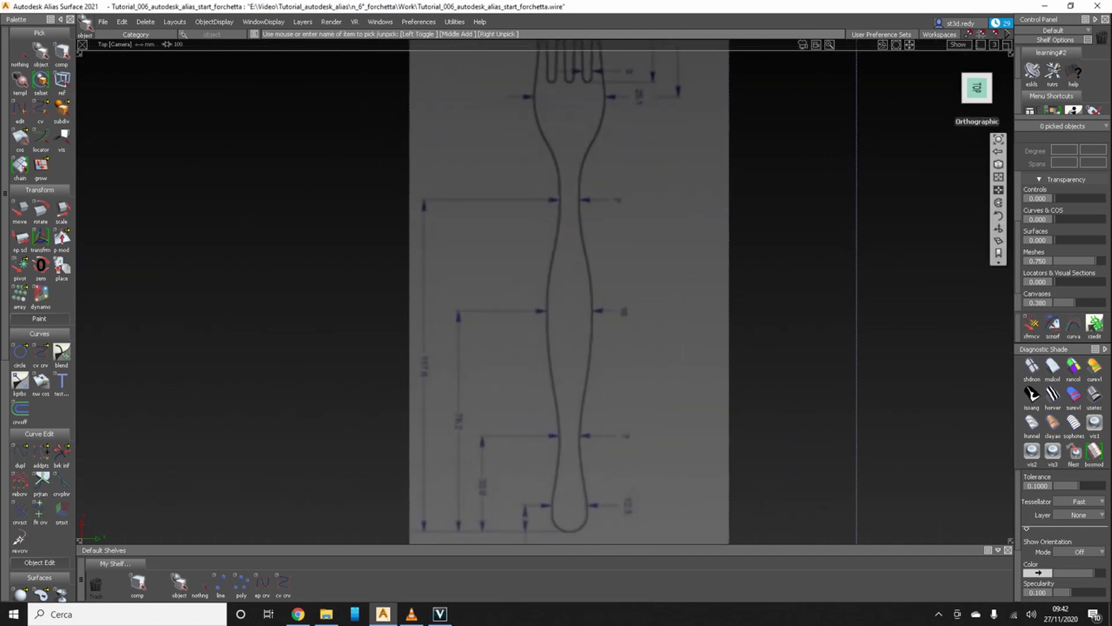
alt+shift+middle_drag(555, 437, 531, 551)
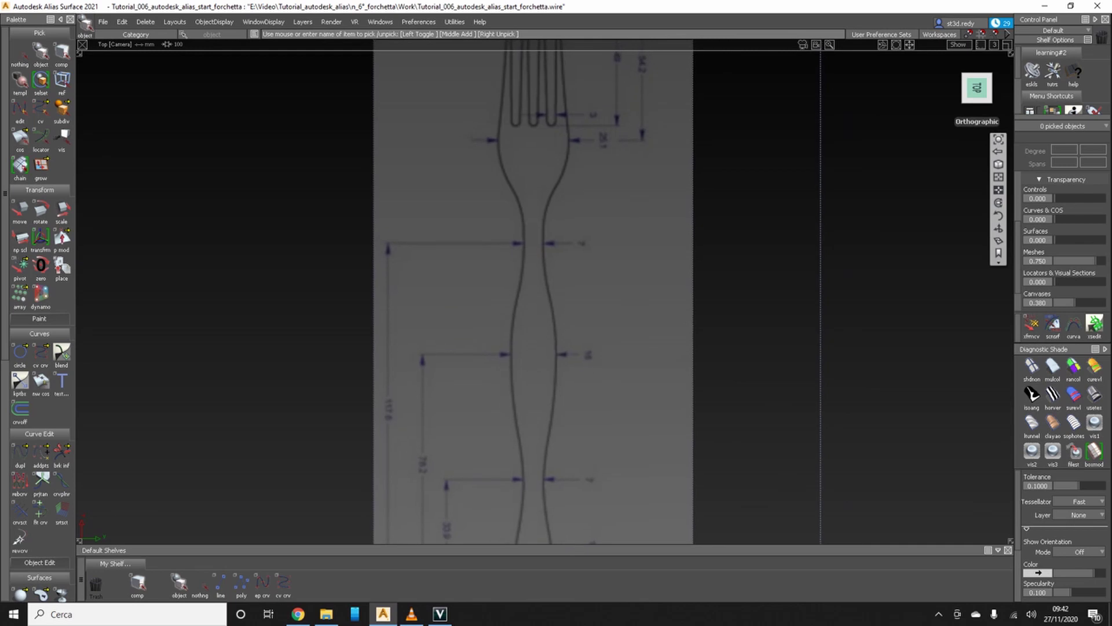
scroll(545, 298, up, 2)
scroll(545, 297, down, 5)
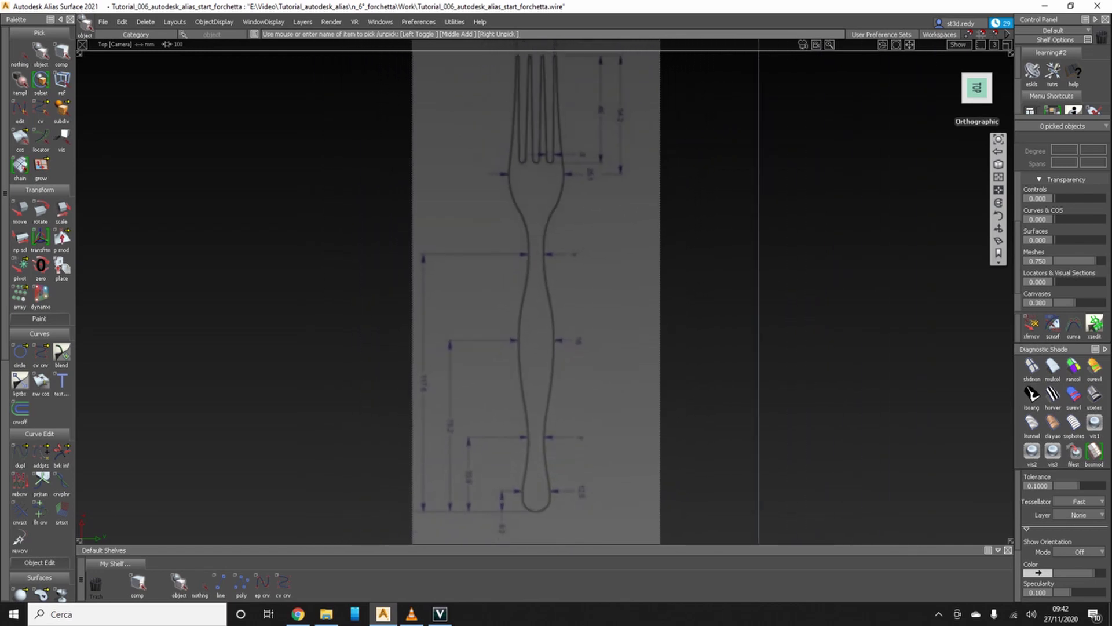
alt+shift+middle_drag(545, 297, 571, 203)
scroll(559, 305, up, 3)
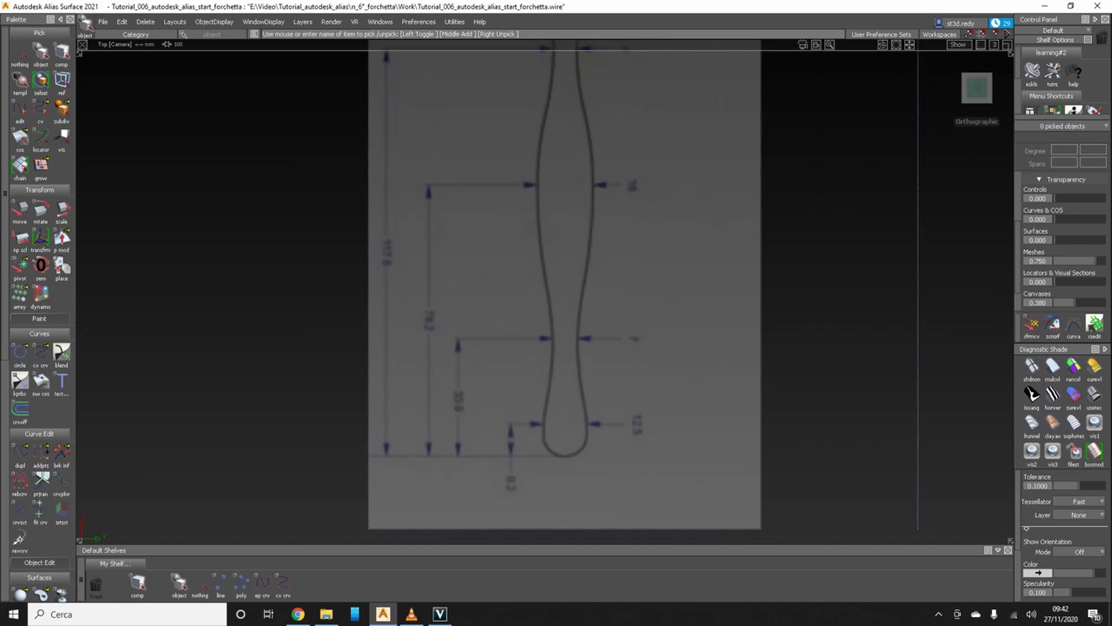
click(283, 584)
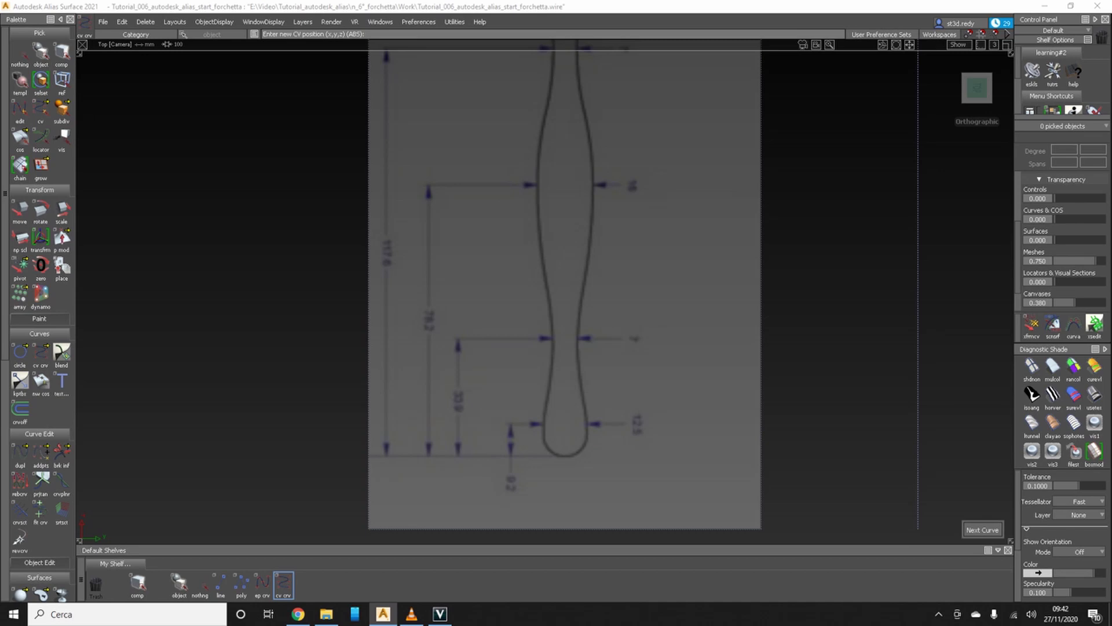
scroll(592, 366, up, 5)
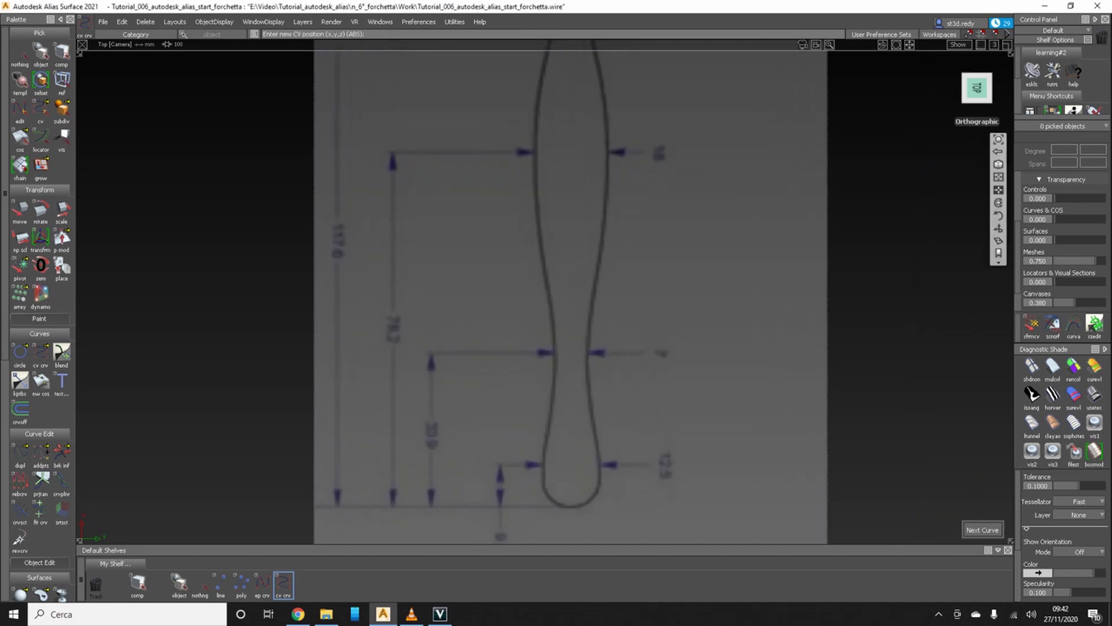
click(564, 358)
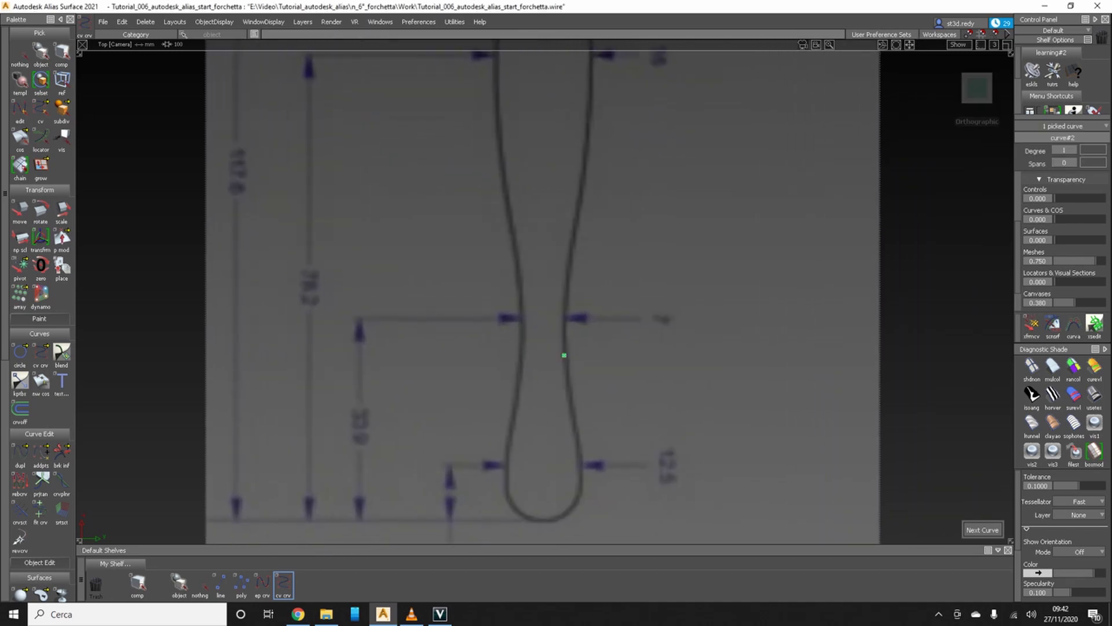
click(579, 461)
drag(579, 468, 578, 438)
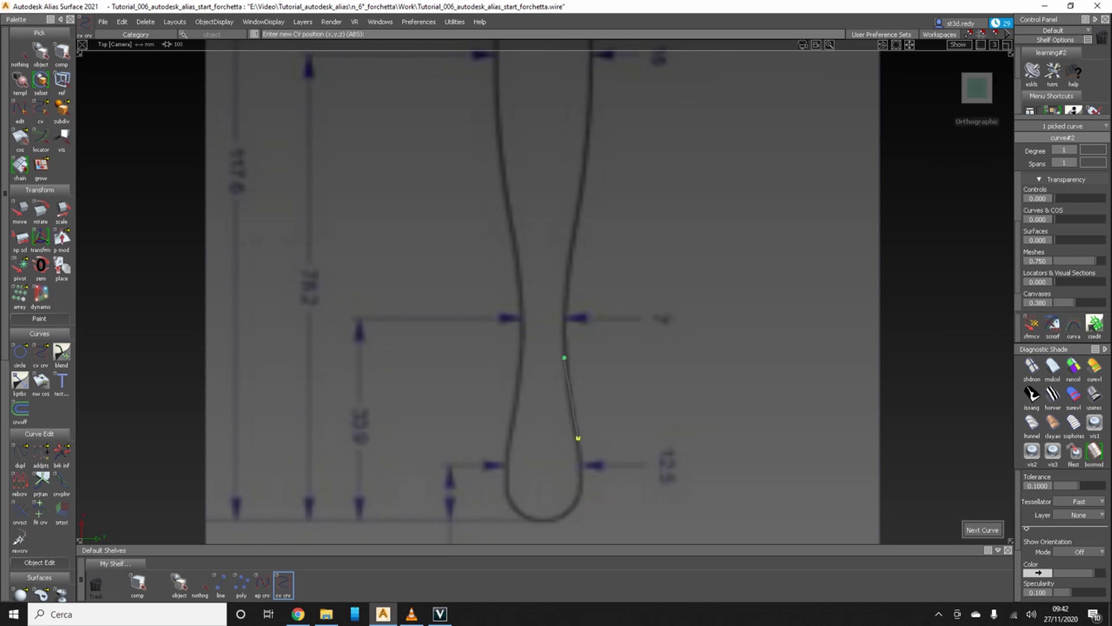
click(582, 485)
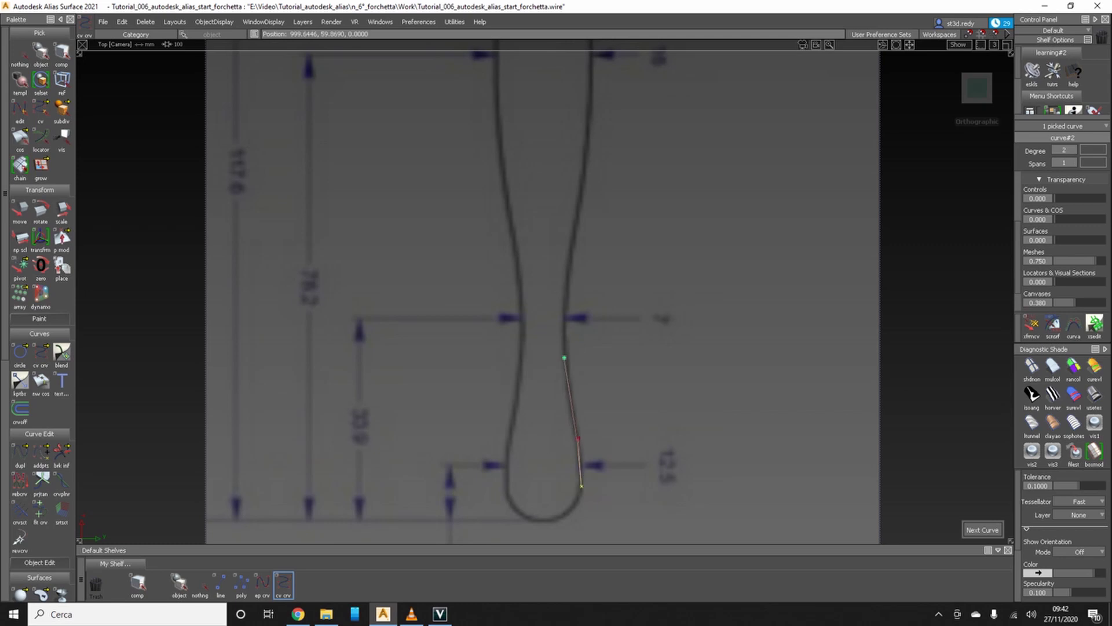
key(Escape)
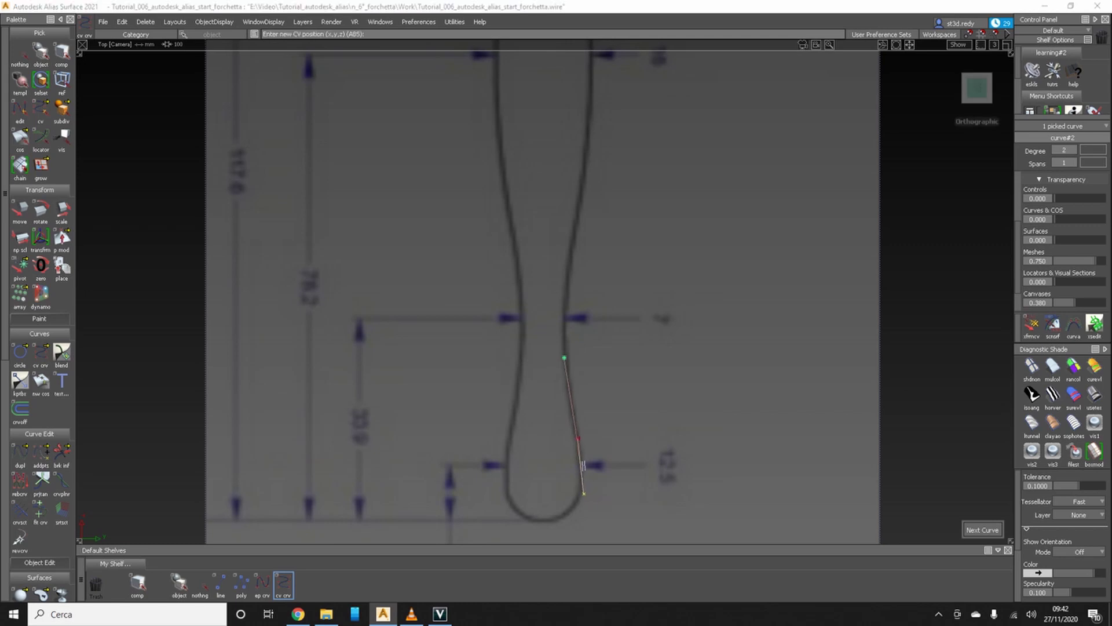
- Move the middle CV of the handle-end curve slightly outward to match the outline's bulge
ctrl+shift+drag(547, 450, 601, 447)
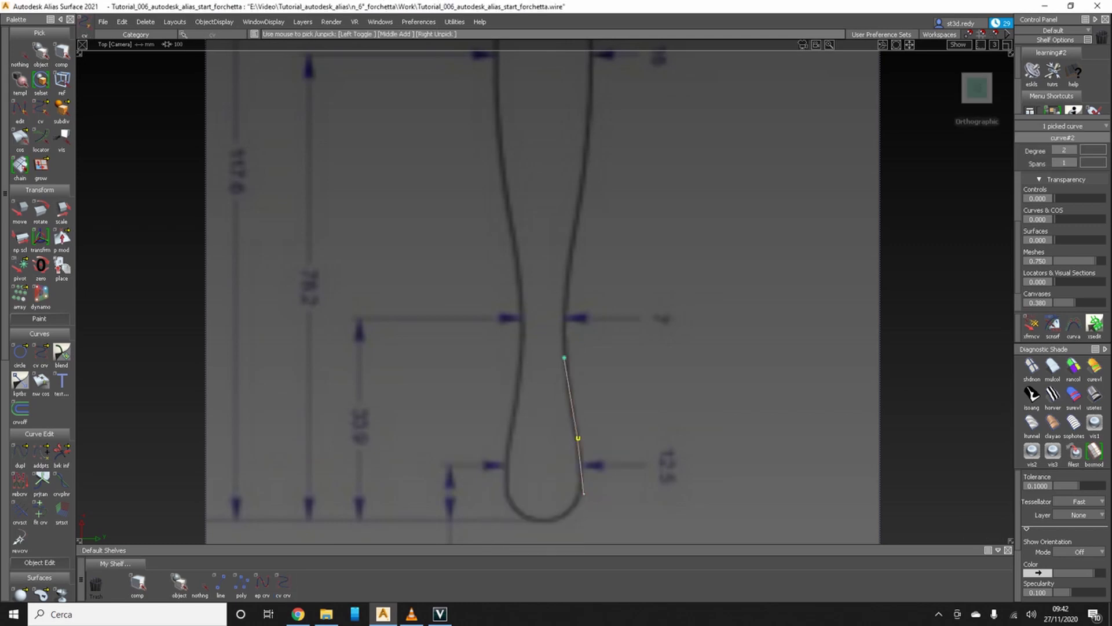
middle_drag(600, 446, 609, 446)
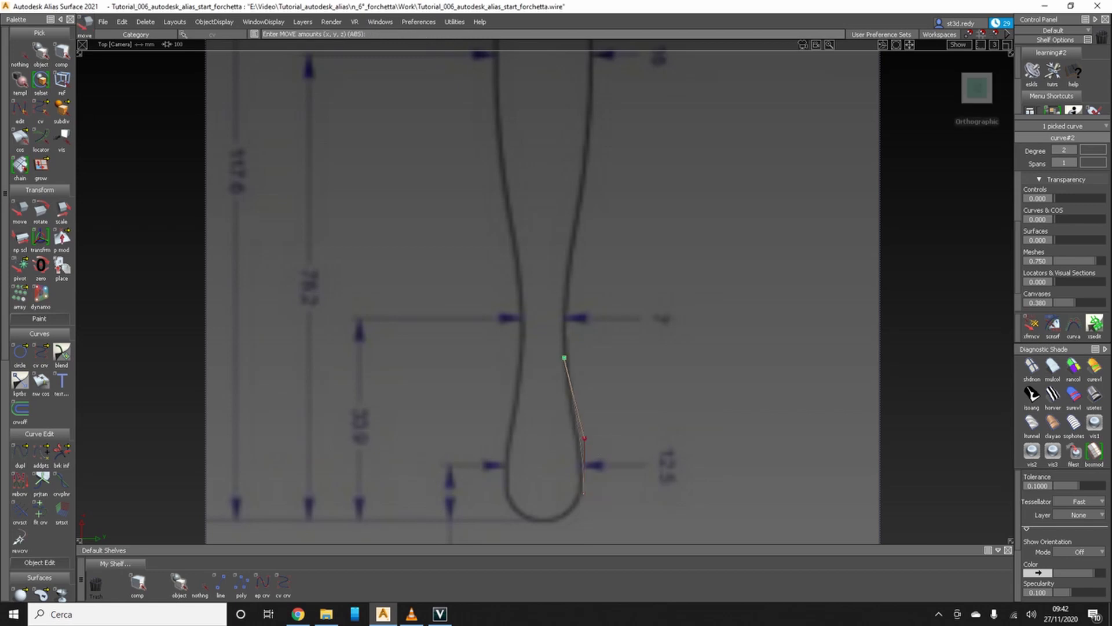
- Draw a degree 3 CV curve from the handle-end curve's upper end to the handle's widest section, and deselect it
drag(564, 357, 556, 350)
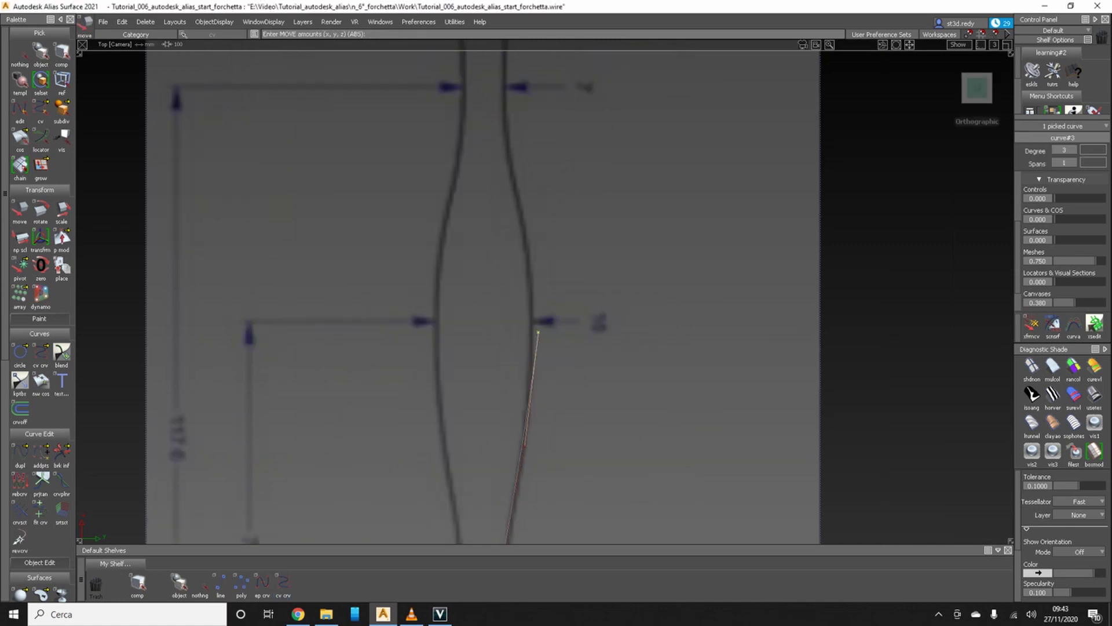
alt+shift+middle_drag(539, 347, 555, 436)
key(ctrl+shift+n)
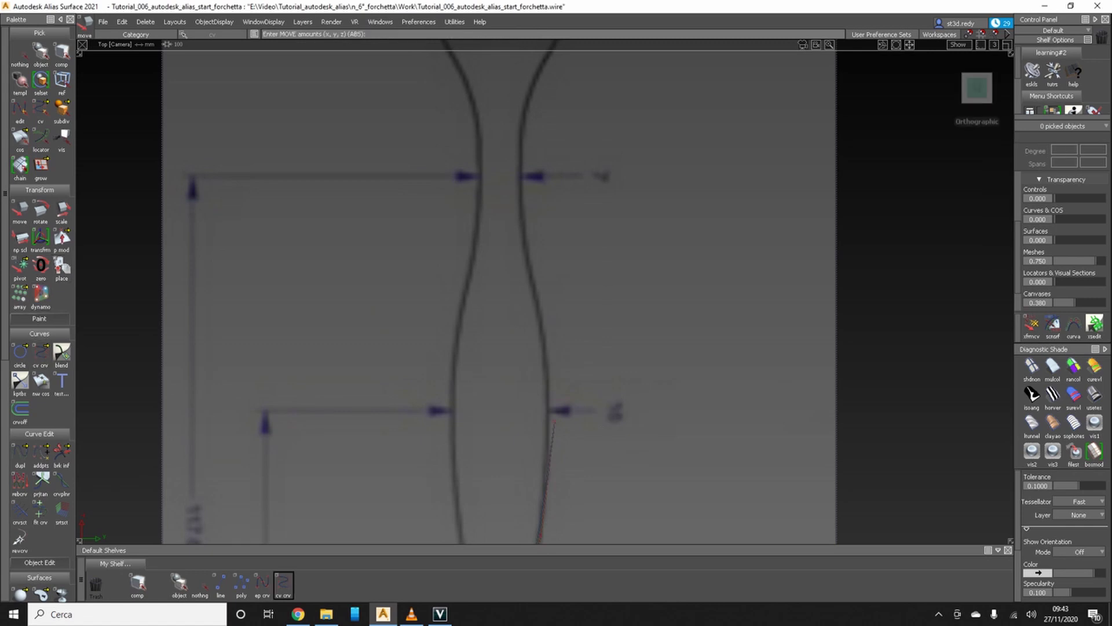
- Draw a degree 3 CV curve from the fork's upper neck down the outline, ending on the curve at the handle's widest section
click(283, 584)
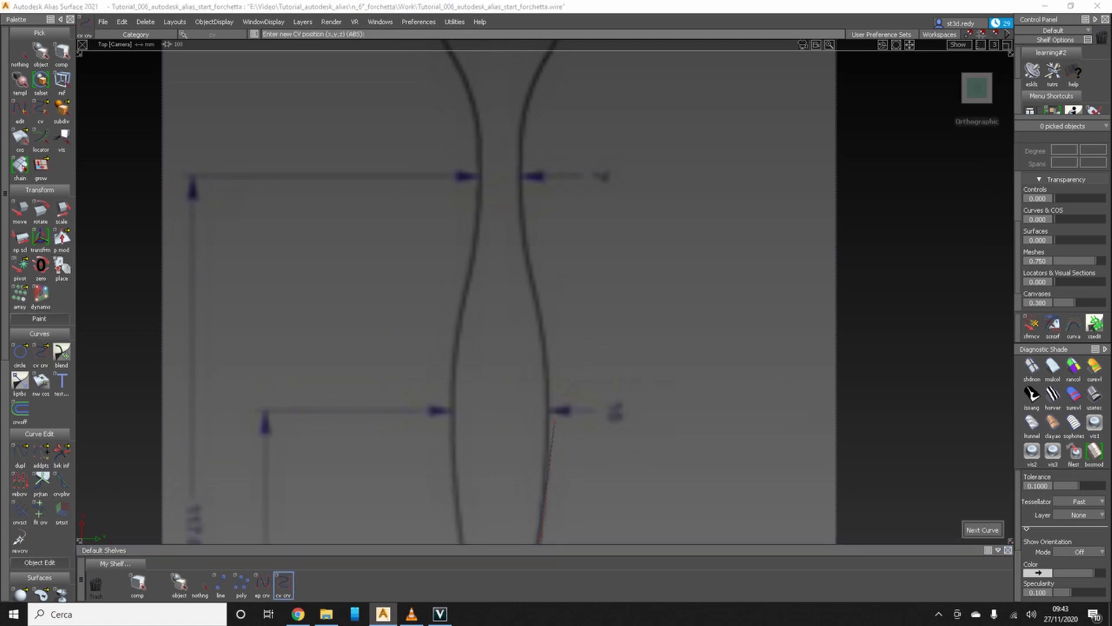
click(521, 225)
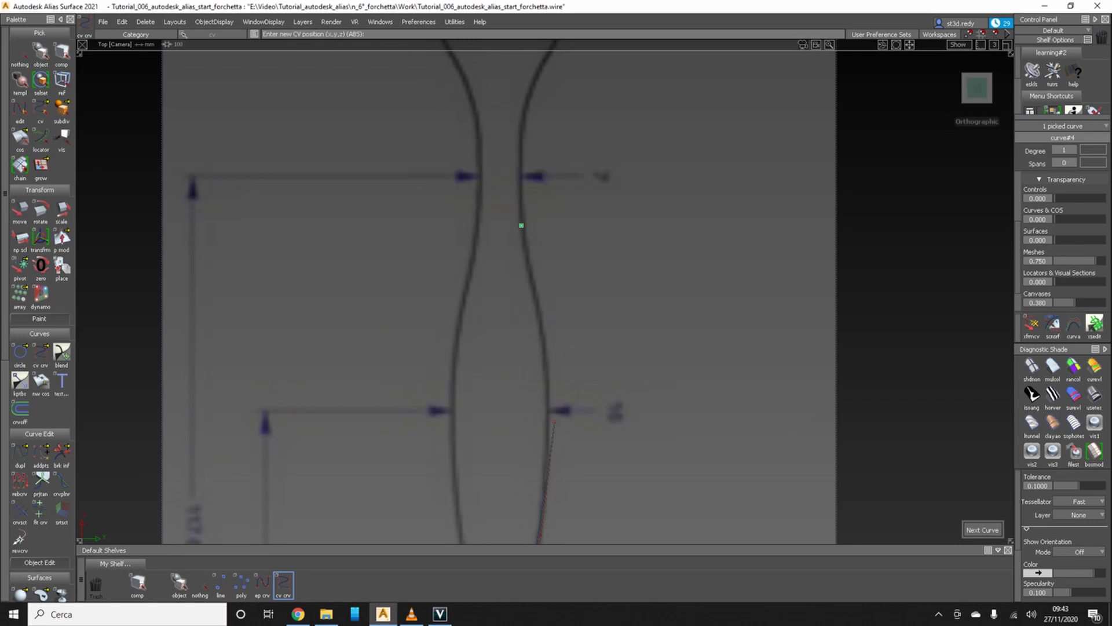
click(533, 279)
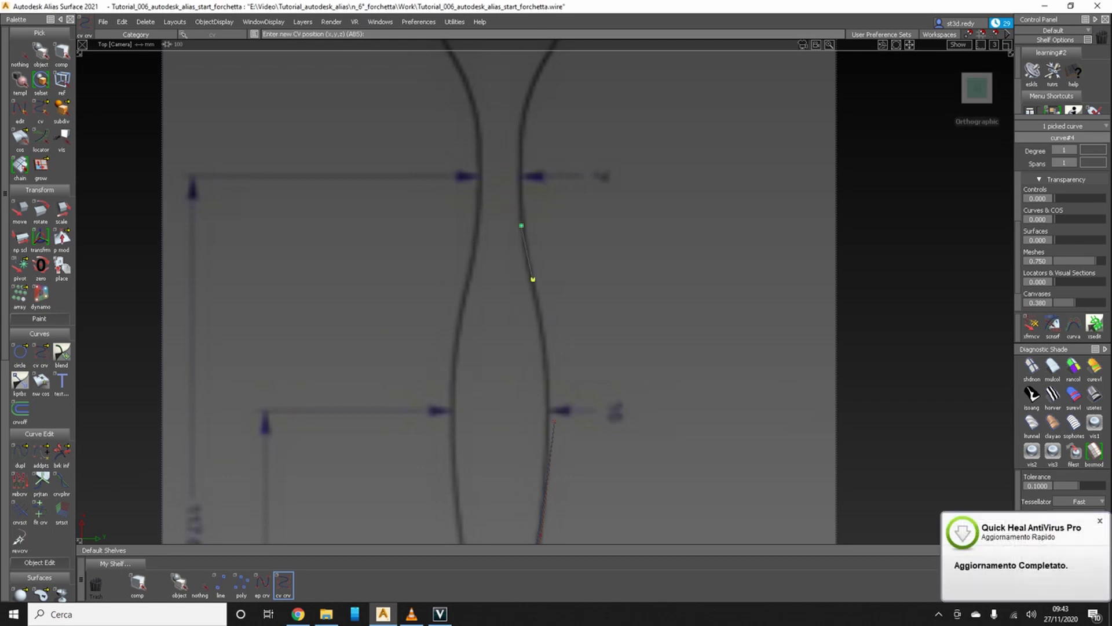
drag(558, 406, 554, 420)
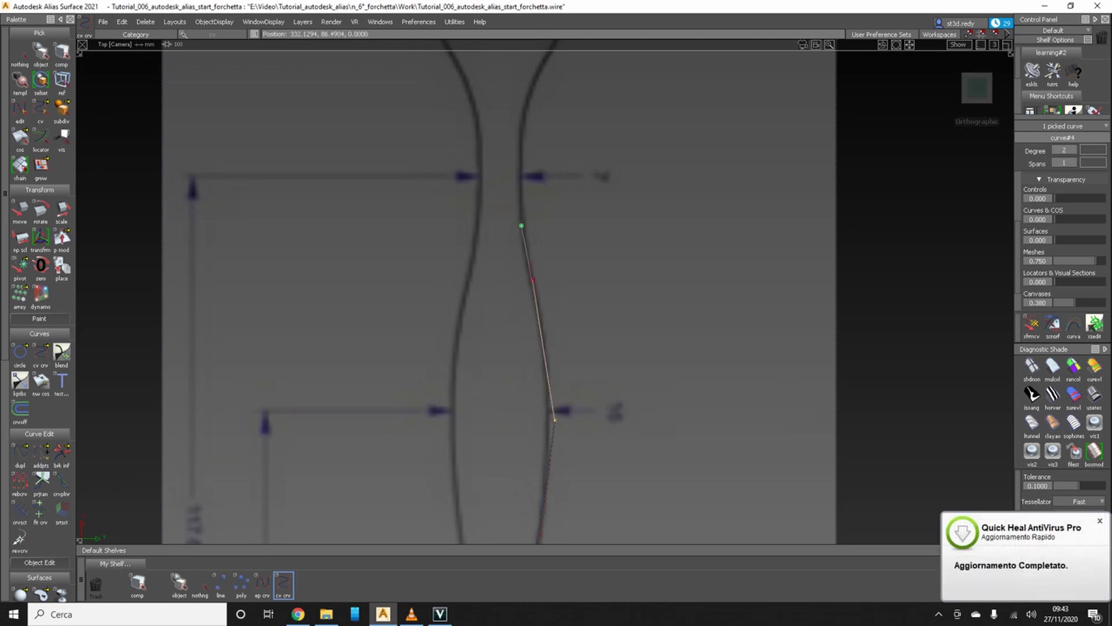
alt+shift+middle_drag(521, 290, 521, 205)
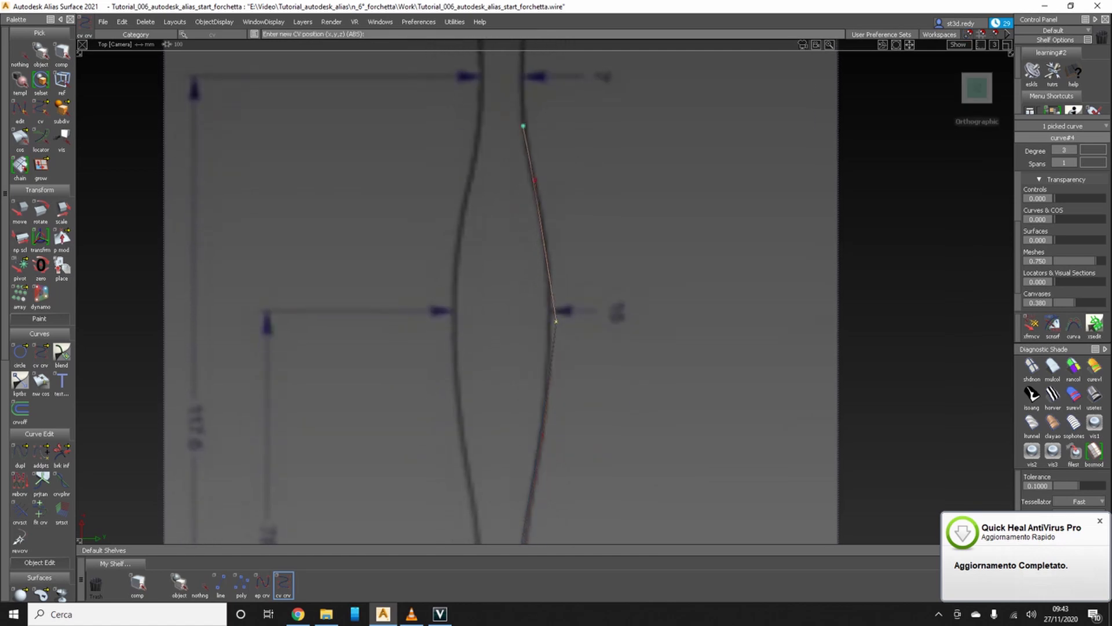
- Move the shared end CVs at the handle's widest section toward the neck, and adjust the upper curve's second CV to the outline
ctrl+shift+right_drag(497, 330, 657, 301)
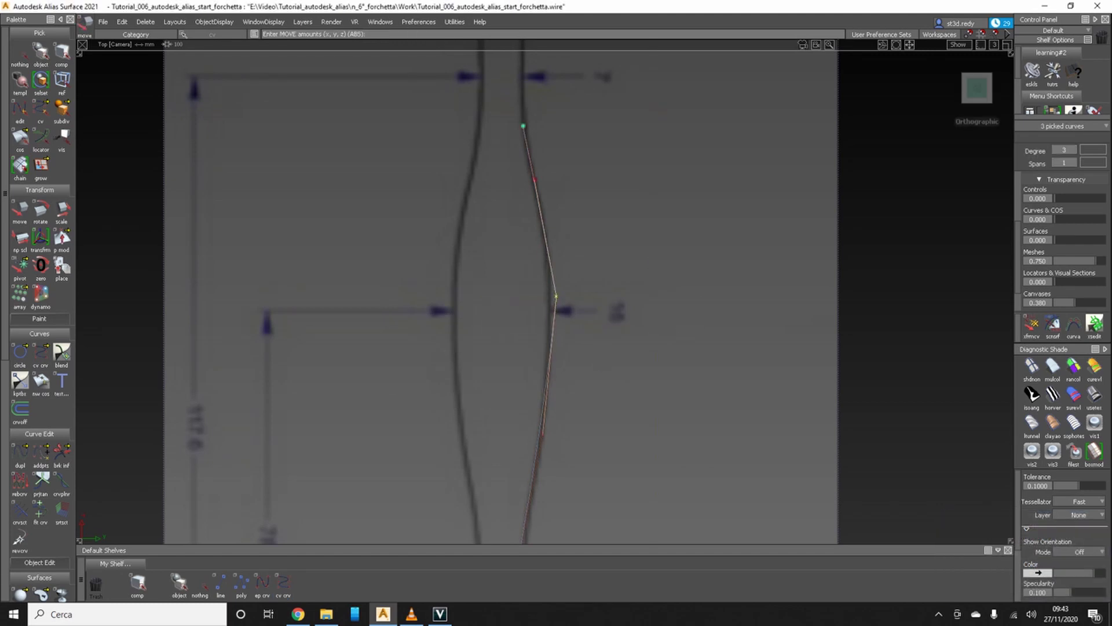
click(539, 209)
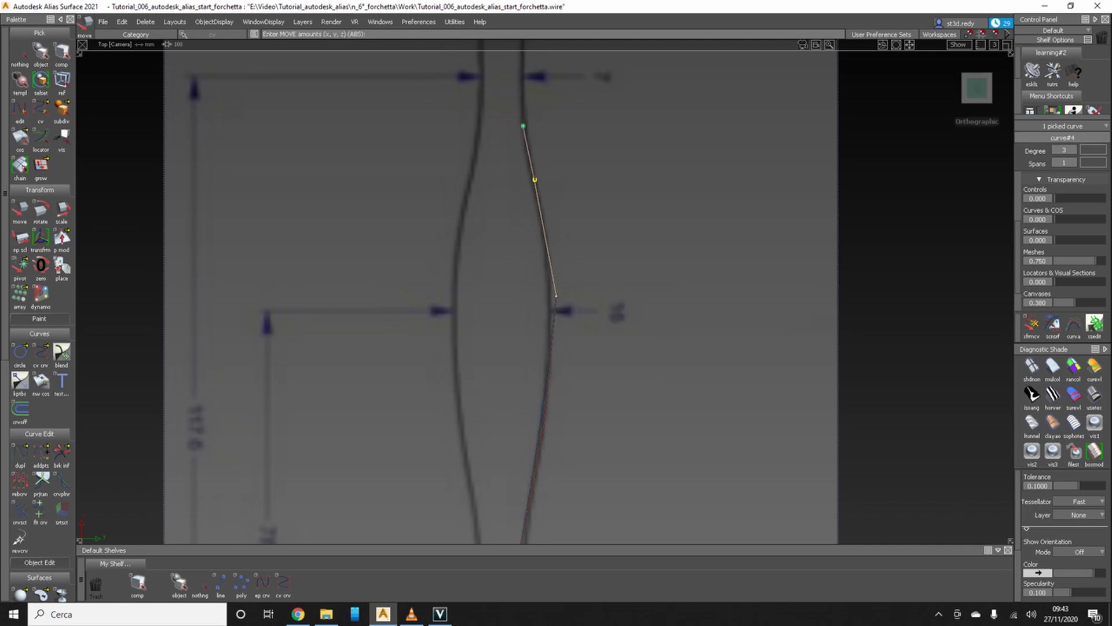
- Draw a straight degree 1 CV curve along the neck, starting from the upper end of the handle curve
alt+shift+middle_drag(976, 82, 982, 307)
click(566, 379)
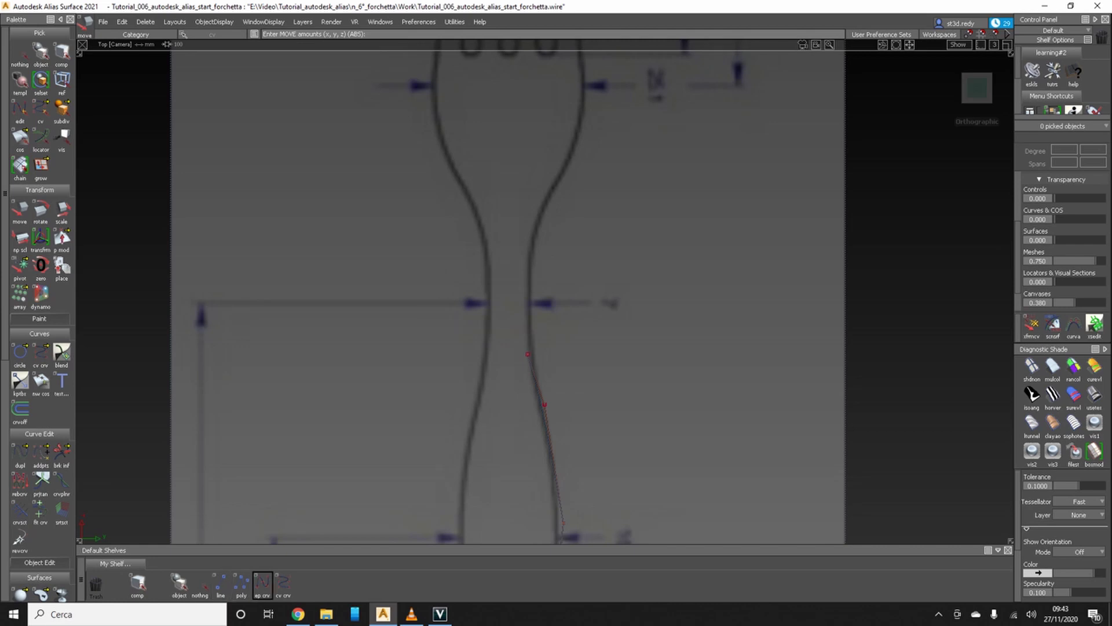
click(283, 583)
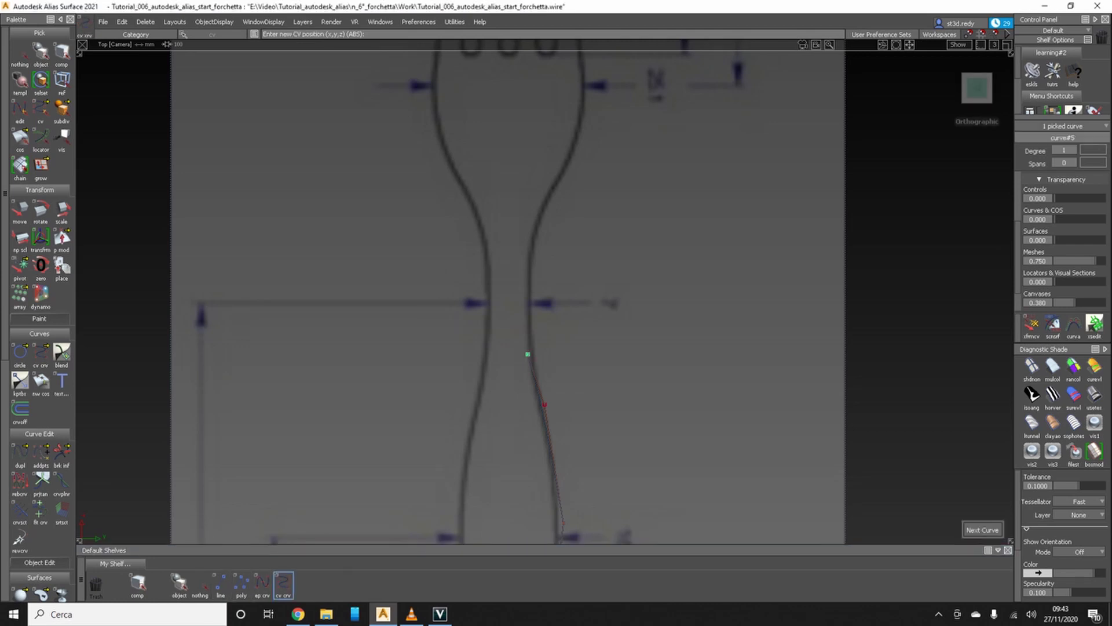
drag(528, 336, 528, 234)
alt+shift+middle_drag(528, 234, 489, 312)
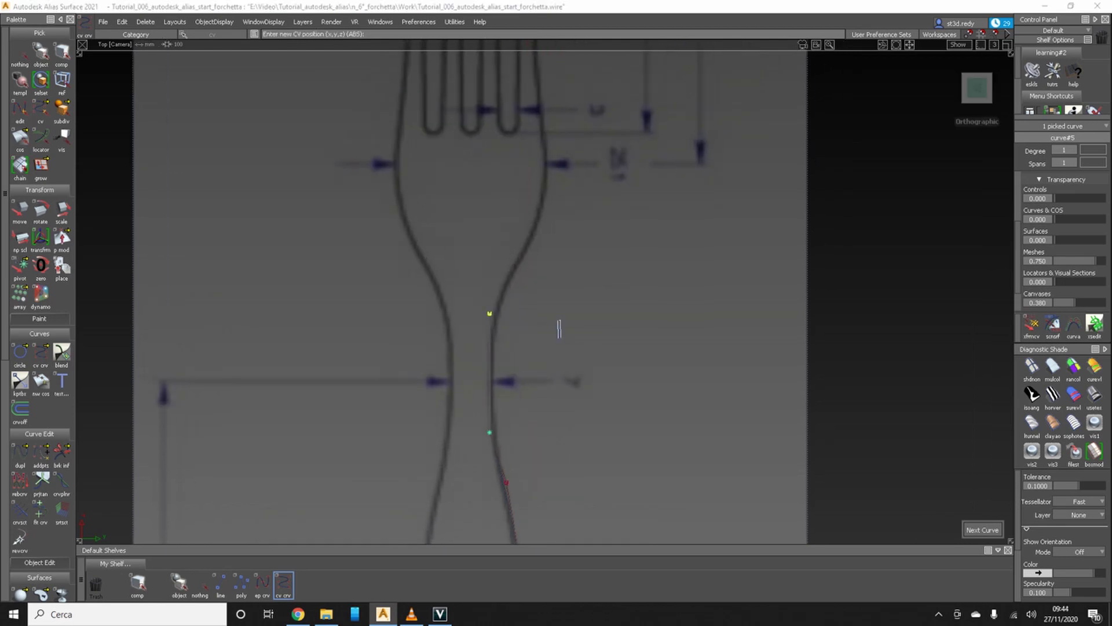
- Draw two straight CV curves, from the neck line's upper end to just below the head's widest section and on to the outer tine's tip
click(550, 222)
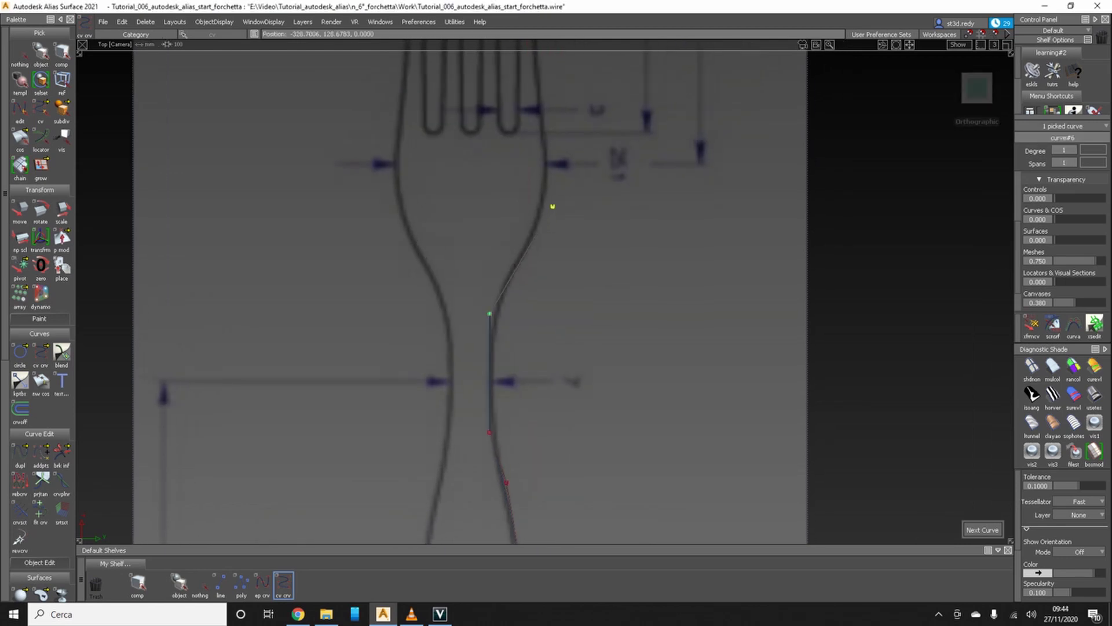
alt+shift+middle_drag(552, 205, 537, 429)
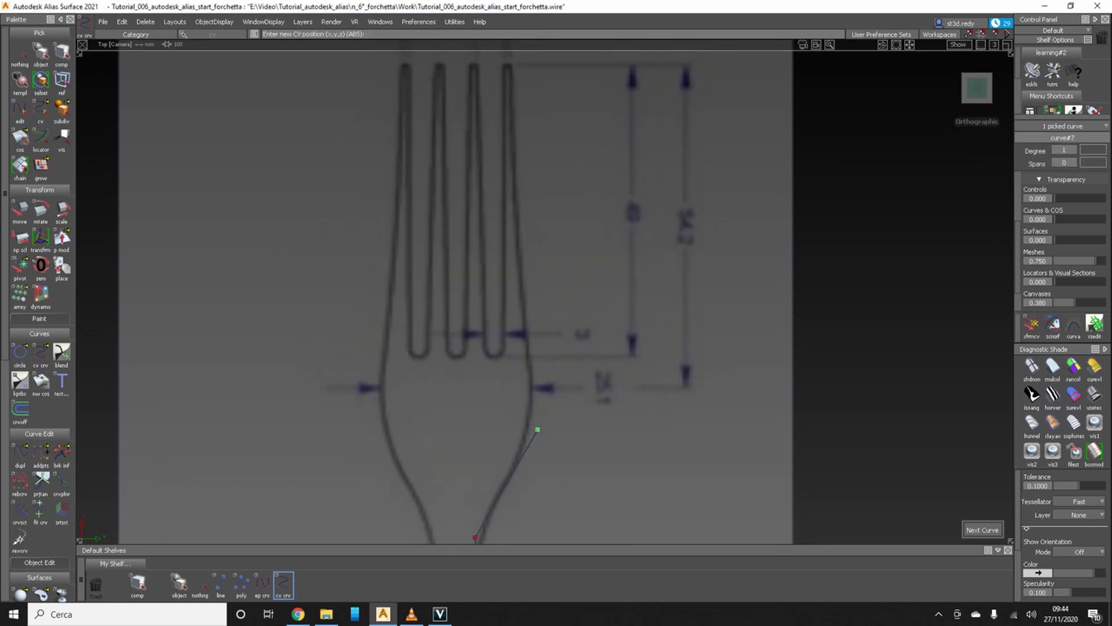
click(510, 87)
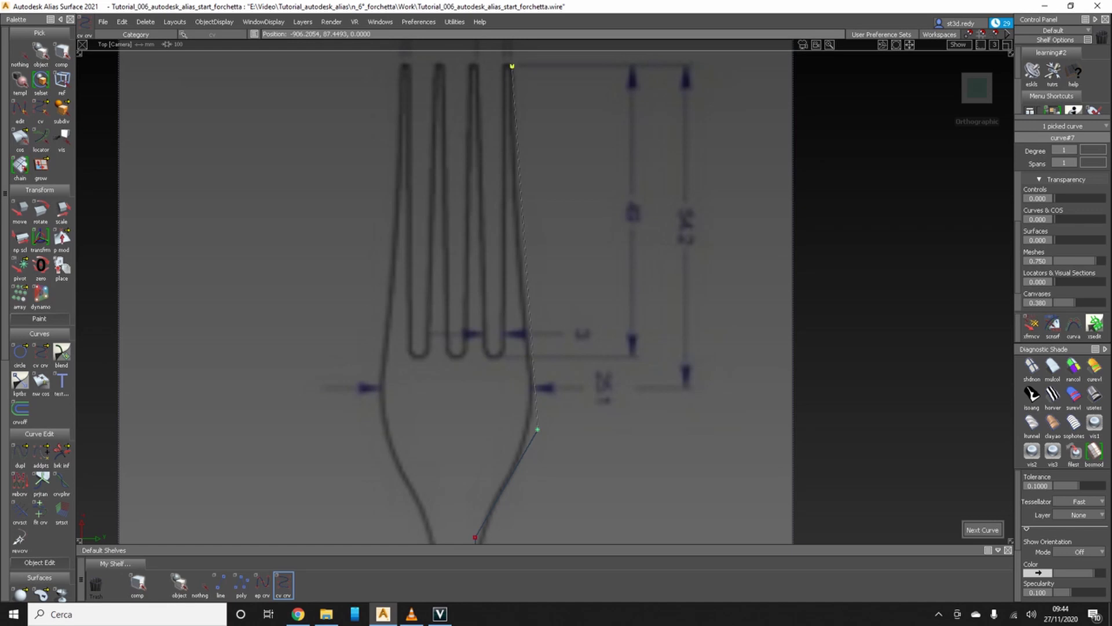
drag(512, 66, 512, 66)
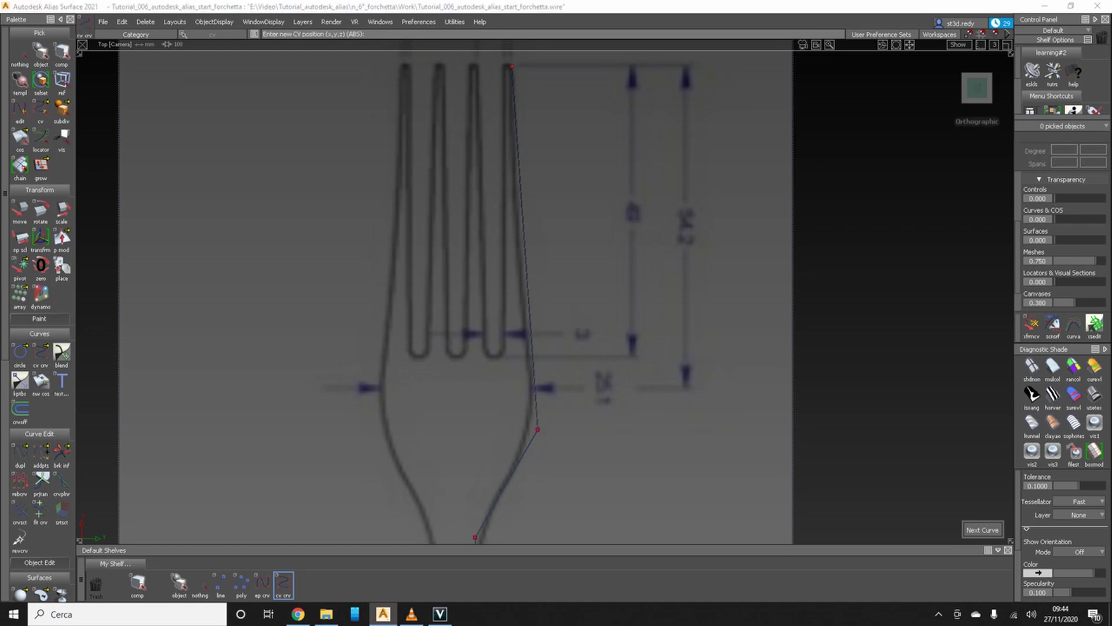
- Set the outer tine curve to degree 2 with 1 span and accept the rebuild
ctrl+shift+drag(490, 221, 536, 231)
click(524, 231)
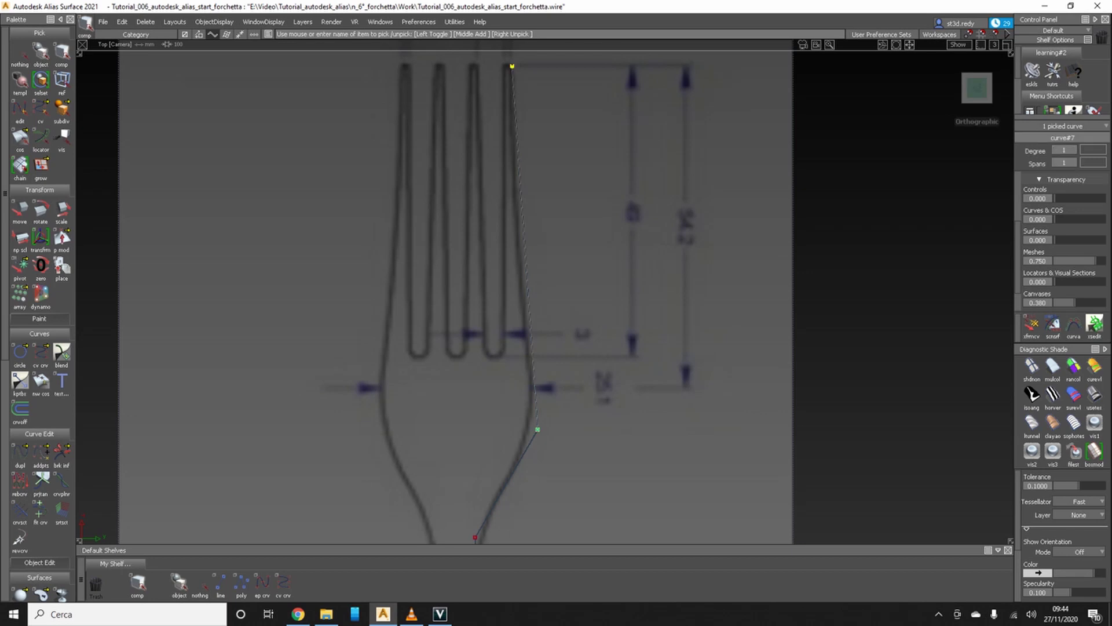
click(1065, 149)
click(1066, 162)
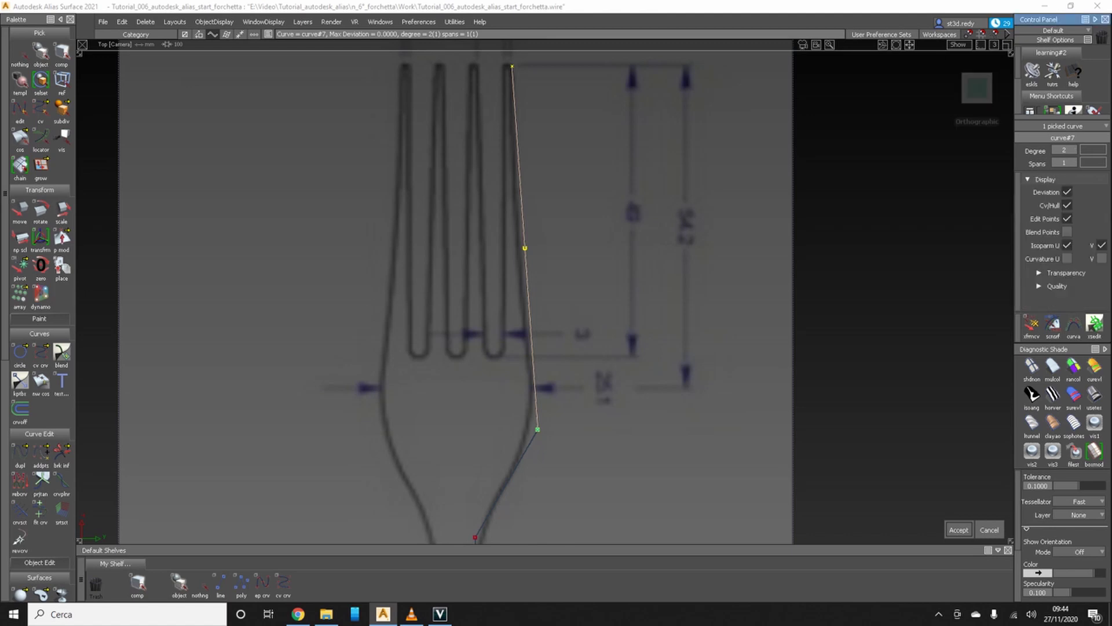
click(958, 529)
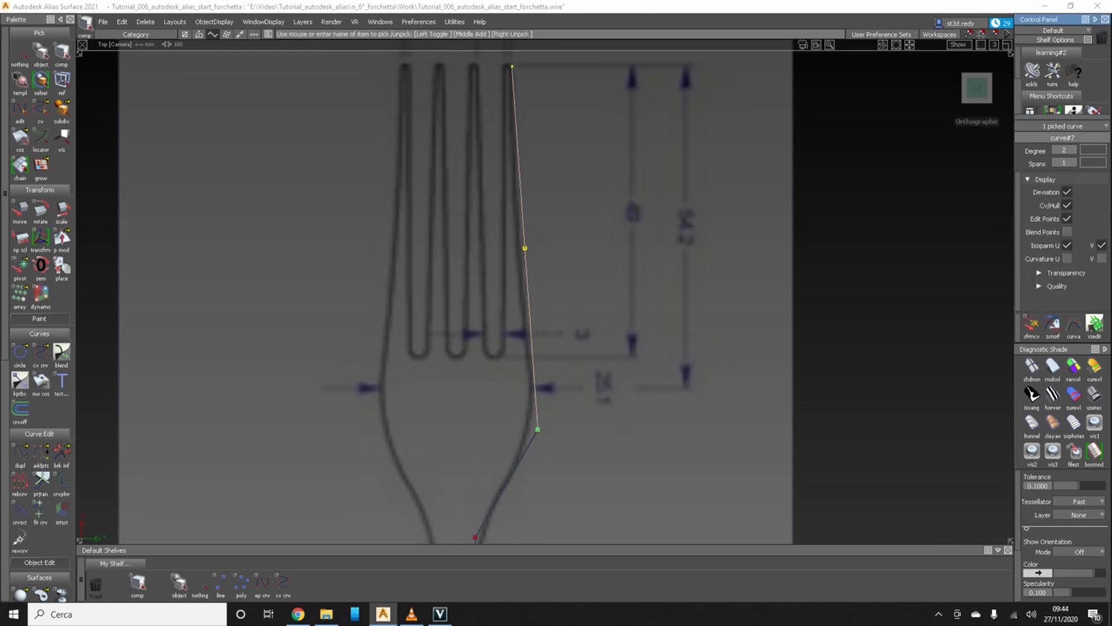
- Move the middle CV of the outer tine curve slightly inward to match the tine's outline
ctrl+shift+drag(472, 278, 509, 278)
click(525, 248)
key(m)
middle_drag(521, 248, 698, 237)
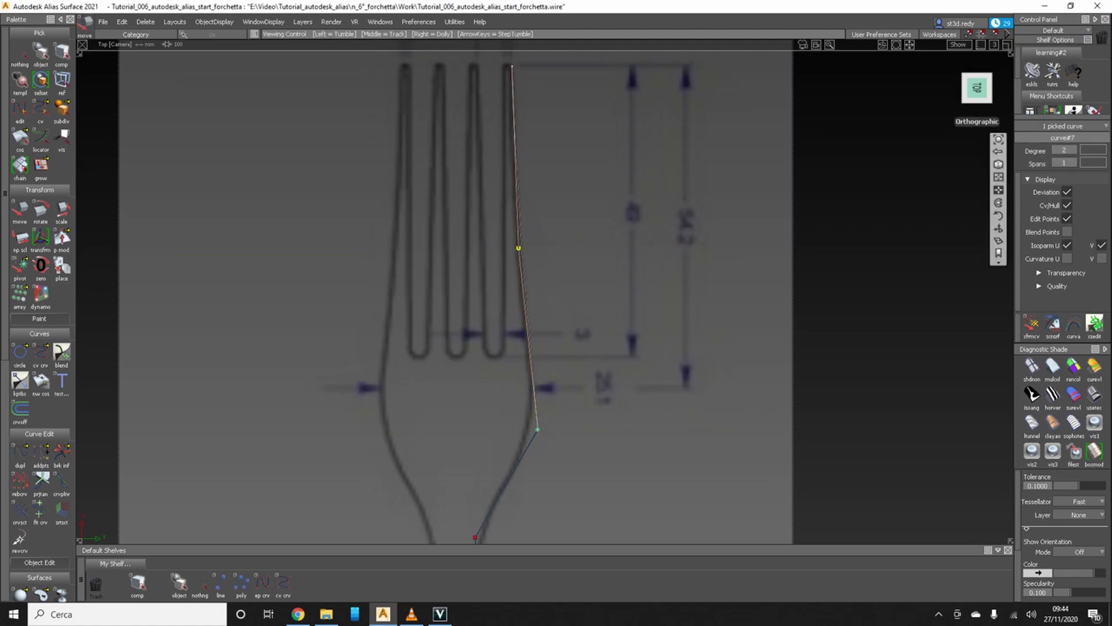
- Move the shared end CVs near the head's widest section slightly inward, closer to the outline, and deselect them
click(977, 87)
scroll(574, 308, up, 4)
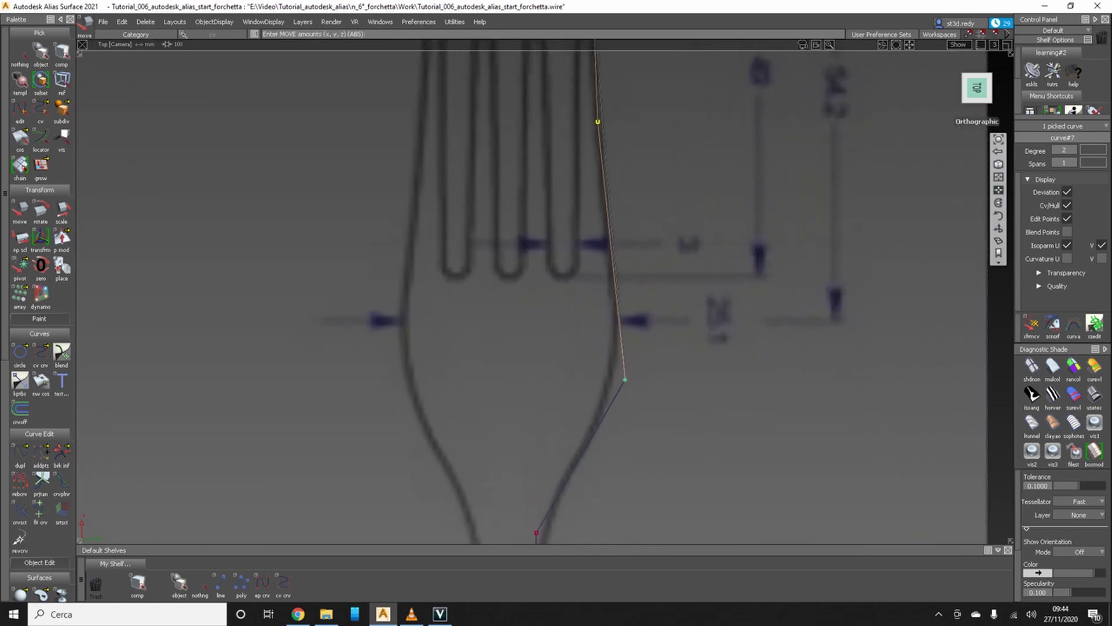
ctrl+shift+drag(602, 389, 663, 389)
ctrl+shift+middle_drag(681, 421, 686, 378)
drag(686, 378, 680, 378)
scroll(556, 289, down, 6)
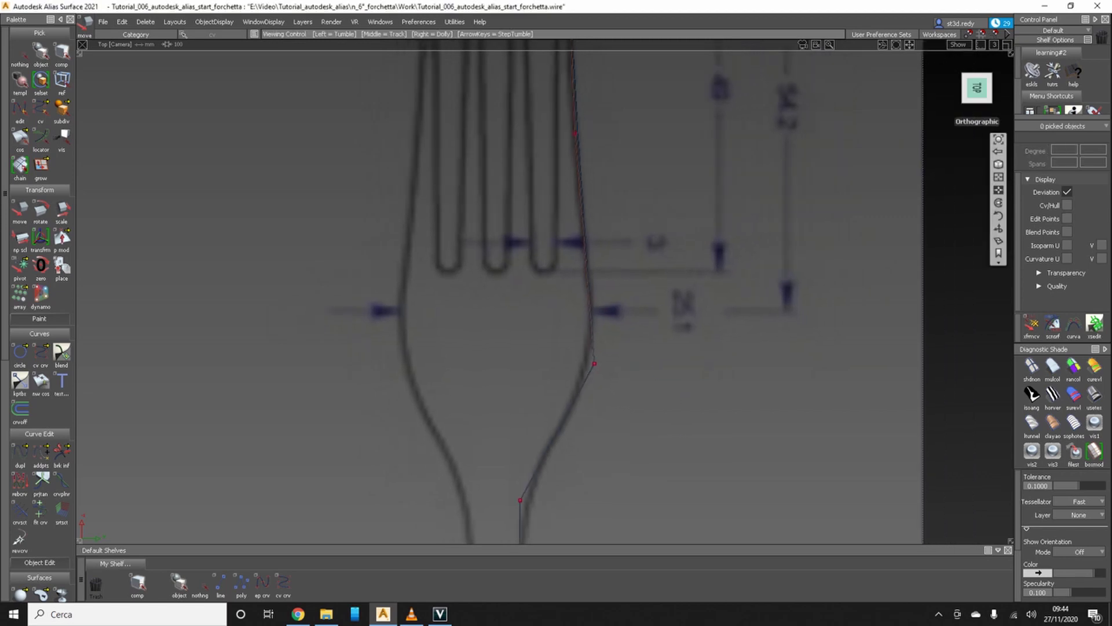
- Show the grid and draw a horizontal straight CV curve below the handle end, from the centre line to the outline's half width
scroll(556, 289, down, 4)
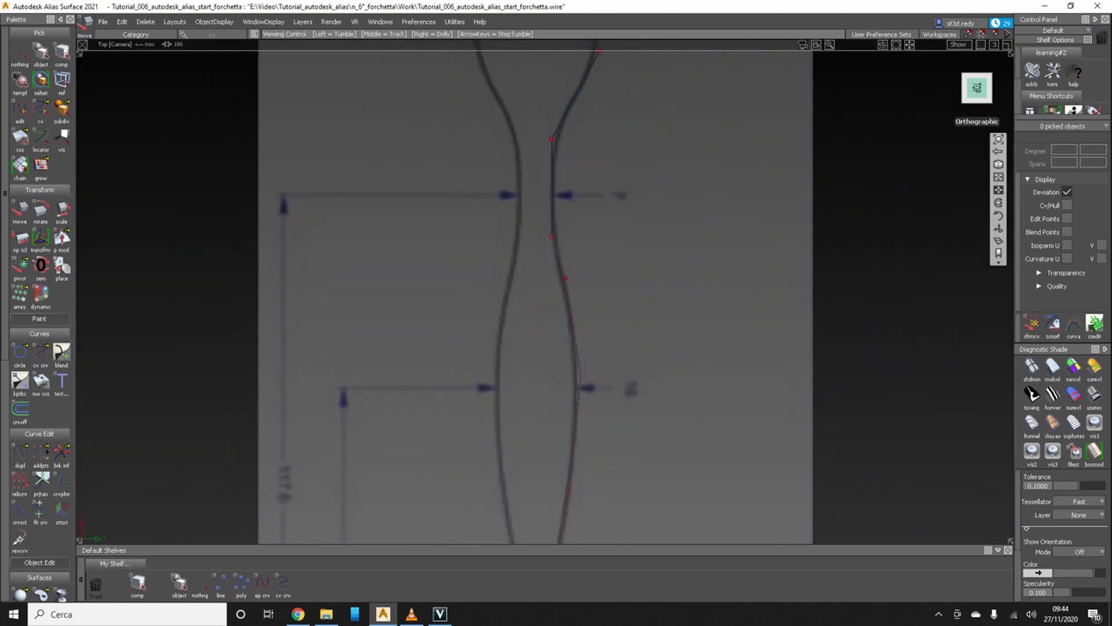
alt+shift+middle_drag(541, 290, 541, 157)
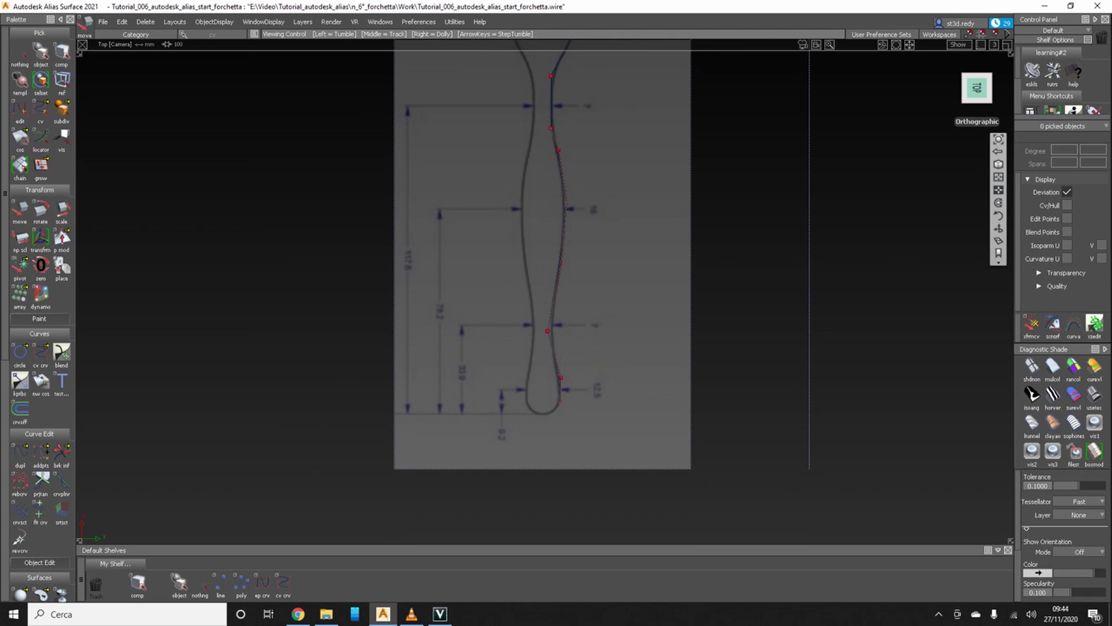
scroll(531, 456, up, 8)
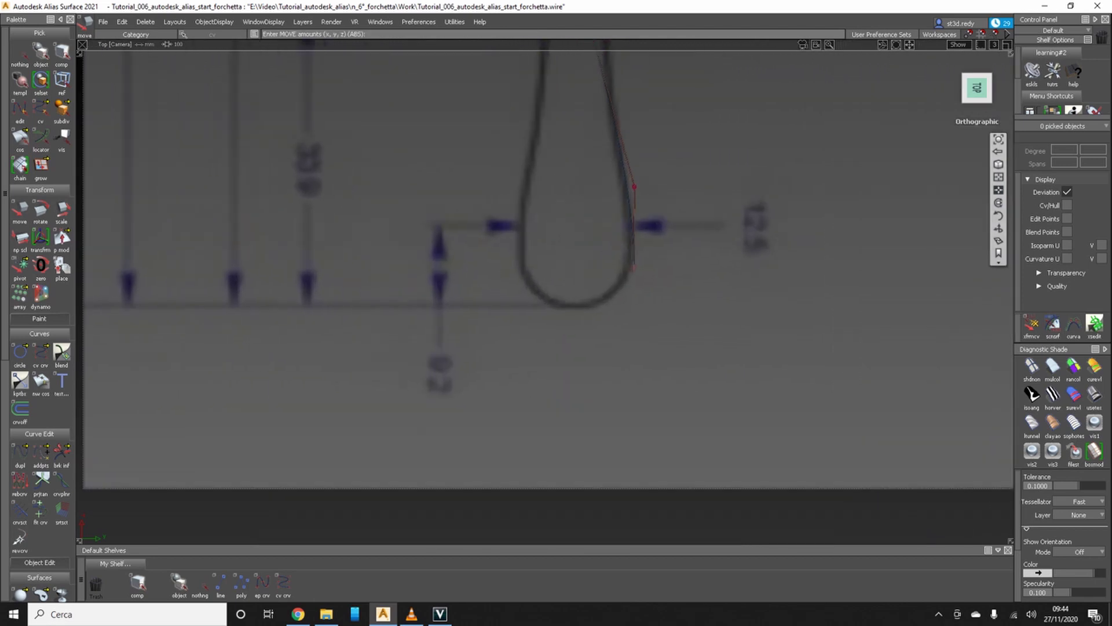
alt+shift+middle_drag(556, 289, 504, 293)
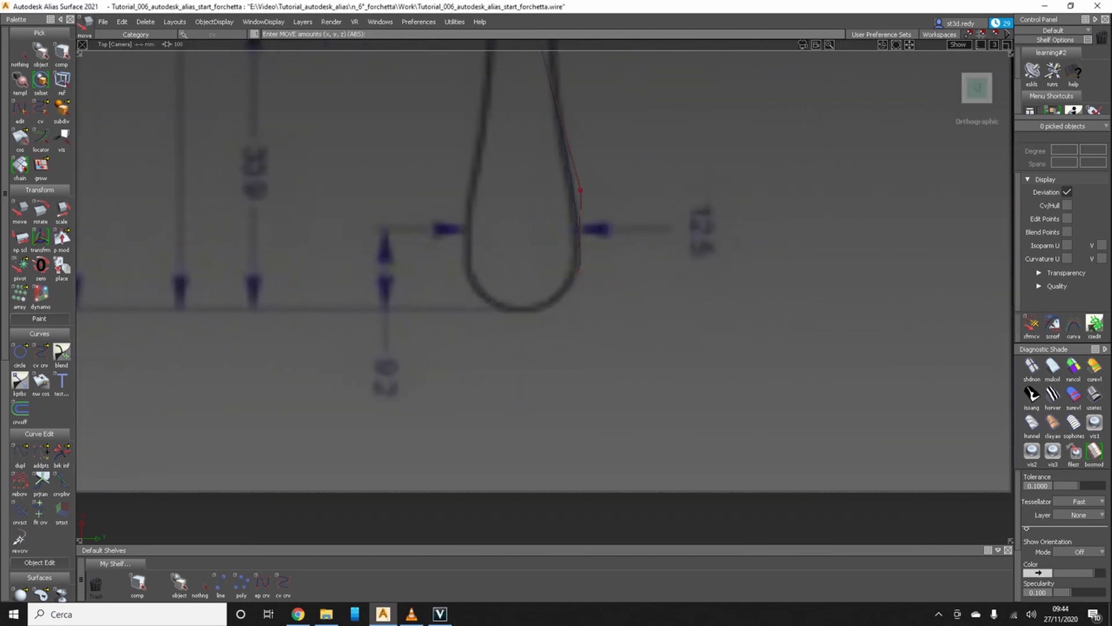
click(283, 582)
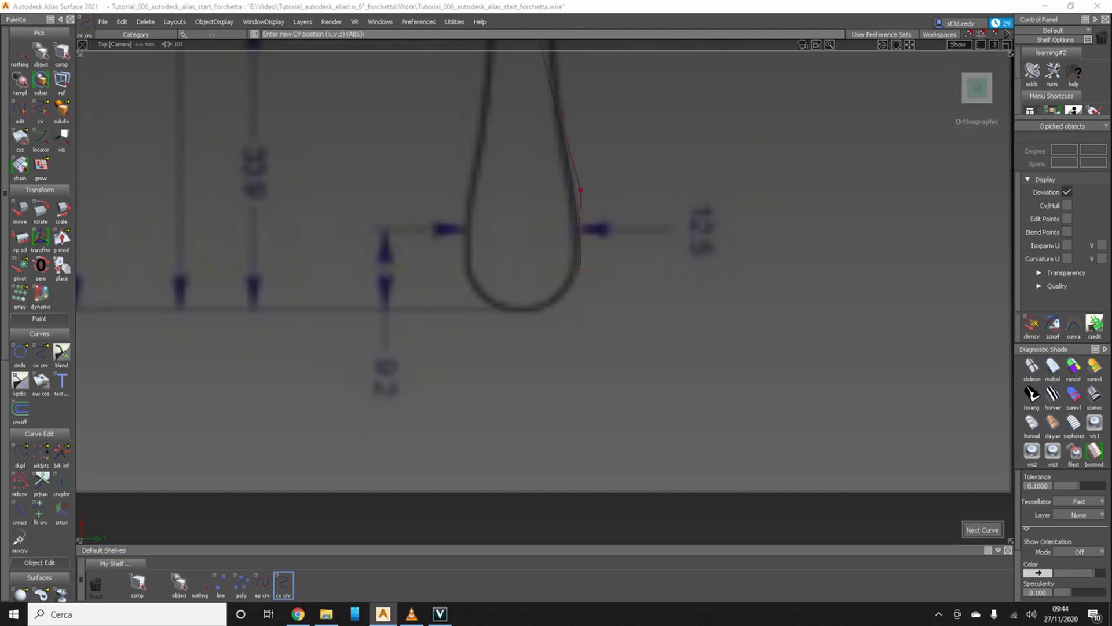
click(958, 45)
click(923, 113)
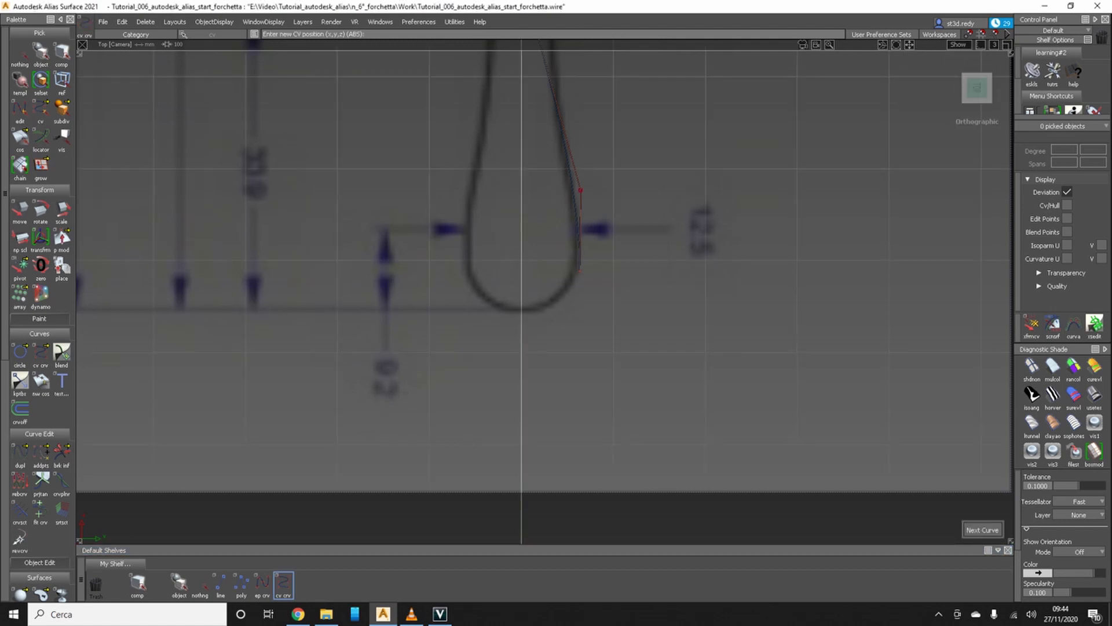
click(521, 351)
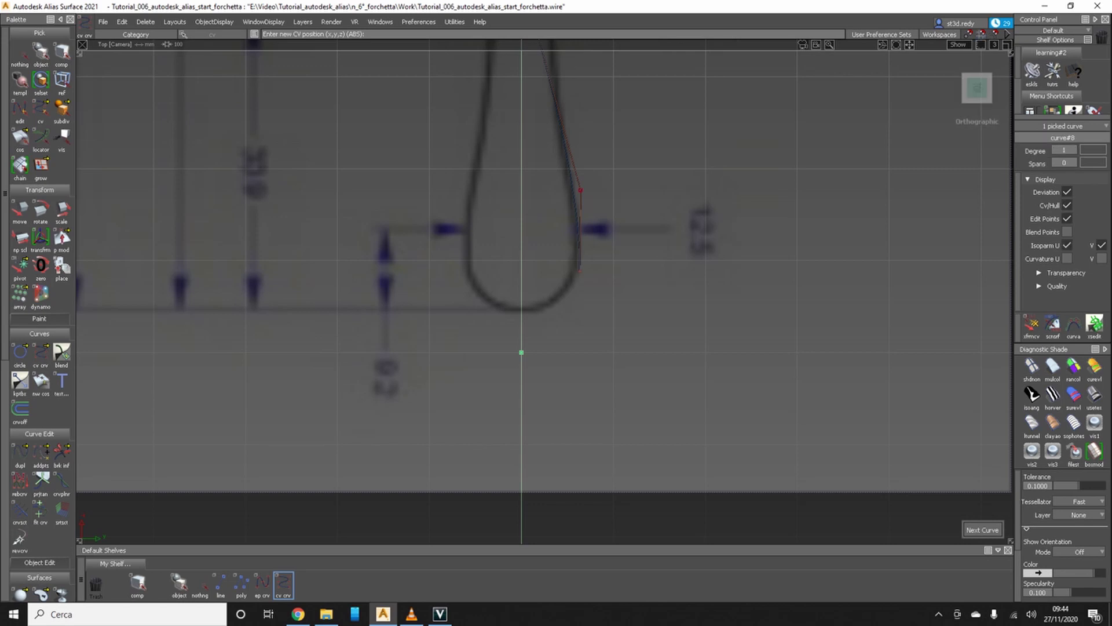
middle_click(575, 351)
- Move the horizontal line up to the bottom edge of the handle's outline, and hide the grid
ctrl+shift+drag(525, 347, 576, 347)
right_drag(560, 375, 558, 329)
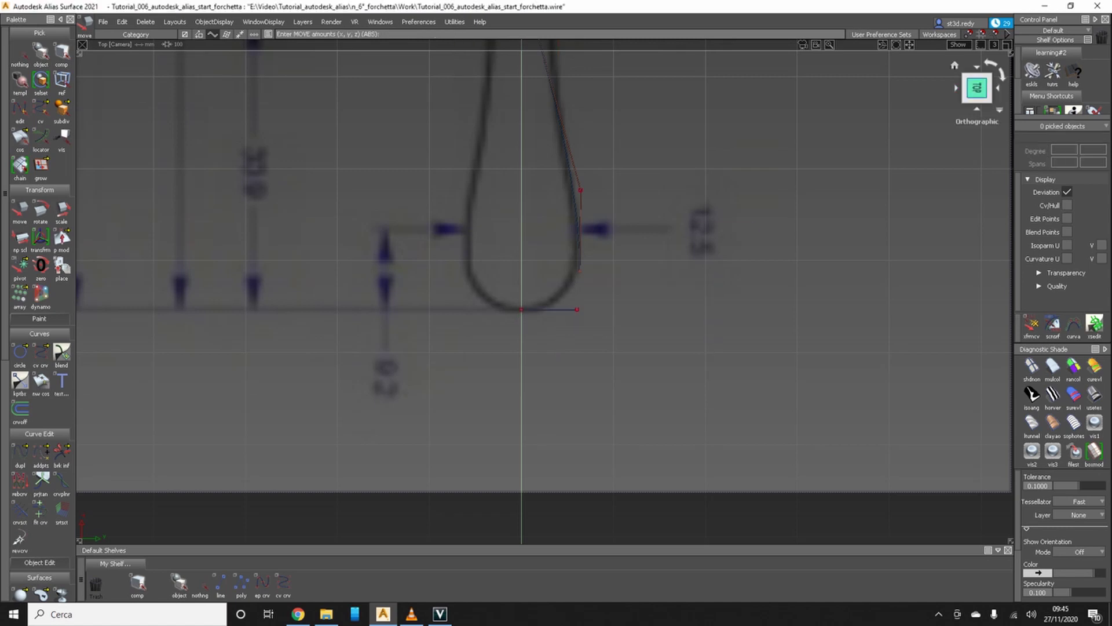
right_click(976, 87)
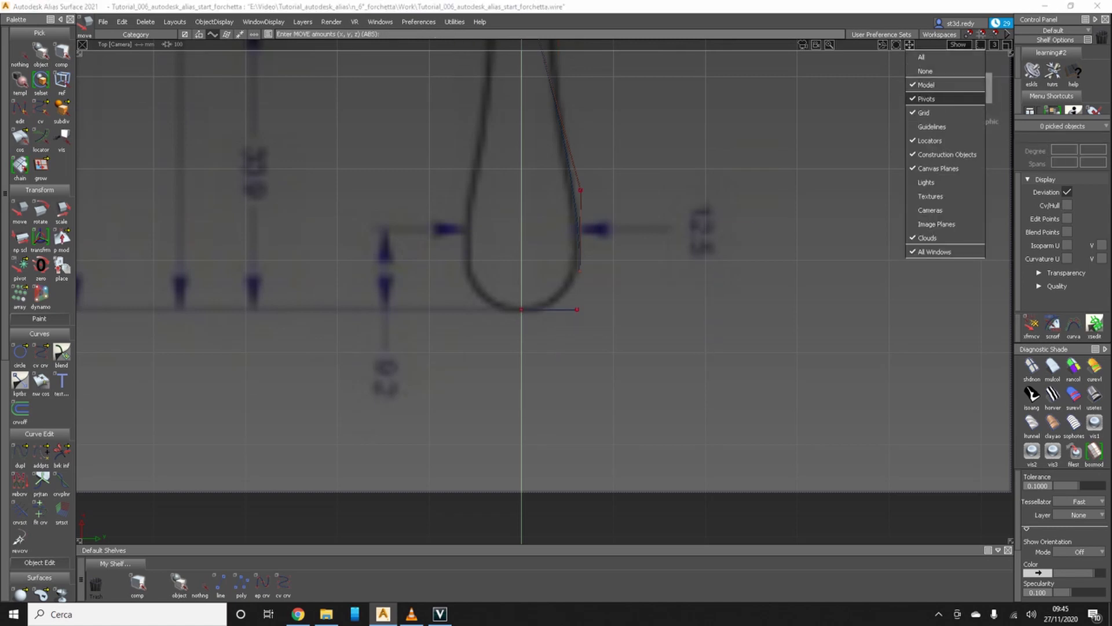
key(Escape)
- Snap the handle-end curve's lower CV onto the bottom line's outer end, and move its middle CV slightly outward
ctrl+shift+drag(691, 335, 684, 270)
scroll(559, 281, up, 4)
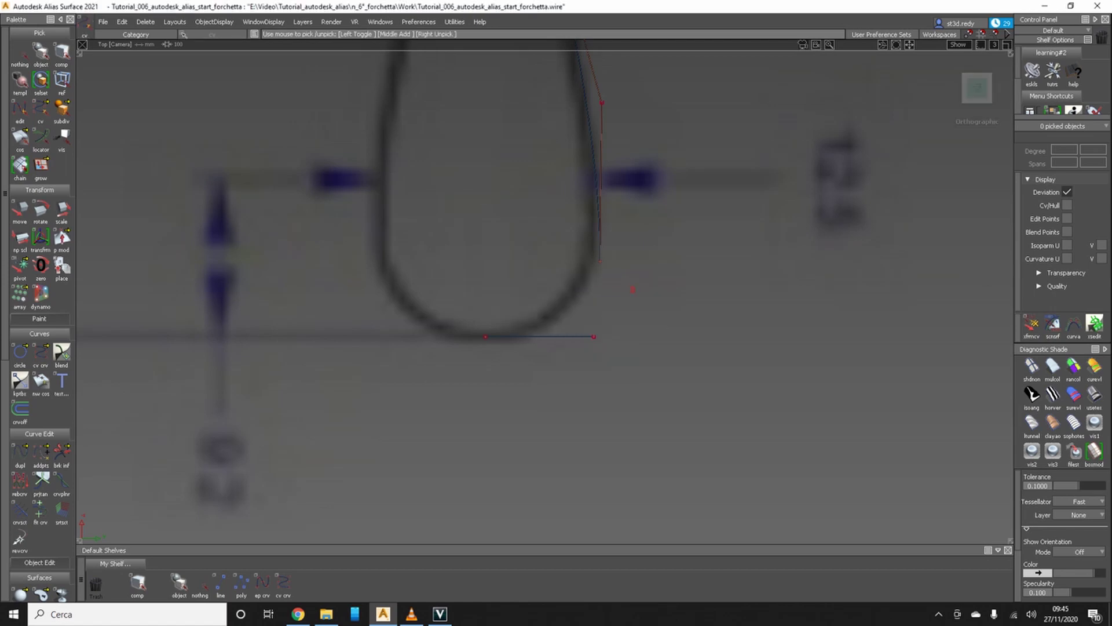
drag(599, 261, 594, 336)
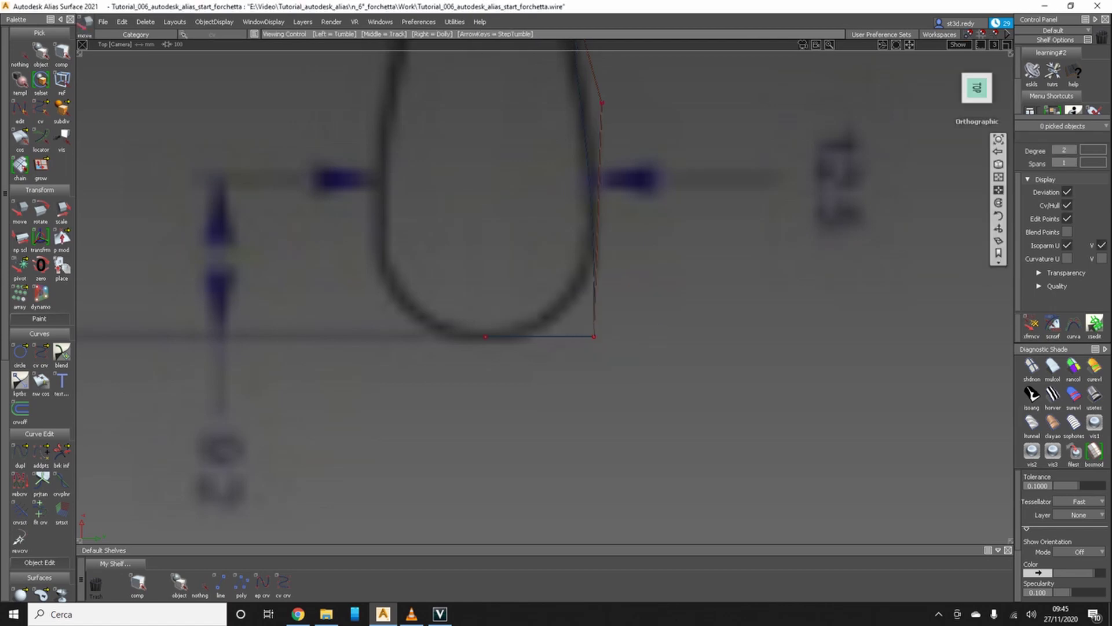
alt+shift+middle_drag(516, 330, 542, 455)
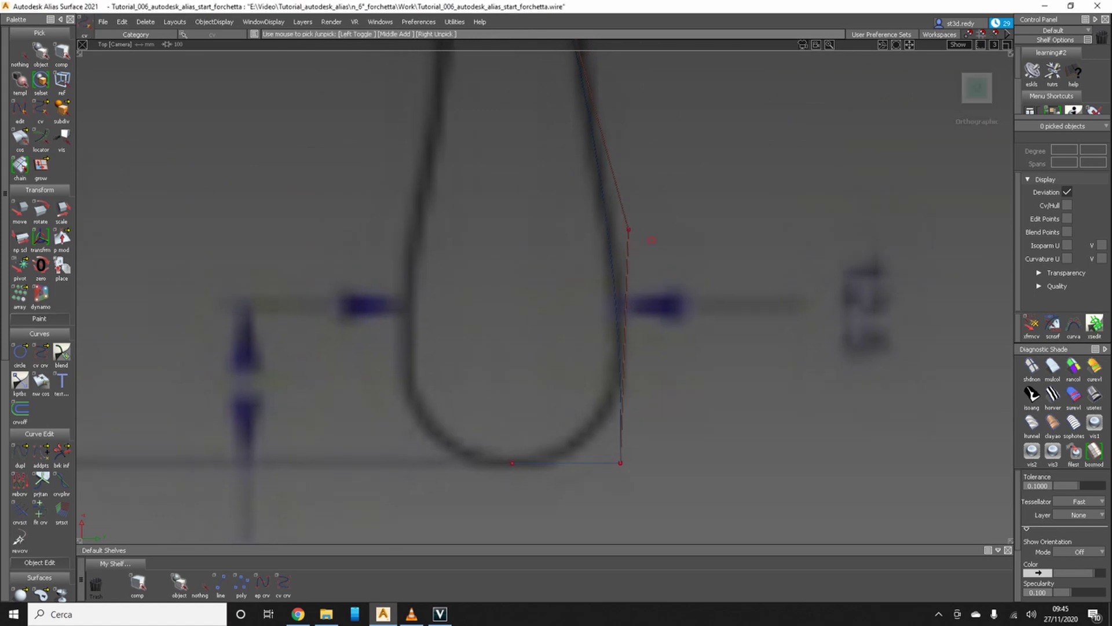
drag(627, 230, 634, 229)
- Draw a short horizontal CV curve across the outer tine's tip, starting from the upper end of the outer tine curve
scroll(556, 516, down, 5)
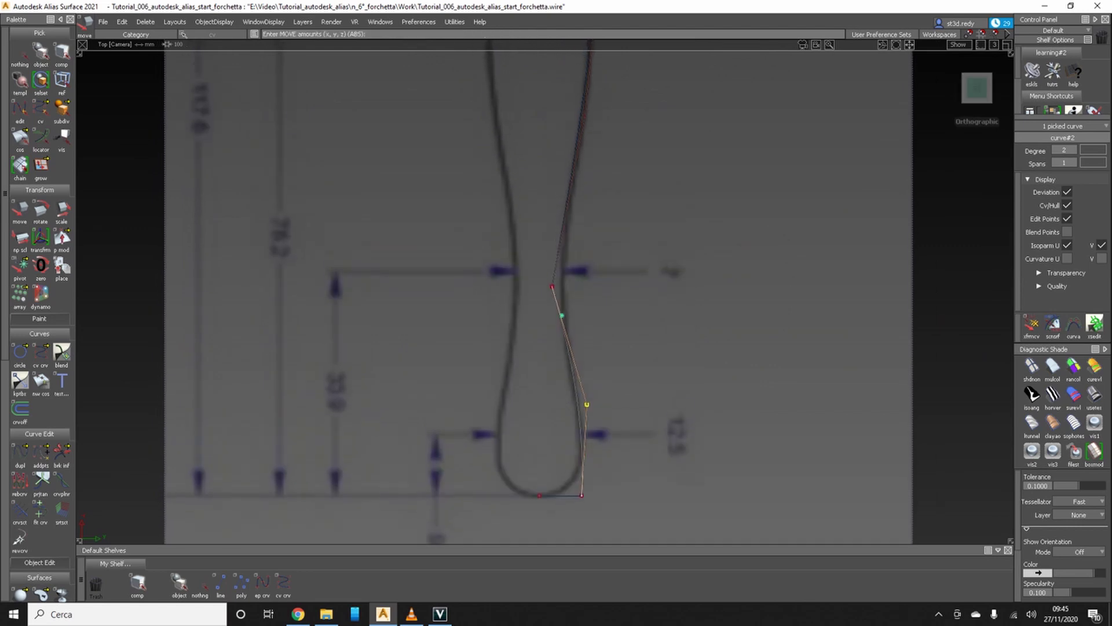
scroll(541, 292, down, 5)
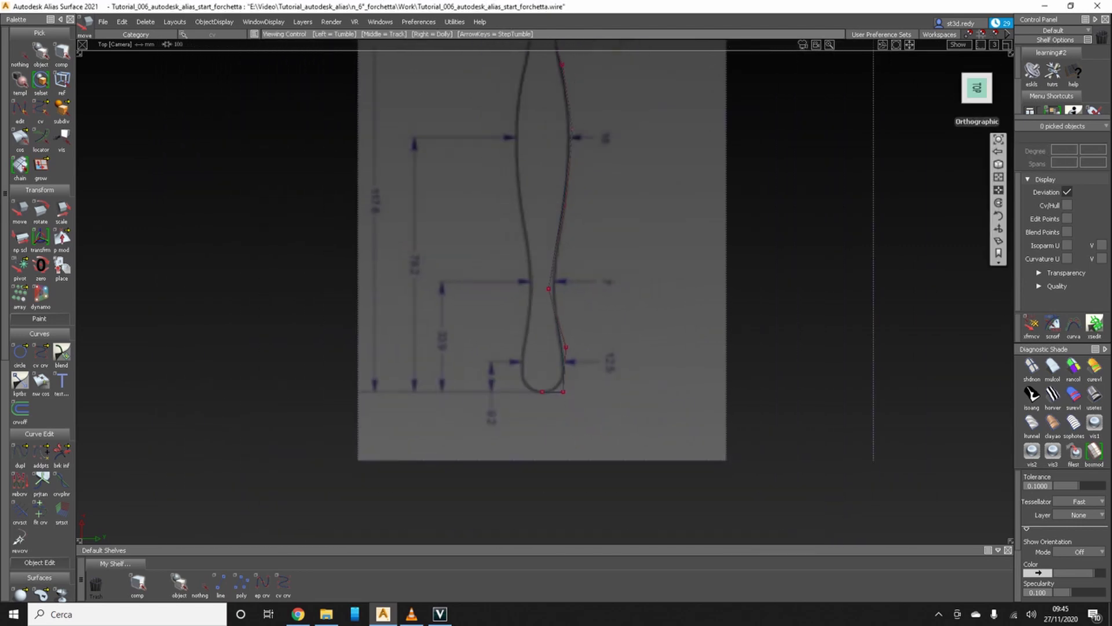
alt+shift+middle_drag(544, 289, 568, 460)
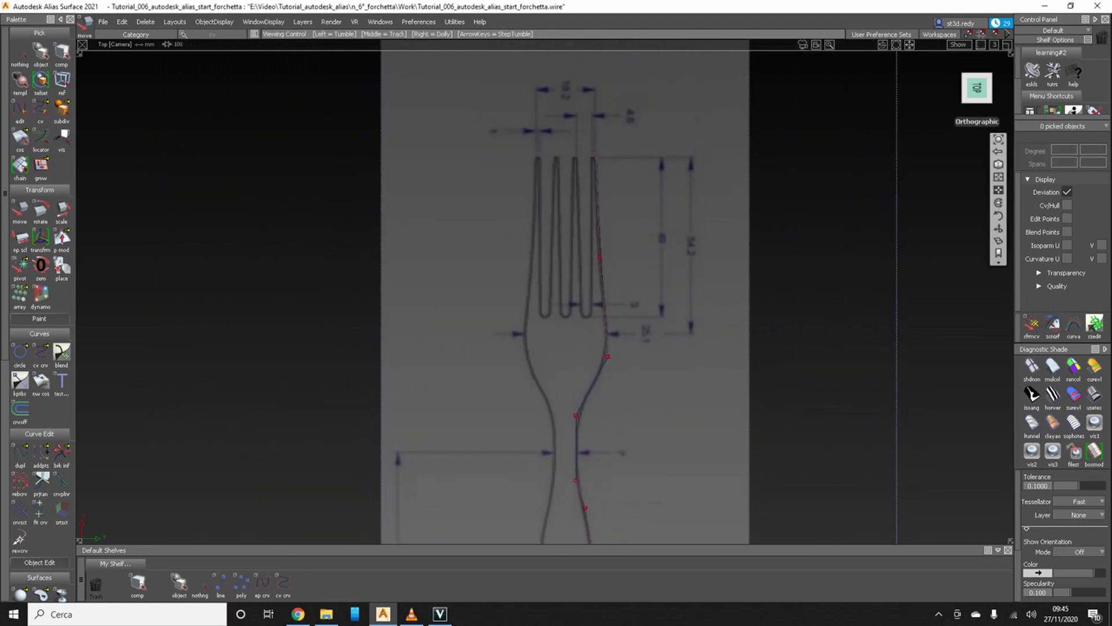
scroll(571, 162, up, 5)
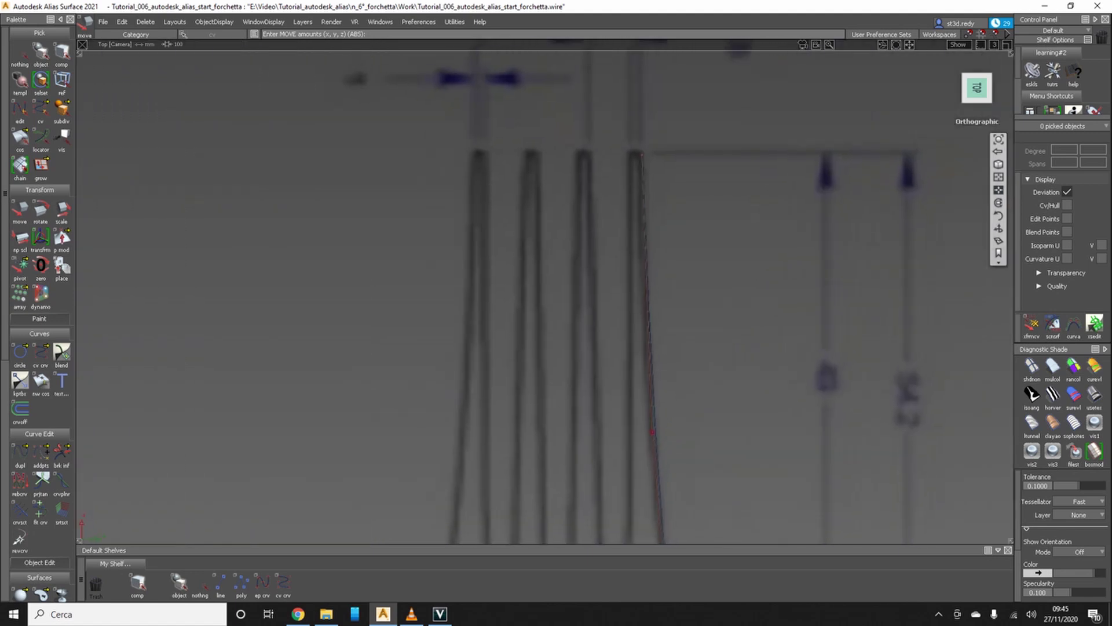
scroll(680, 152, up, 4)
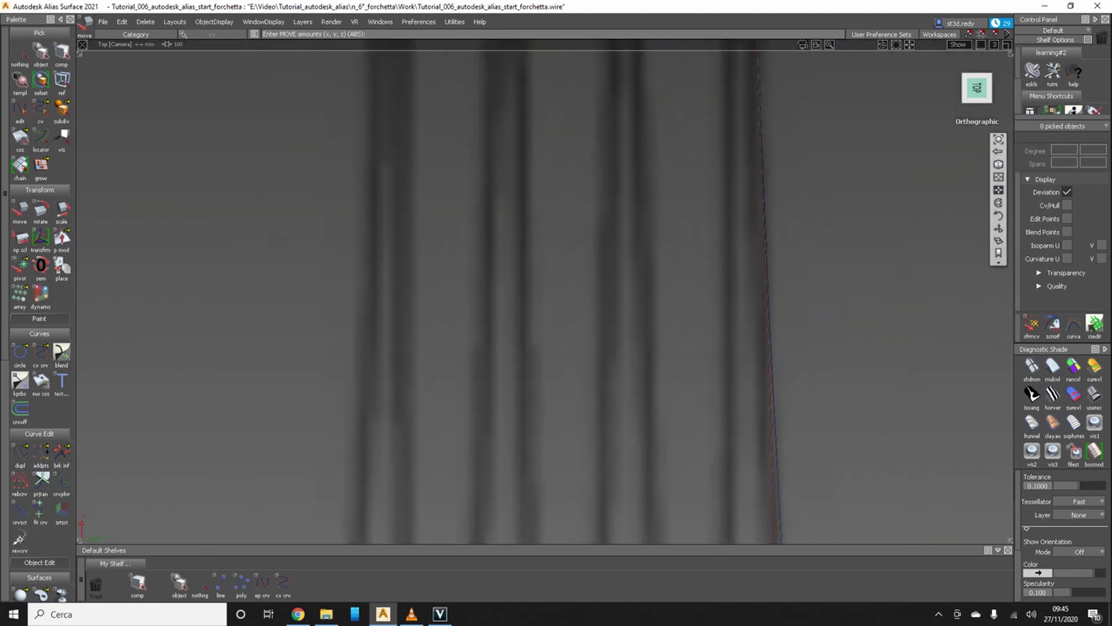
click(284, 584)
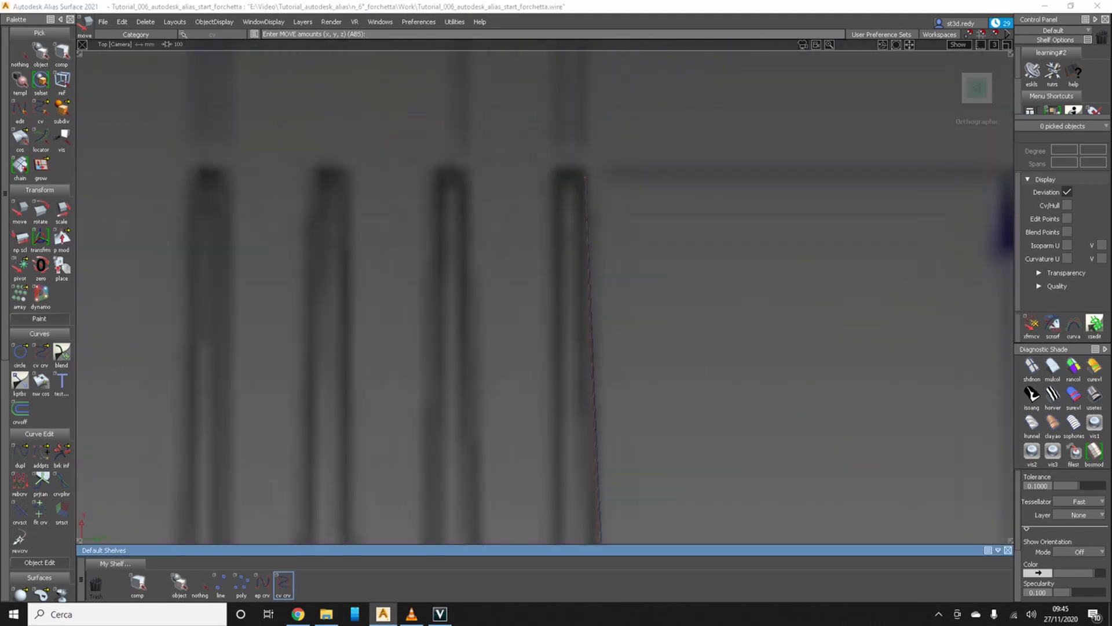
click(585, 178)
click(629, 177)
drag(629, 177, 559, 177)
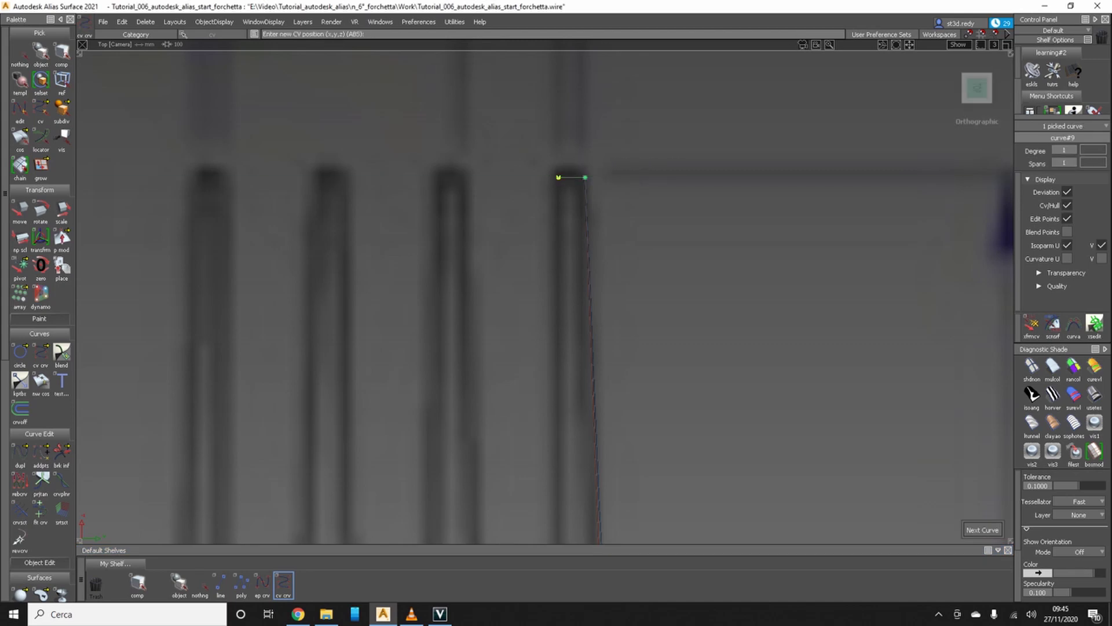
click(982, 530)
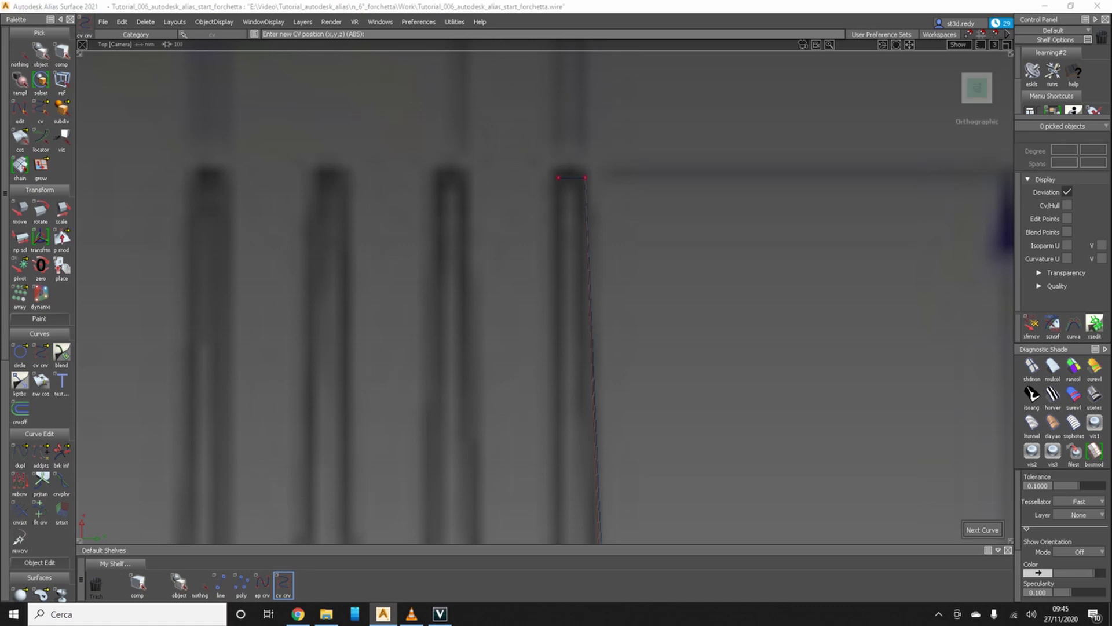
- Draw a straight CV curve down the outer tine's inner side, ending level with the slot's bottom
alt+shift+right_drag(545, 348, 522, 348)
alt+shift+middle_drag(544, 347, 580, 202)
alt+shift+middle_drag(579, 406, 579, 173)
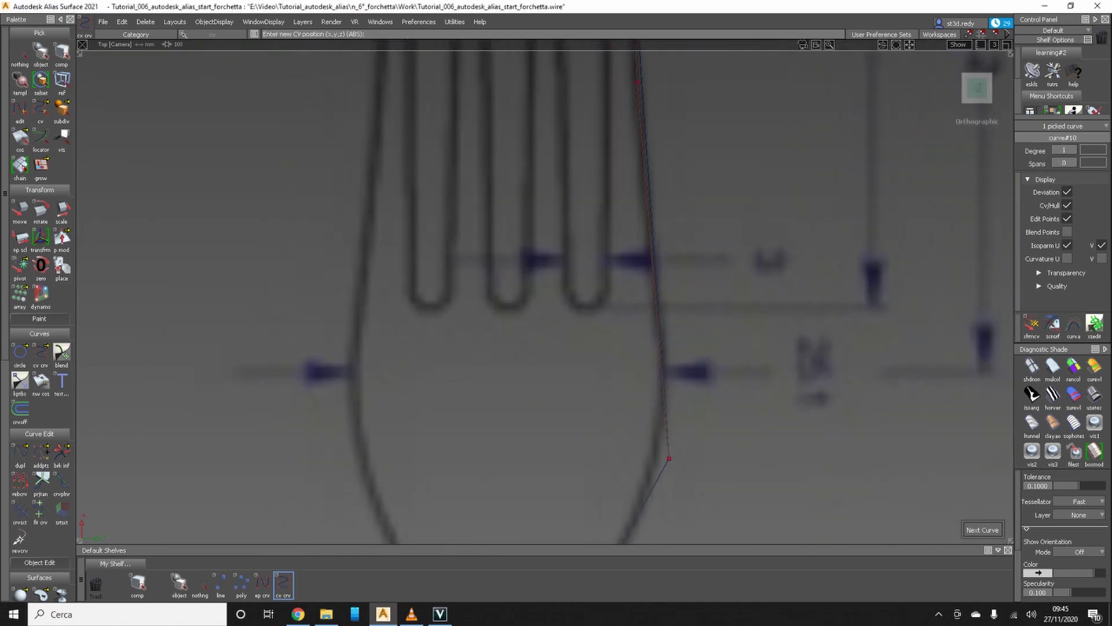
click(608, 305)
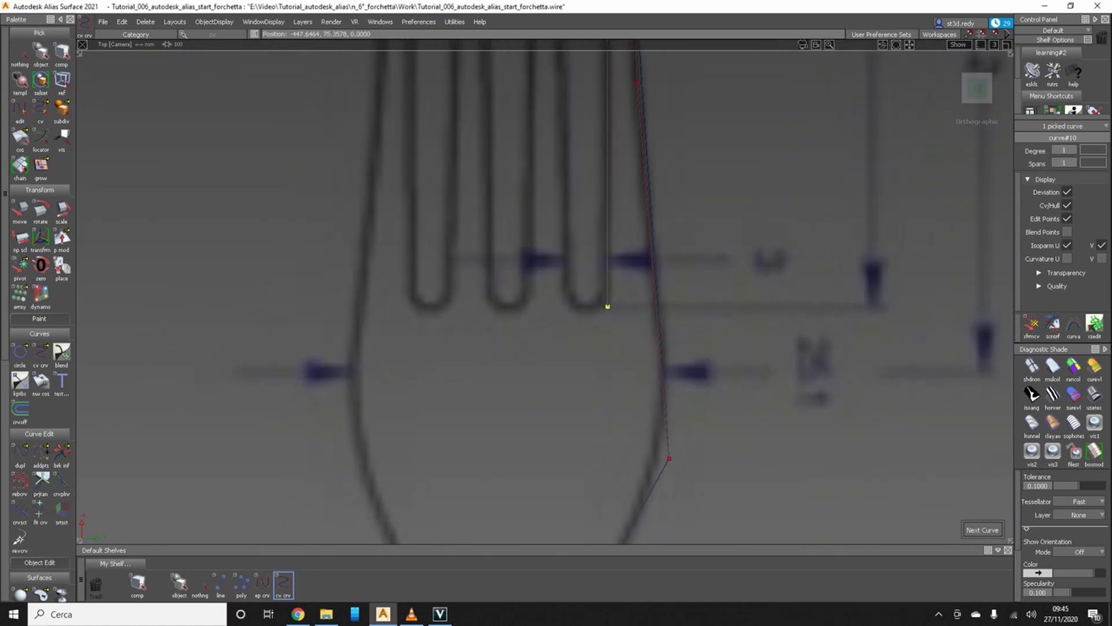
middle_drag(607, 306, 568, 306)
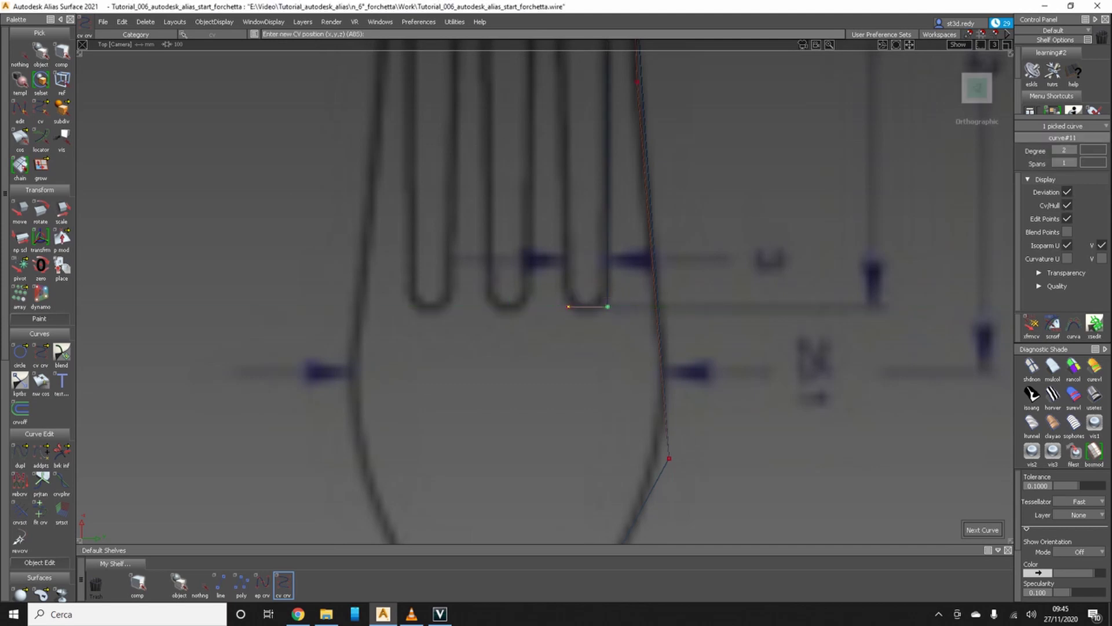
ctrl+shift+drag(581, 383, 581, 341)
ctrl+shift+drag(566, 286, 615, 300)
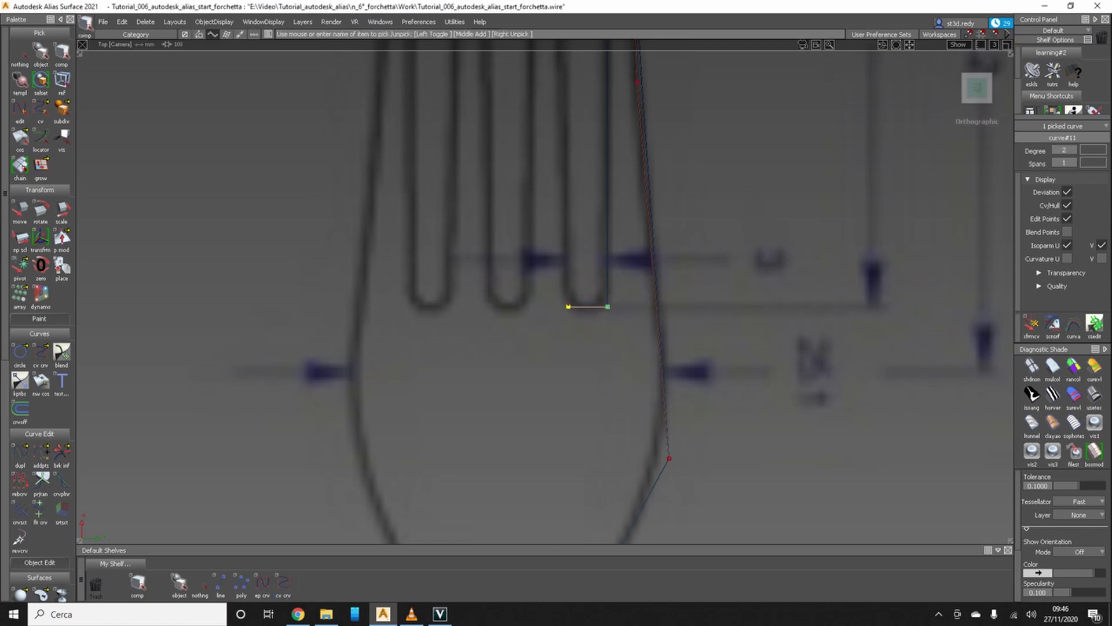
key(Delete)
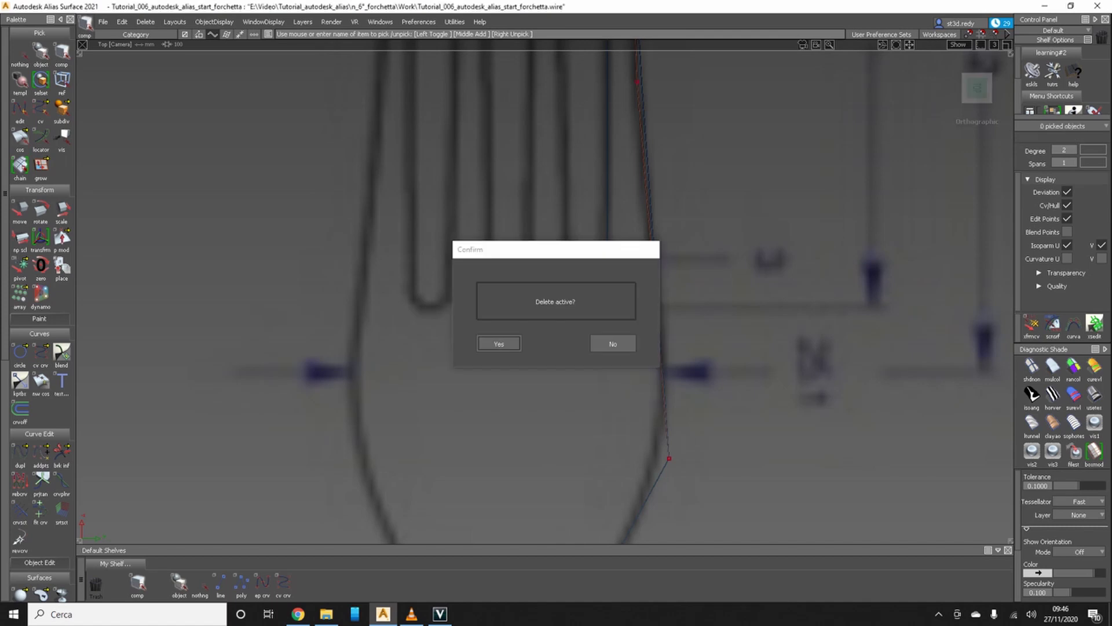
key(Return)
- Draw a straight horizontal CV curve across the outer slot's bottom, starting from the lower end of the outer tine's inner side line
click(283, 582)
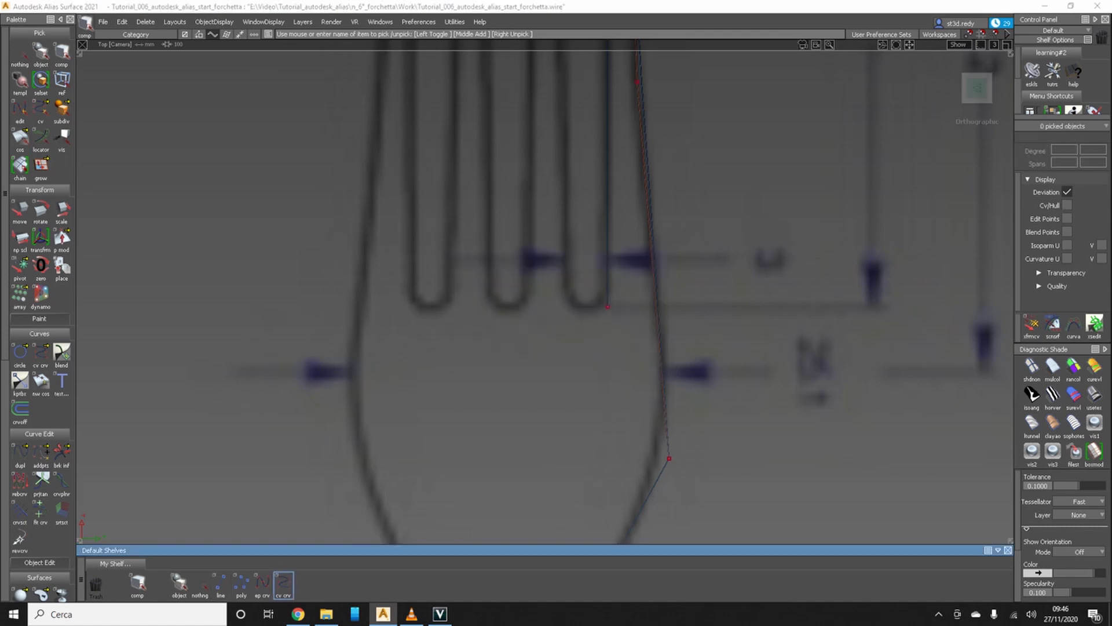
click(607, 306)
click(578, 306)
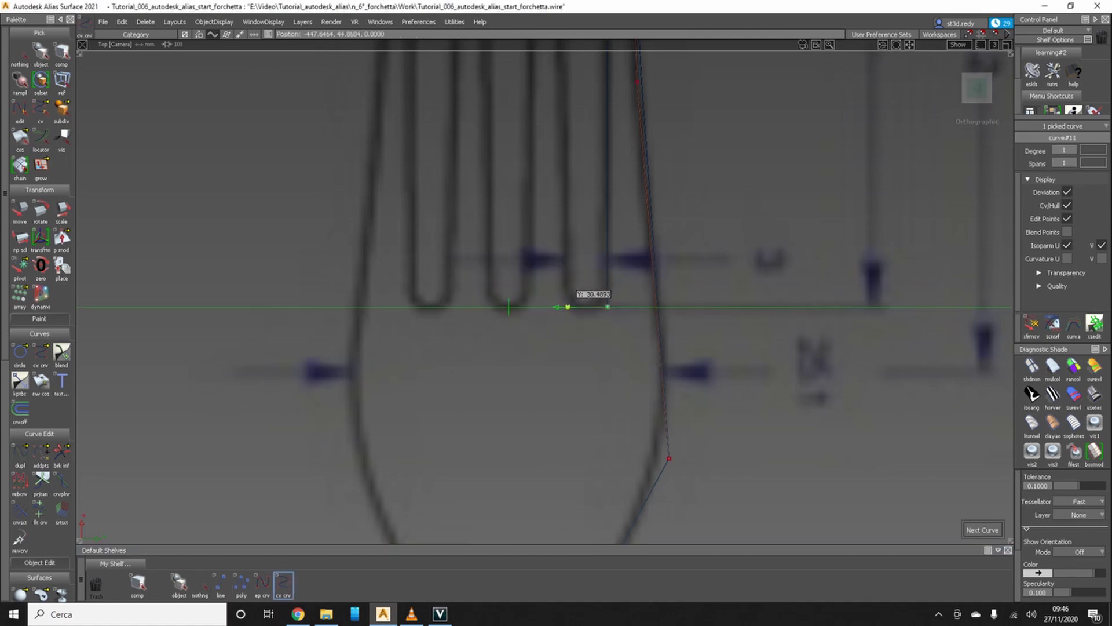
drag(568, 307, 566, 306)
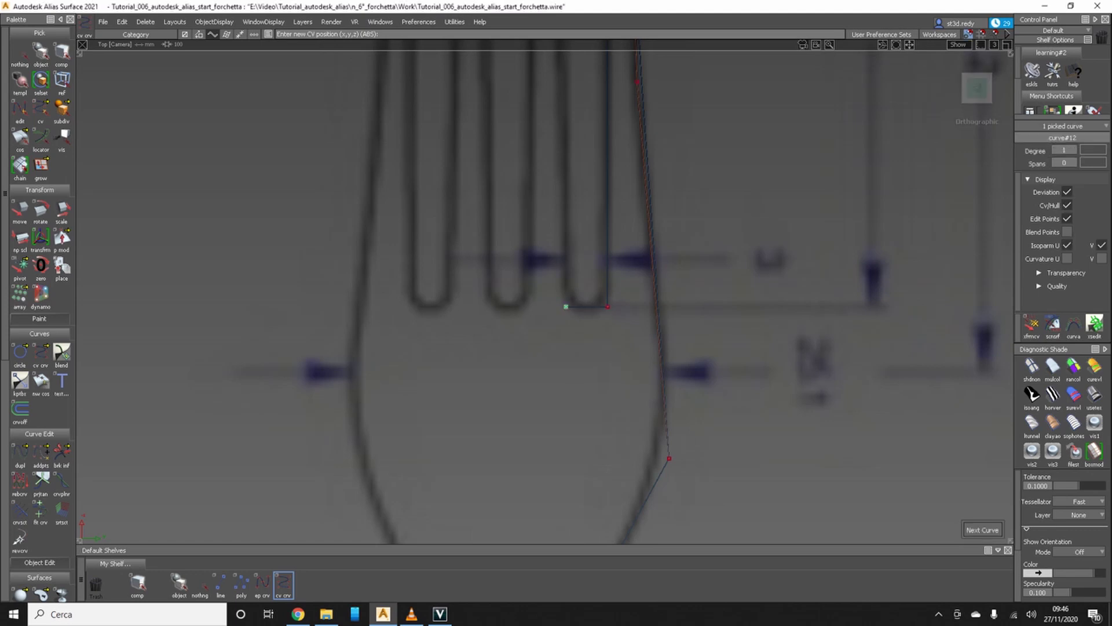
- Draw a straight CV curve from the inner end of the slot-bottom line up to the outer corner of the second tine's tip
scroll(566, 304, down, 5)
alt+shift+middle_drag(559, 293, 562, 515)
scroll(561, 515, up, 3)
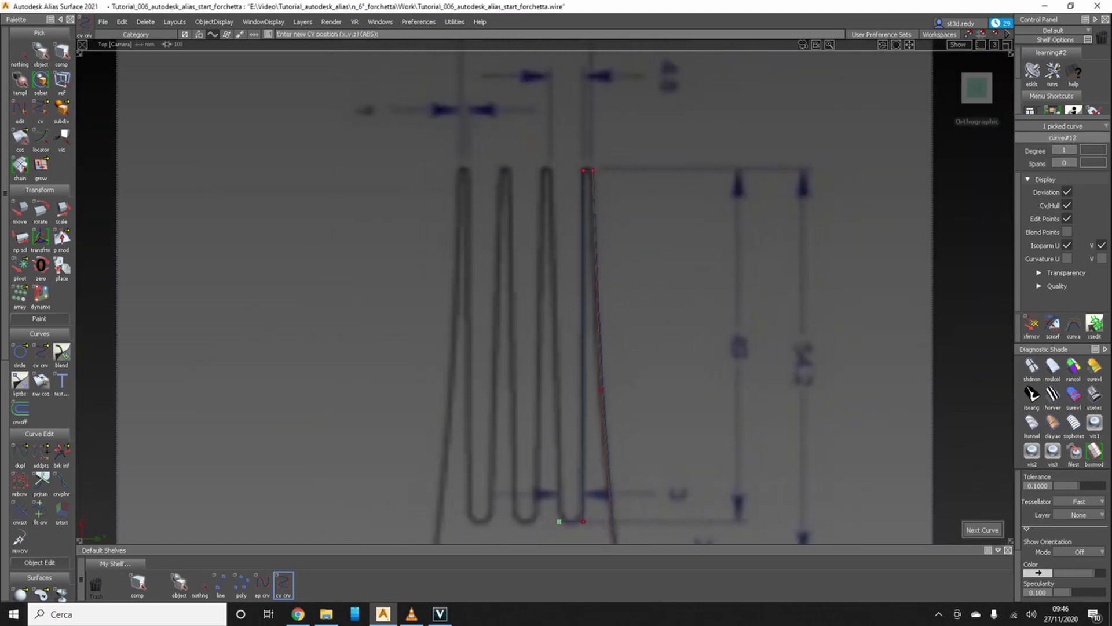
click(552, 171)
ctrl+shift+drag(573, 266, 572, 238)
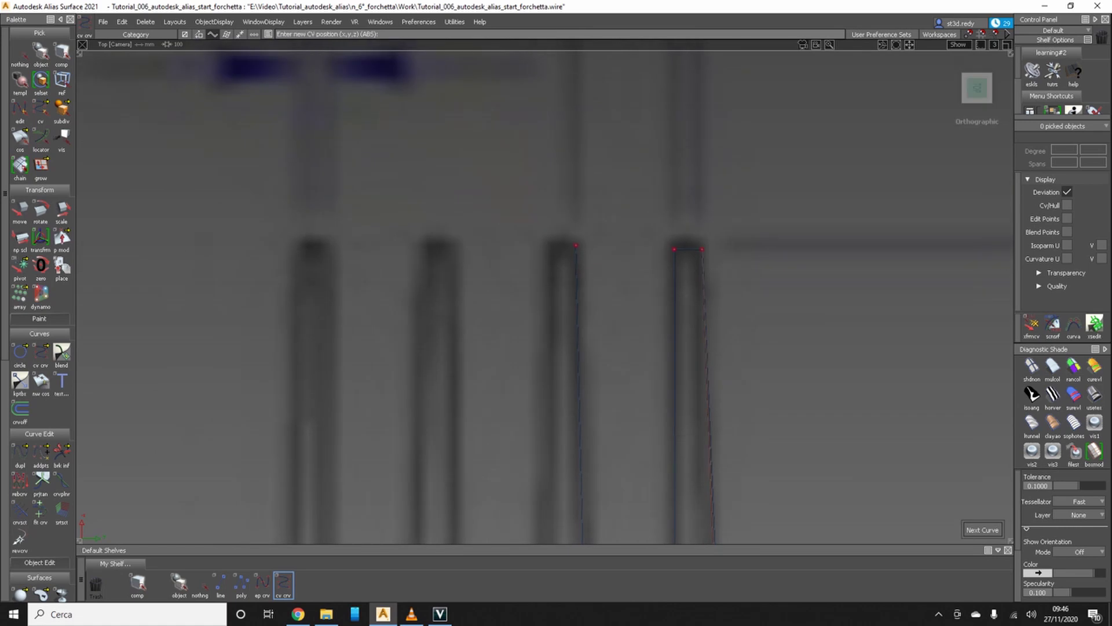
- Copy the outer tine's short tip line and move the copy onto the second tine's tip, aligned with the new side line's upper end
ctrl+shift+drag(606, 237, 653, 249)
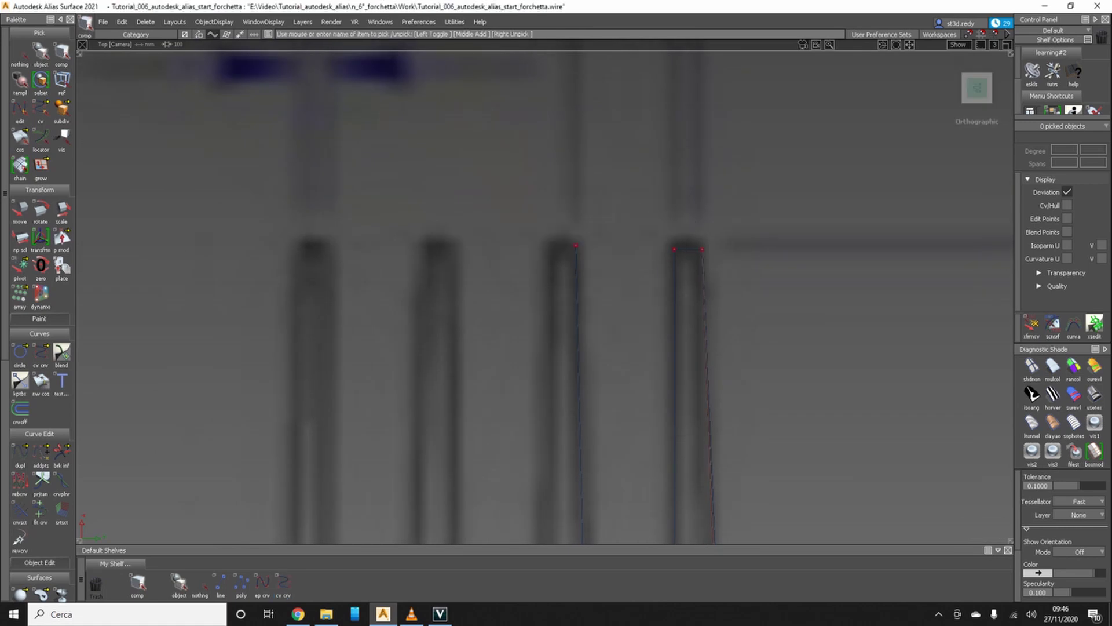
click(687, 249)
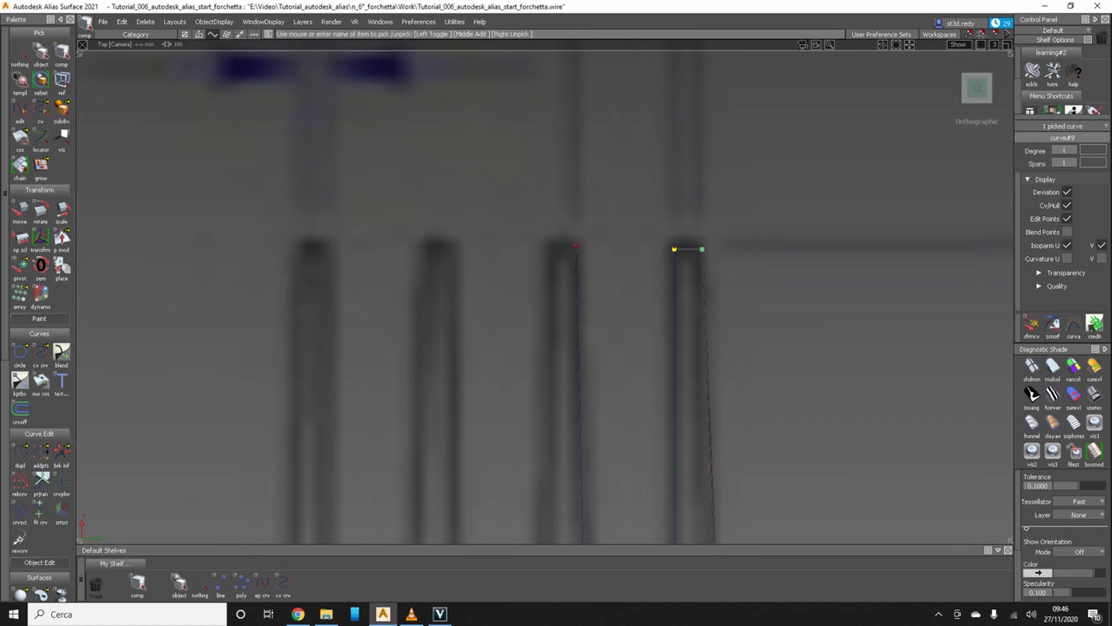
key(ctrl+v)
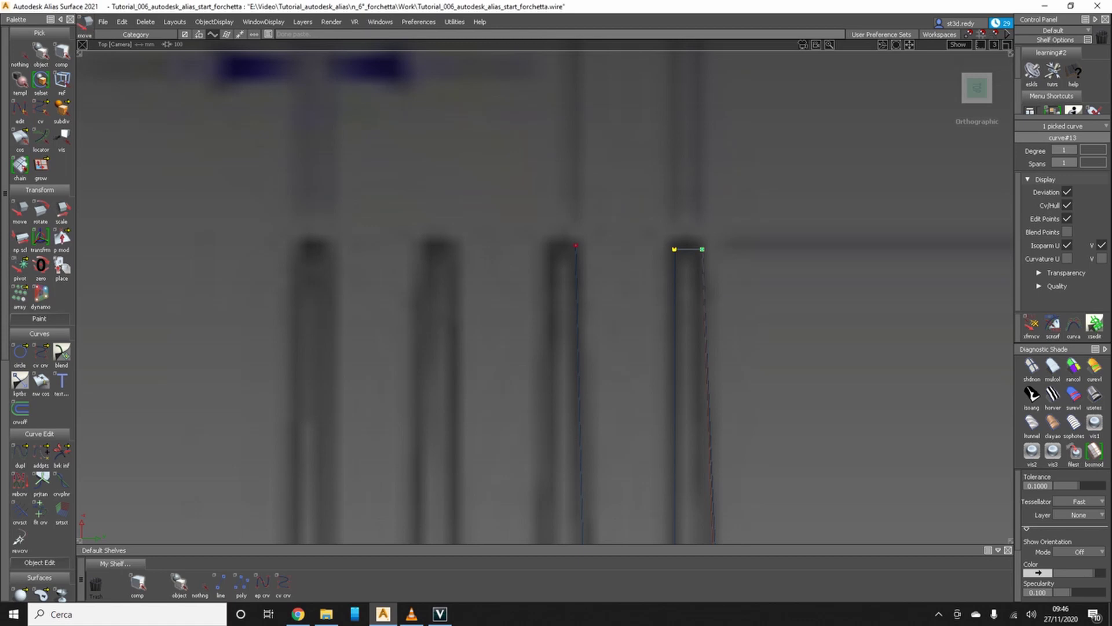
drag(688, 249, 562, 245)
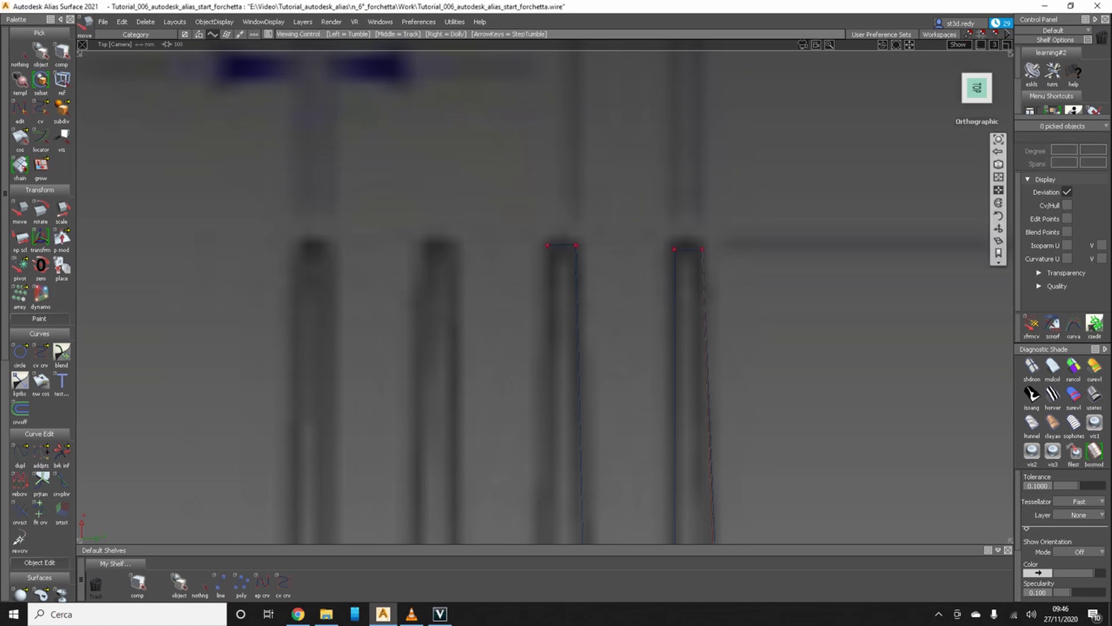
scroll(579, 289, down, 5)
alt+shift+middle_drag(579, 290, 610, 229)
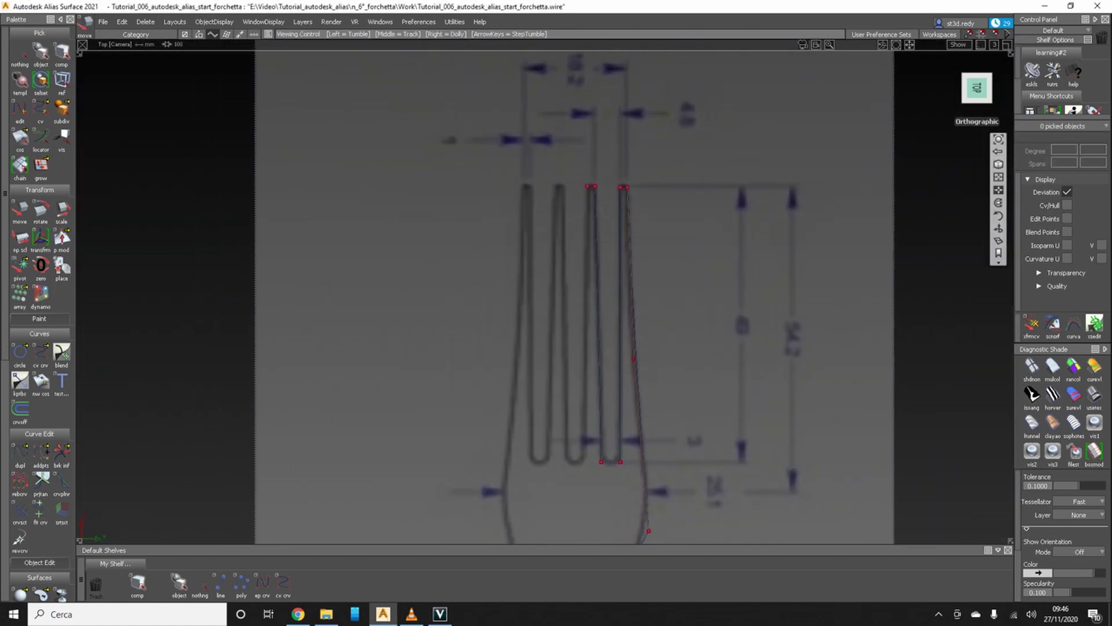
click(283, 585)
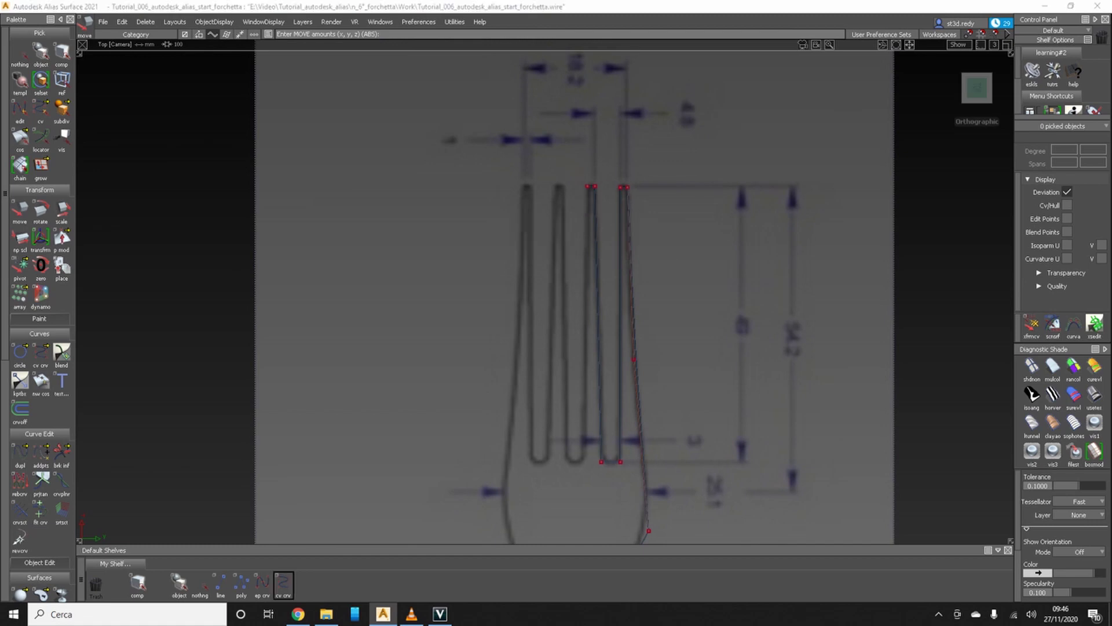
click(597, 143)
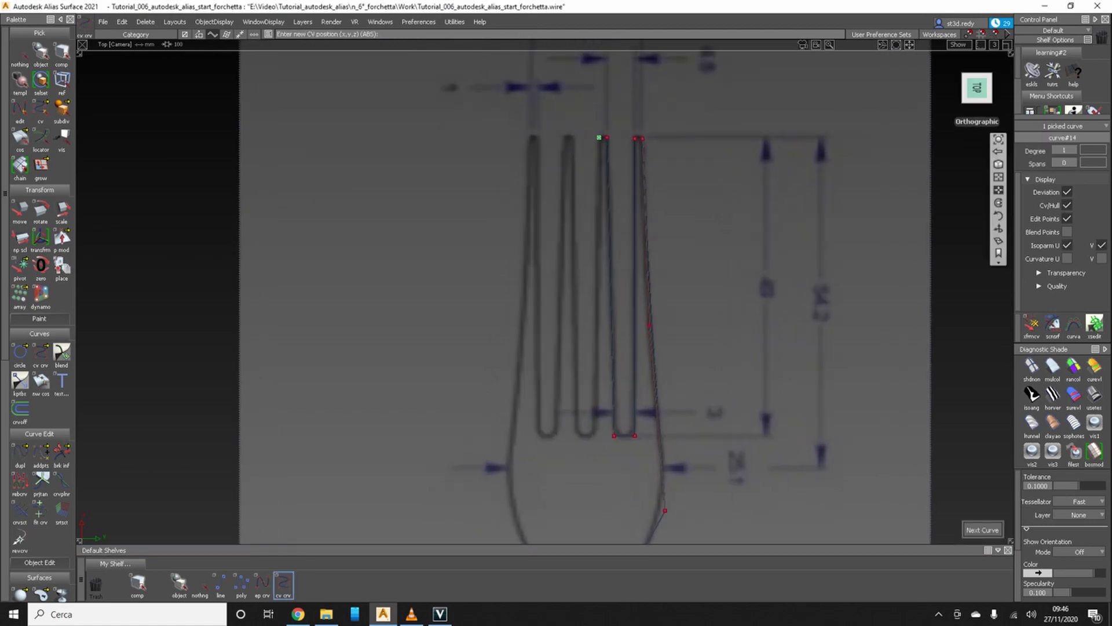
key(ctrl+z)
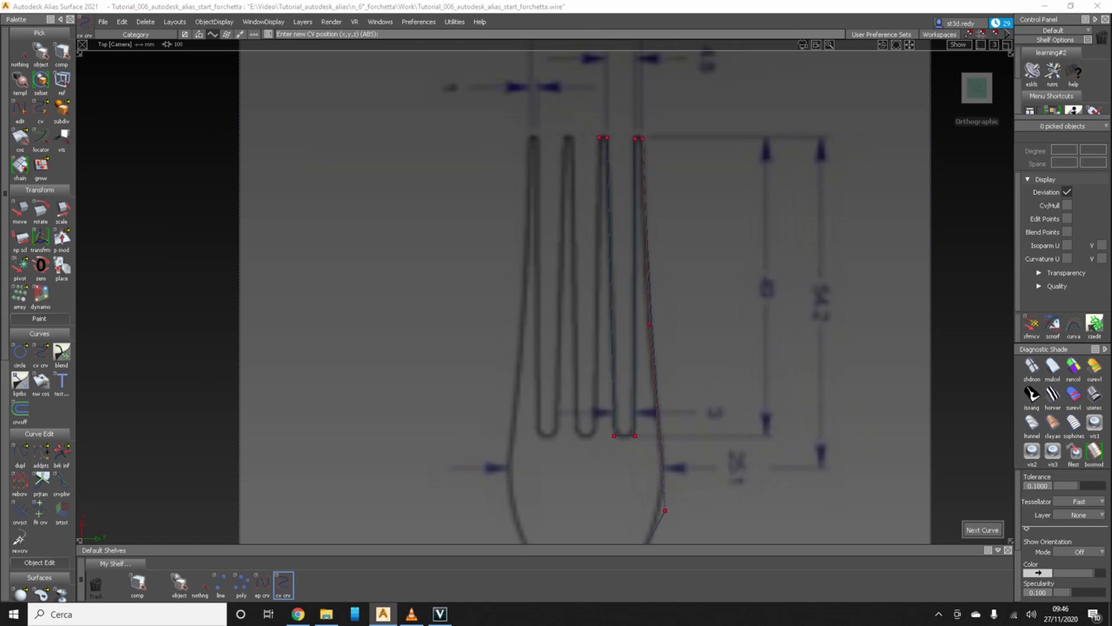
click(597, 139)
scroll(597, 139, up, 3)
scroll(599, 137, up, 3)
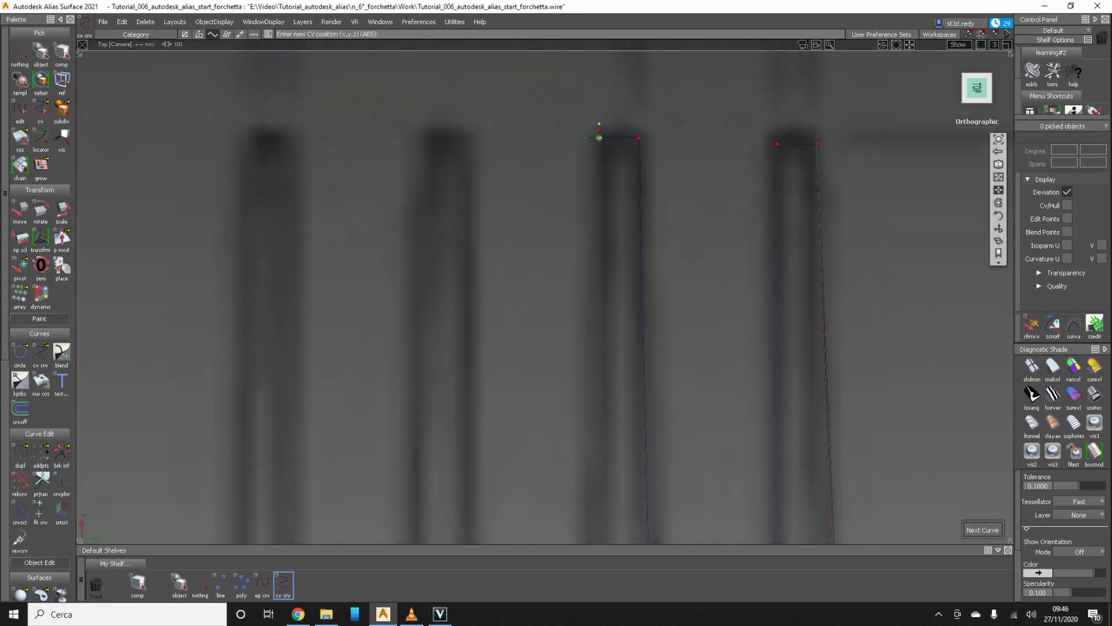
click(521, 91)
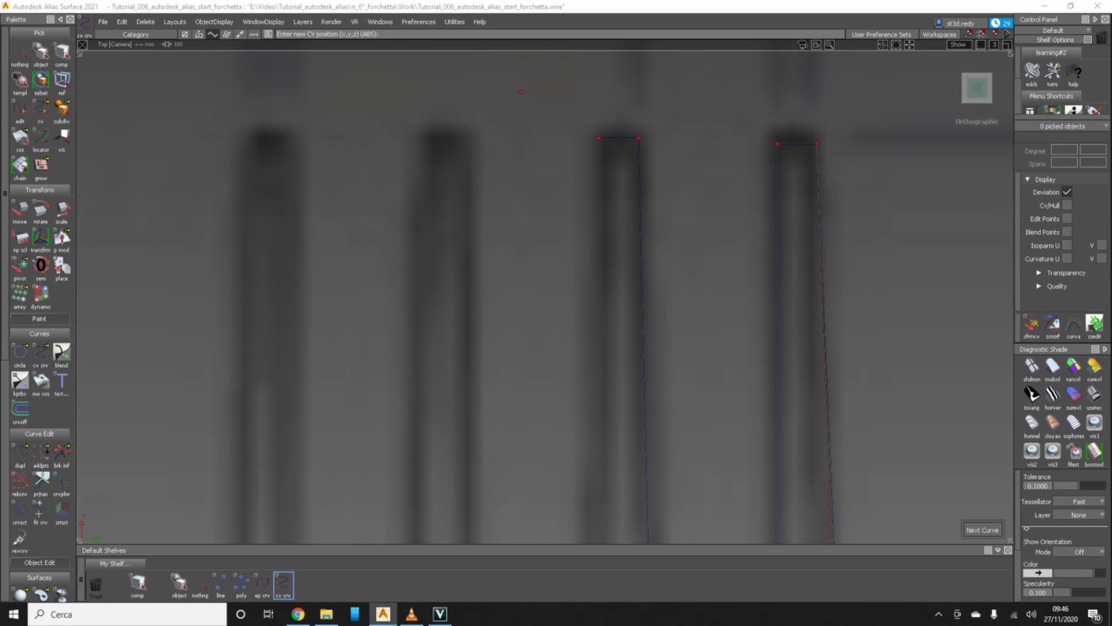
ctrl+shift+drag(510, 119, 448, 50)
key(Delete)
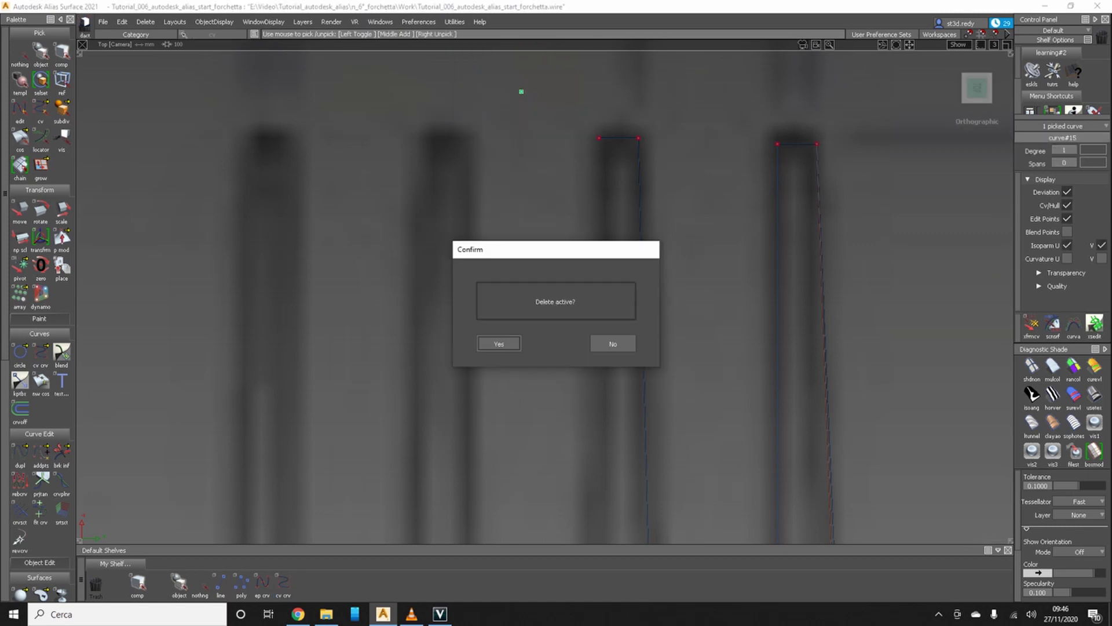
key(Return)
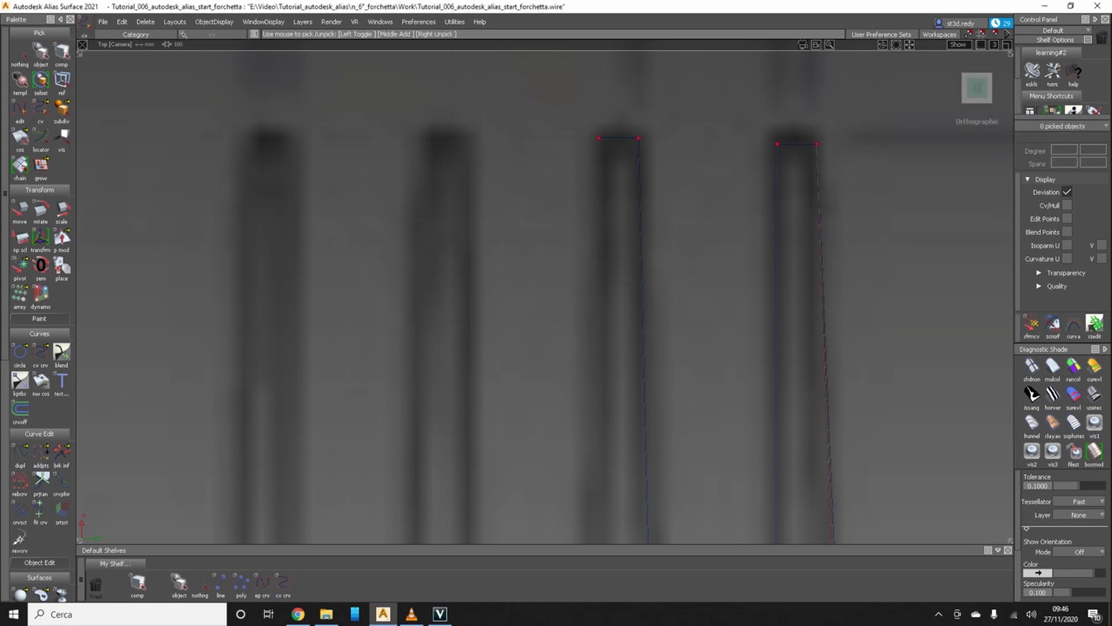
click(599, 140)
click(614, 147)
key(Delete)
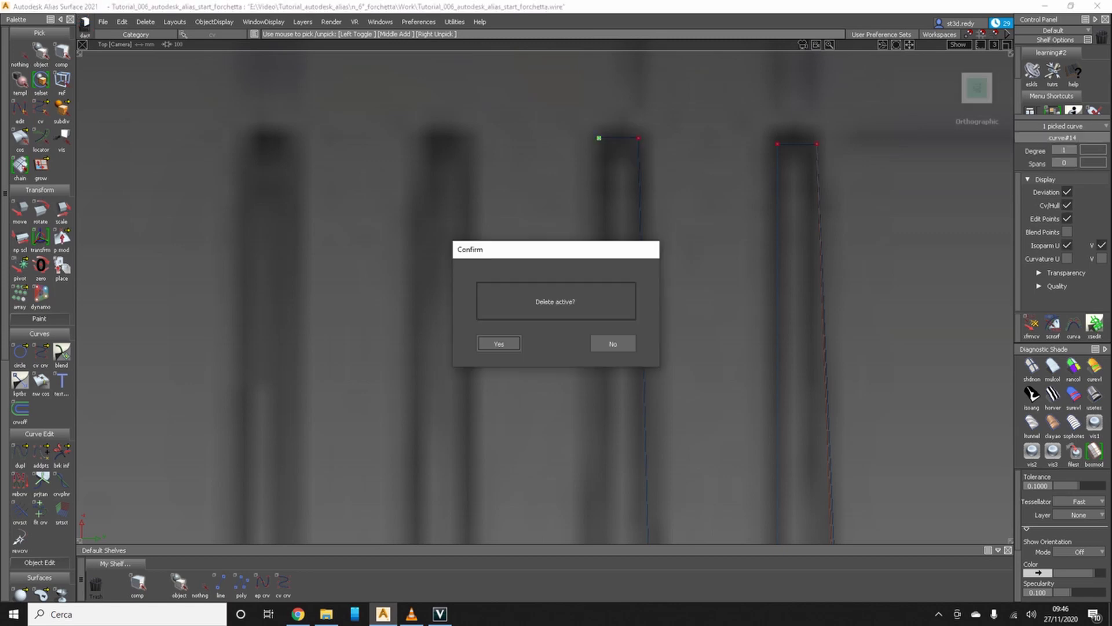
key(Return)
- Copy the outer tine's inner side line and slot-bottom line, and place the copy at the inner end of the second tine's tip using a snapped pivot
alt+shift+right_drag(556, 290, 464, 290)
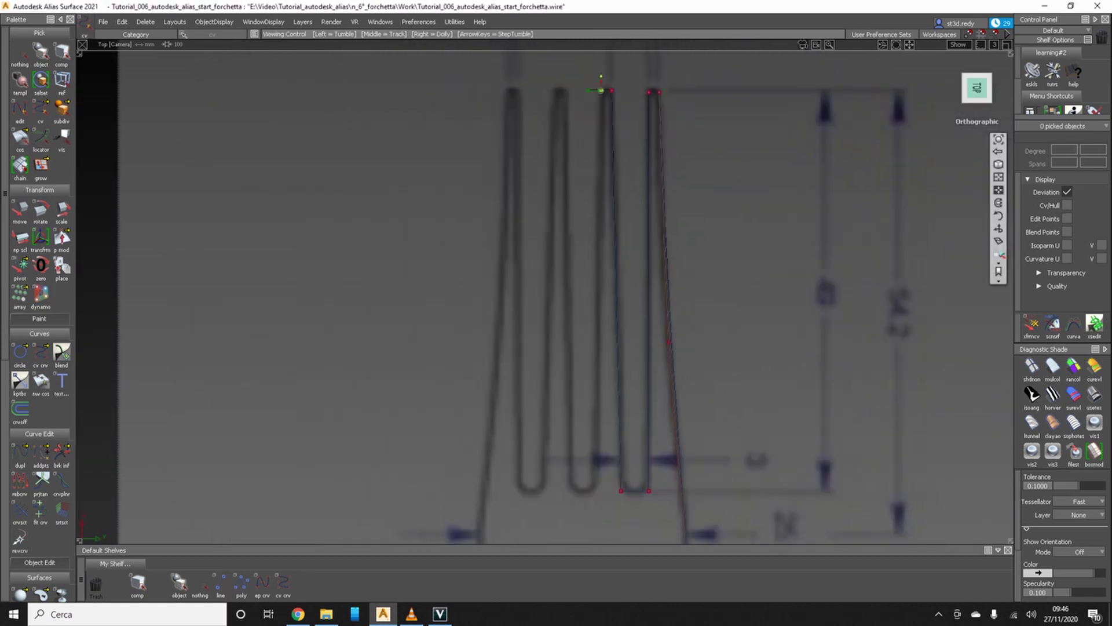
alt+shift+middle_drag(710, 388, 709, 350)
ctrl+shift+drag(710, 351, 708, 377)
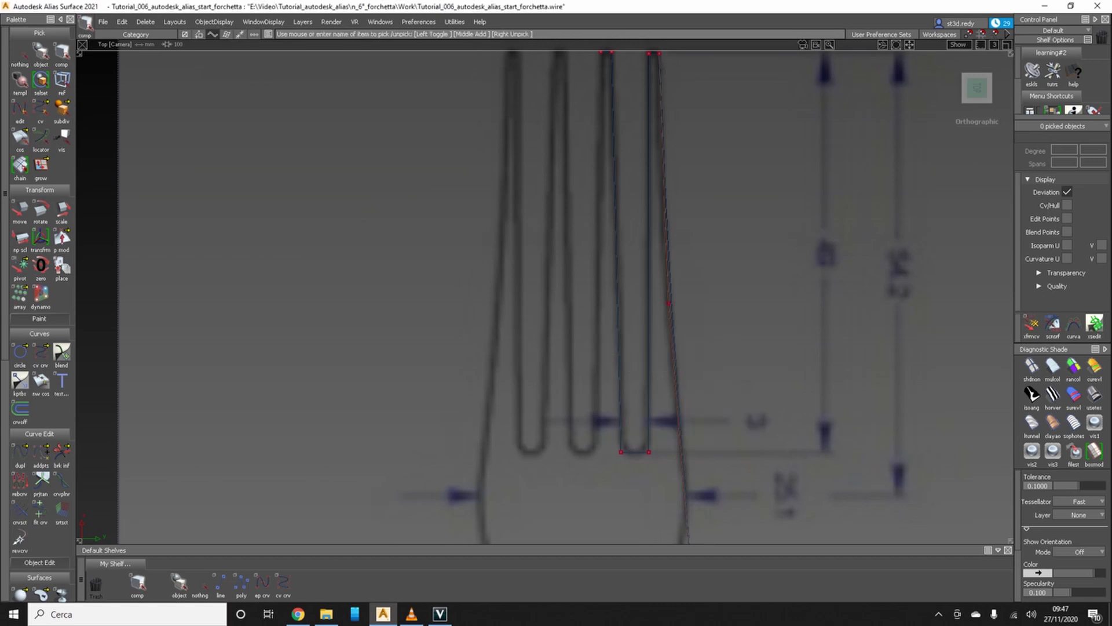
click(634, 452)
alt+shift+middle_drag(556, 290, 543, 391)
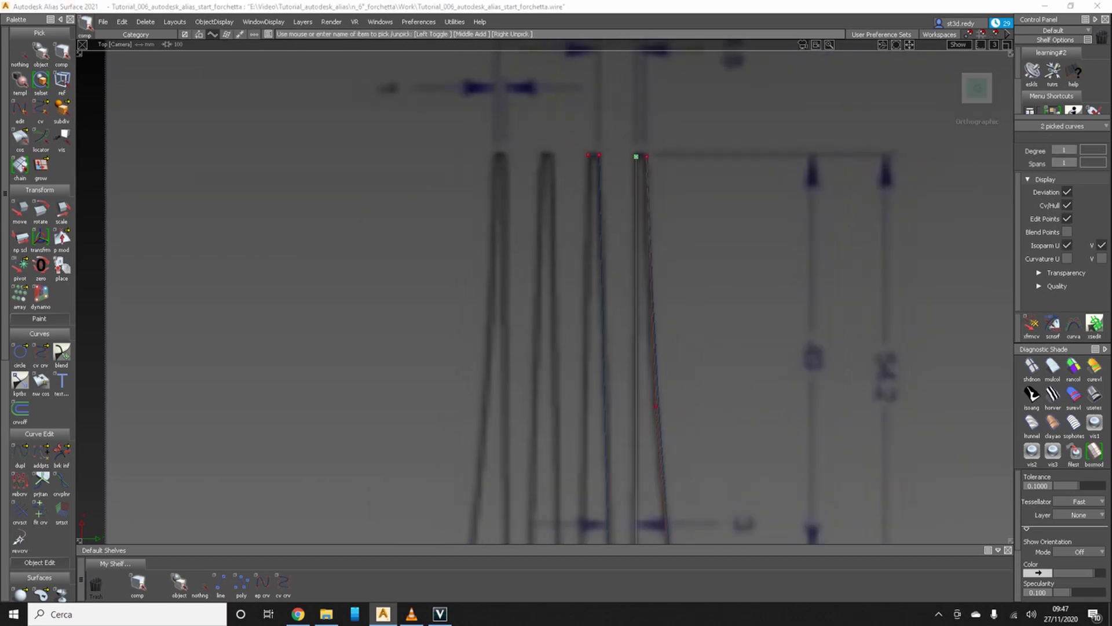
ctrl+shift+drag(727, 224, 738, 224)
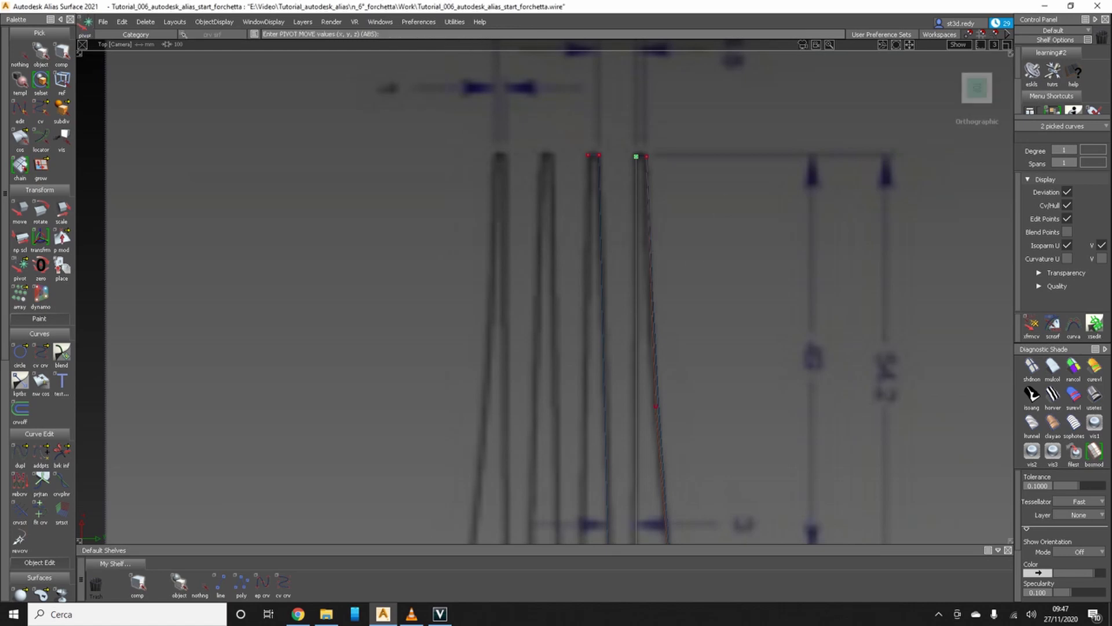
click(647, 156)
key(ctrl+shift+n)
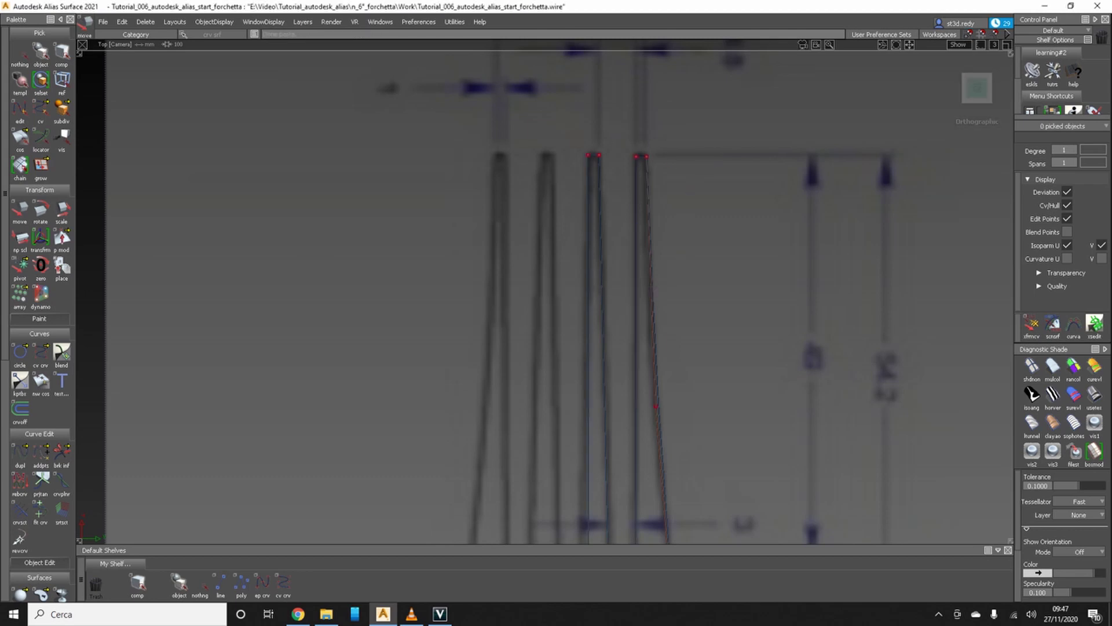
- Move the shared corner CV of the copied side and bottom lines horizontally inward to match the central slot's outer edge
scroll(576, 362, up, 5)
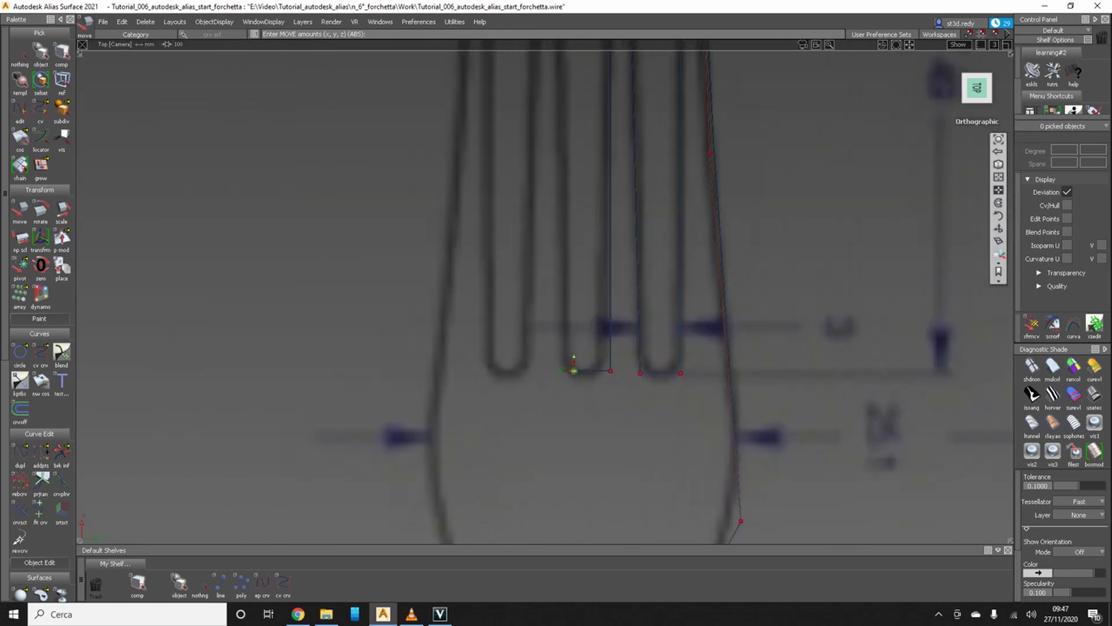
key(F9)
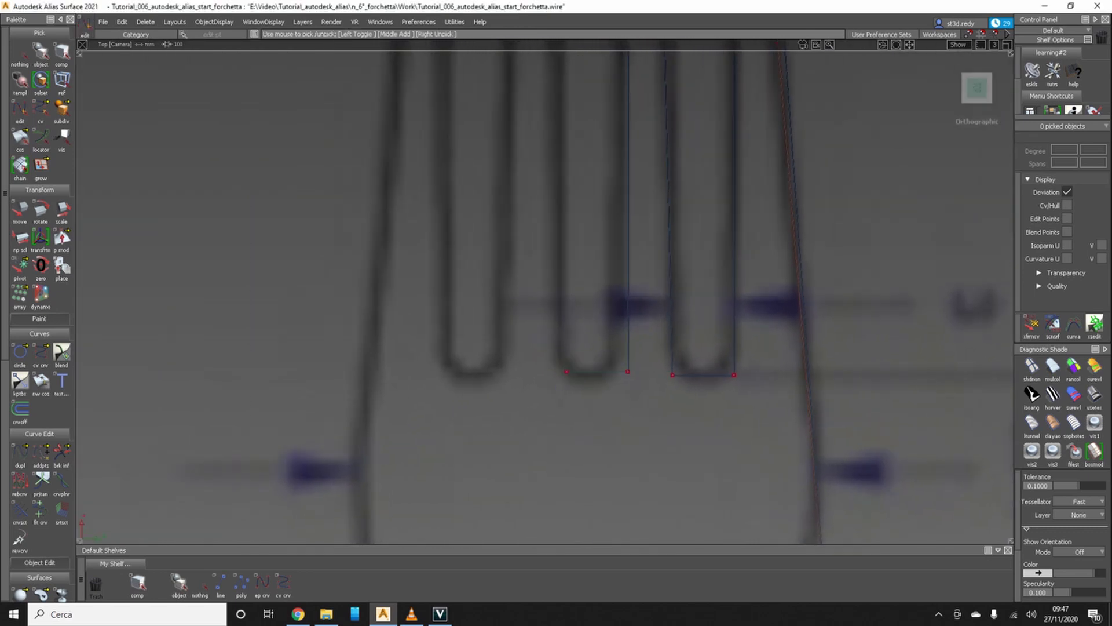
ctrl+shift+drag(621, 373, 626, 370)
click(628, 372)
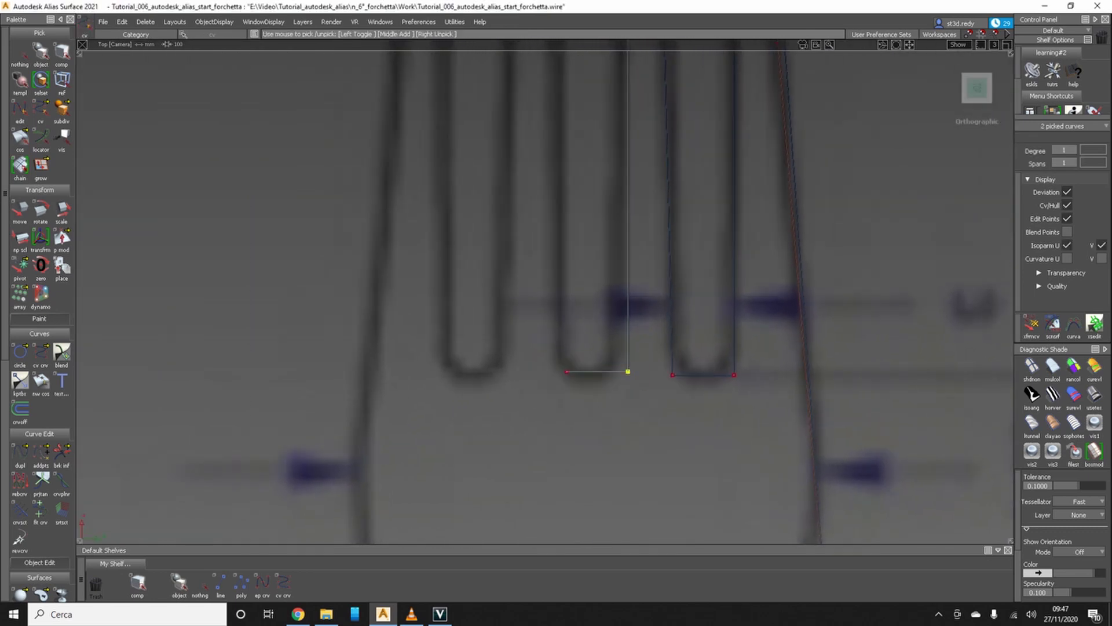
middle_drag(627, 371, 612, 371)
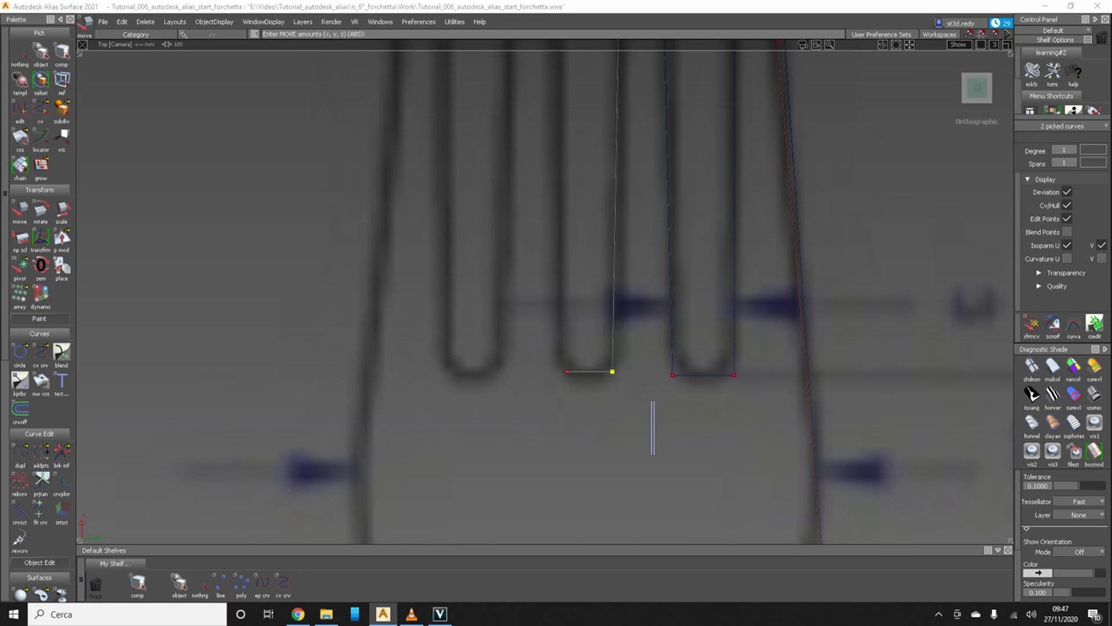
- Show the grid and draw a short horizontal CV curve from the centre axis outward past the central slot's outer edge, above the slot bottom
key(shift+alt)
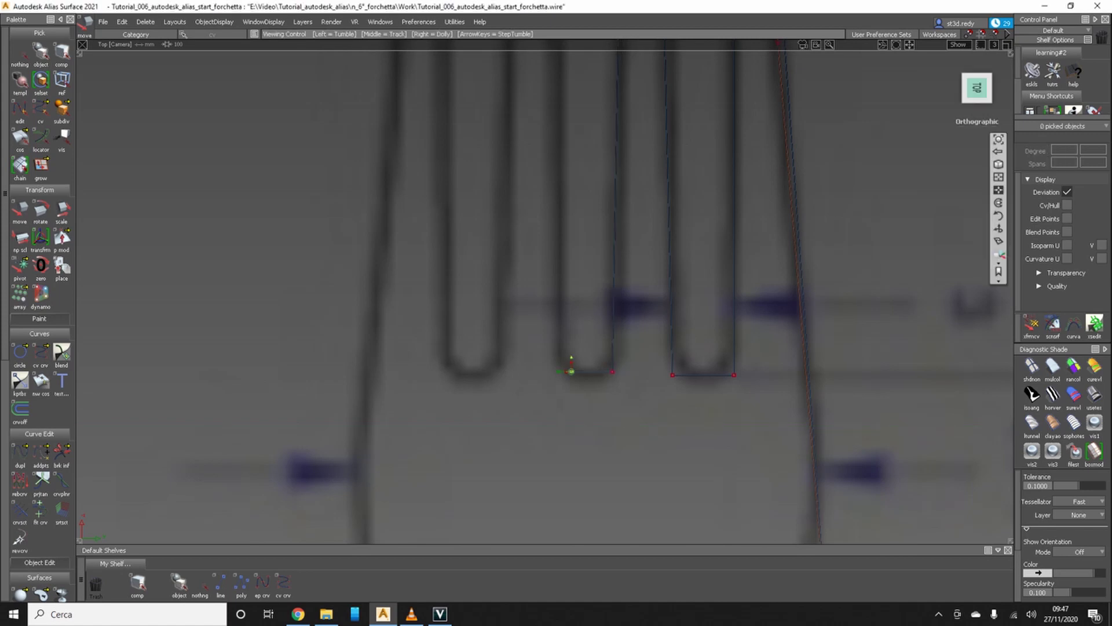
click(976, 86)
click(944, 113)
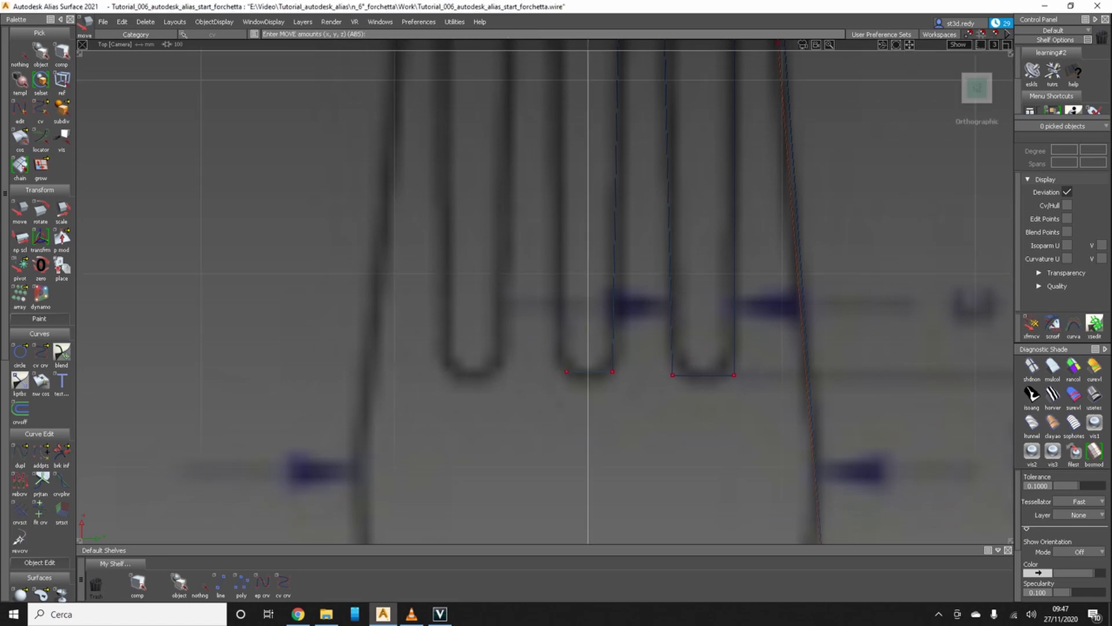
ctrl+shift+drag(558, 290, 557, 316)
click(284, 585)
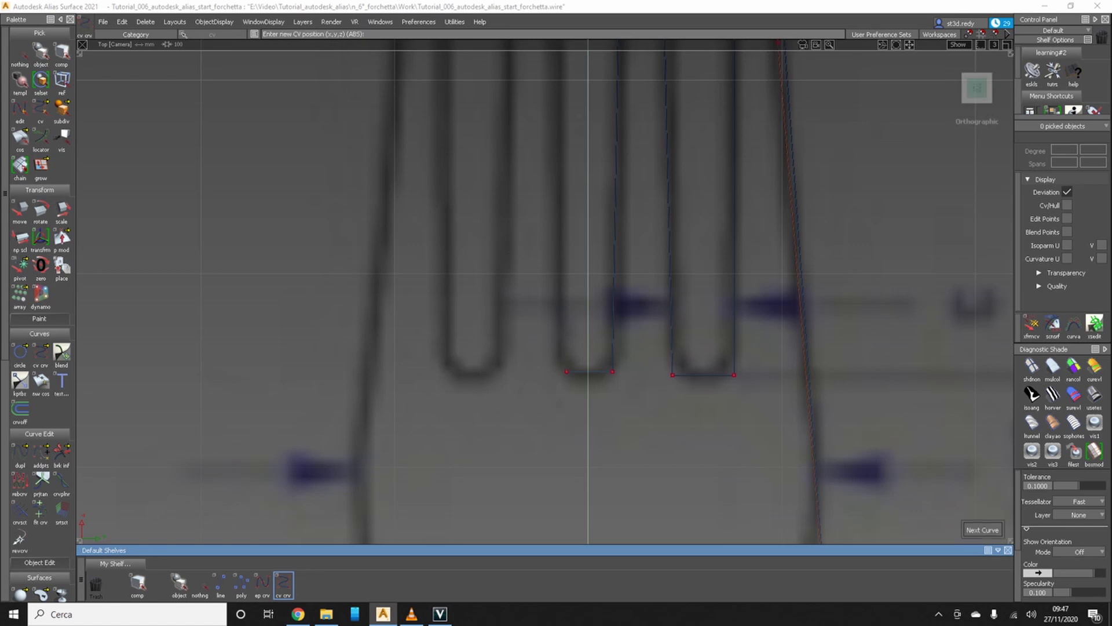
click(587, 273)
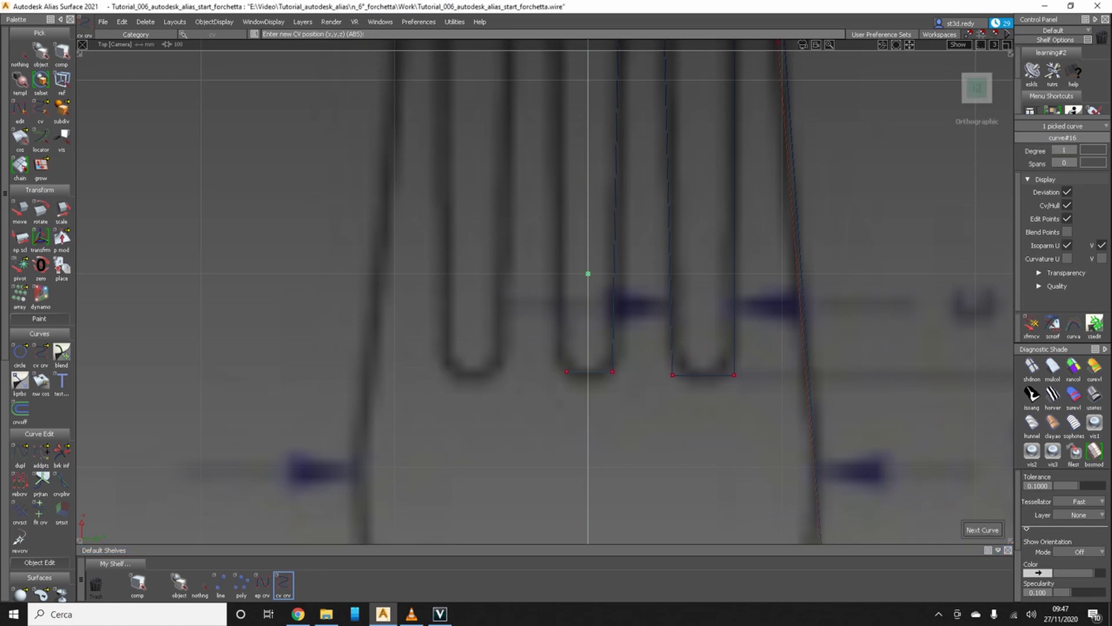
click(624, 273)
ctrl+shift+click(552, 350)
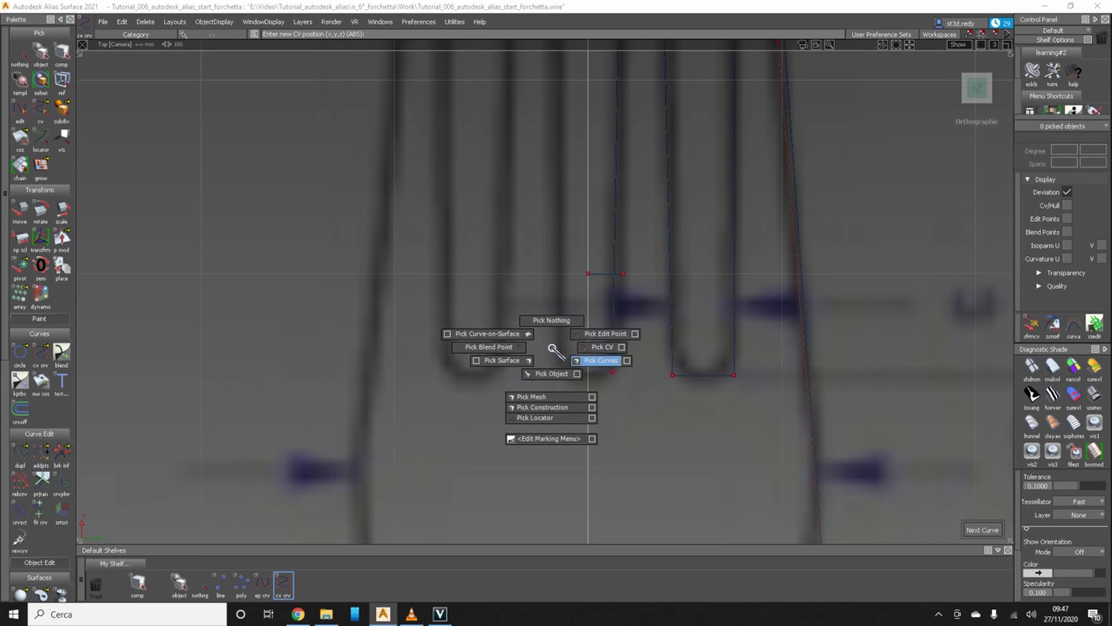
- Move the short horizontal curve straight down onto the bottom of the central slot, level with the neighbouring slot-bottom line
ctrl+shift+drag(552, 350, 551, 374)
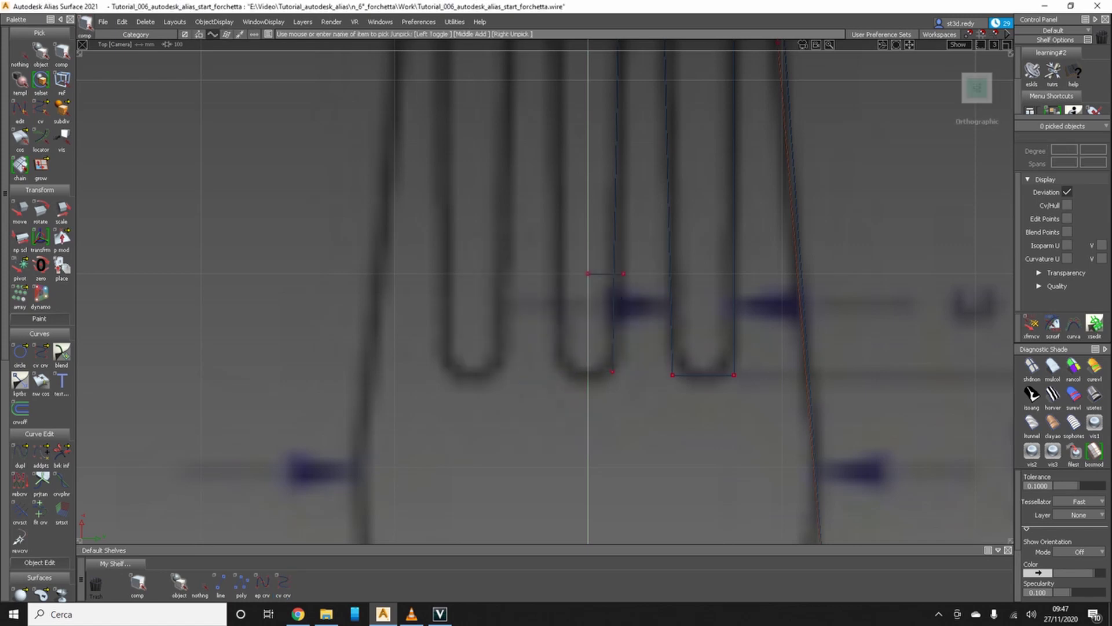
ctrl+shift+drag(585, 297, 627, 380)
click(605, 273)
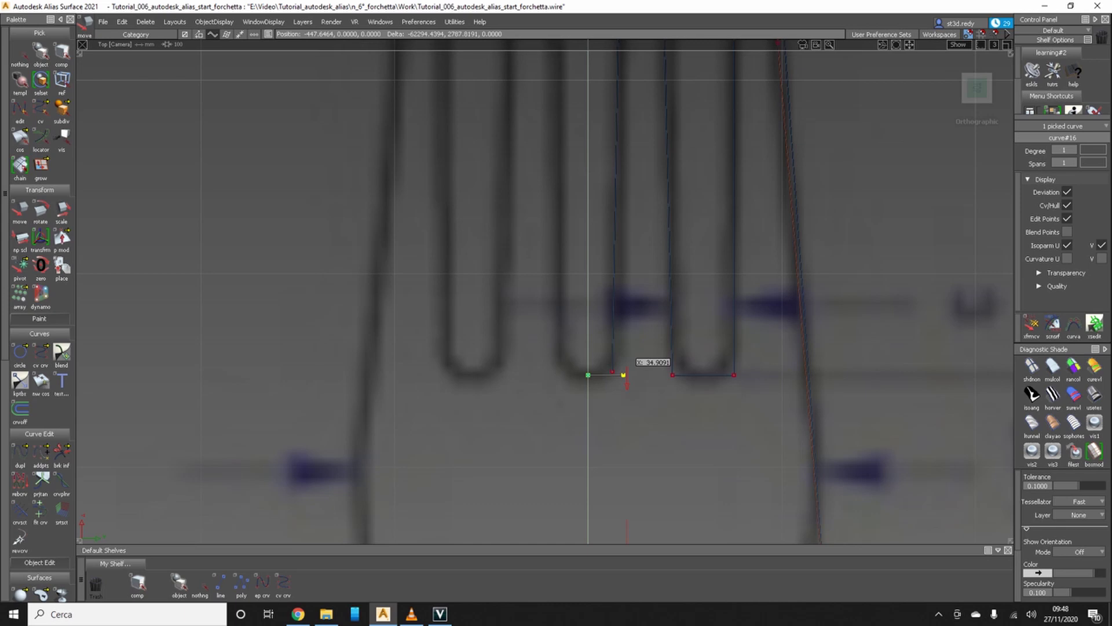
drag(627, 380, 627, 380)
scroll(610, 375, up, 5)
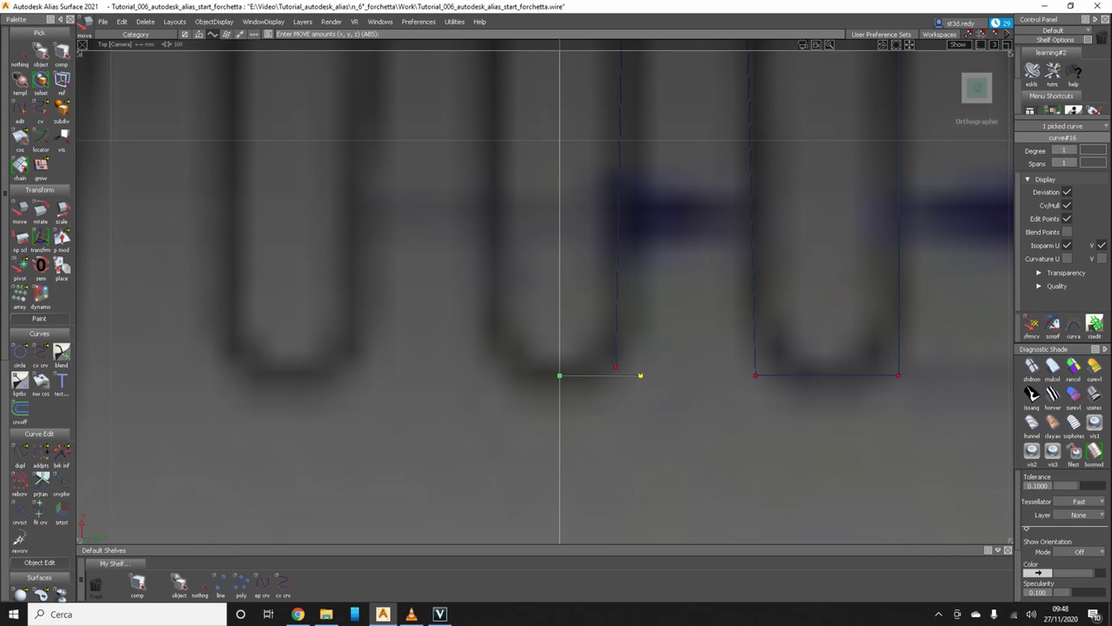
key(ctrl+shift+n)
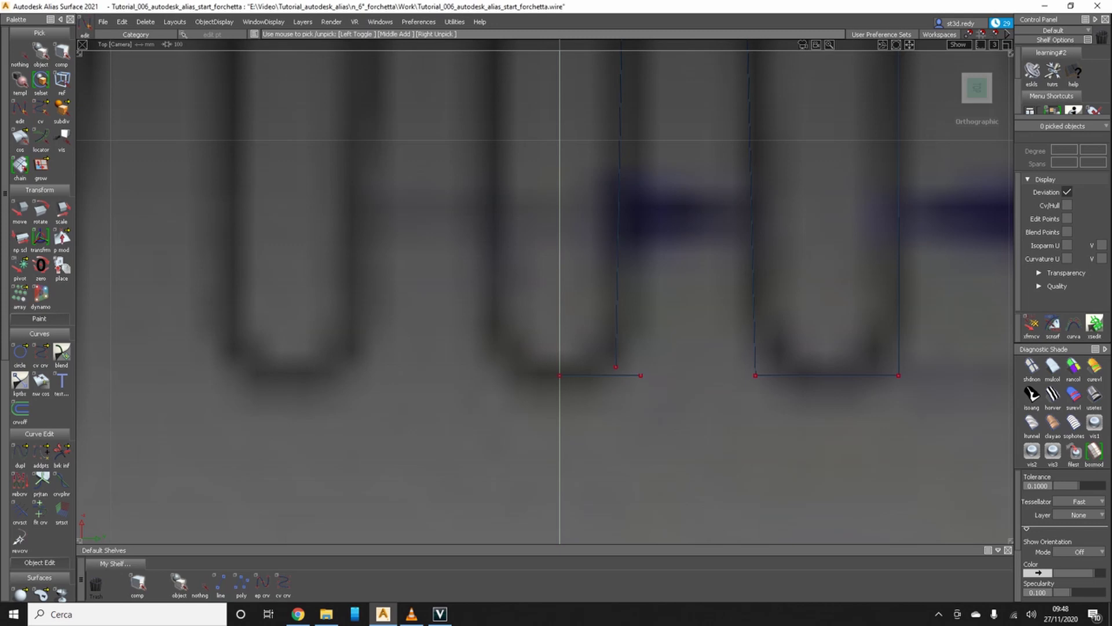
- Join the central slot's side line and bottom line at their shared corner by moving their end CVs together
key(F9)
click(615, 367)
mouse_move(616, 367)
alt+mouse_down()
mouse_move(641, 376)
mouse_move(621, 371)
alt+mouse_up()
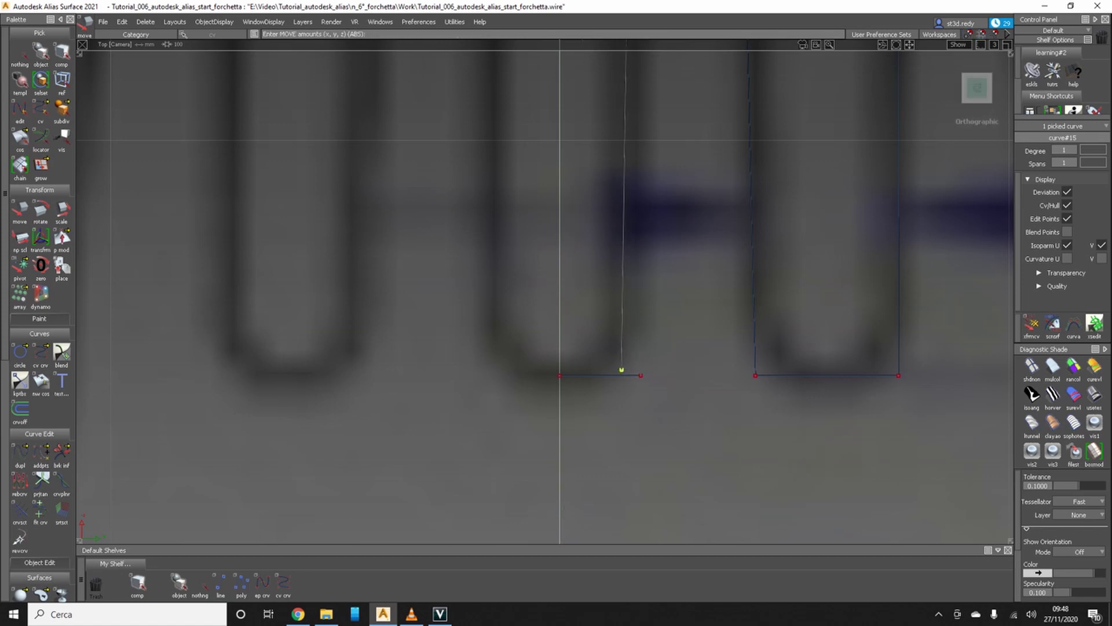
drag(621, 369, 615, 422)
click(641, 375)
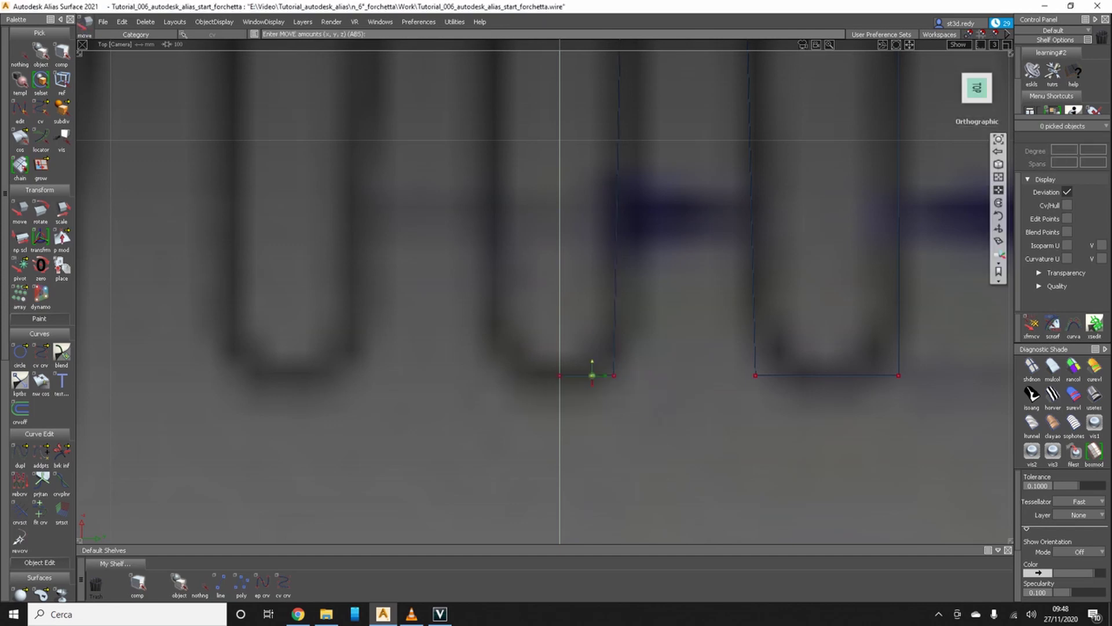
- Switch to the left side view and hide the grid
scroll(592, 375, down, 5)
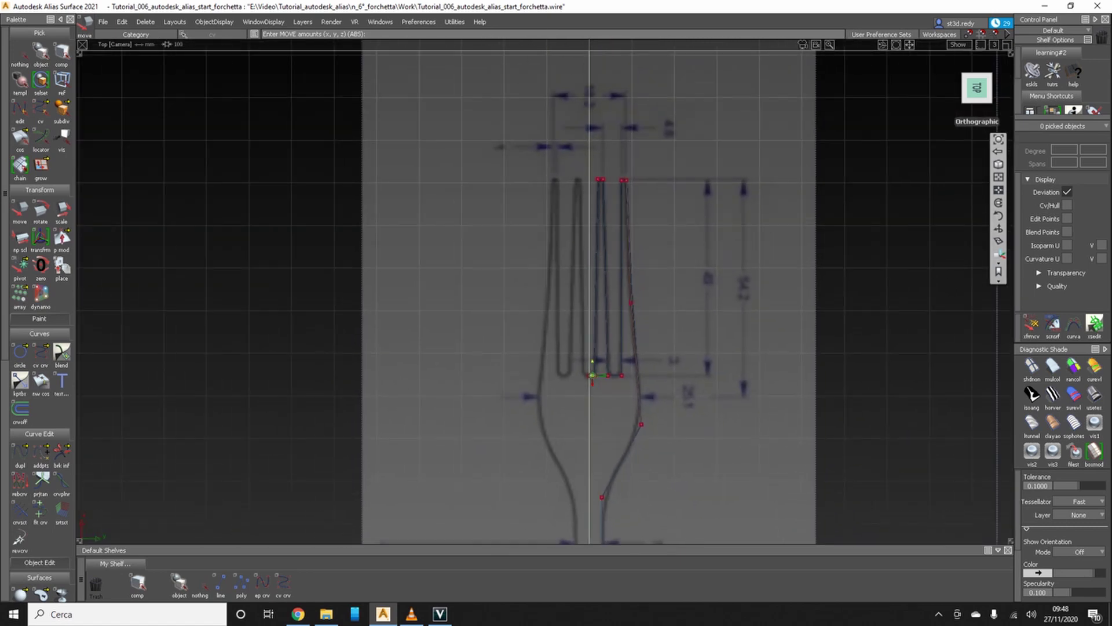
alt+shift+middle_drag(591, 376, 591, 155)
scroll(579, 197, down, 3)
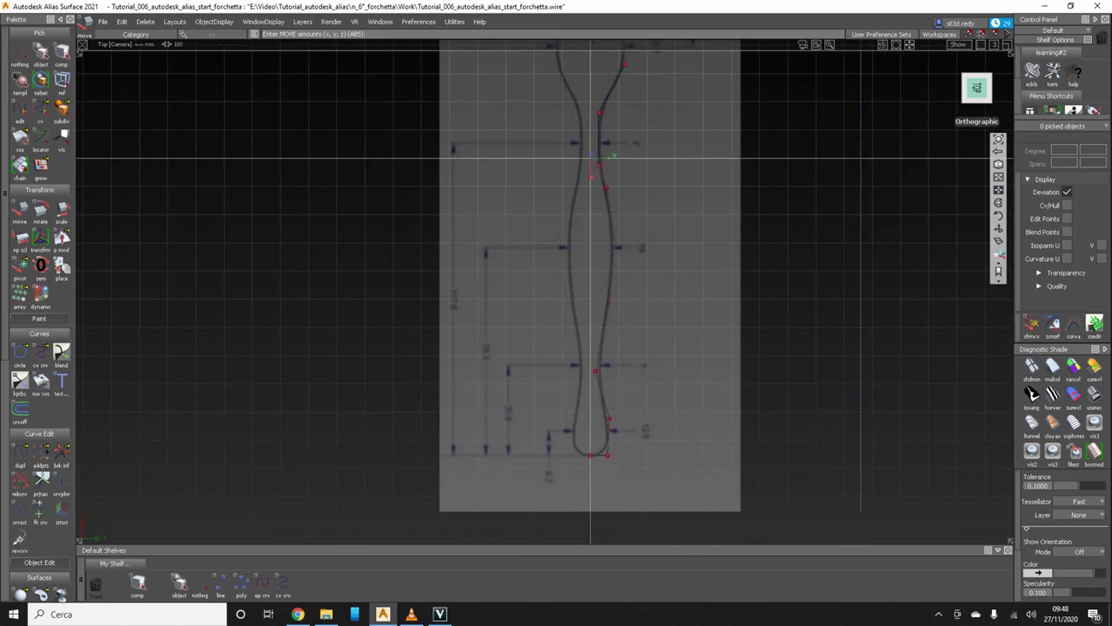
alt+shift+middle_drag(537, 326, 543, 289)
scroll(542, 289, up, 2)
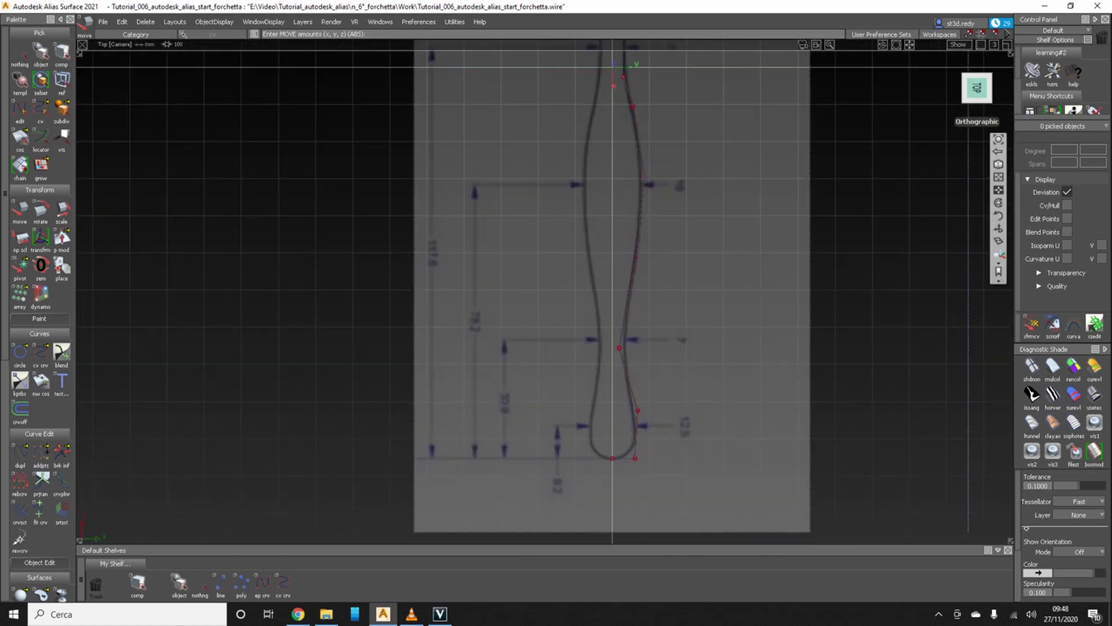
scroll(545, 289, down, 4)
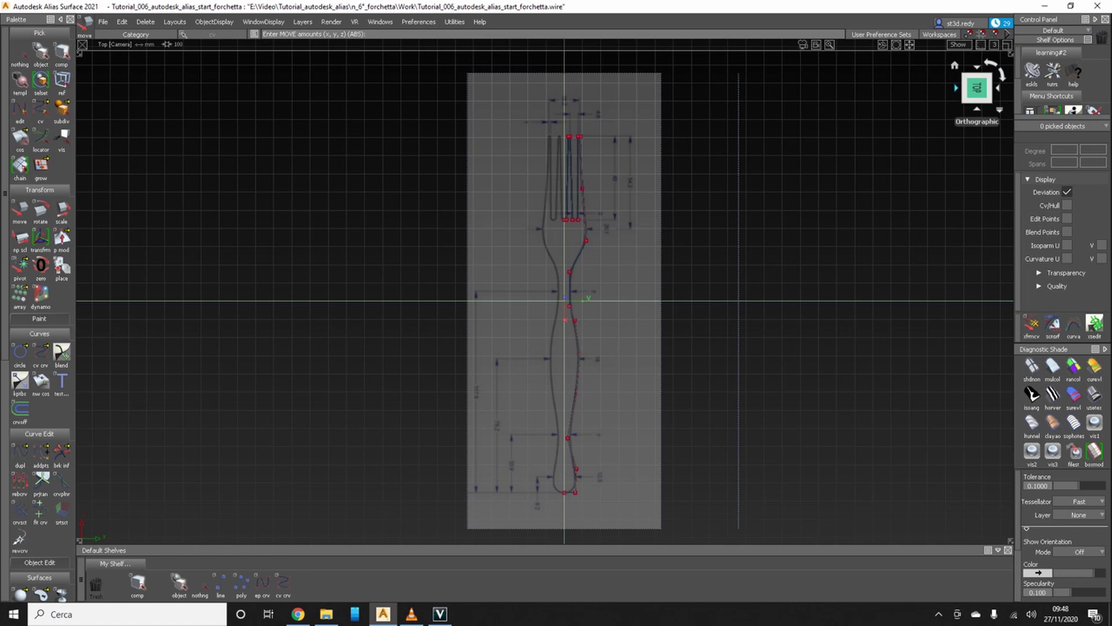
click(956, 89)
click(958, 45)
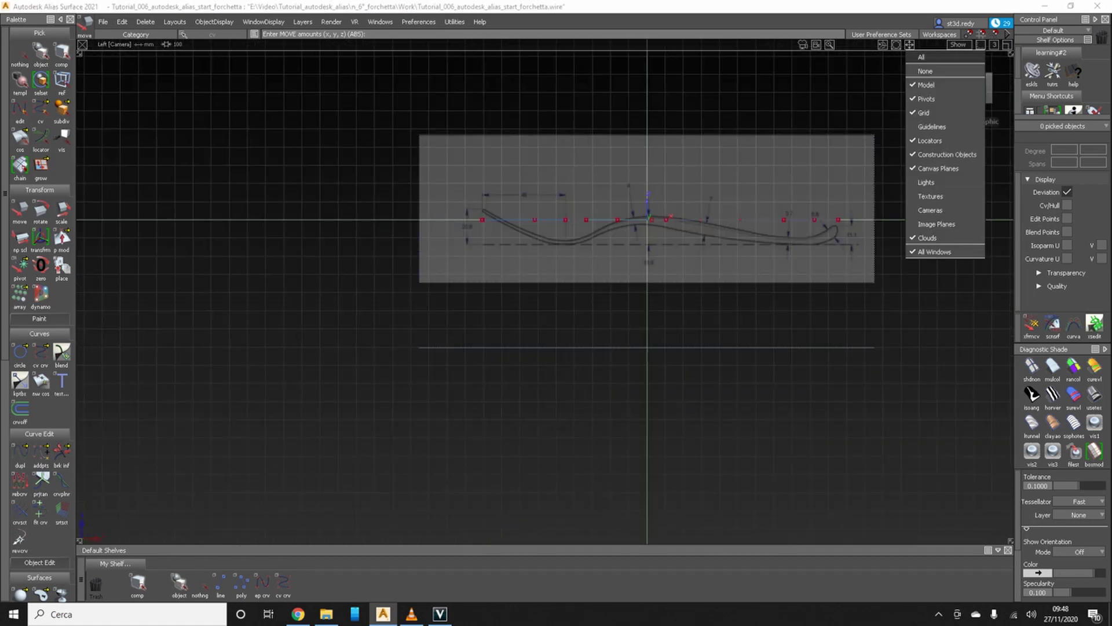
click(923, 112)
- Pick all the plan outline curves and move them vertically down below the side-view reference image
ctrl+shift+drag(715, 241, 753, 255)
drag(463, 197, 858, 244)
click(20, 209)
drag(560, 220, 561, 303)
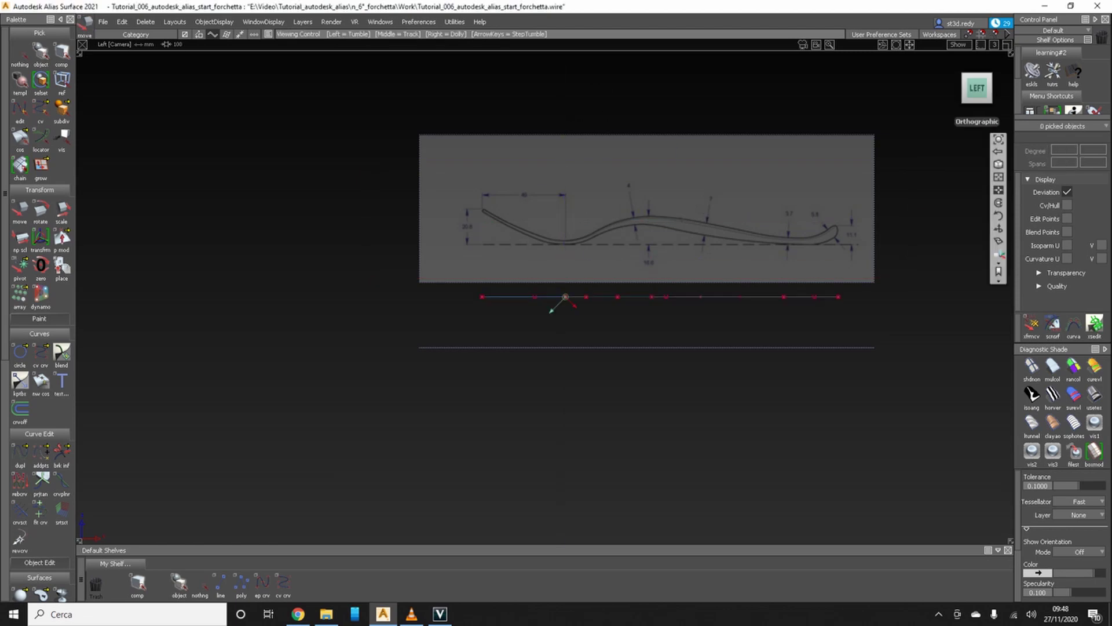
scroll(929, 213, up, 3)
scroll(826, 255, up, 6)
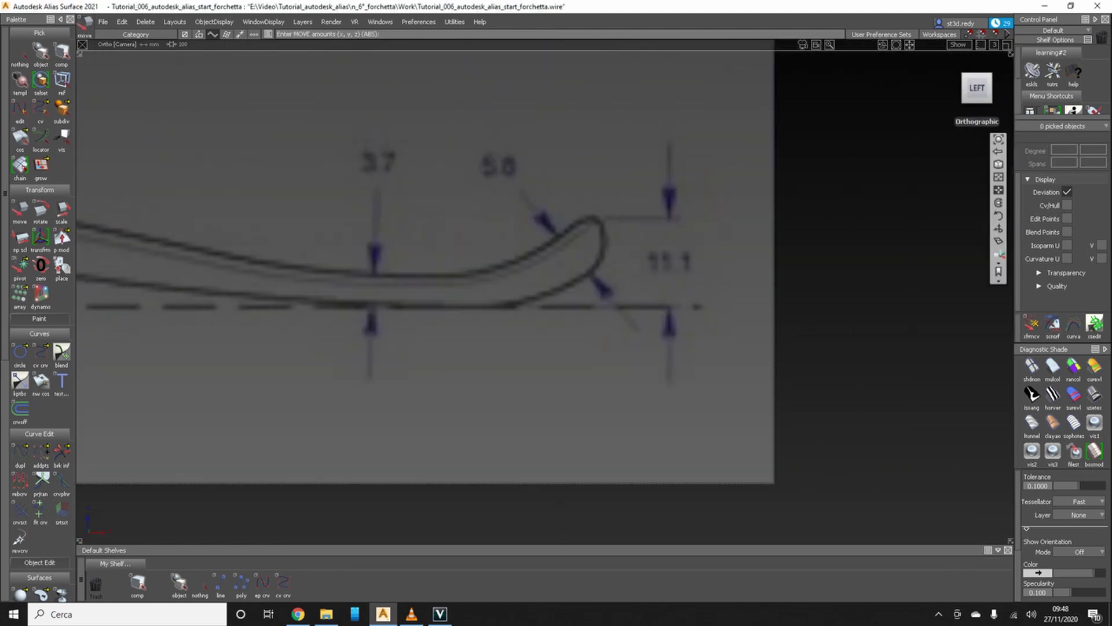
click(283, 582)
scroll(544, 290, down, 5)
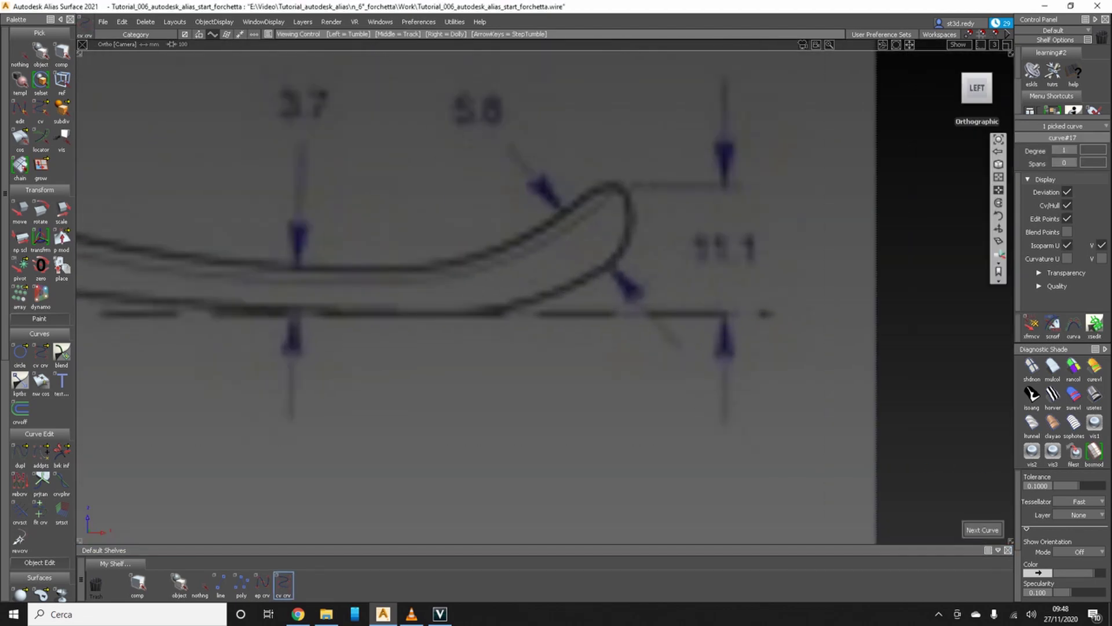
scroll(753, 261, up, 5)
scroll(544, 290, down, 5)
scroll(544, 289, up, 5)
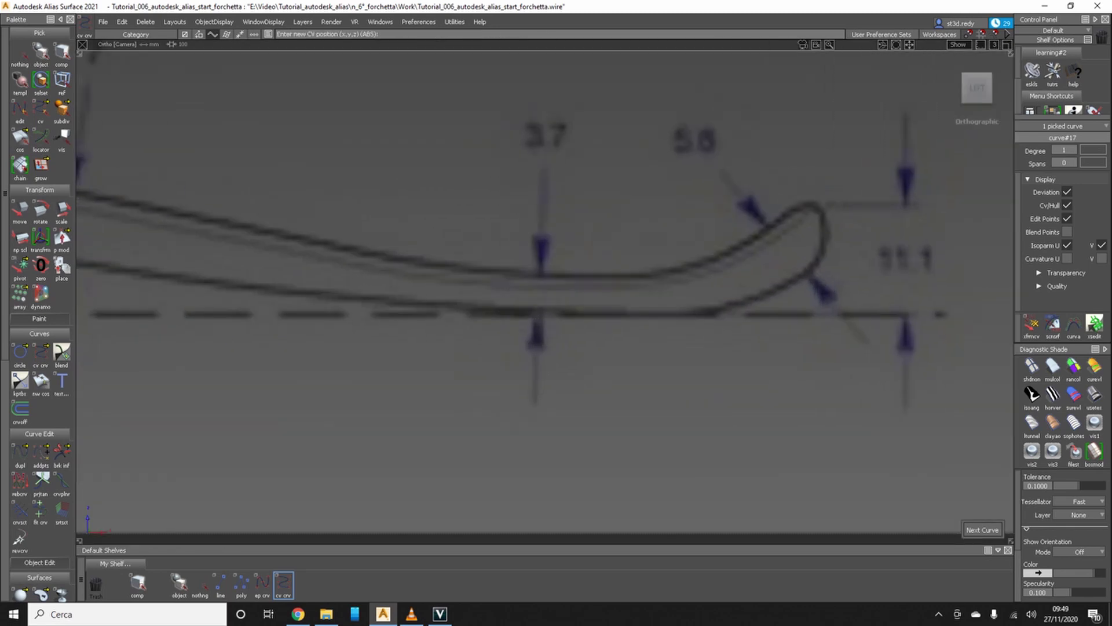
scroll(545, 289, down, 5)
scroll(550, 292, up, 5)
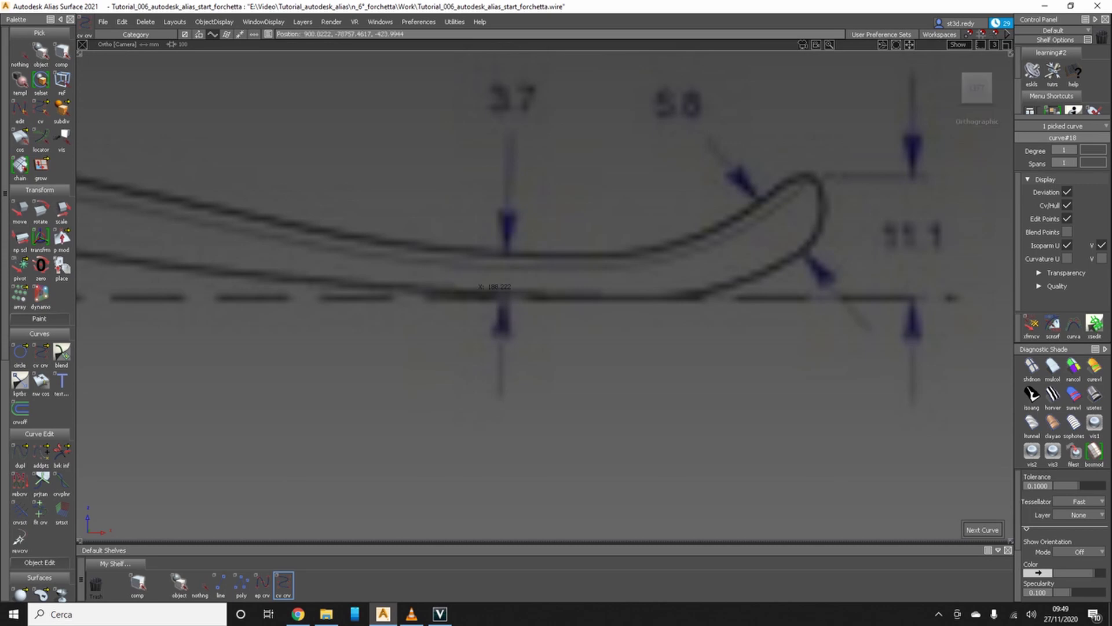
scroll(501, 286, down, 5)
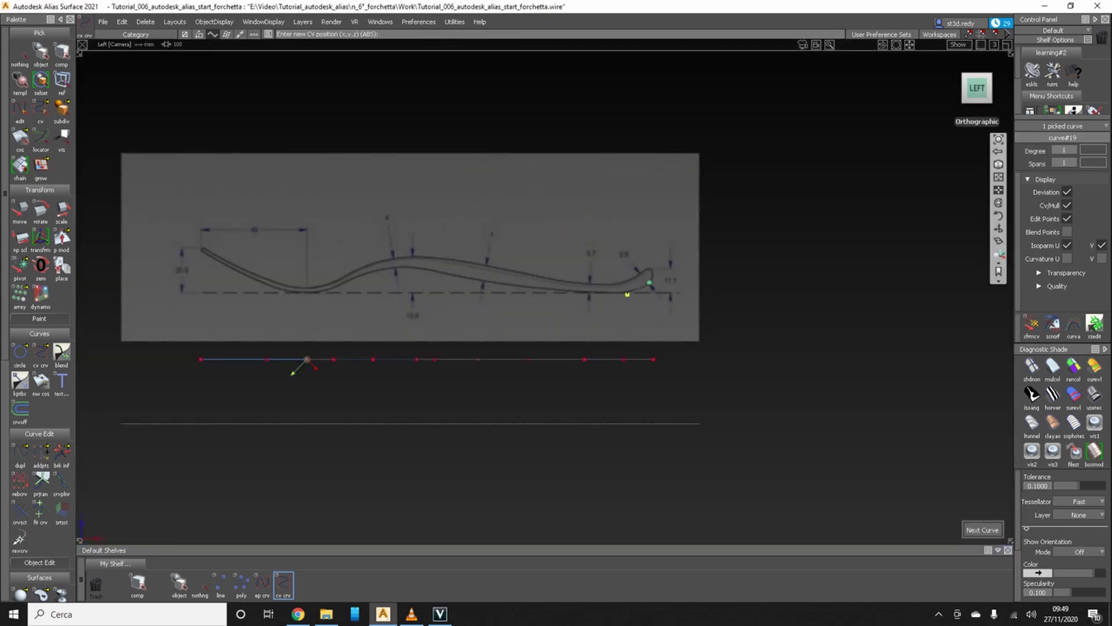
scroll(628, 293, up, 5)
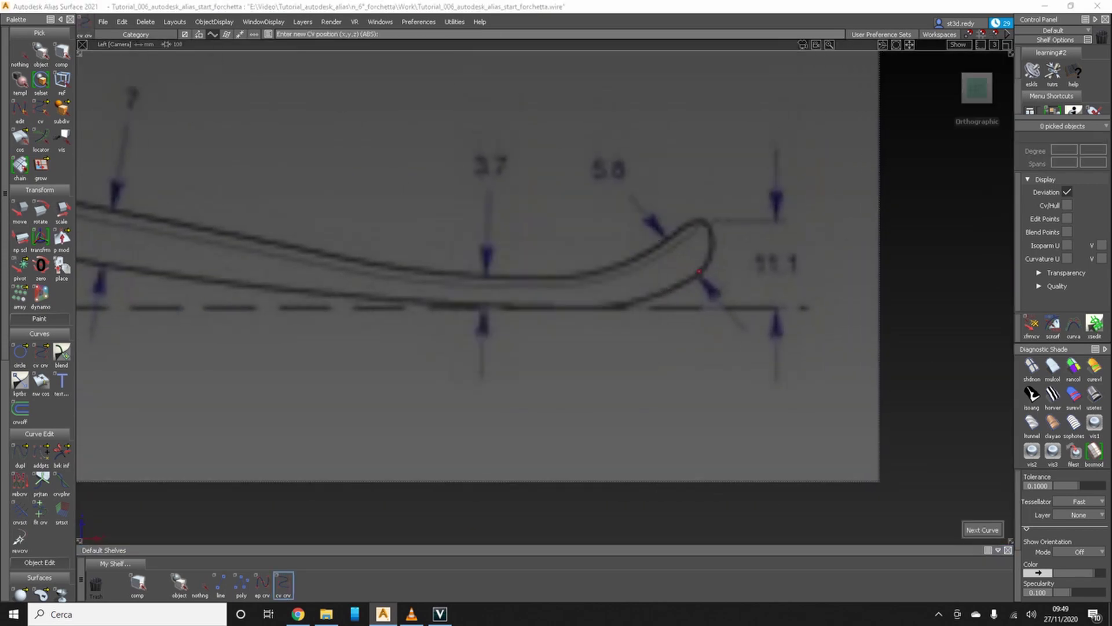
ctrl+shift+drag(579, 241, 707, 261)
- Draw a degree 3 CV curve along the handle's lower edge, from near the handle end to just above the neck arch's underside
alt+shift+middle_drag(707, 260, 795, 276)
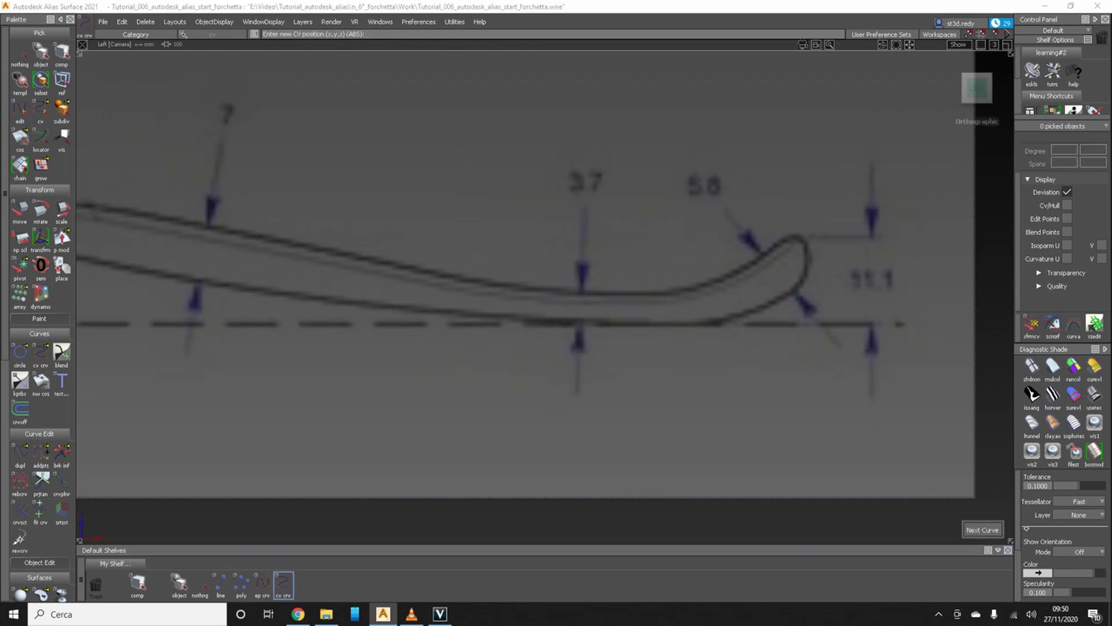
click(746, 323)
alt+shift+middle_drag(746, 324, 827, 355)
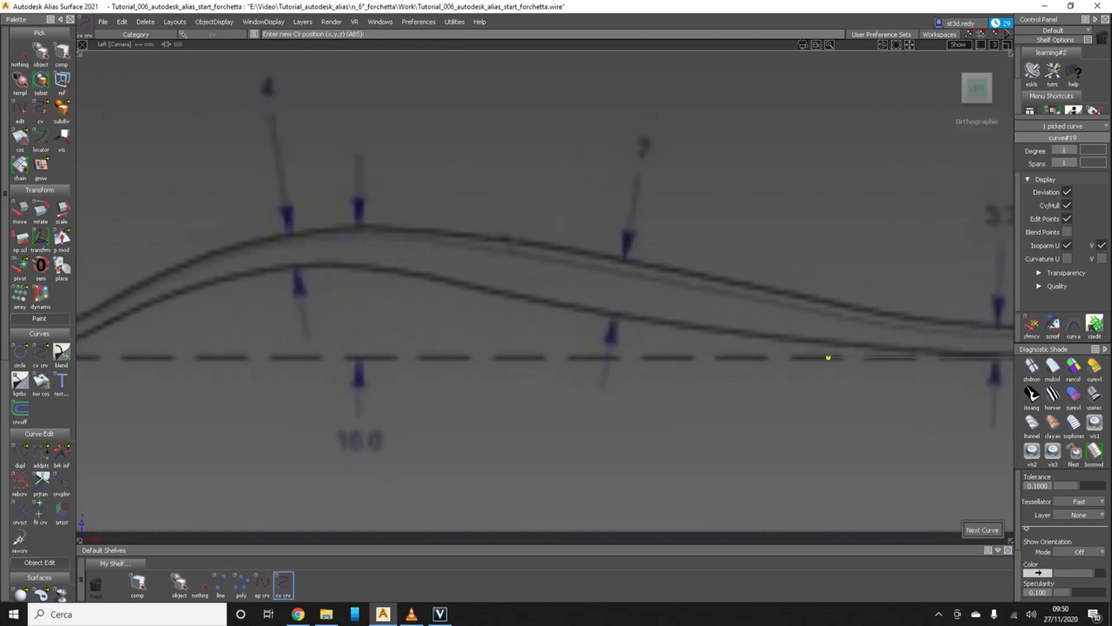
click(482, 293)
click(395, 264)
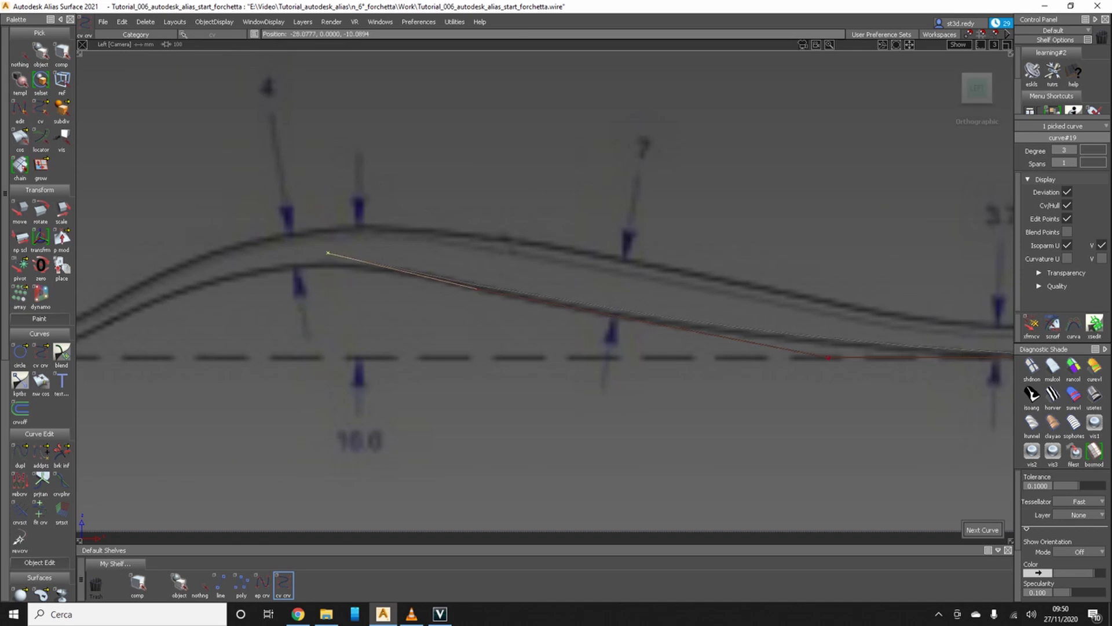
scroll(328, 253, down, 3)
- Adjust the intermediate CVs of the handle's lower-edge curve vertically so it follows the reference profile
drag(589, 319, 639, 316)
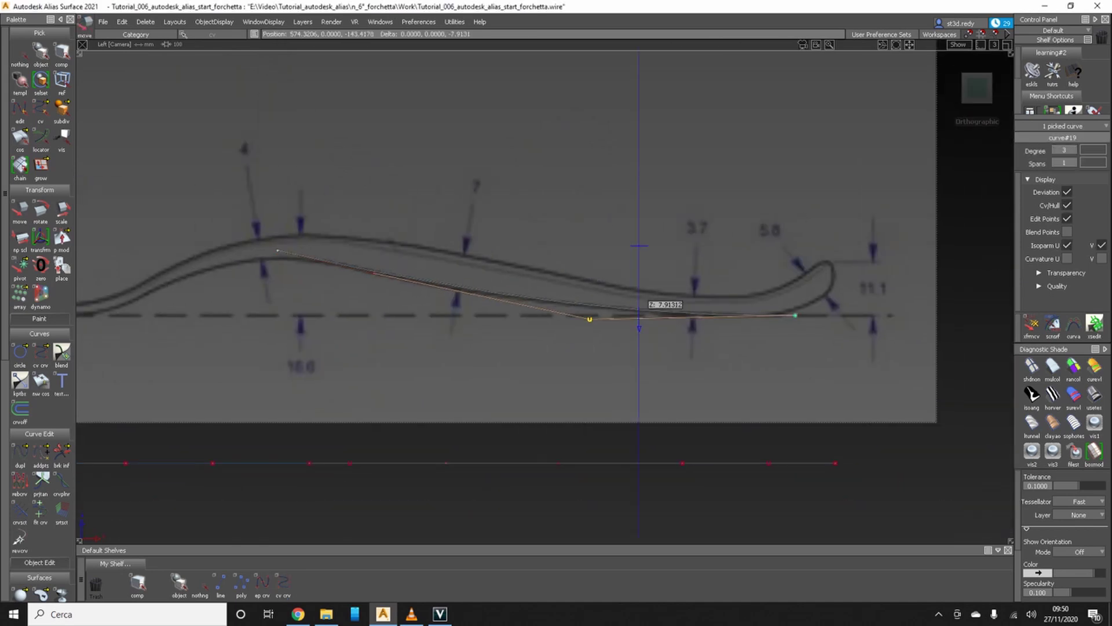
alt+shift+middle_drag(507, 317, 728, 340)
scroll(727, 340, up, 4)
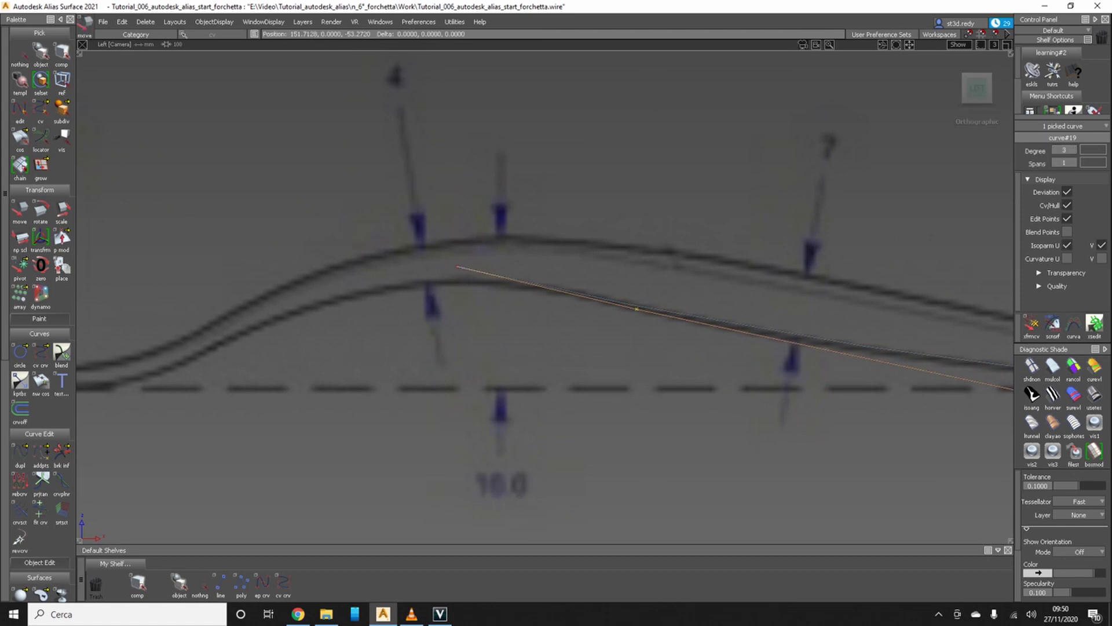
scroll(556, 290, down, 3)
- Draw a degree 2 CV curve along the neck's underside, from the handle curve's end to just below the dashed baseline
click(283, 583)
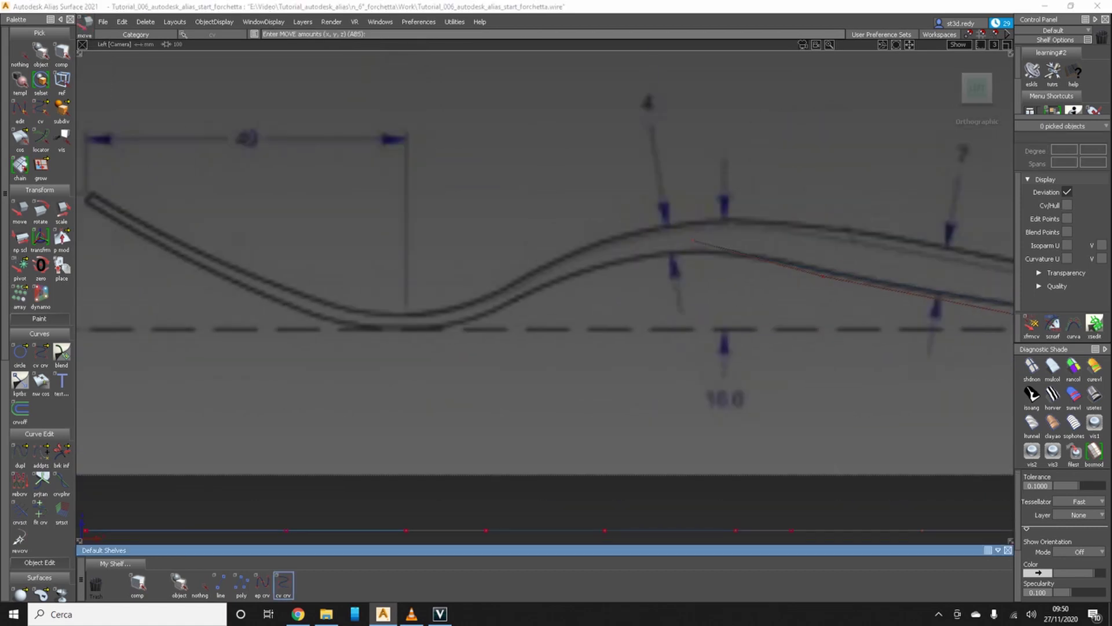
click(693, 240)
click(577, 271)
click(454, 326)
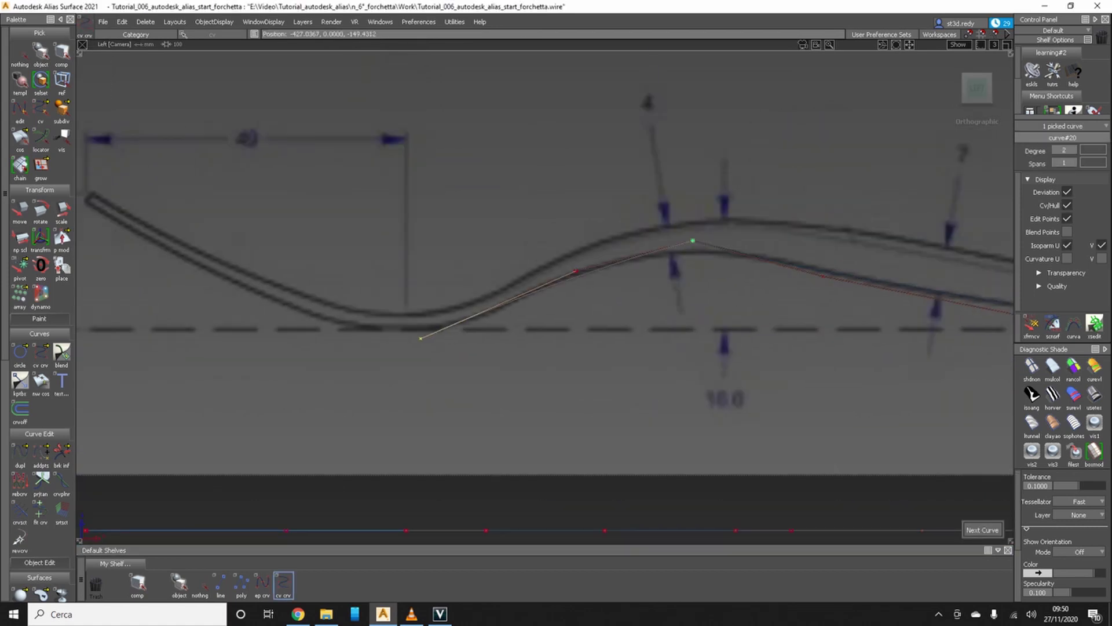
key(m)
alt+shift+middle_drag(522, 290, 746, 267)
- Draw a three-CV curve along the tines' lower edge, from the tine tip past the lowest point to below the baseline
click(283, 584)
click(311, 179)
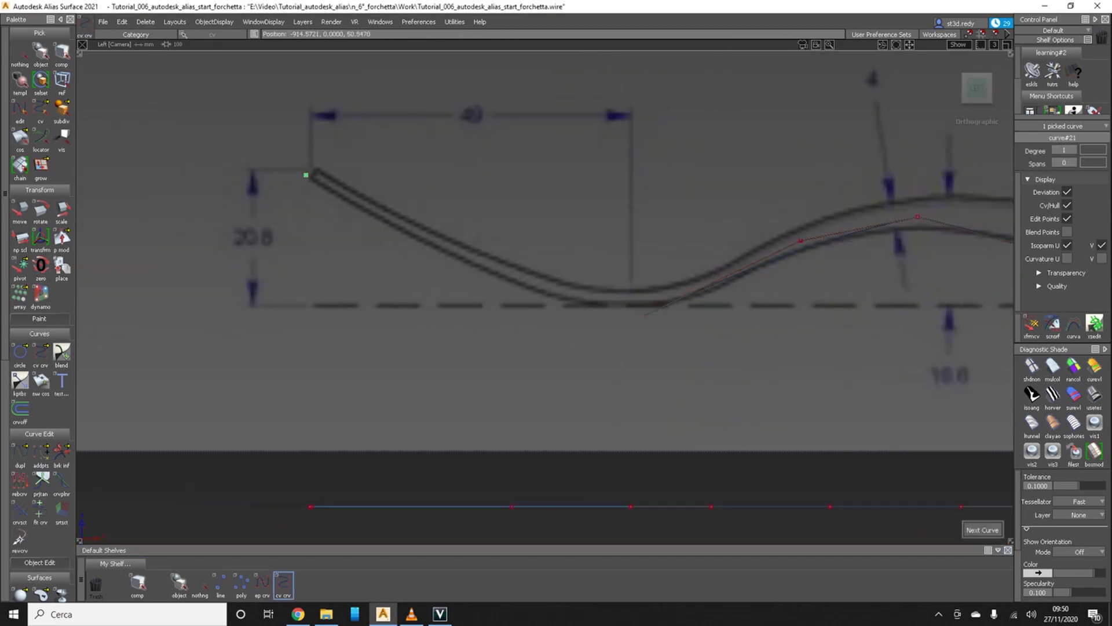
click(457, 285)
click(623, 318)
scroll(544, 232, up, 3)
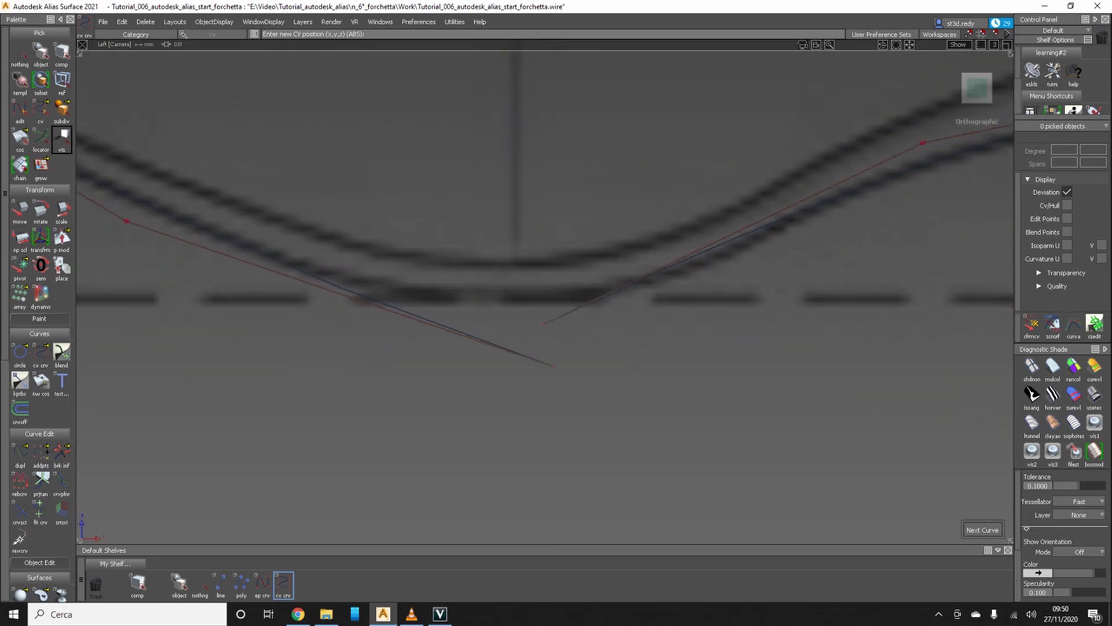
- Extend the neck curve's lower end across the tine curve using the Extrapolate type with Merge enabled
scroll(41, 382, down, 5)
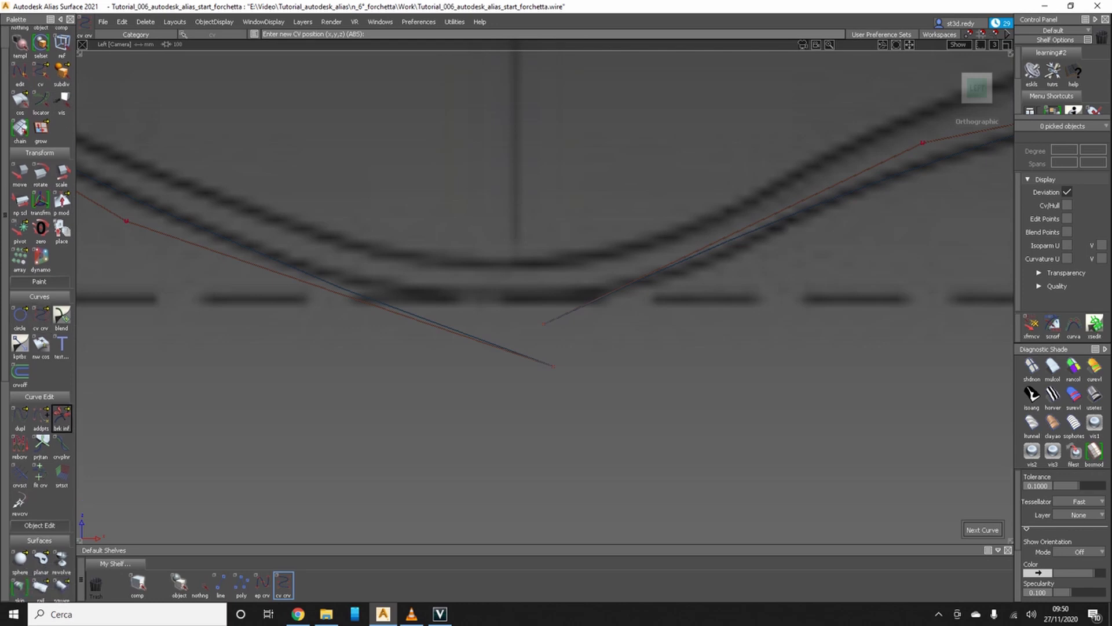
click(62, 458)
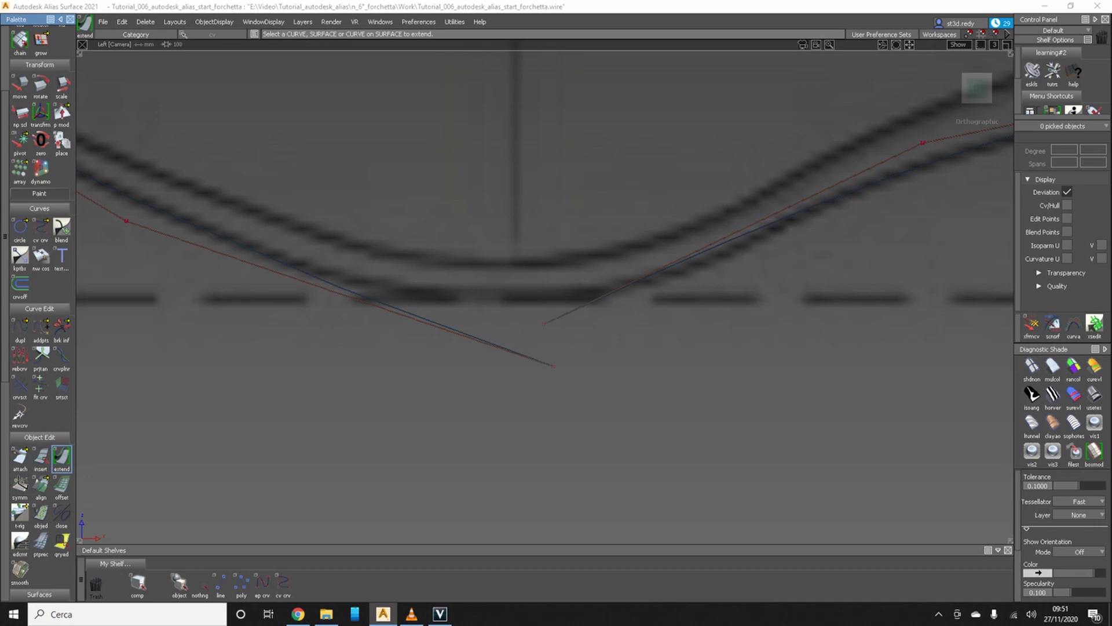
double_click(61, 457)
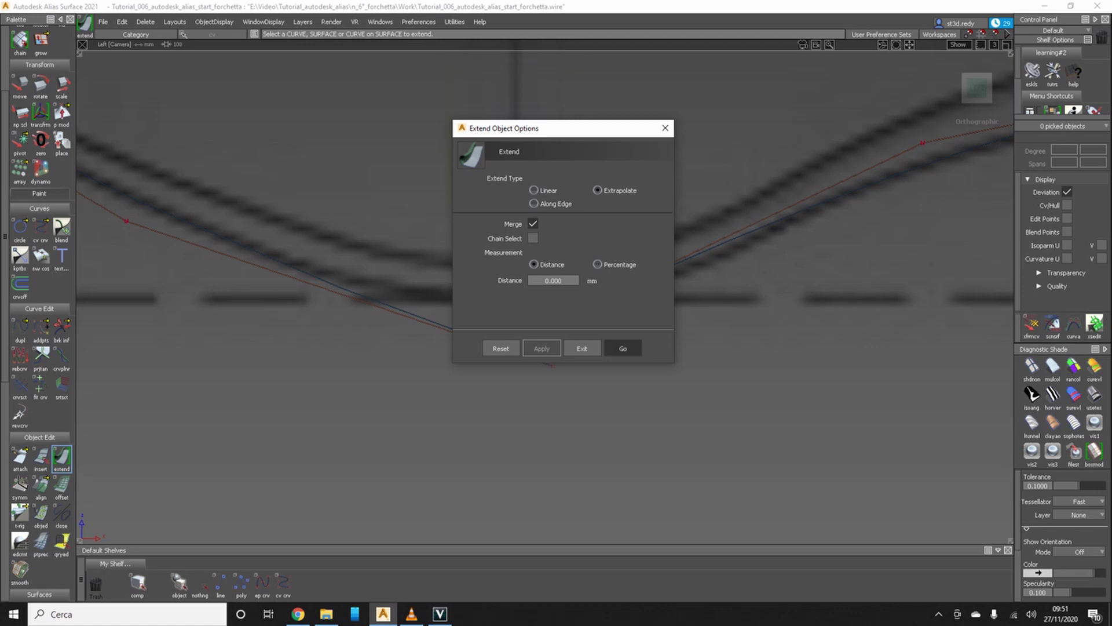
click(622, 348)
drag(541, 318, 479, 356)
scroll(504, 347, up, 1)
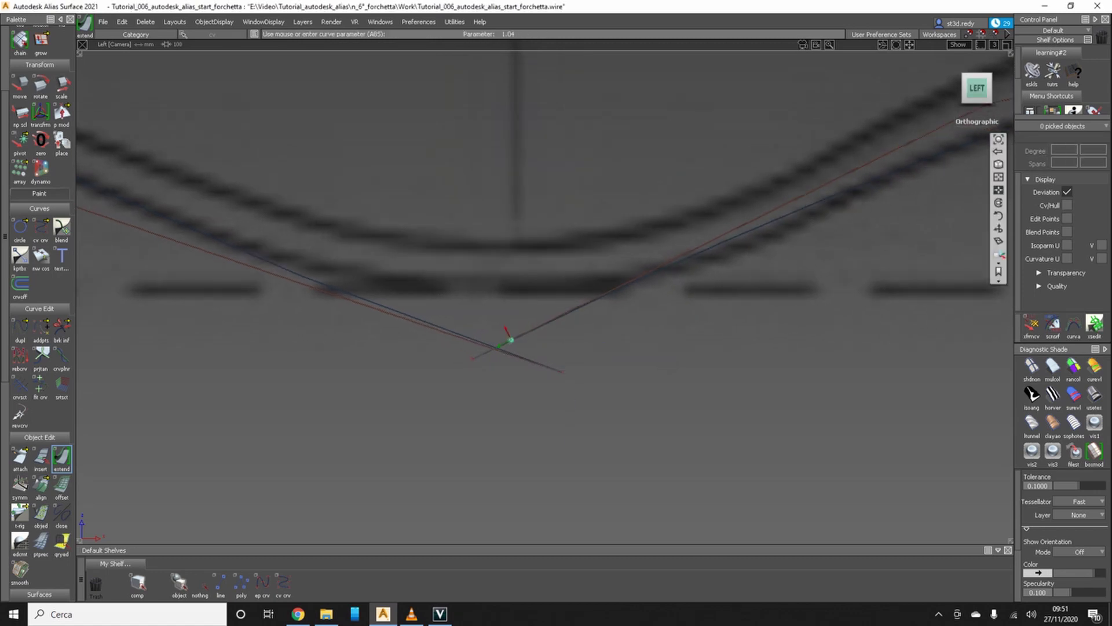
- Lower the neck curve's extended end CV and raise its middle CV slightly to match the reference underside
scroll(504, 347, down, 3)
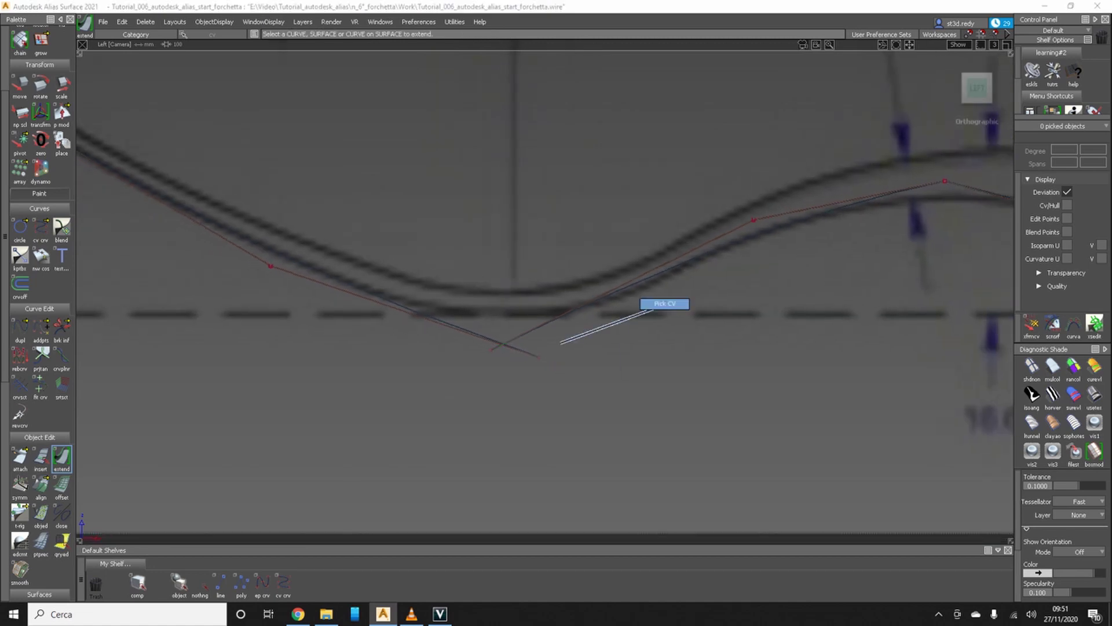
click(657, 302)
key(m)
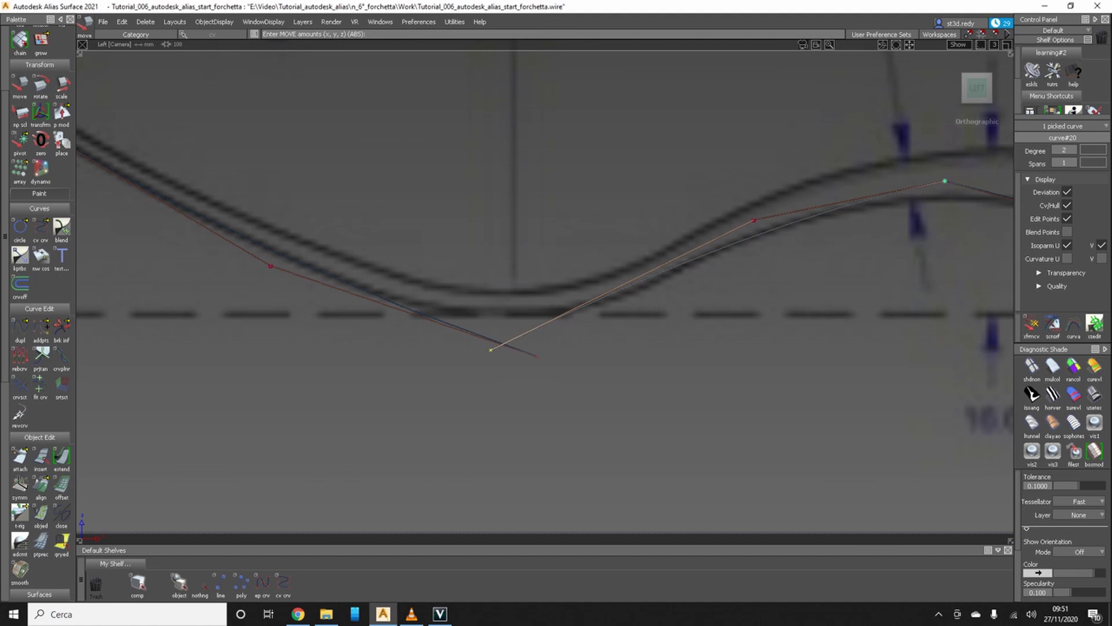
drag(641, 272, 645, 291)
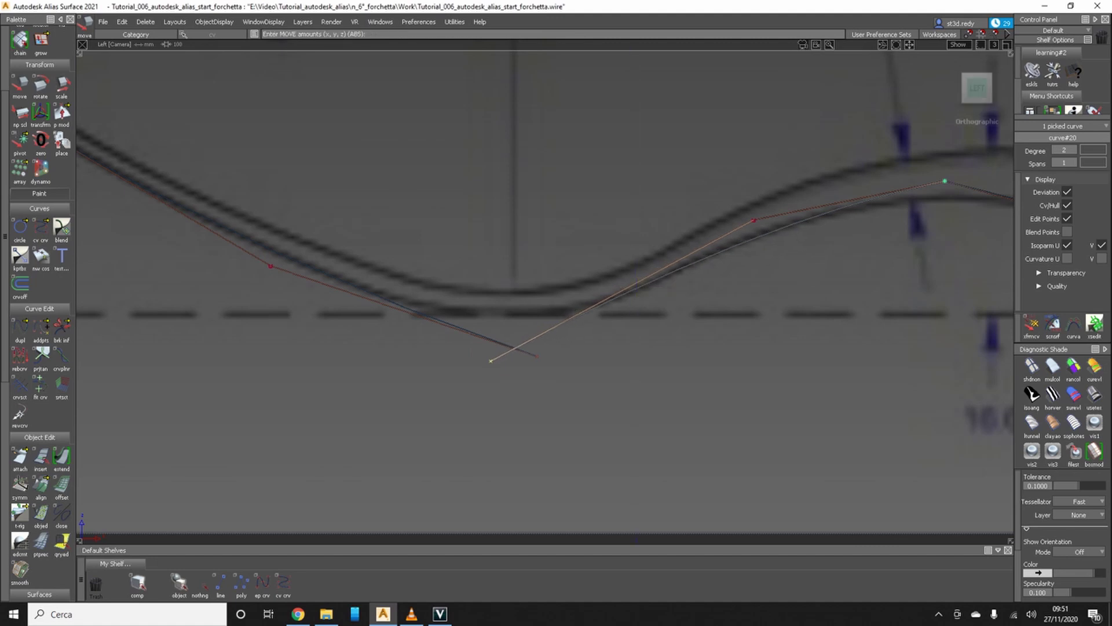
drag(760, 268, 760, 258)
alt+shift+middle_drag(760, 259, 520, 261)
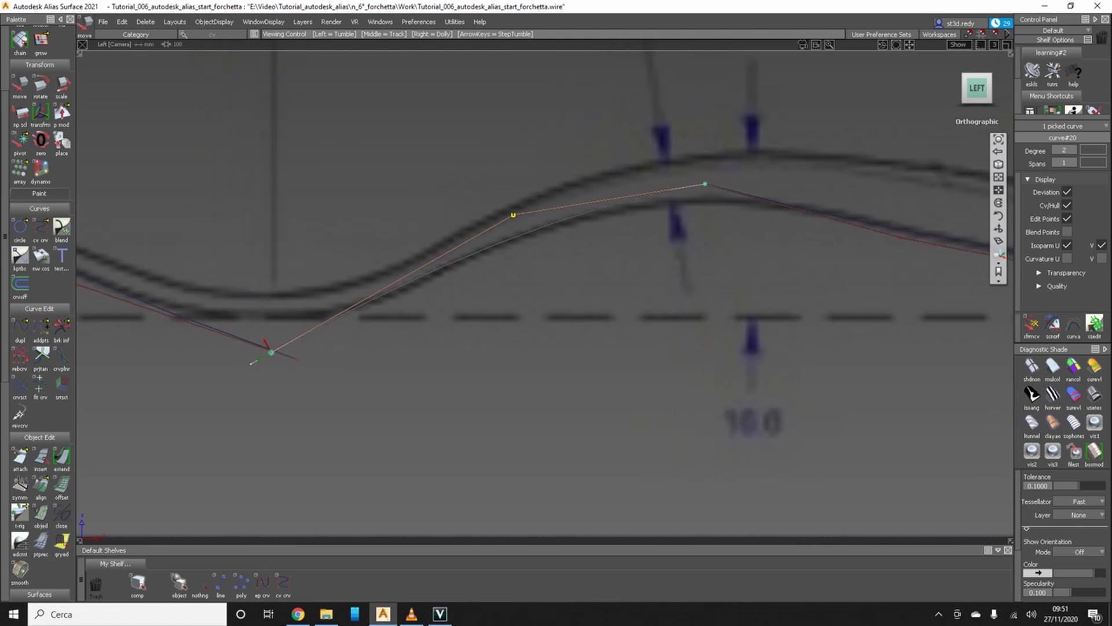
- Trim the neck and tine underside curves against each other at their crossing below the baseline with Curve Section
mouse_move(520, 262)
alt+shift+right_down()
mouse_move(475, 261)
mouse_move(533, 261)
alt+shift+right_up()
key(ctrl+shift+n)
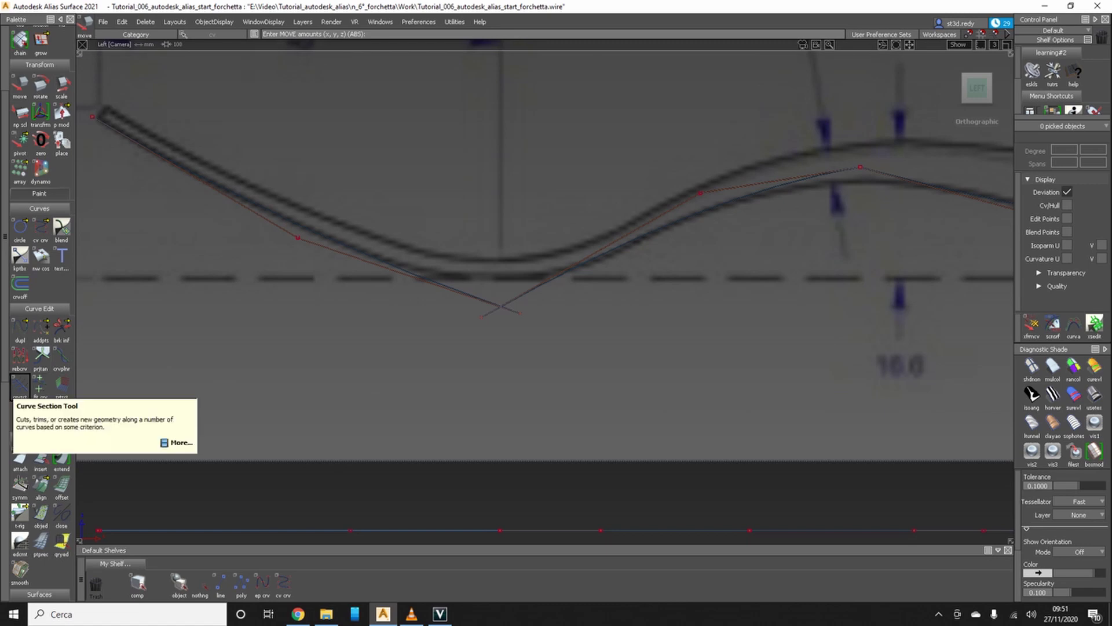
click(20, 386)
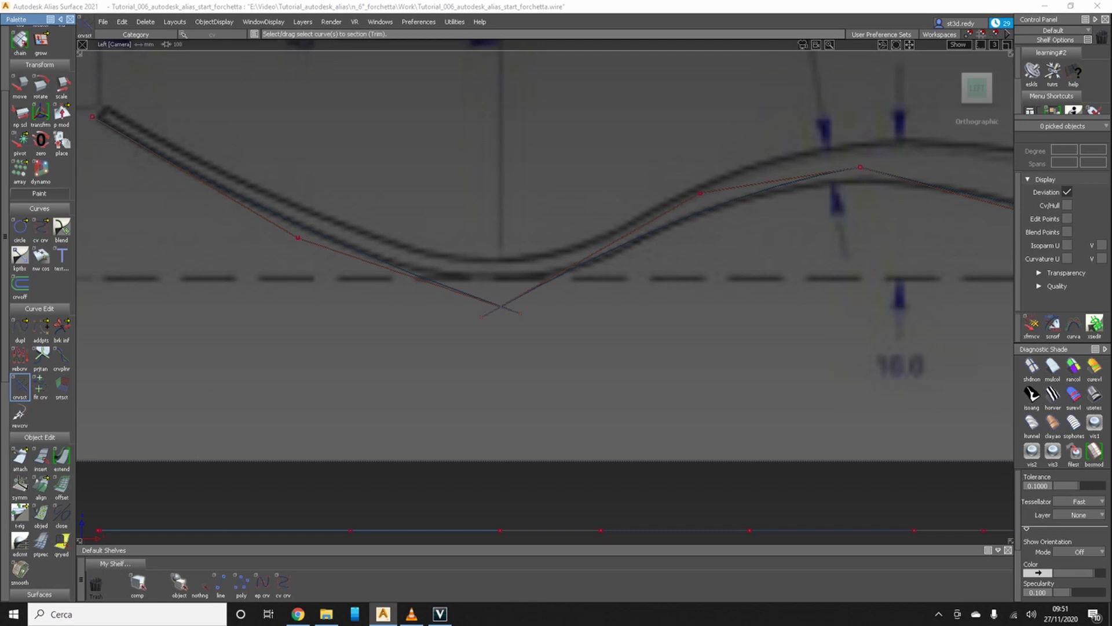
click(525, 292)
key(Return)
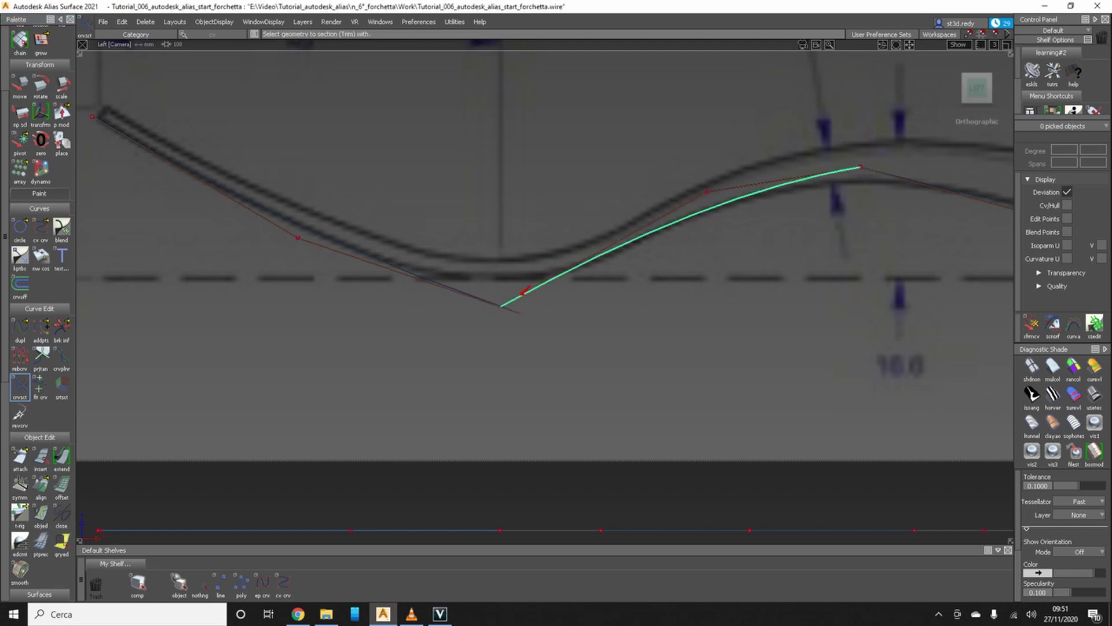
click(477, 293)
key(Return)
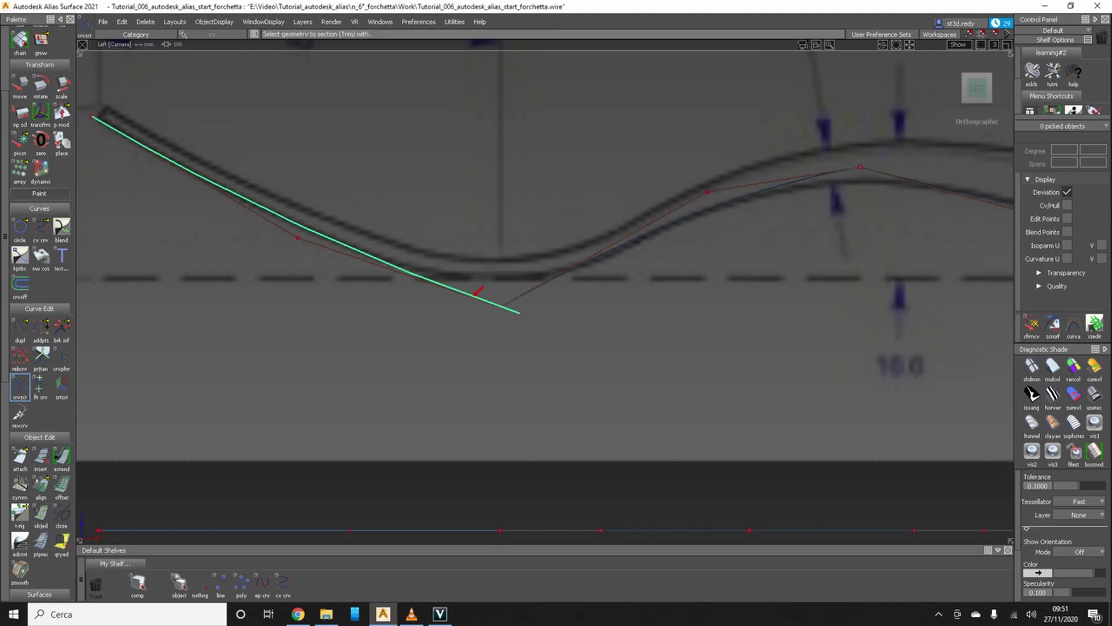
click(534, 347)
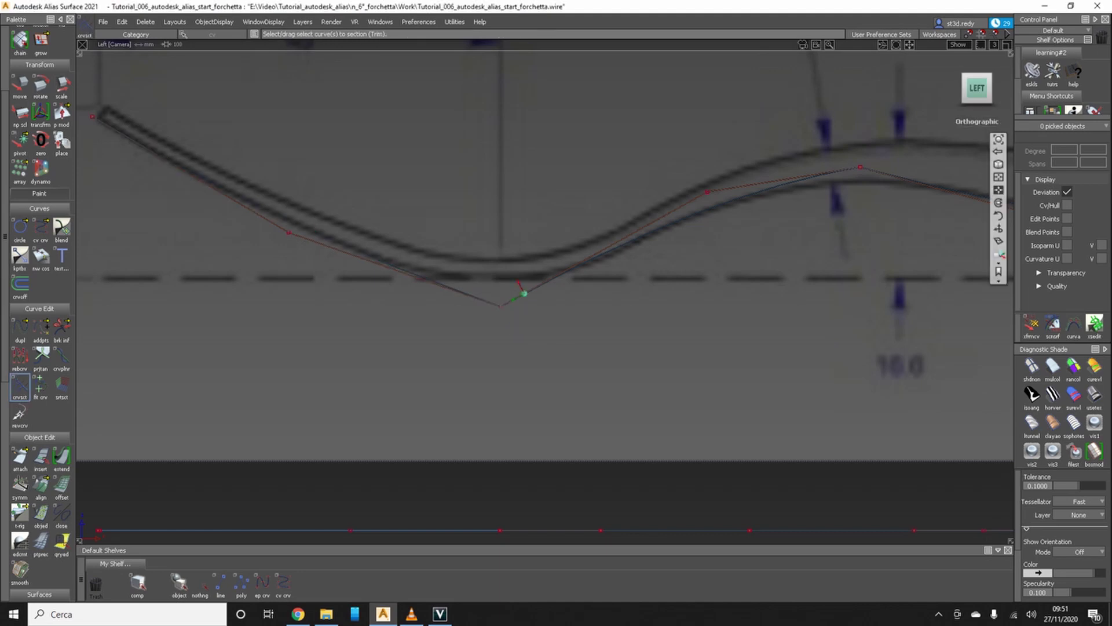
- Draw a three-CV curve along the underside of the handle's upturned end, from the lower handle curve's end past the tip
scroll(522, 293, down, 3)
scroll(524, 294, down, 1)
alt+shift+middle_drag(524, 293, 89, 291)
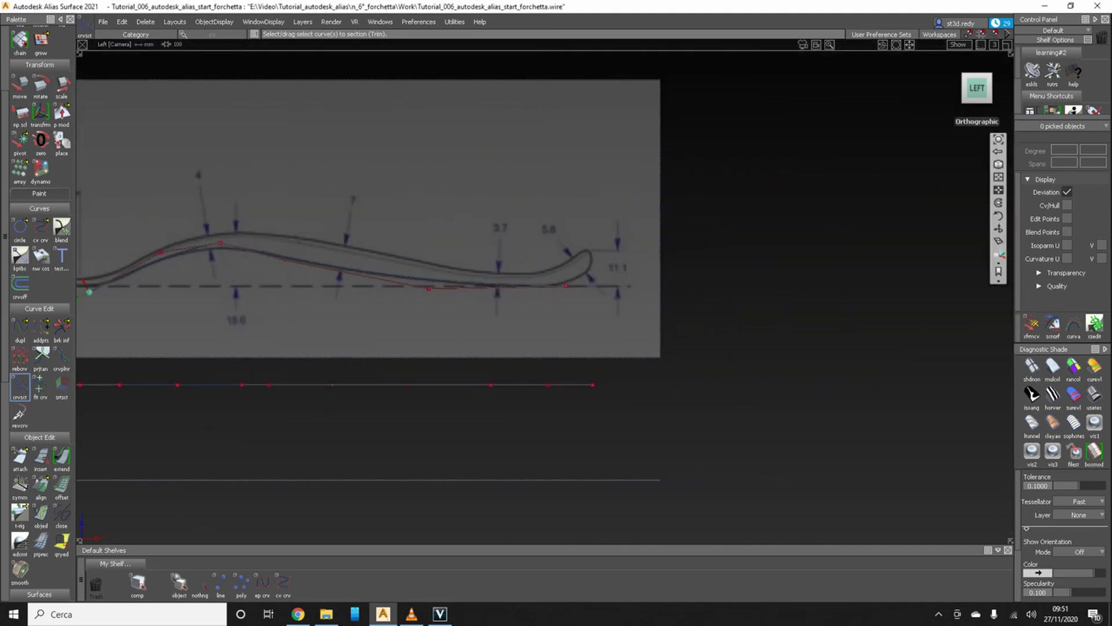
scroll(88, 292, up, 3)
alt+shift+middle_drag(666, 289, 87, 313)
scroll(521, 278, up, 1)
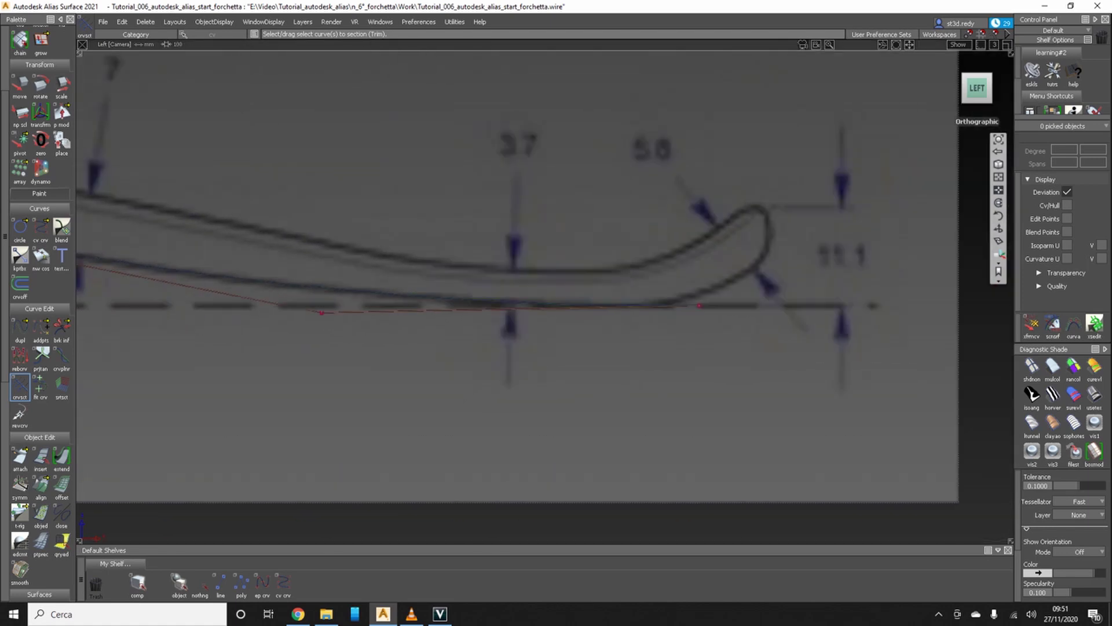
alt+shift+middle_drag(579, 290, 352, 321)
scroll(469, 284, up, 4)
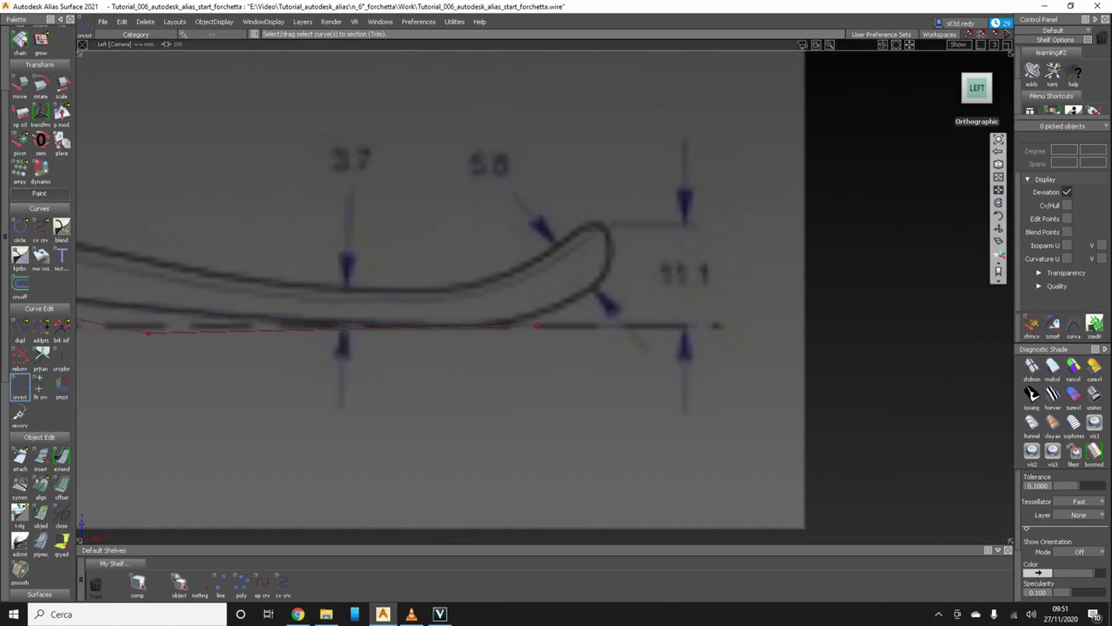
scroll(469, 284, down, 1)
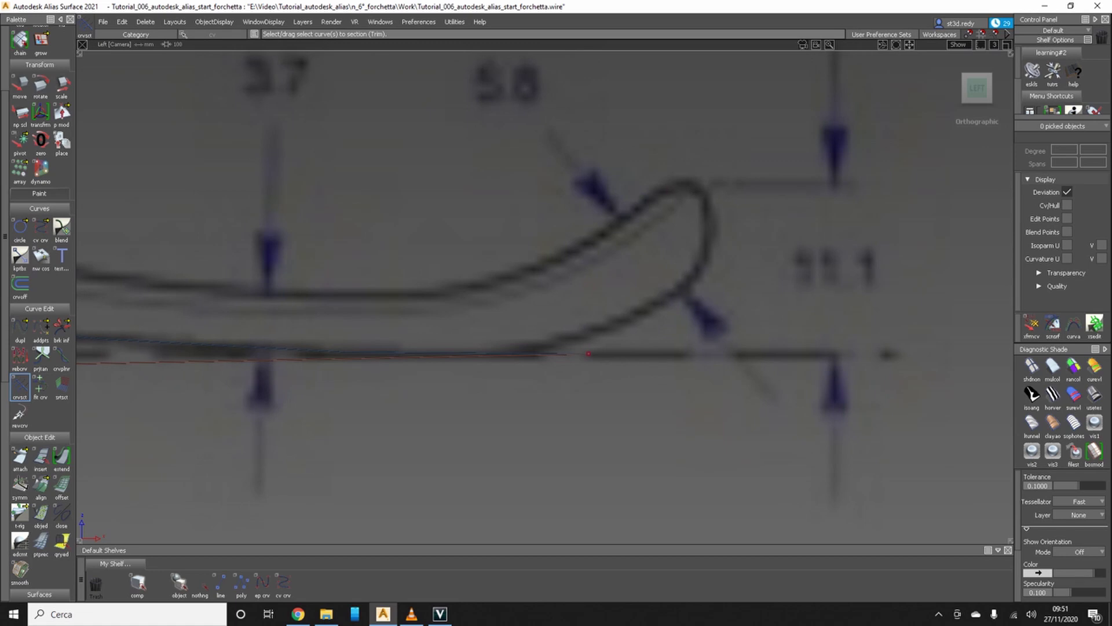
click(284, 582)
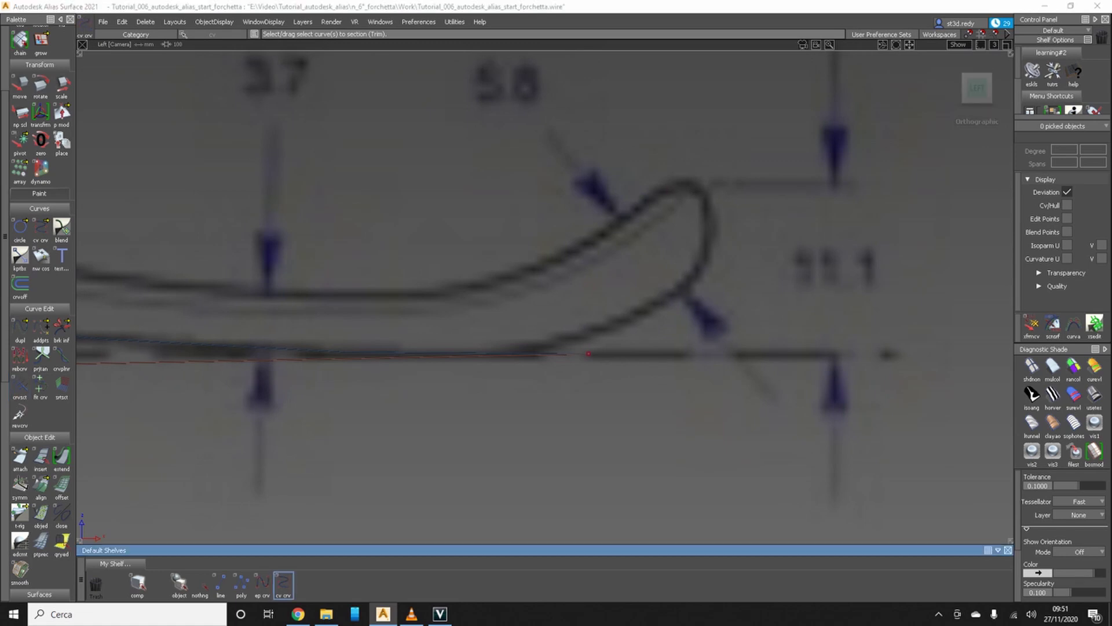
click(545, 354)
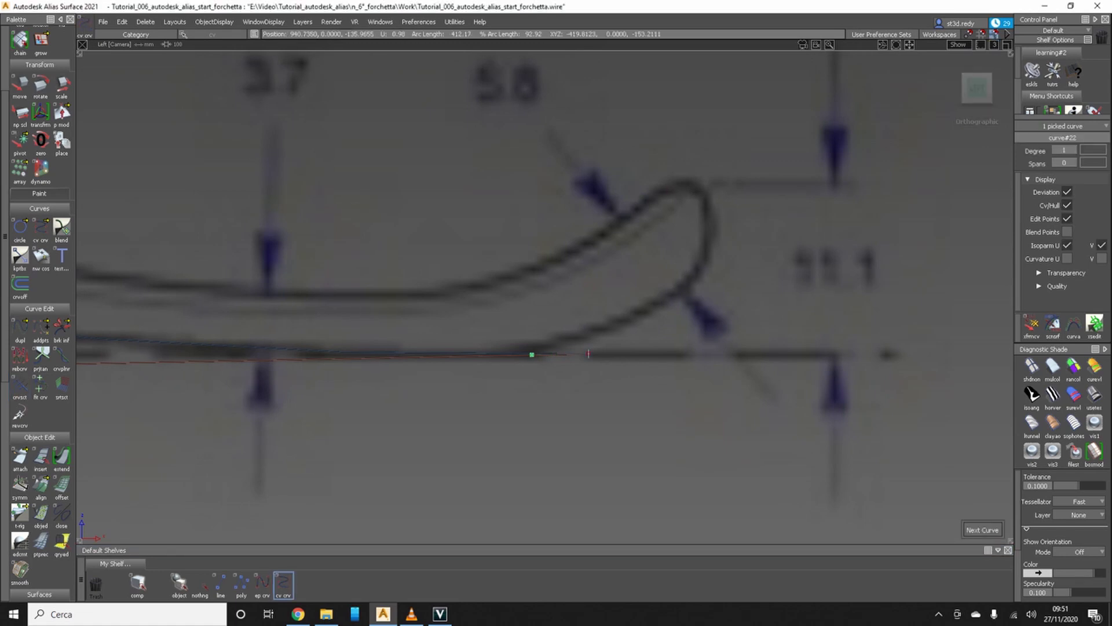
click(686, 294)
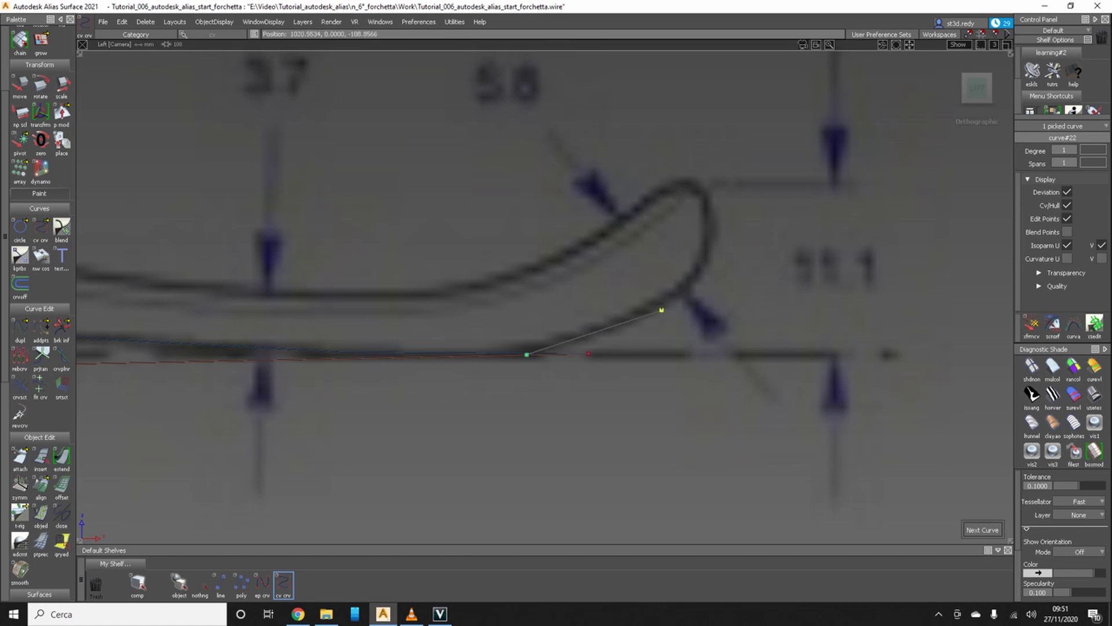
click(737, 250)
- Draw a degree 2 CV curve around the handle's rounded tip and adjust its CVs to follow the reference
alt+shift+middle_drag(736, 250, 819, 229)
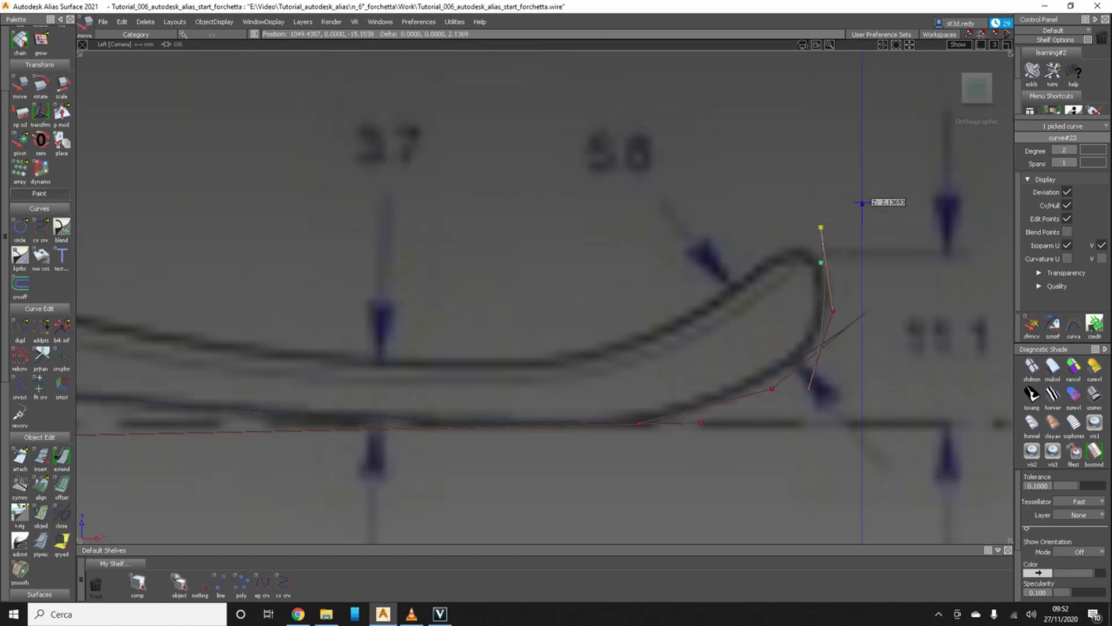
drag(818, 228, 859, 204)
key(ctrl+shift+n)
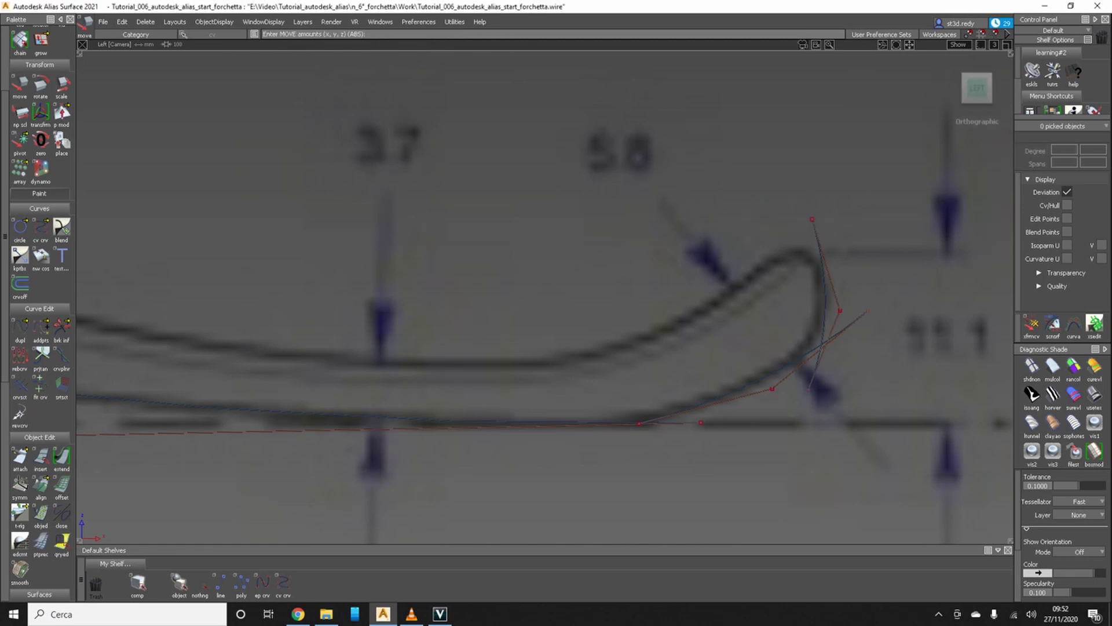
click(821, 261)
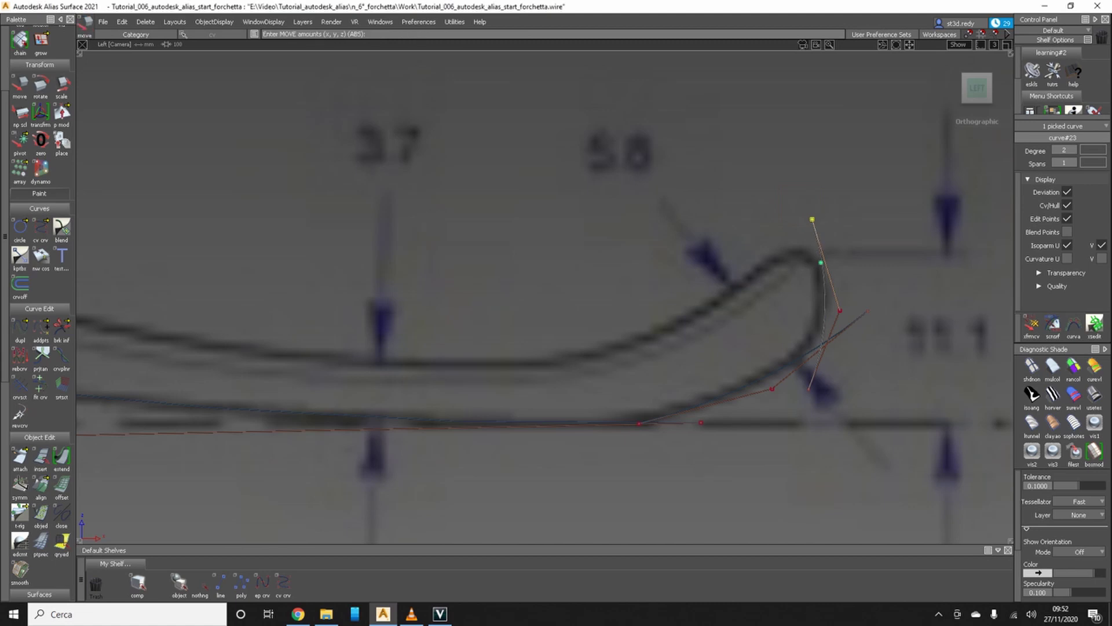
- Extend the upper end of the handle tip curve with the Extend tool
scroll(624, 150, down, 2)
scroll(985, 275, down, 4)
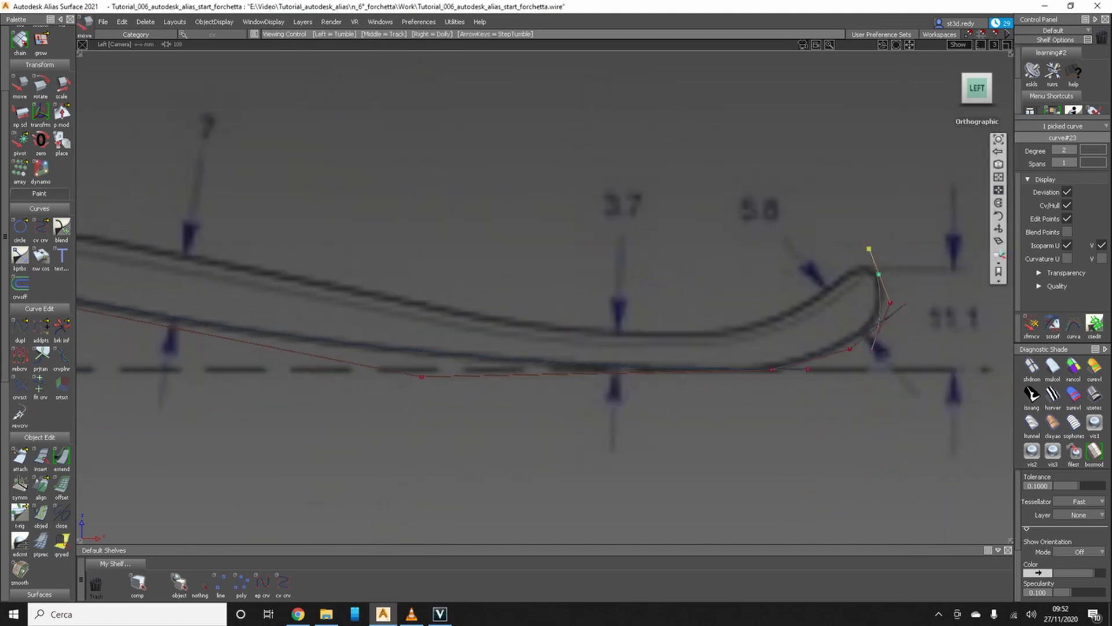
alt+shift+middle_drag(579, 289, 646, 289)
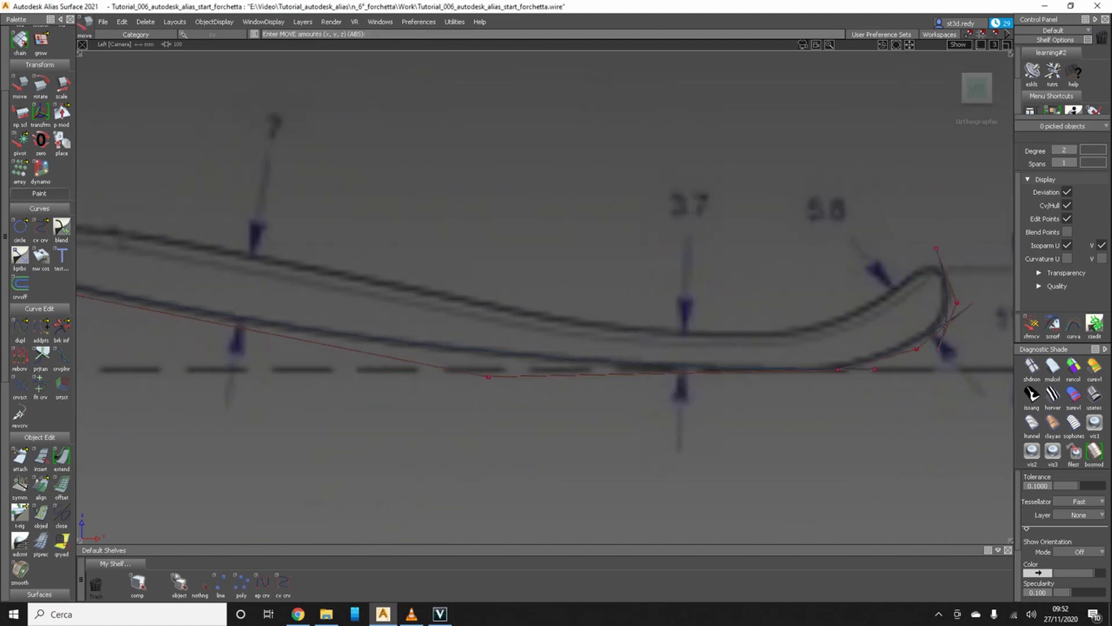
key(ctrl+shift+n)
alt+shift+middle_drag(690, 289, 443, 294)
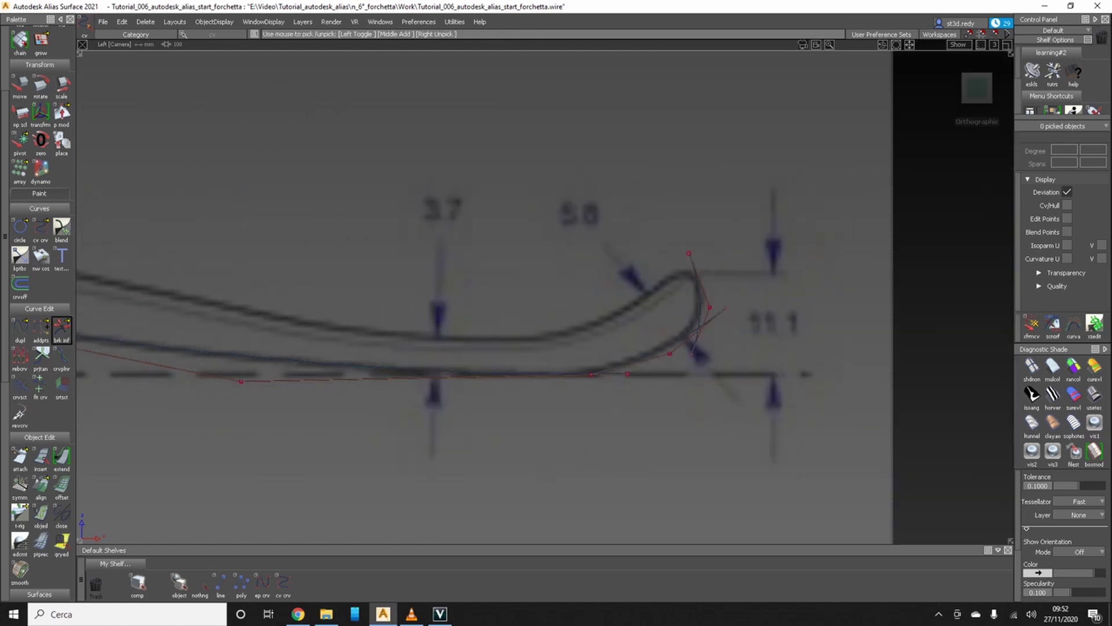
click(62, 457)
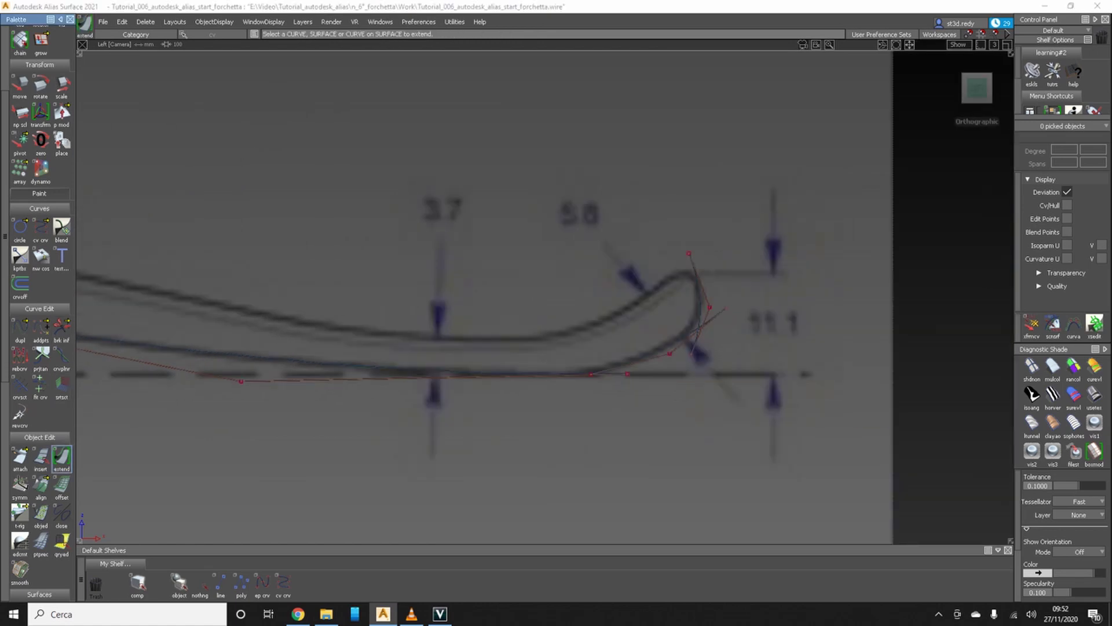
drag(687, 246, 679, 232)
alt+shift+middle_drag(522, 290, 666, 257)
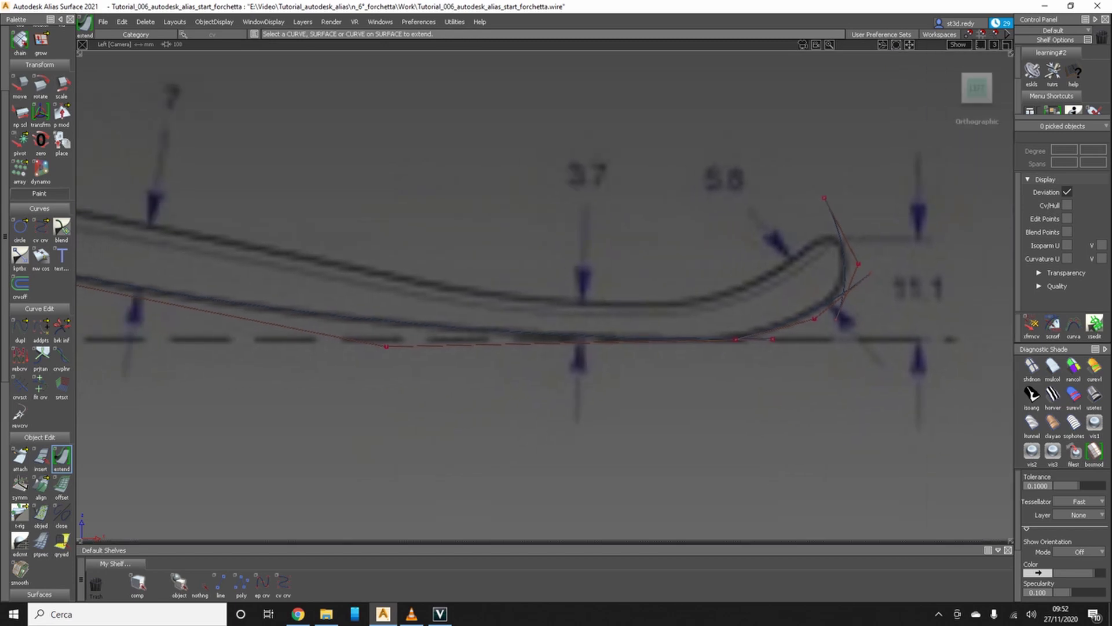
- Draw a degree 2 CV curve along the upper edge of the upturned handle end, from the tip down to the flat section
click(283, 585)
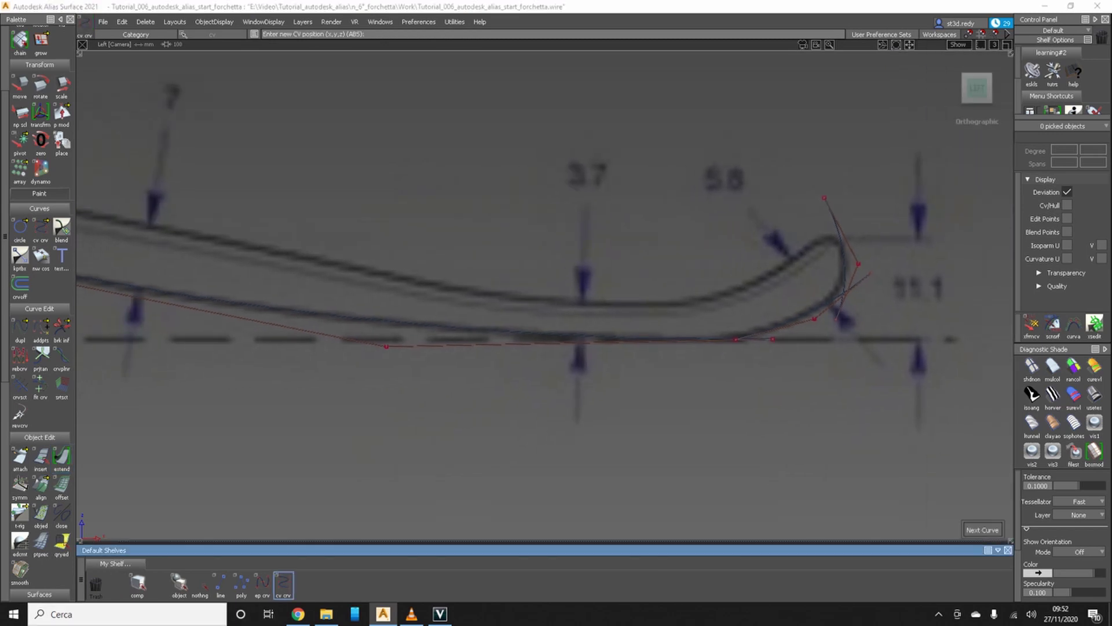
click(820, 236)
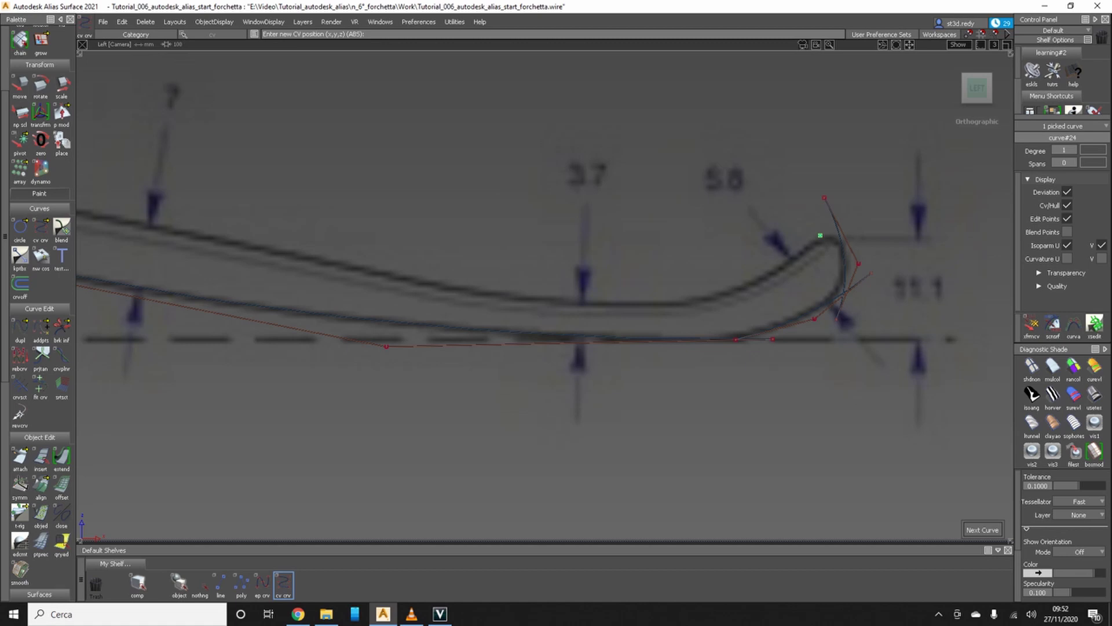
click(743, 294)
click(678, 305)
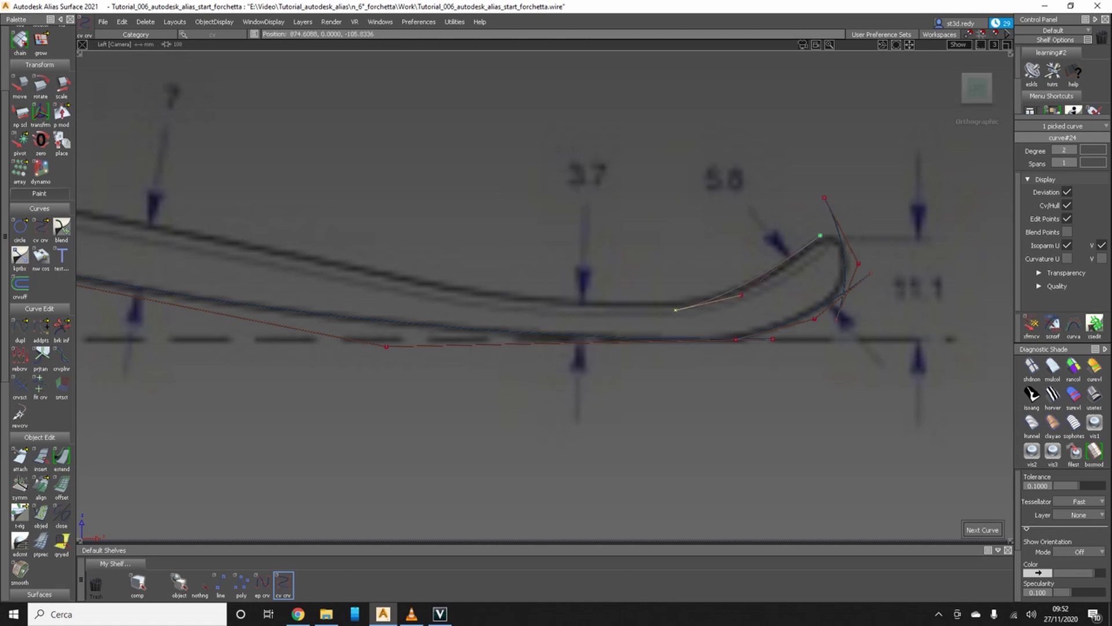
- Draw a degree 3 CV curve along the handle's upper edge to above the neck crest and adjust its CVs to the reference
alt+shift+middle_drag(676, 310, 815, 321)
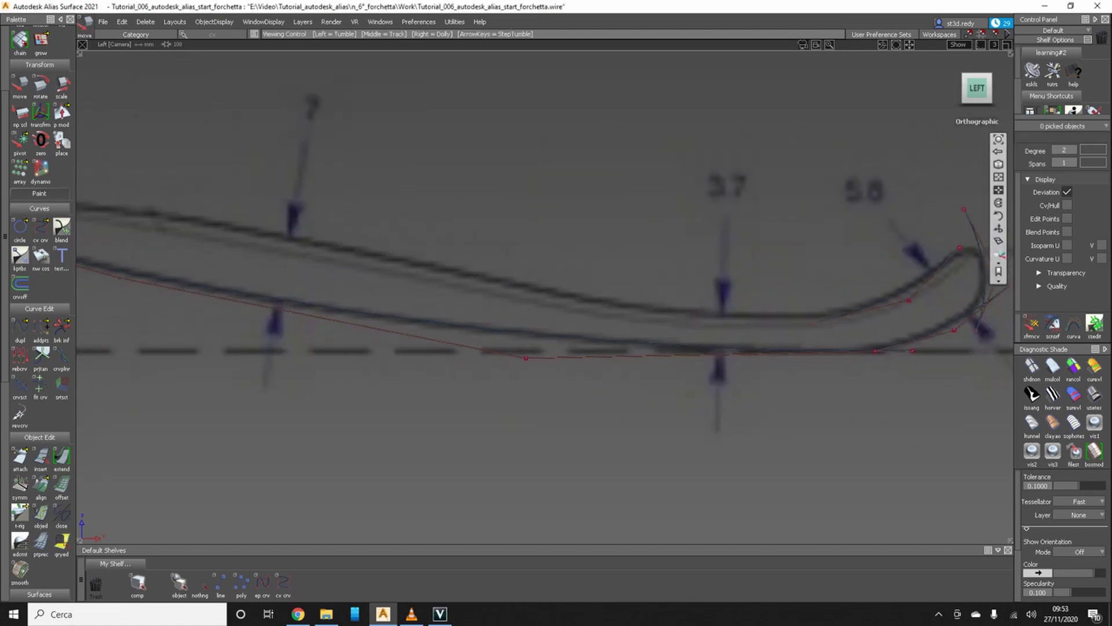
click(828, 322)
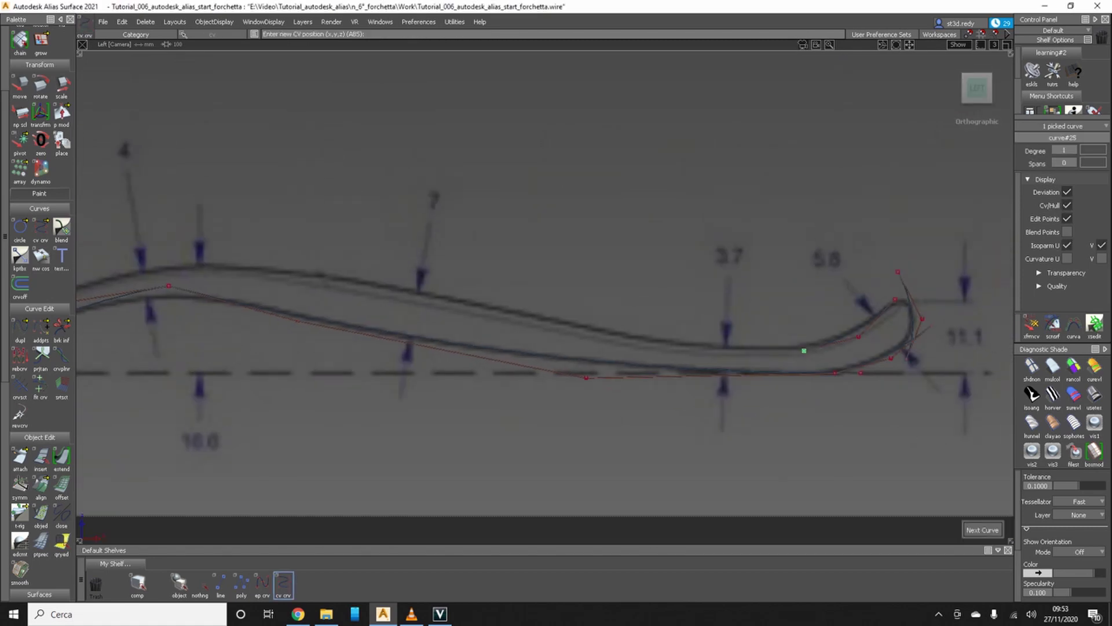
drag(580, 327, 184, 246)
key(m)
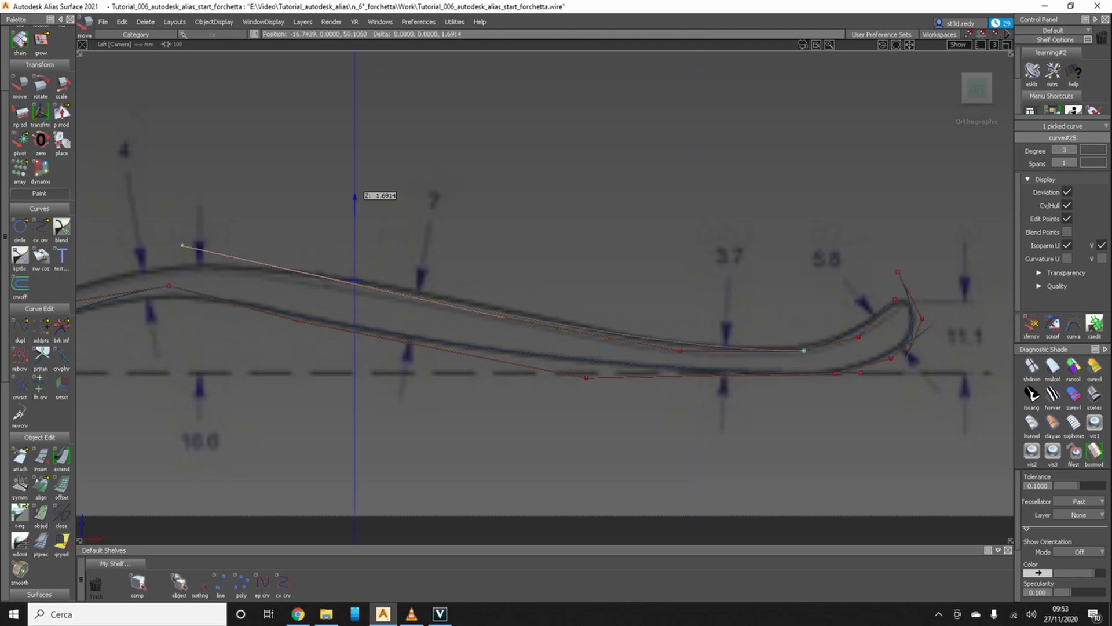
- Draw a degree 2 CV curve along the neck's upper edge, from the upper handle curve's end down to the baseline
alt+shift+middle_drag(521, 290, 788, 289)
click(283, 583)
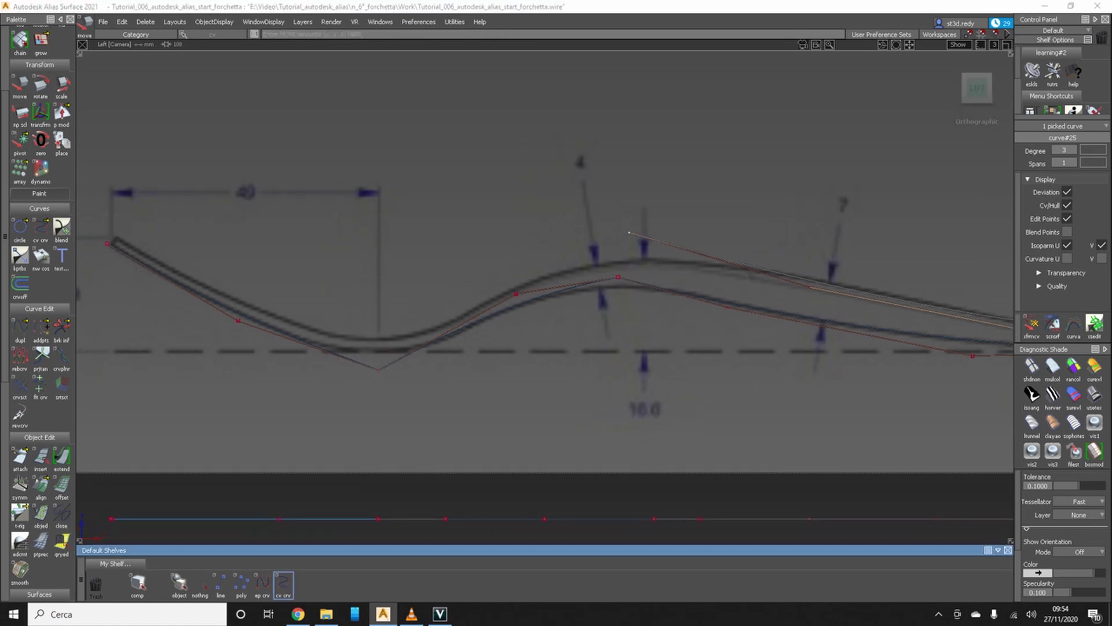
alt+shift+middle_drag(637, 290, 728, 283)
click(720, 227)
click(582, 285)
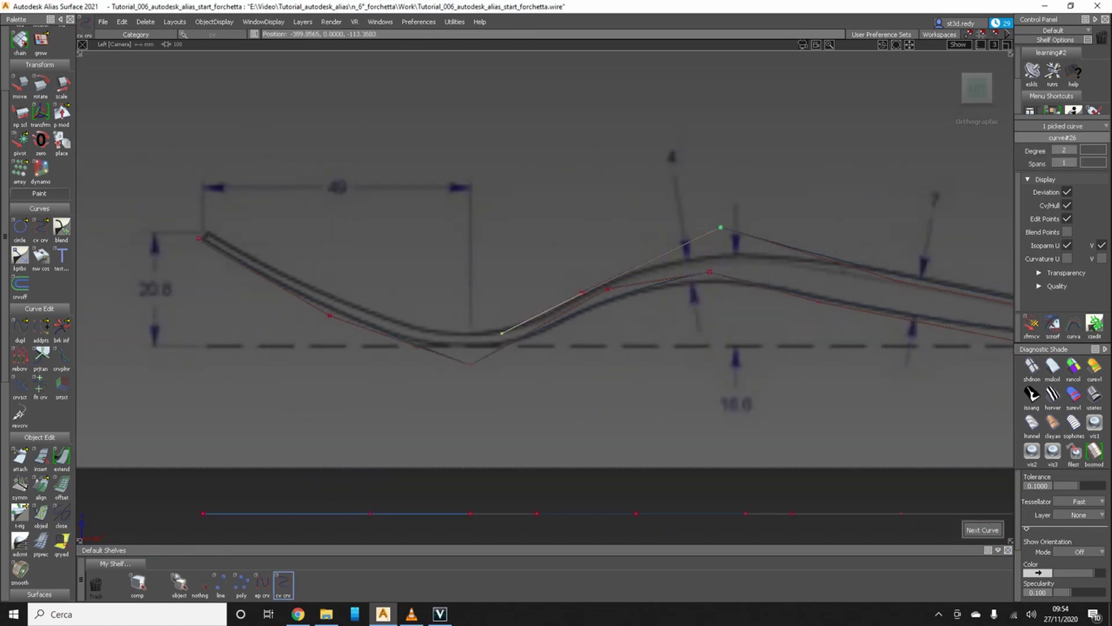
ctrl+shift+drag(522, 310, 573, 311)
- Draw a degree 2 CV curve along the tines' upper edge, from below the lowest point to just past the tine tip
scroll(520, 348, up, 5)
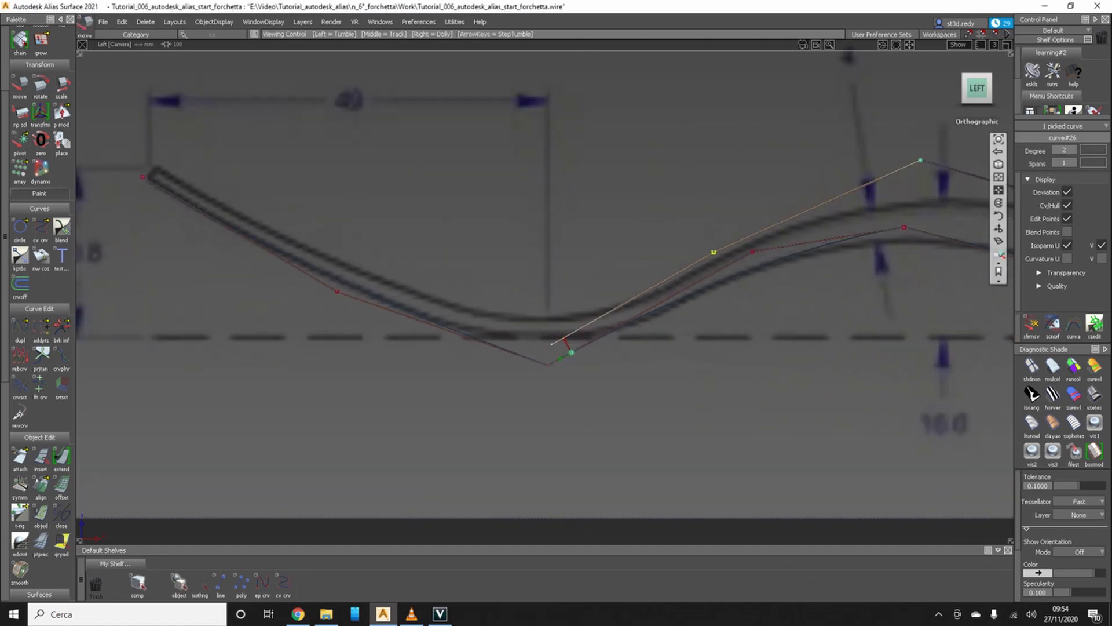
alt+shift+middle_drag(406, 354, 802, 492)
click(283, 582)
click(801, 497)
click(301, 264)
ctrl+shift+drag(301, 264, 353, 264)
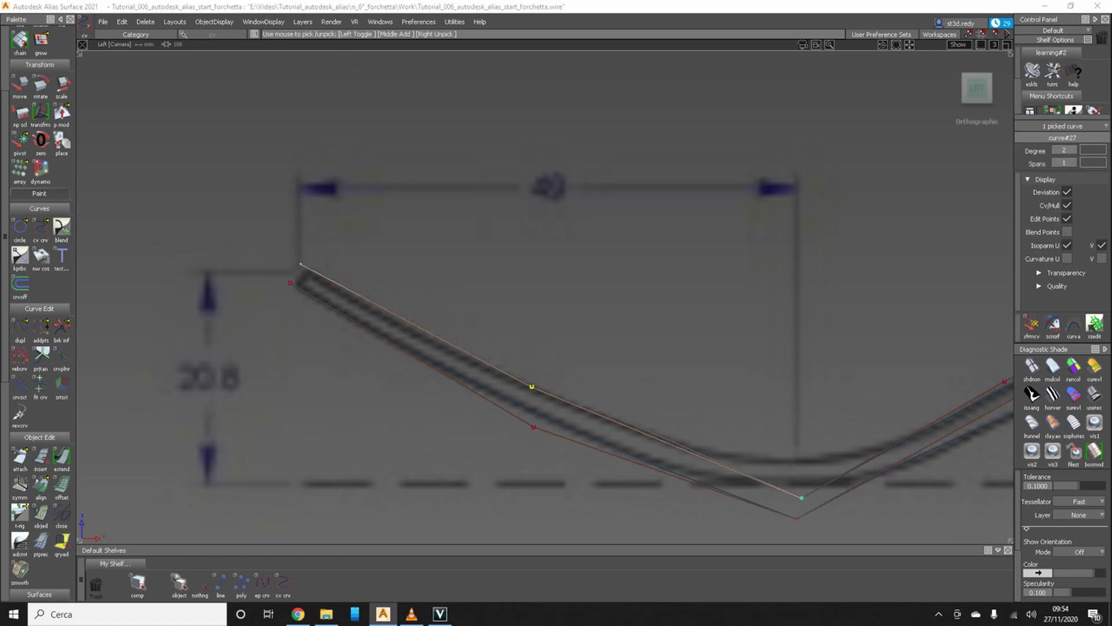
- Draw a short two-CV line across the tine tip between the lower and upper tine curves
scroll(504, 325, up, 5)
click(283, 582)
click(502, 328)
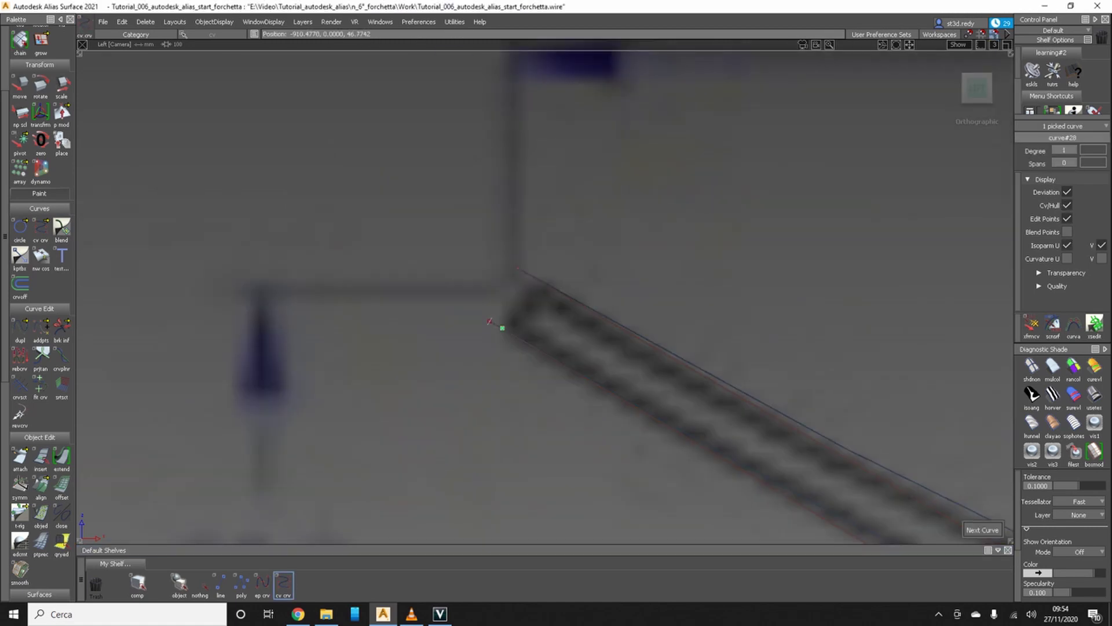
click(543, 283)
ctrl+shift+drag(534, 281, 541, 355)
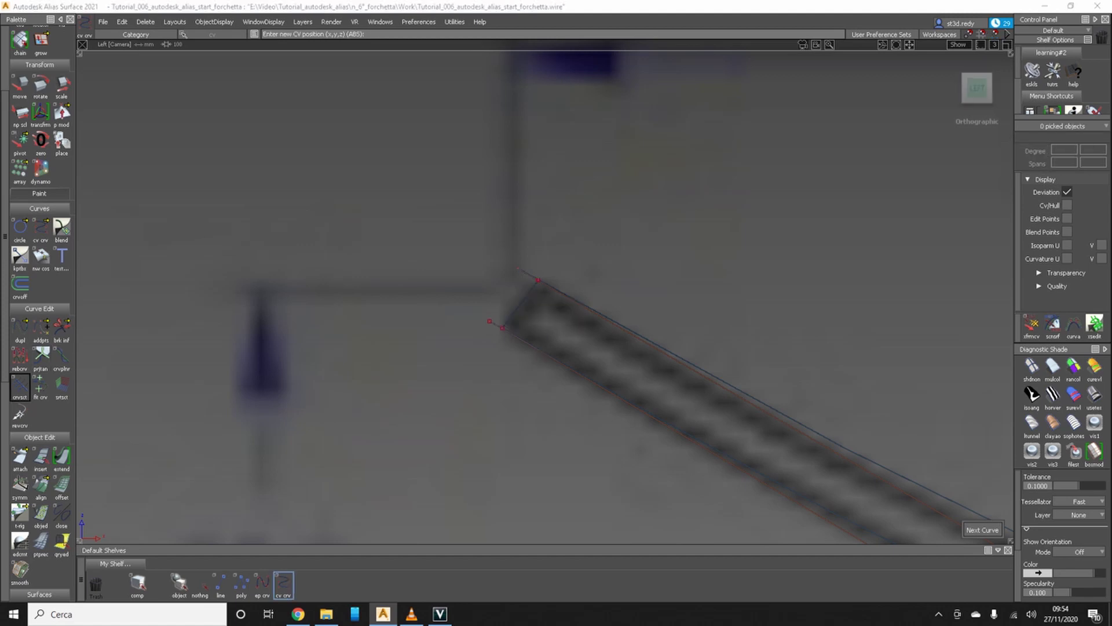
- Trim the upper and lower tine curves to the short tip line with Curve Section
click(19, 387)
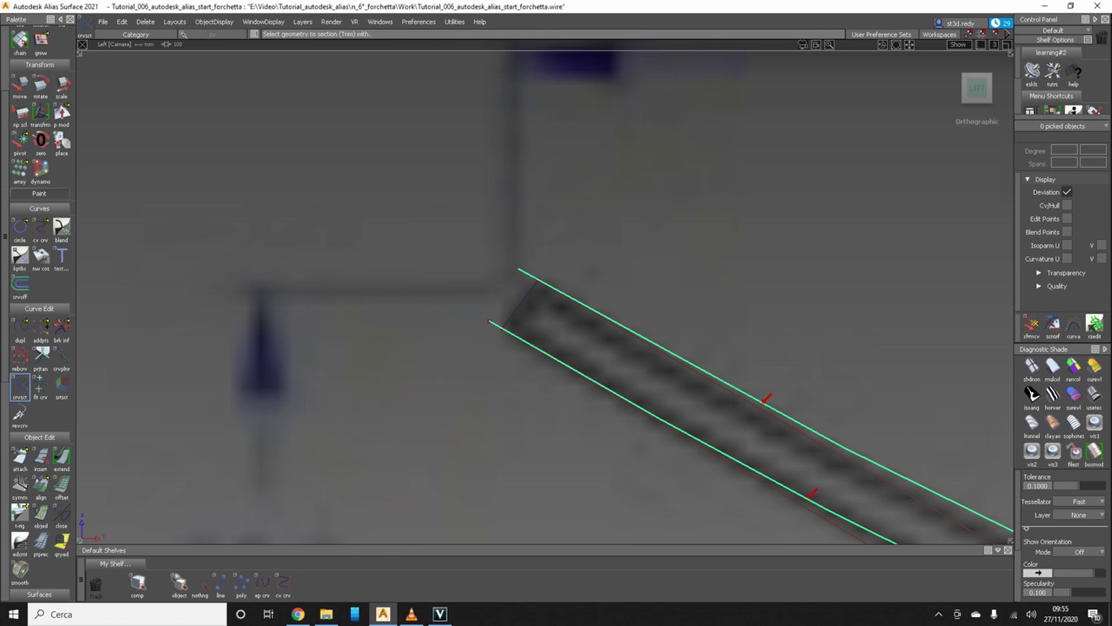
click(994, 529)
scroll(544, 289, down, 5)
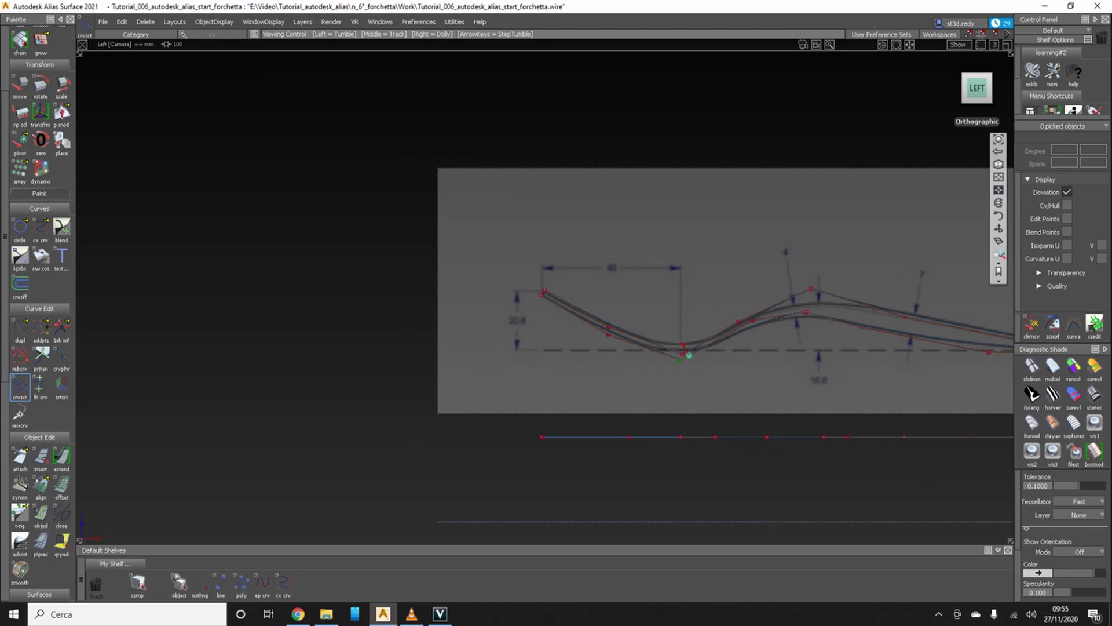
alt+shift+middle_drag(579, 290, 219, 253)
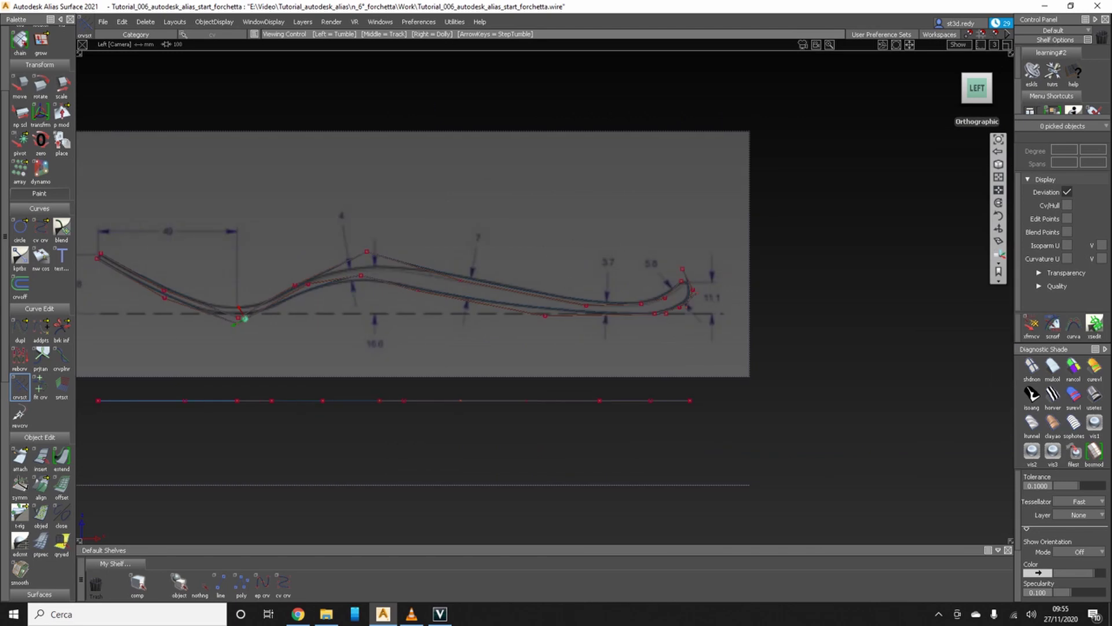
- Extend the upper profile curve at the handle end so that it crosses the end curve
scroll(688, 292, up, 8)
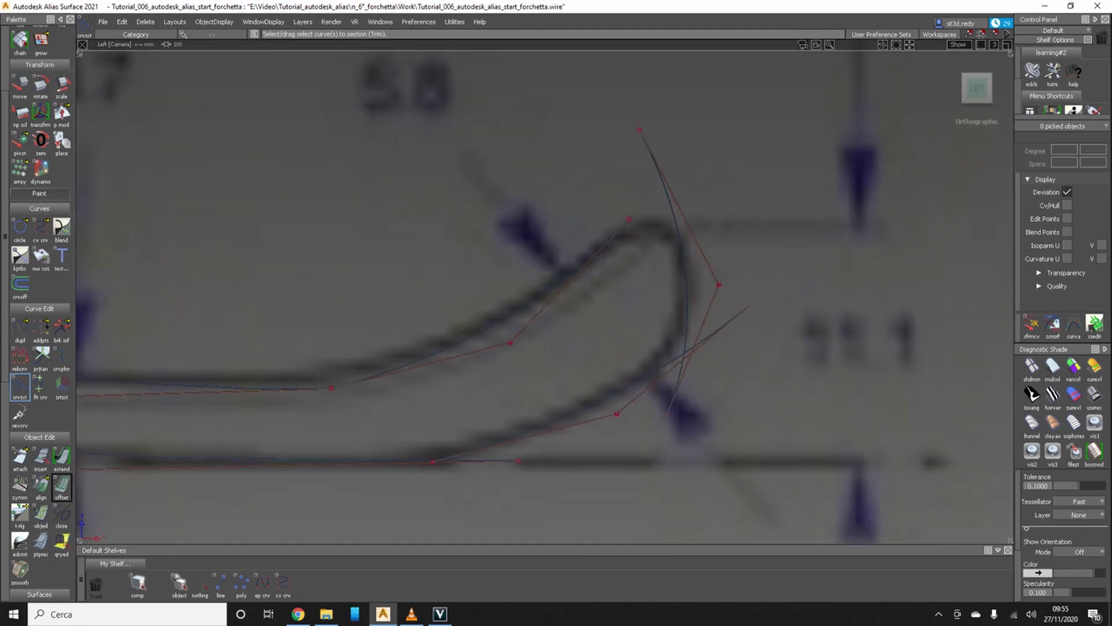
click(61, 457)
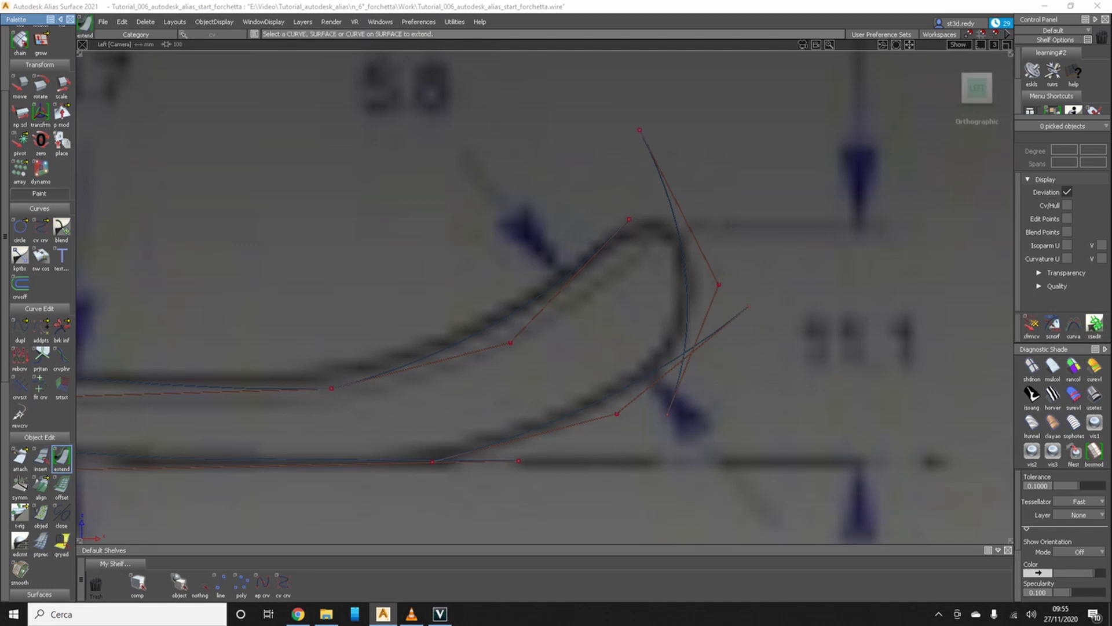
drag(628, 218, 688, 148)
click(688, 148)
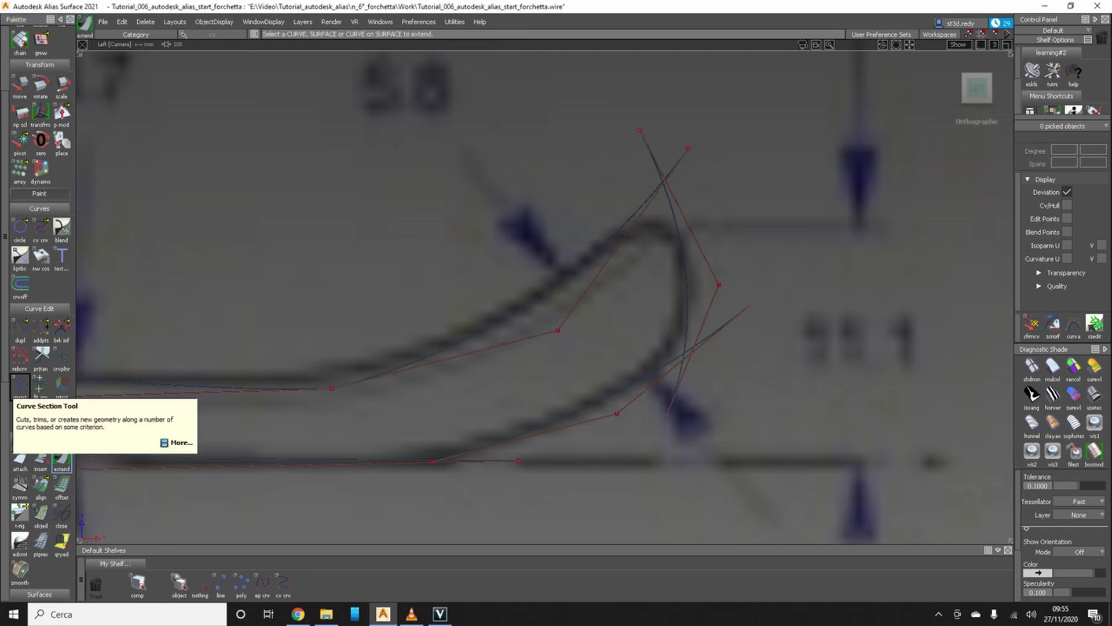
- Trim the upper, lower and end curves at the handle end to their mutual intersections with Curve Section
click(20, 385)
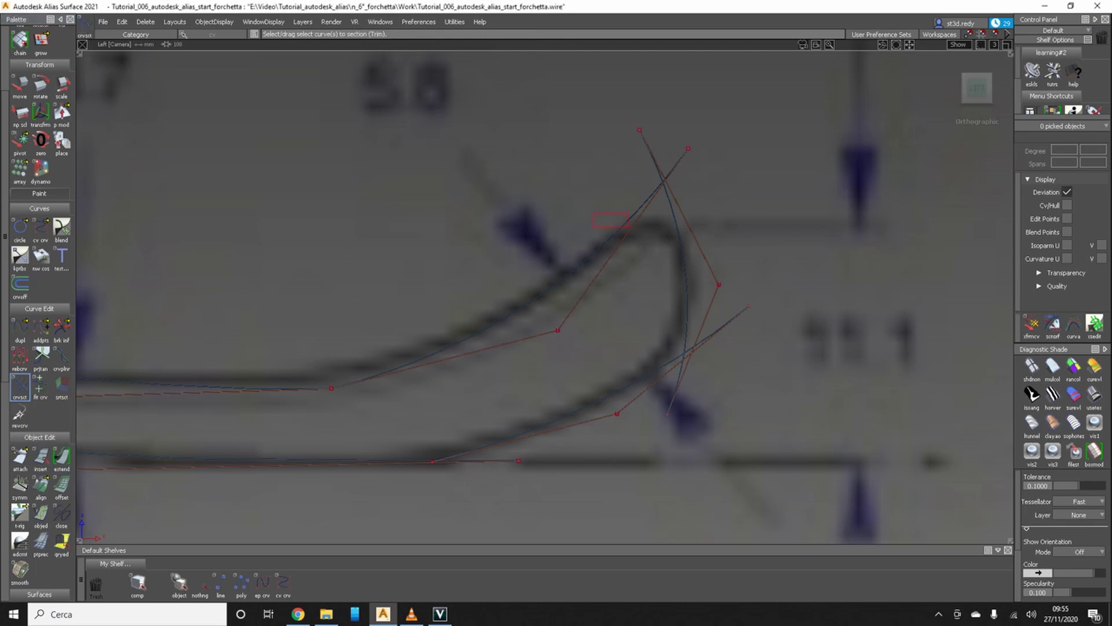
click(628, 220)
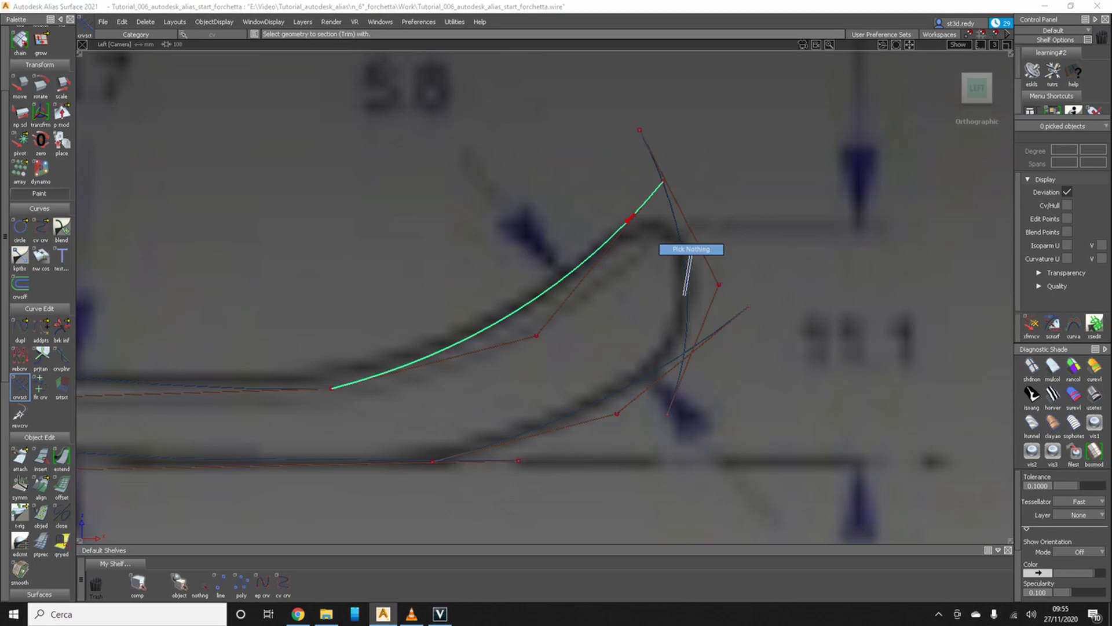
click(660, 243)
click(712, 333)
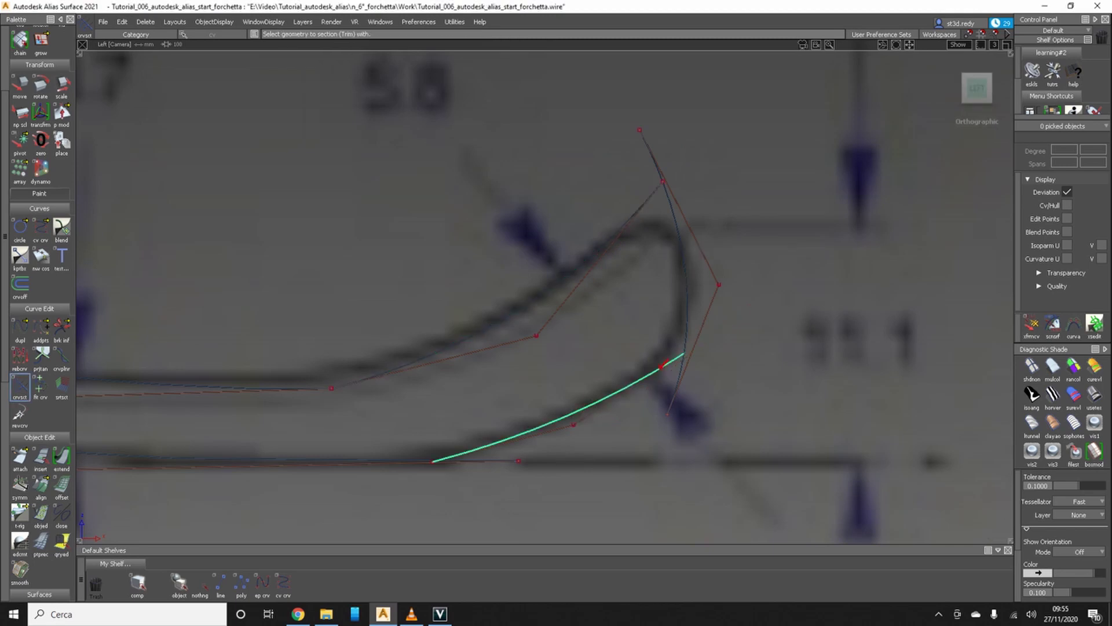
click(684, 351)
click(688, 278)
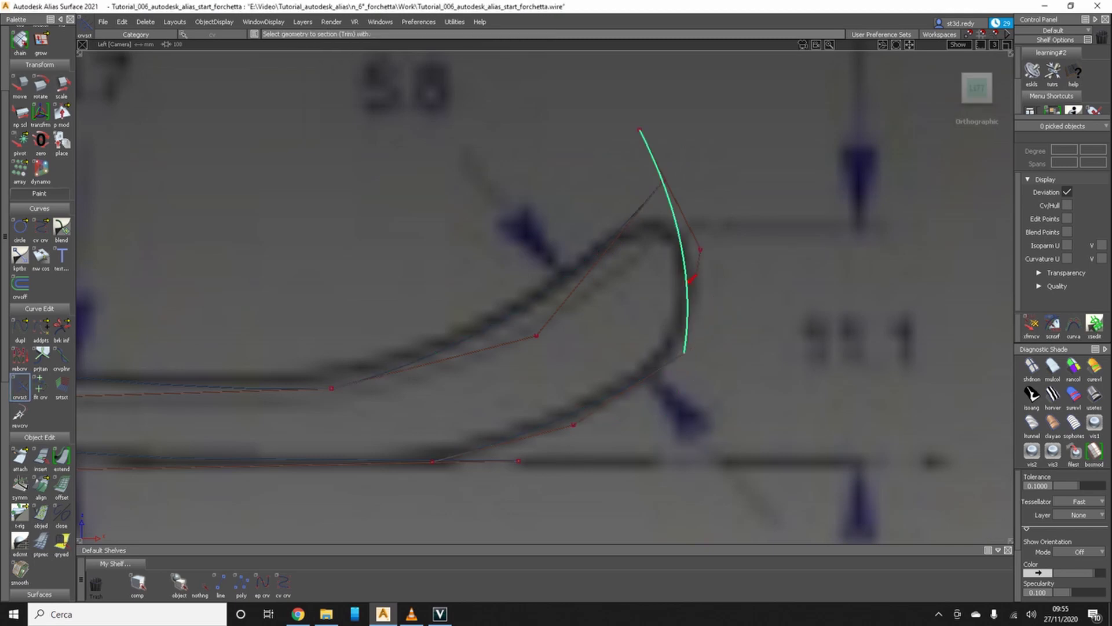
click(691, 280)
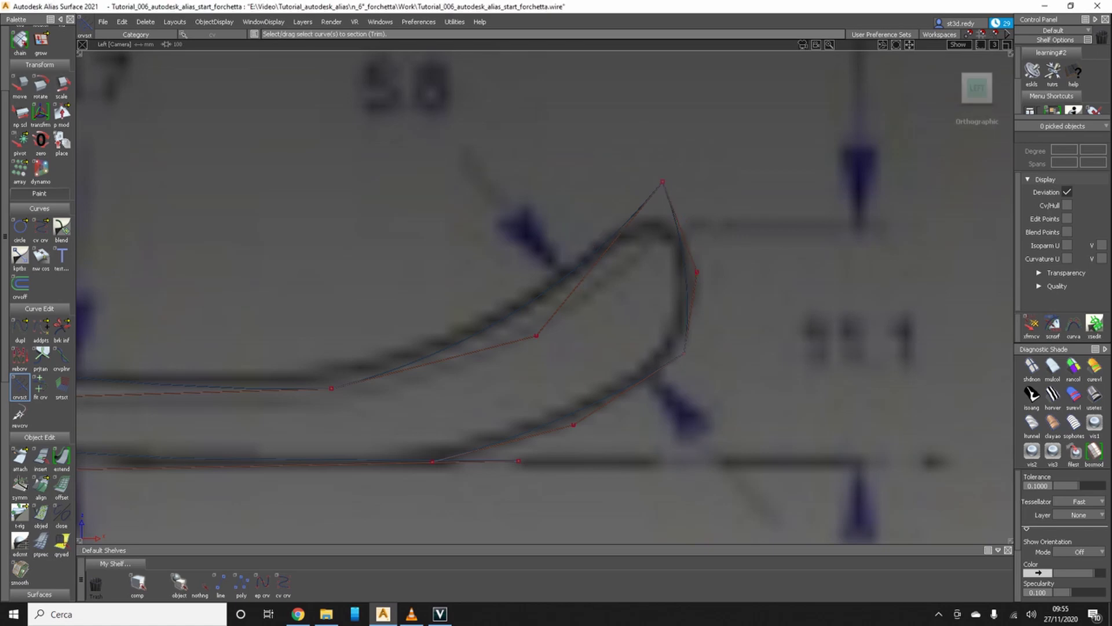
- Pick all ten curves of the fork's side profile in the left view
alt+shift+scroll(695, 276, down, 2)
alt+shift+scroll(695, 275, down, 5)
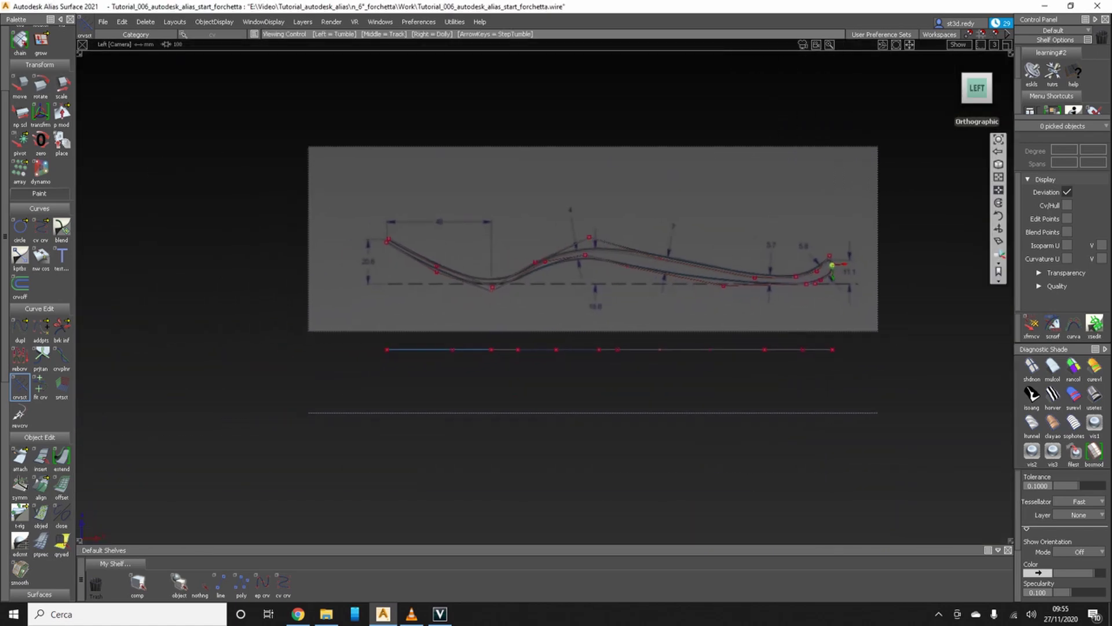
mouse_move(694, 276)
alt+shift+mouse_down()
mouse_move(727, 339)
mouse_move(710, 307)
mouse_move(741, 342)
mouse_move(695, 278)
alt+shift+mouse_up()
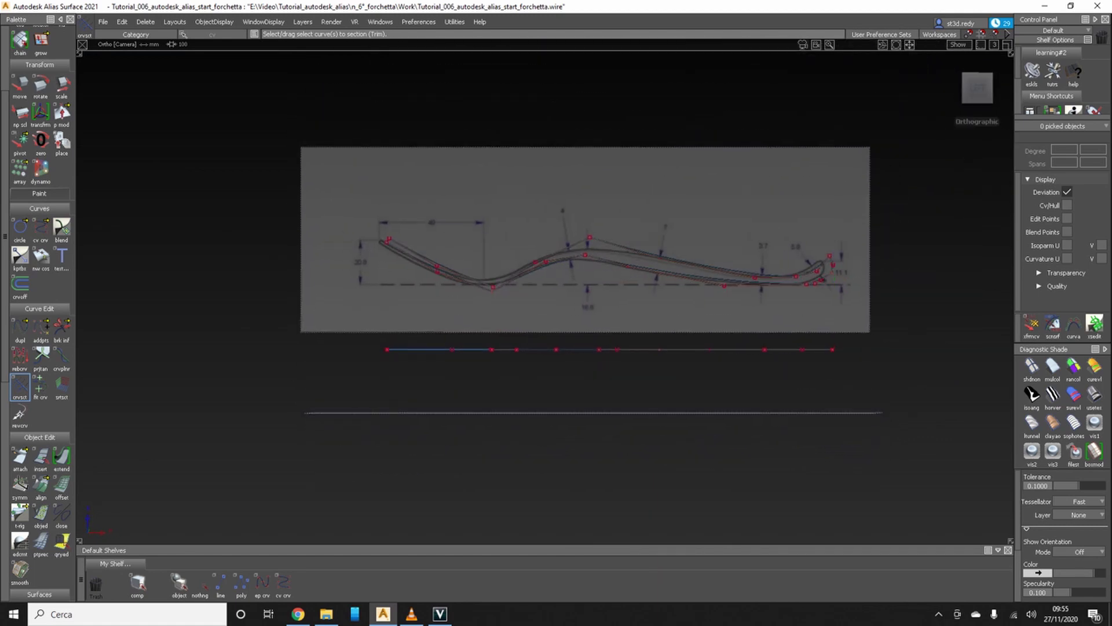
click(978, 88)
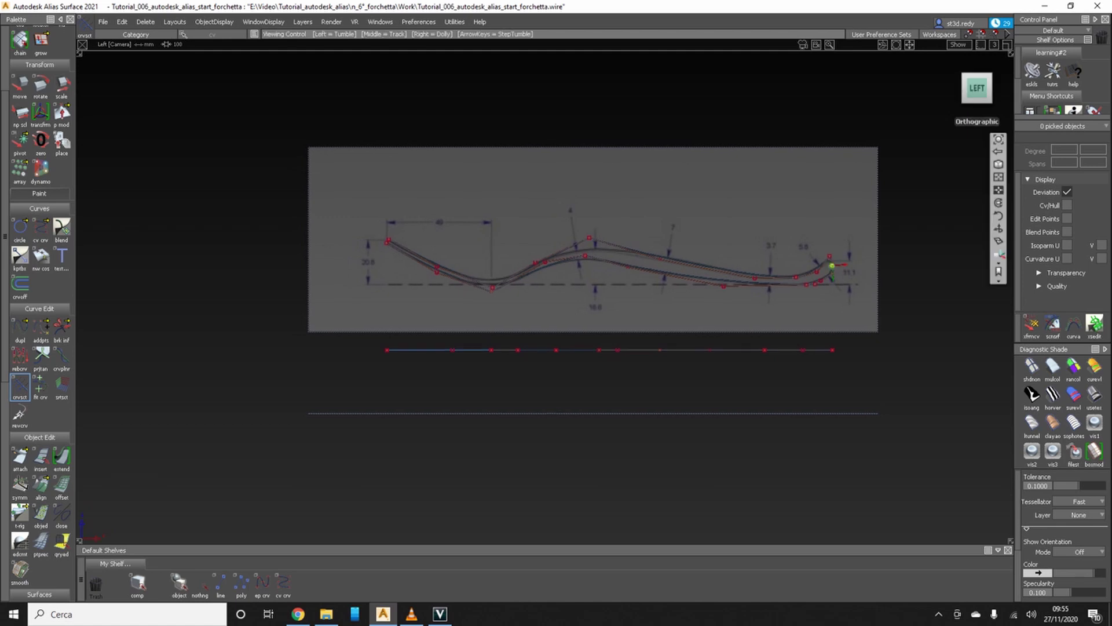
ctrl+shift+drag(802, 235, 779, 247)
ctrl+shift+drag(895, 266, 957, 270)
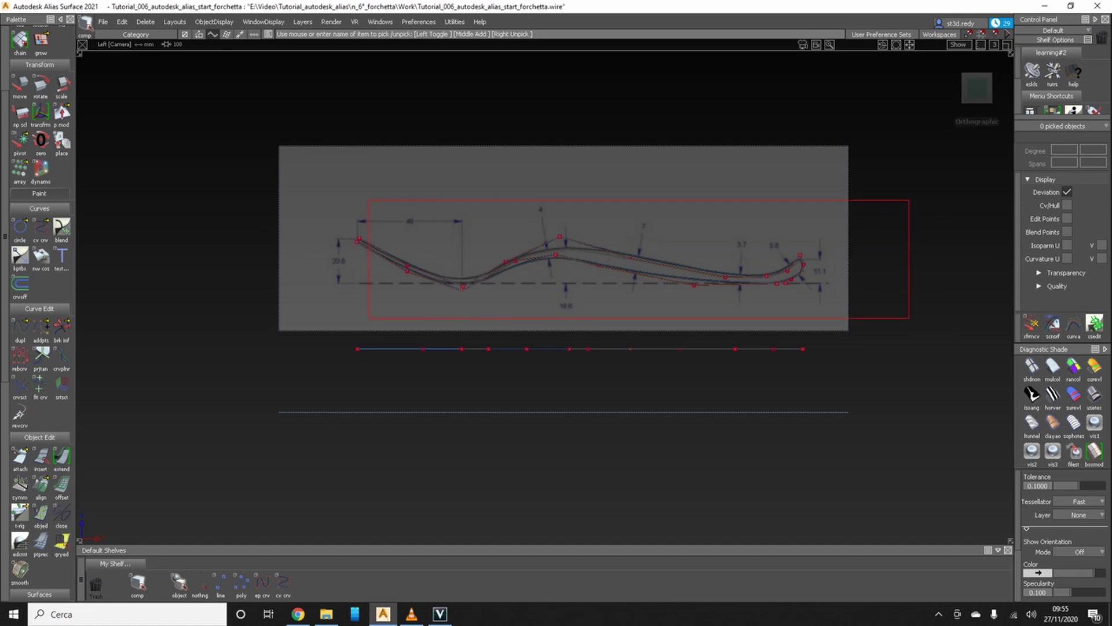
drag(909, 318, 908, 318)
click(977, 88)
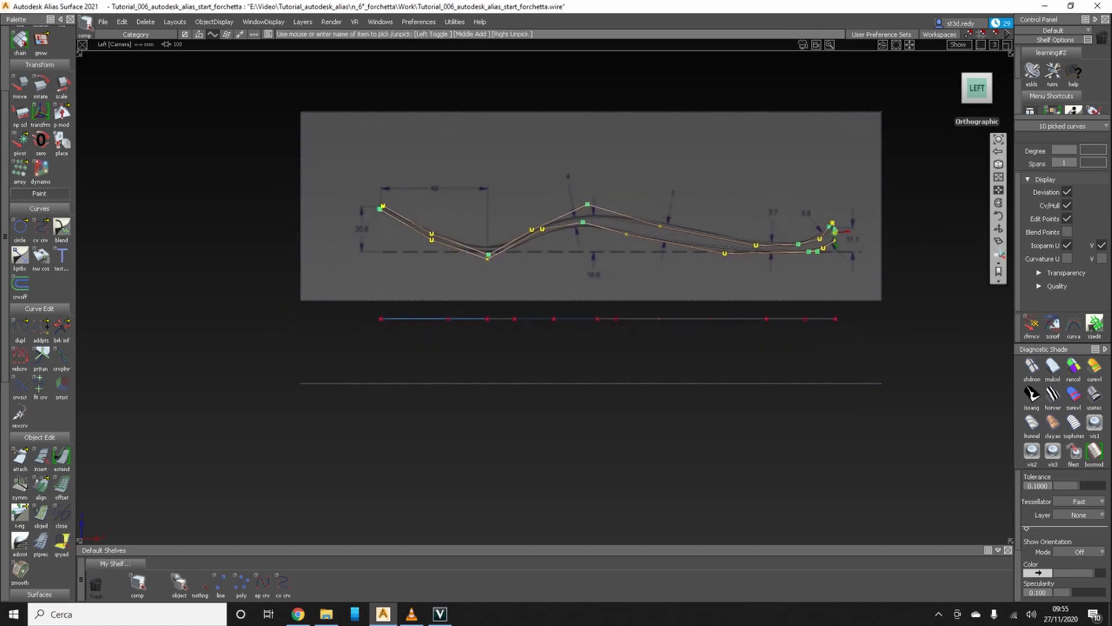
- Collapse the palette's Pick, Transform, Curves, Curve Edit, Object Edit and Surface Edit groups, leaving Surfaces expanded
scroll(19, 404, down, 3)
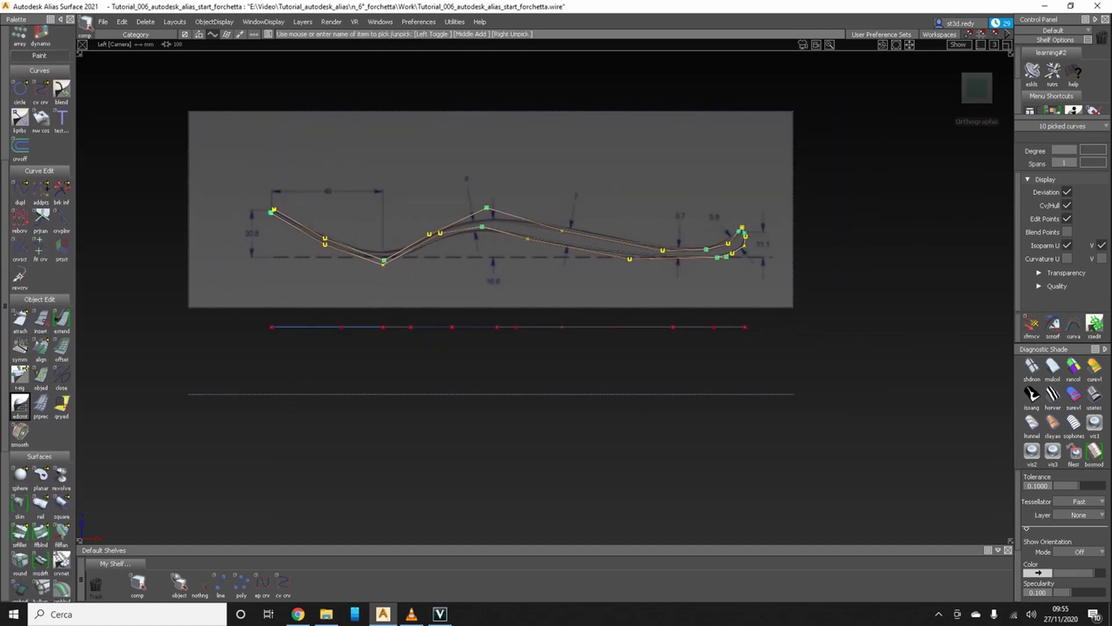
scroll(19, 404, down, 2)
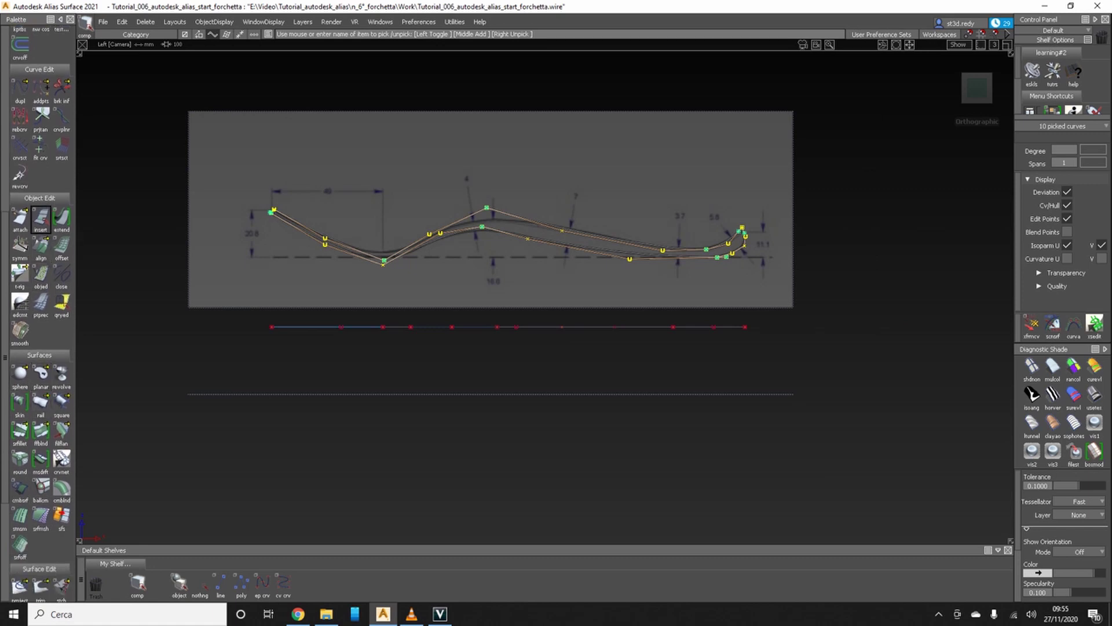
click(39, 197)
click(40, 69)
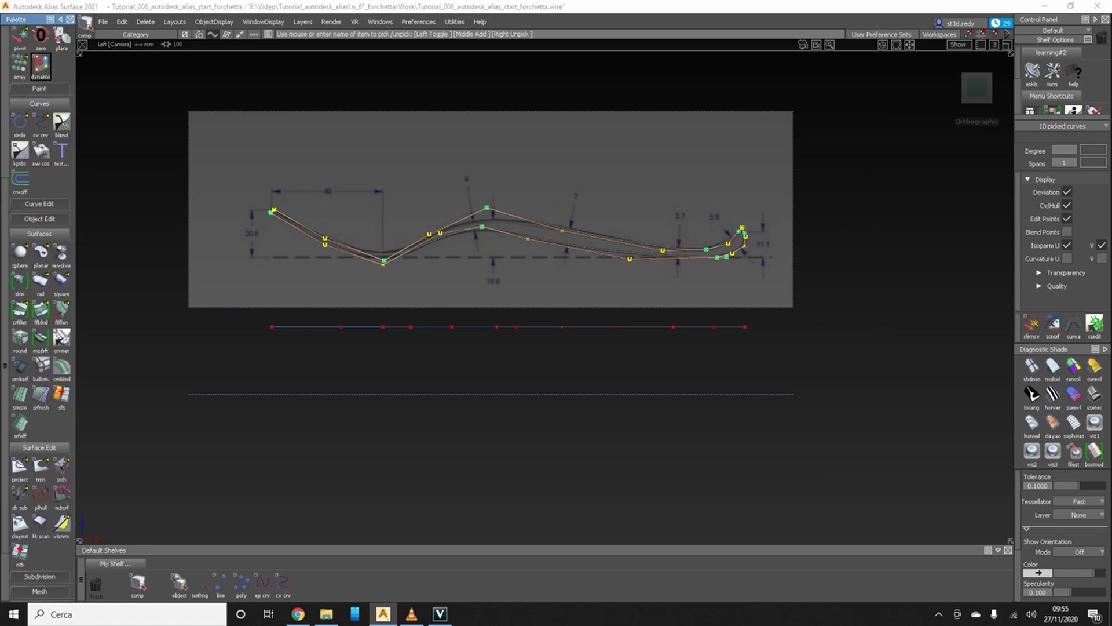
scroll(39, 75, up, 1)
click(39, 118)
scroll(40, 174, up, 3)
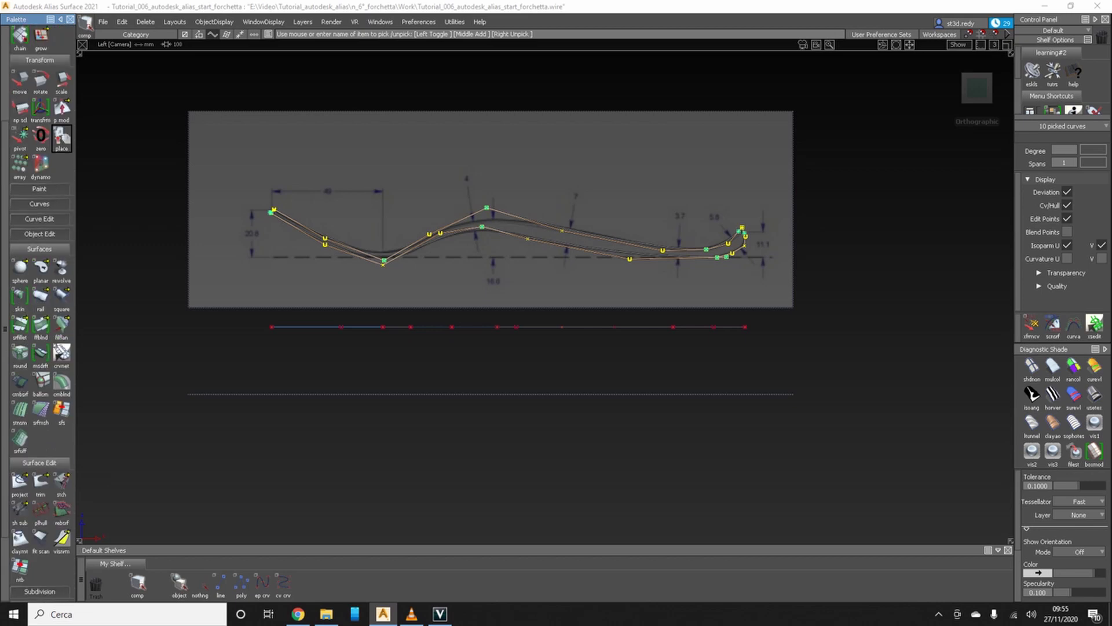
click(39, 158)
scroll(40, 312, up, 2)
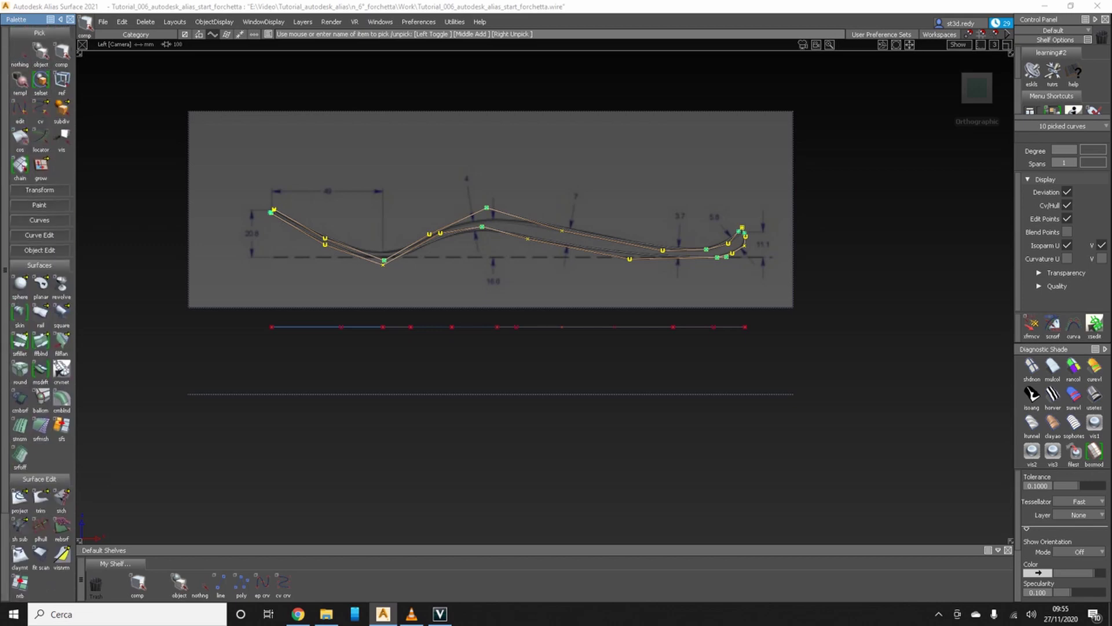
click(40, 33)
click(39, 336)
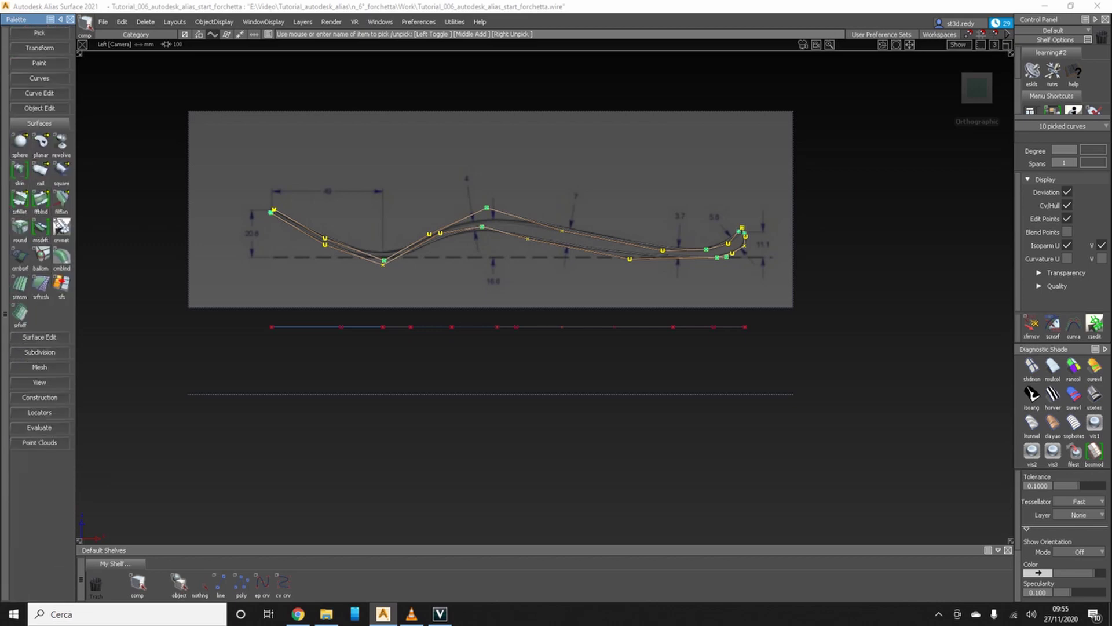
- Start a Multi-surface Draft from the picked profile curves and set its pull direction along the Y axis
click(40, 229)
alt+shift+drag(521, 290, 637, 261)
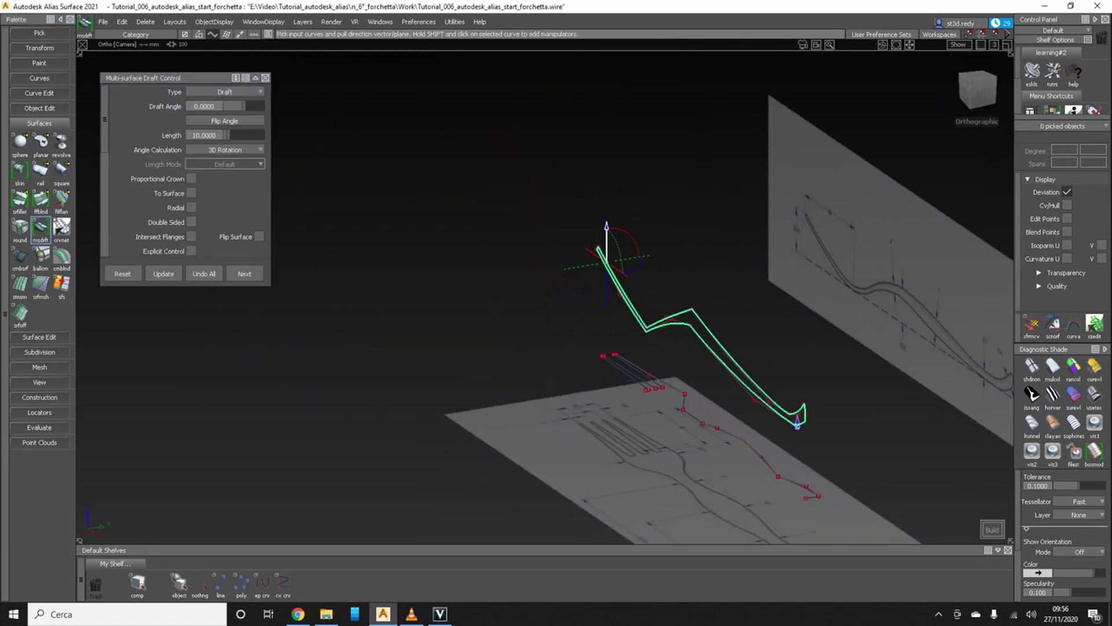
click(978, 89)
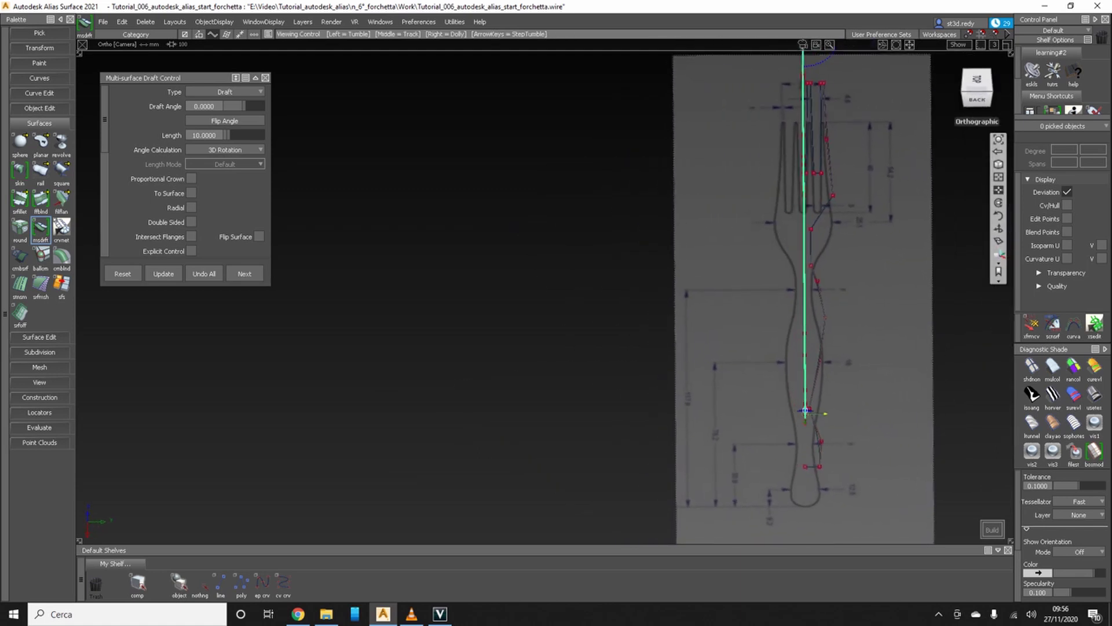
alt+shift+drag(522, 290, 579, 272)
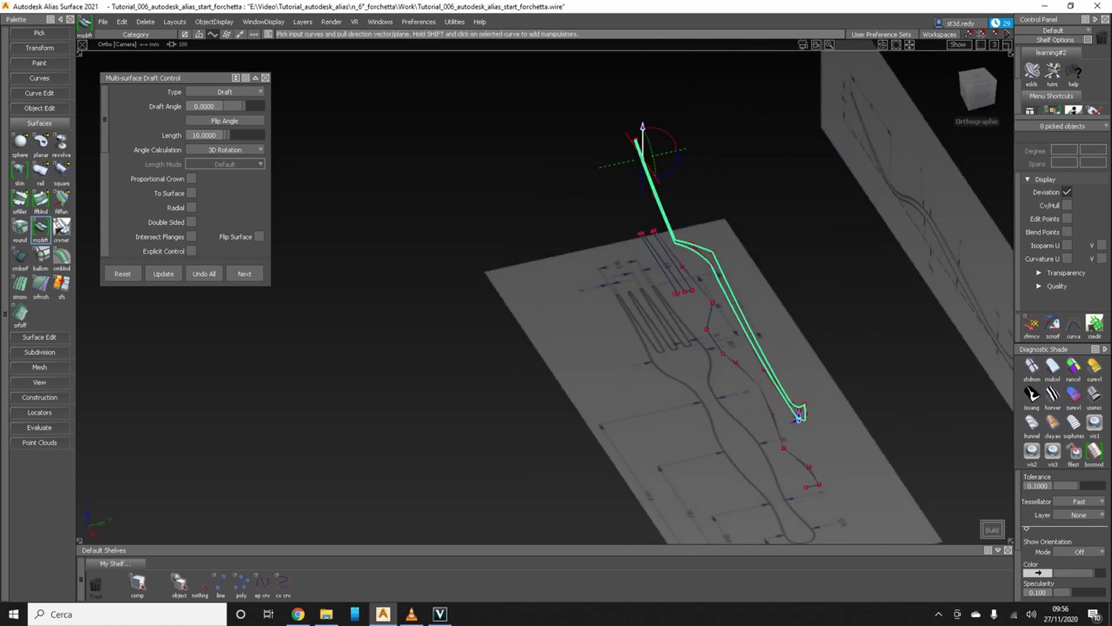
click(801, 415)
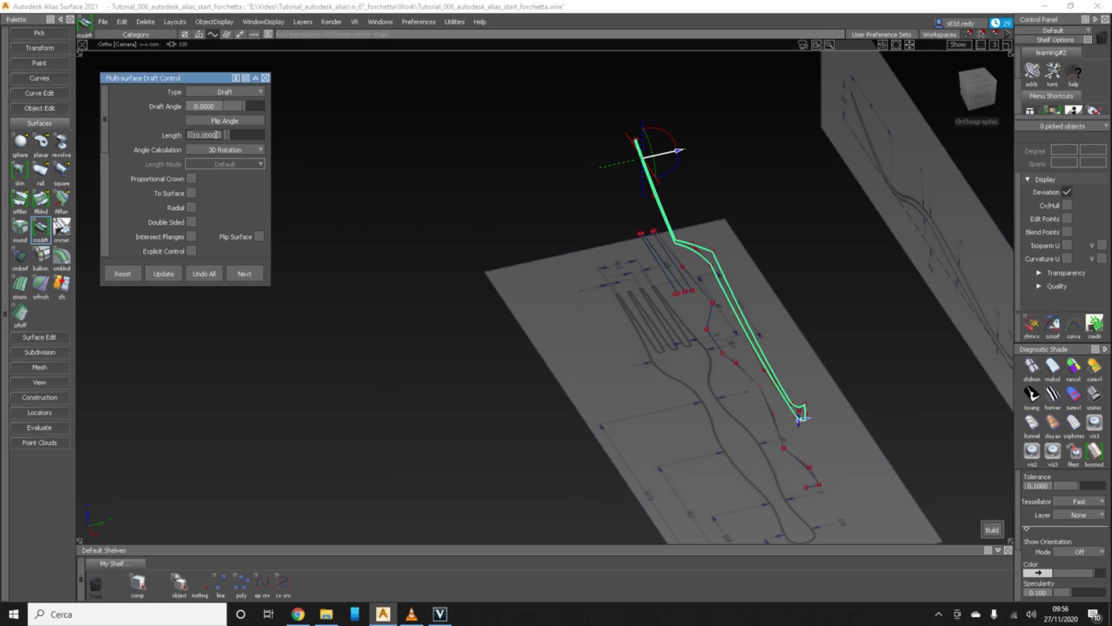
- Set the draft length to about 140.9 mm so it passes the half outline in the top view, build the surfaces and deselect them
click(977, 93)
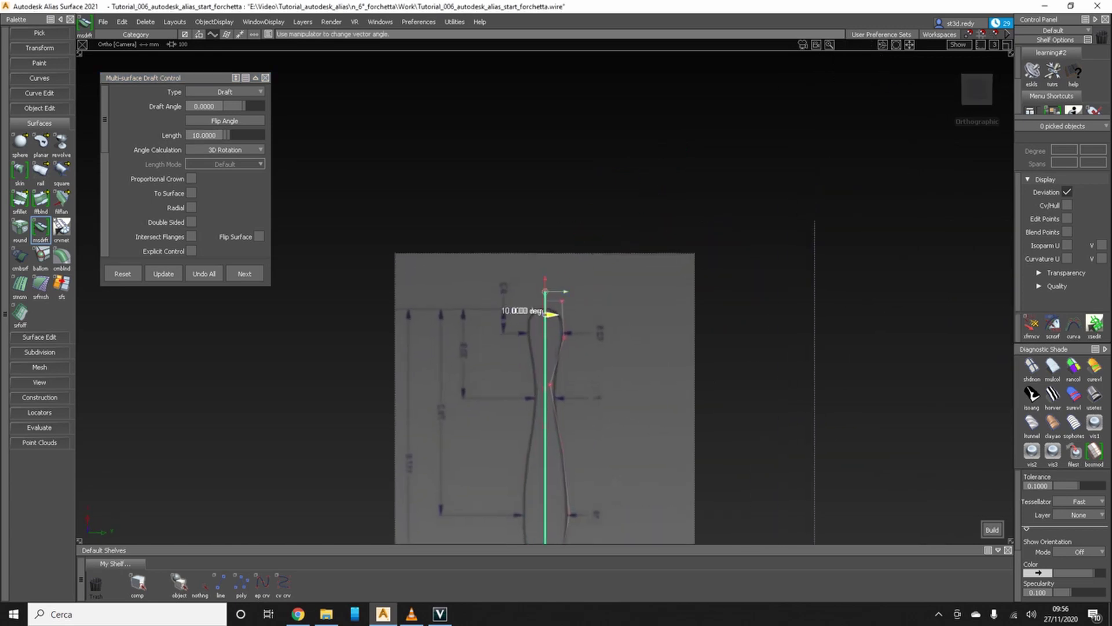
click(977, 90)
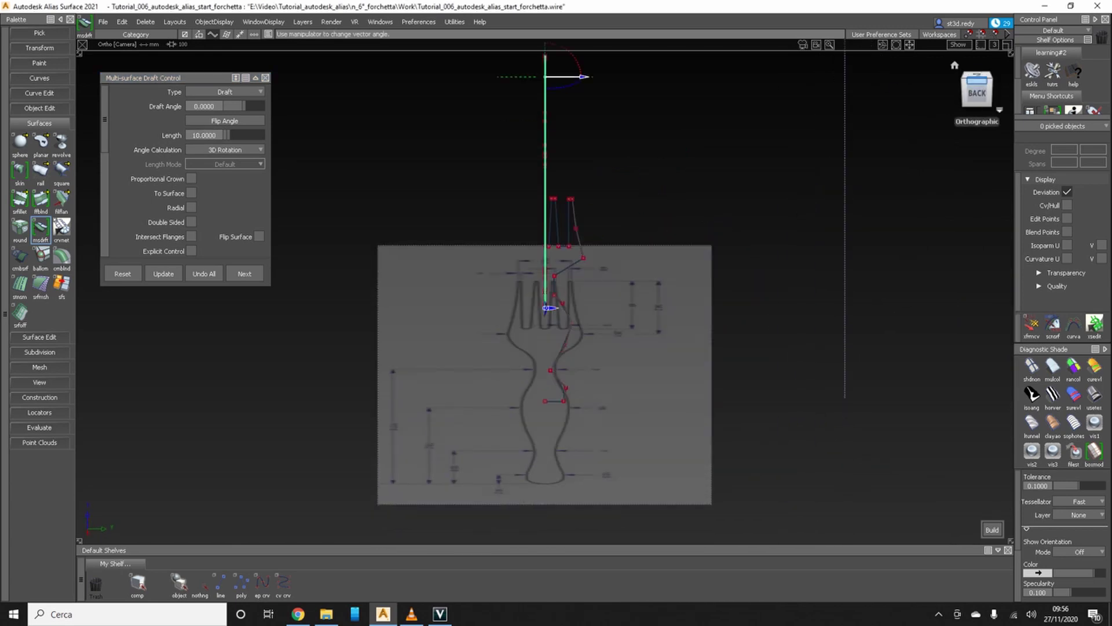
click(977, 76)
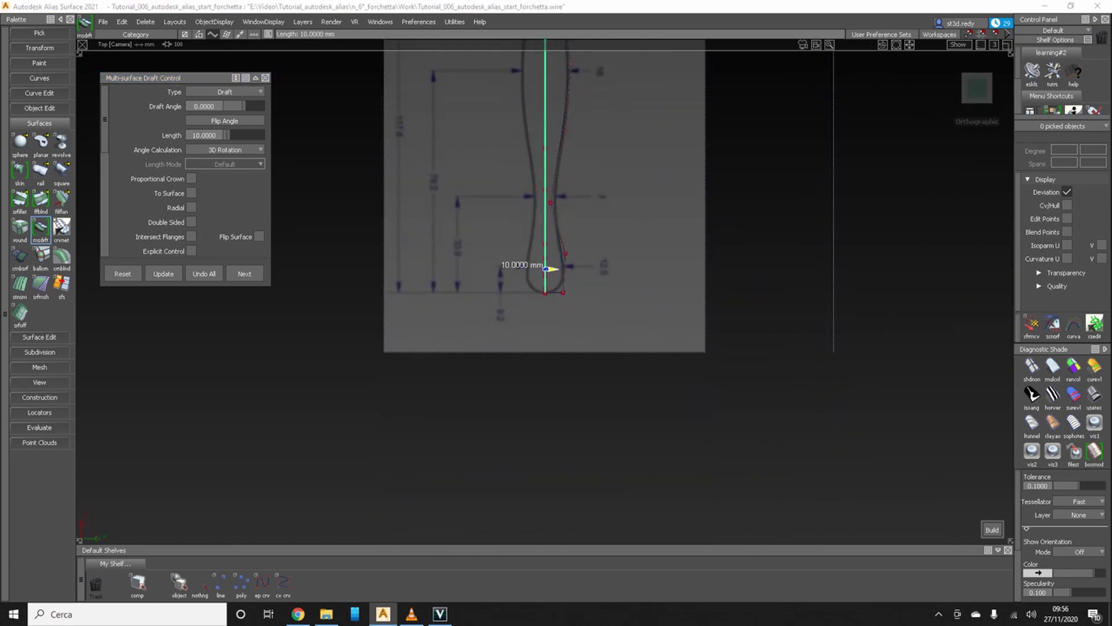
click(977, 87)
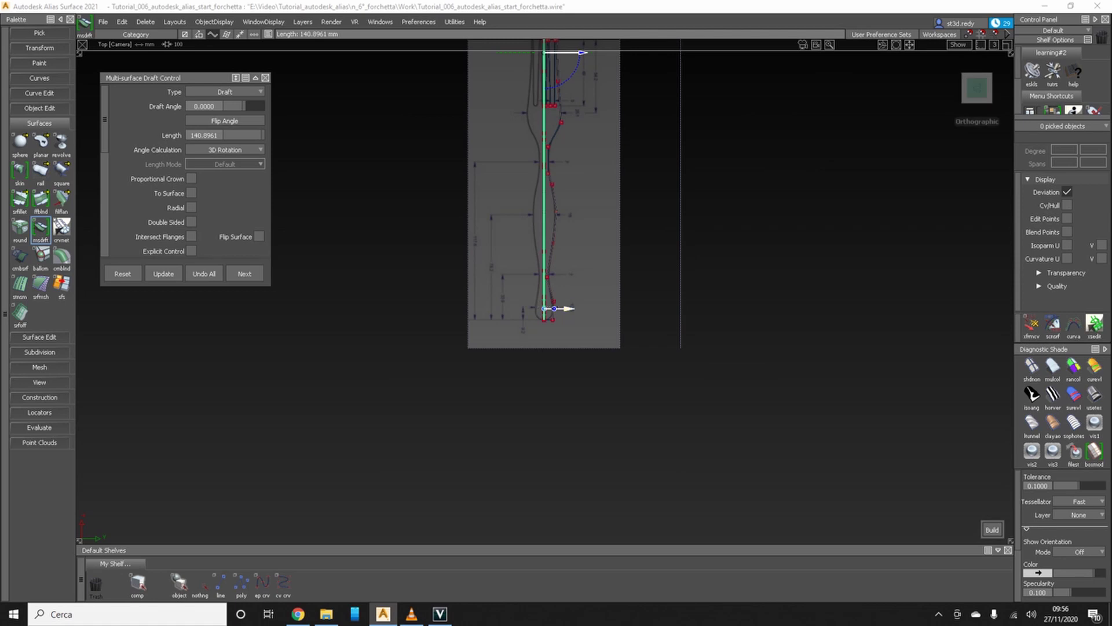
alt+shift+middle_drag(544, 231, 552, 351)
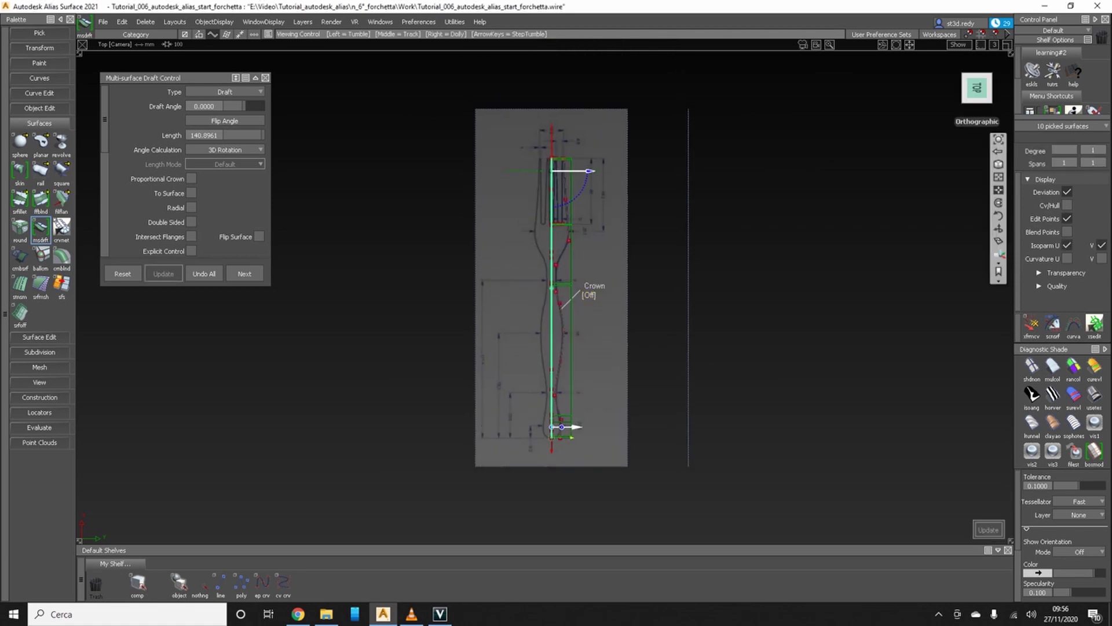
alt+shift+drag(552, 350, 614, 310)
click(578, 268)
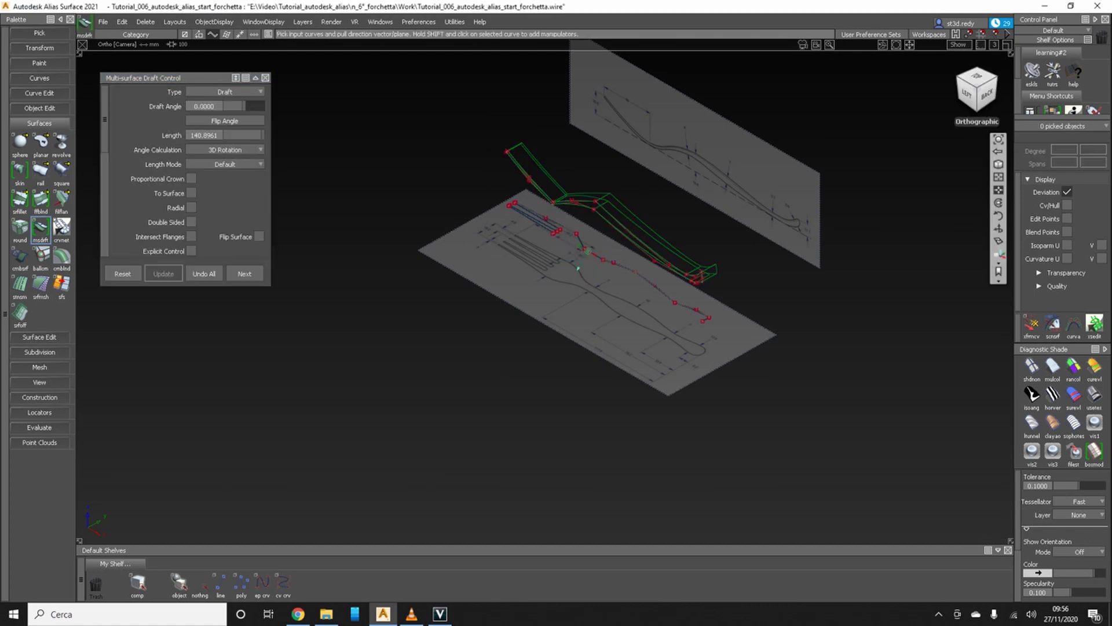
- Toggle layers and display the layer bar above the modeling view
scroll(578, 268, up, 2)
key(Home)
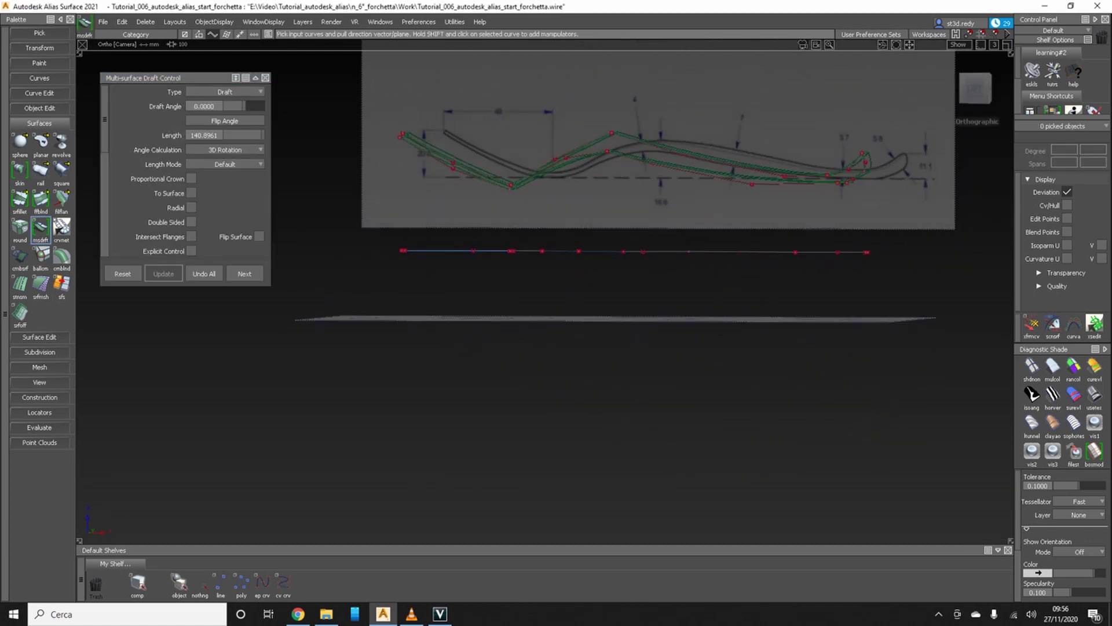
mouse_move(573, 261)
alt+shift+mouse_down()
mouse_move(584, 253)
mouse_move(581, 269)
alt+shift+mouse_up()
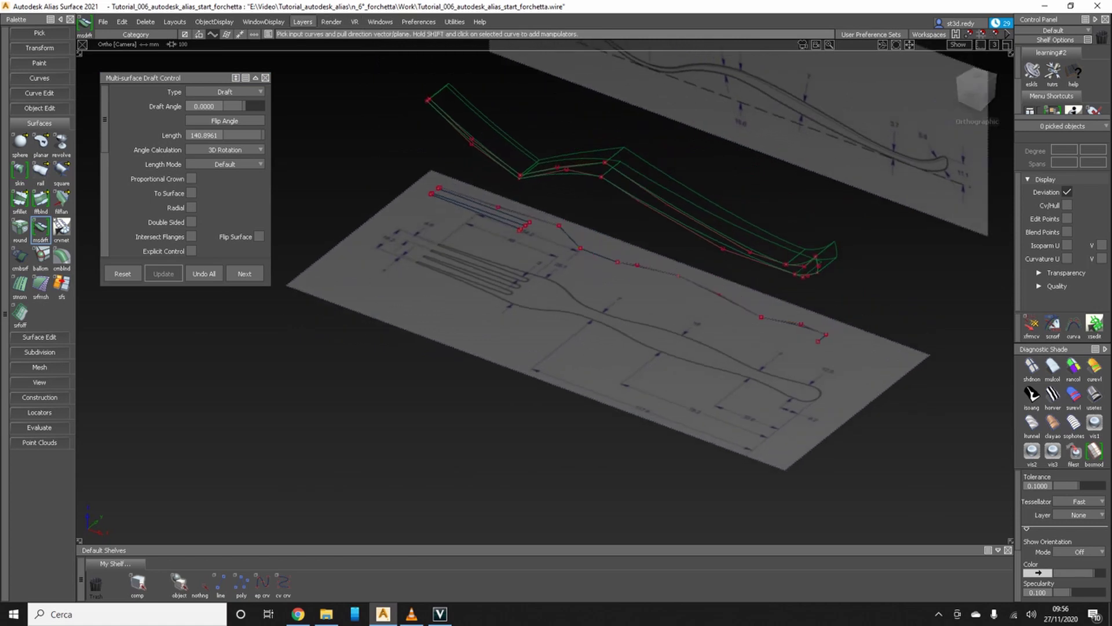
click(302, 21)
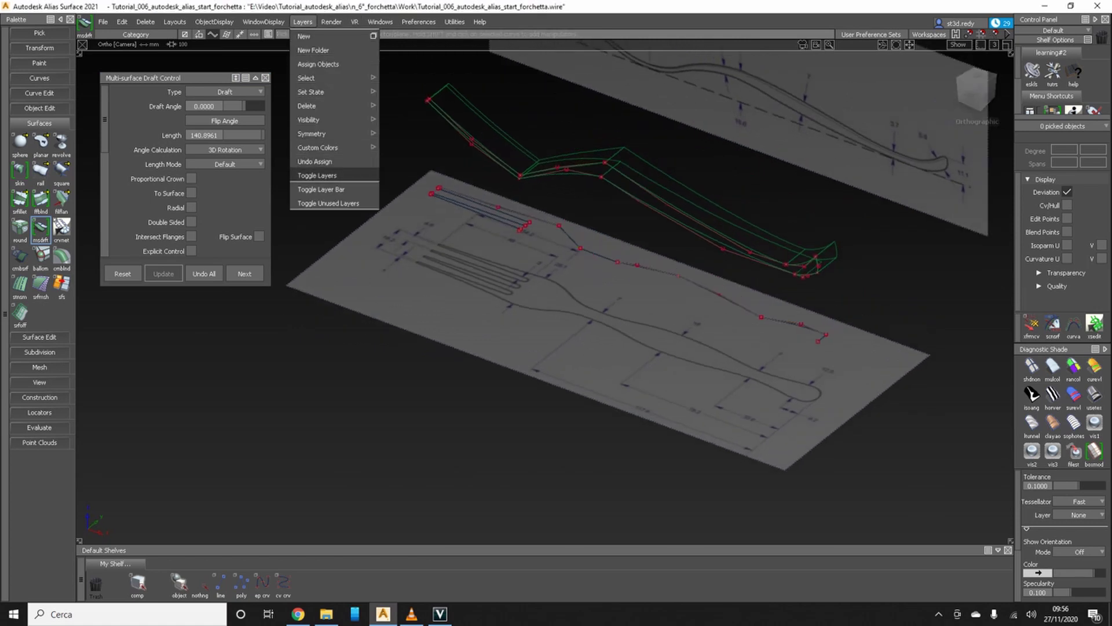
click(317, 175)
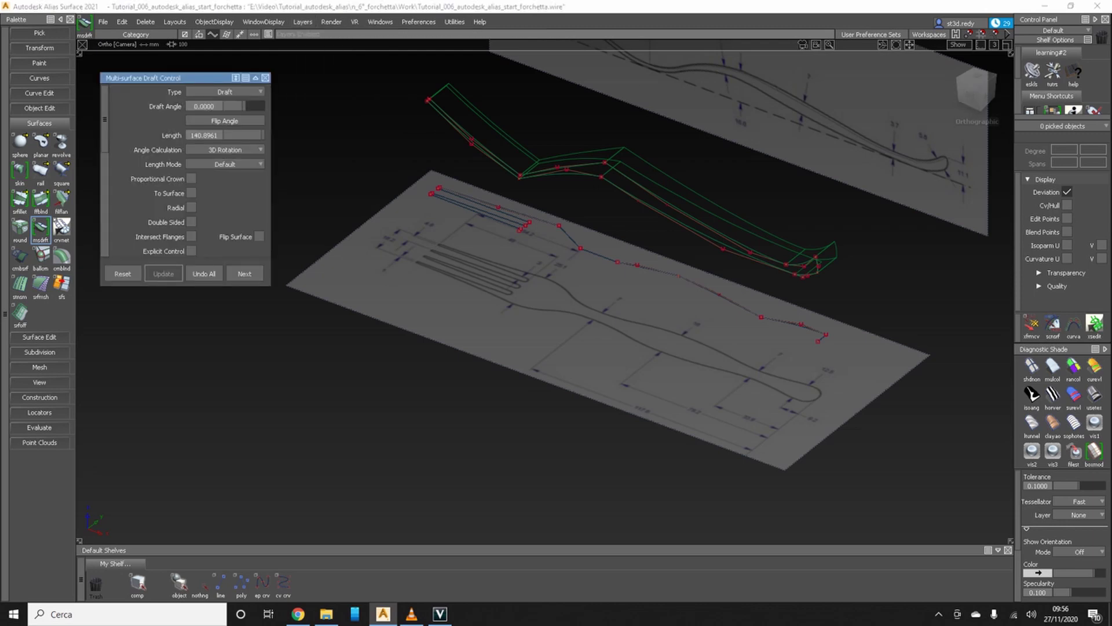
click(302, 21)
click(321, 189)
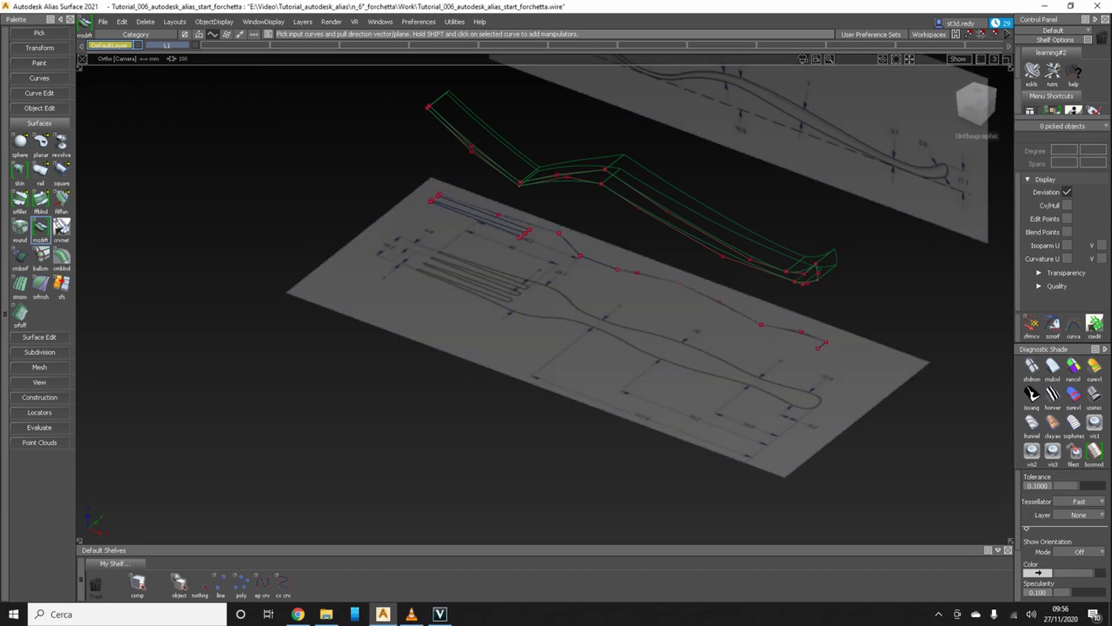
- Create a new layer named Curve
click(303, 21)
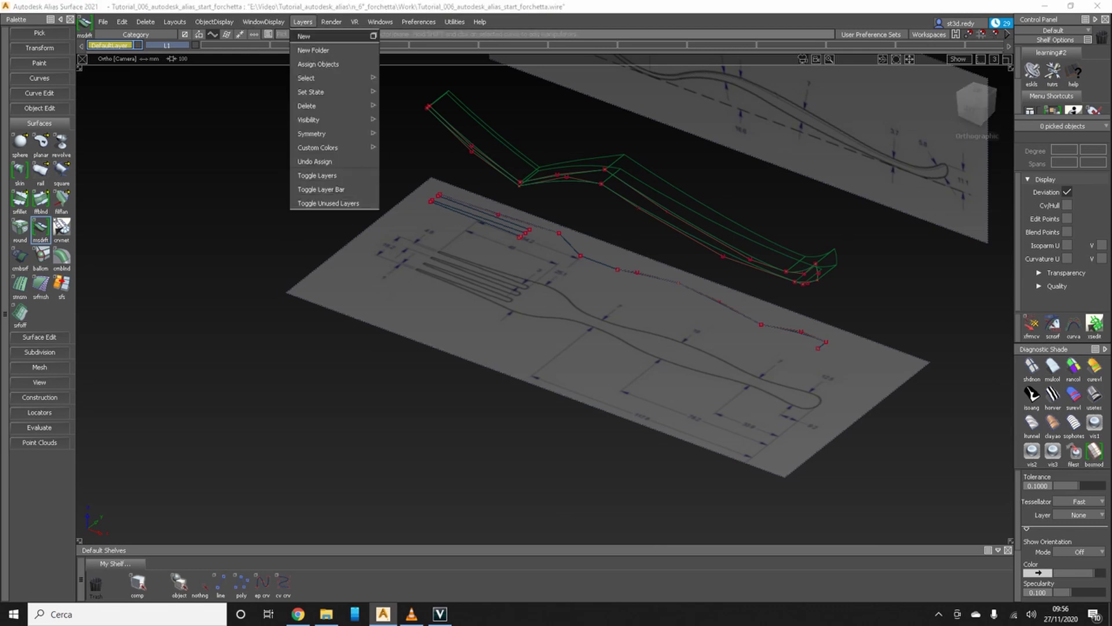
click(307, 36)
double_click(225, 46)
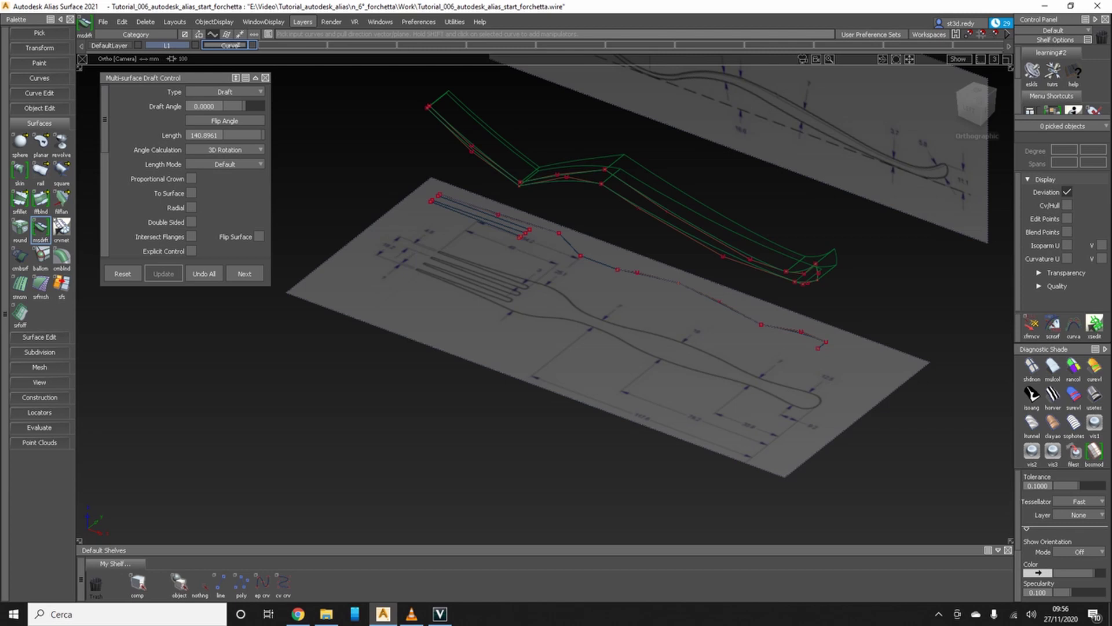
text(Curve)
key(Return)
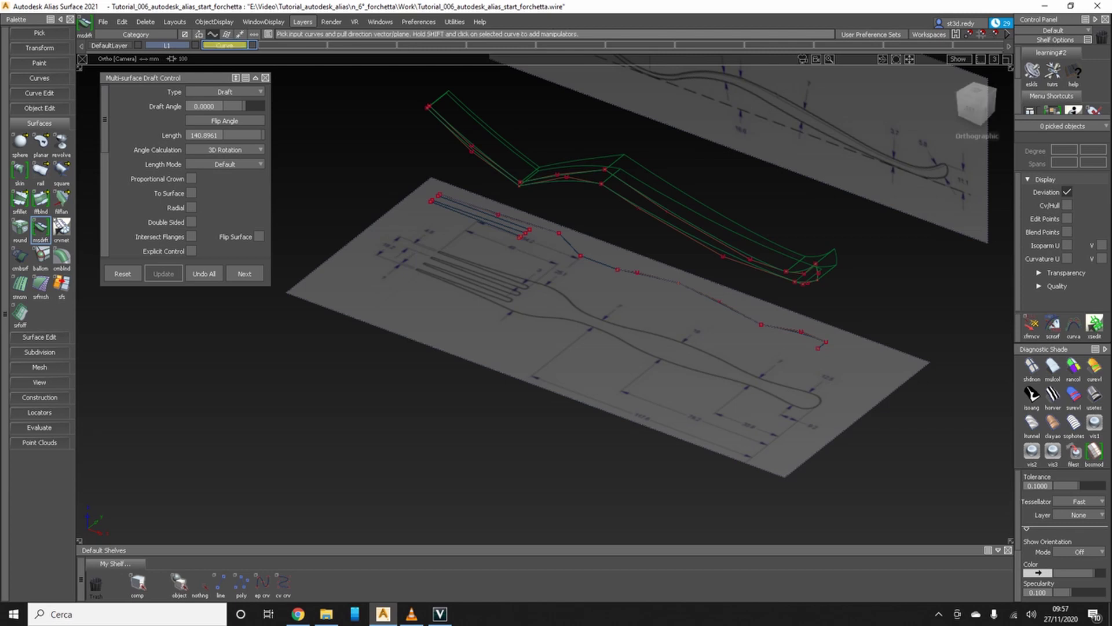
- Pick the plan outline curves and draft them vertically into surfaces with Multi-surface Draft, using a length of about 164 mm
scroll(579, 278, down, 3)
alt+shift+drag(581, 277, 586, 243)
ctrl+shift+drag(716, 280, 779, 274)
alt+shift+drag(504, 315, 833, 248)
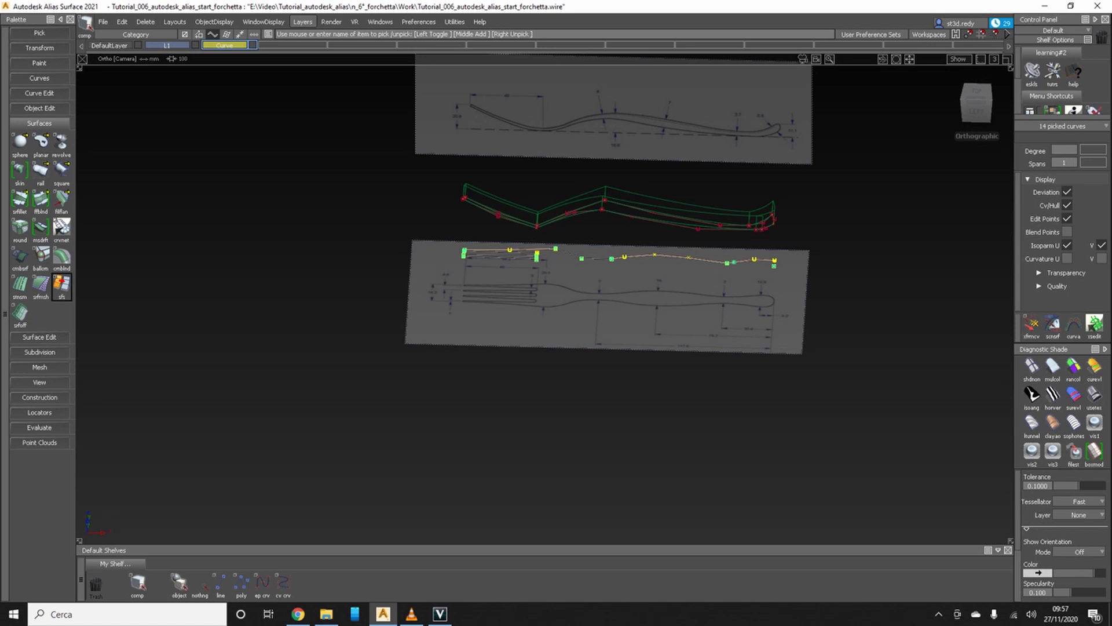
key(shift+alt)
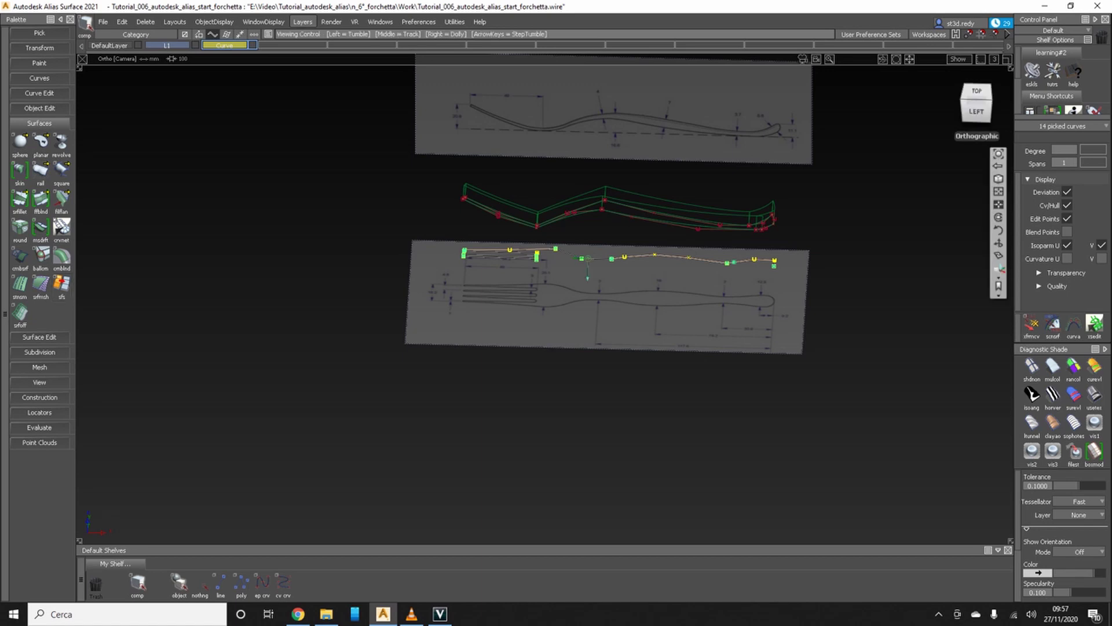
key(ctrl+d)
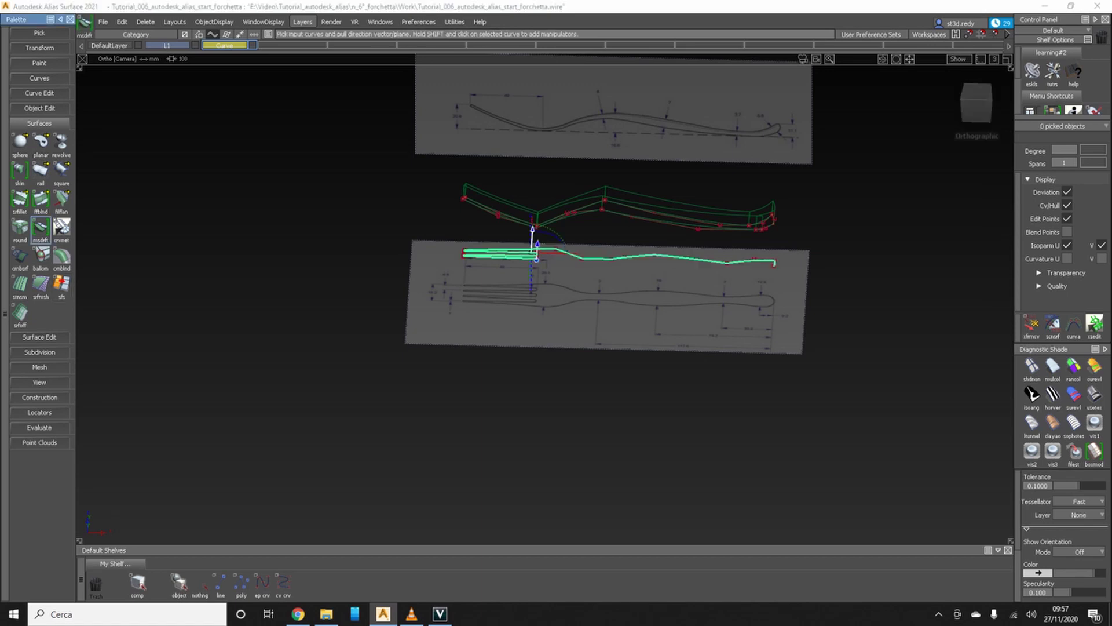
alt+shift+drag(609, 290, 579, 231)
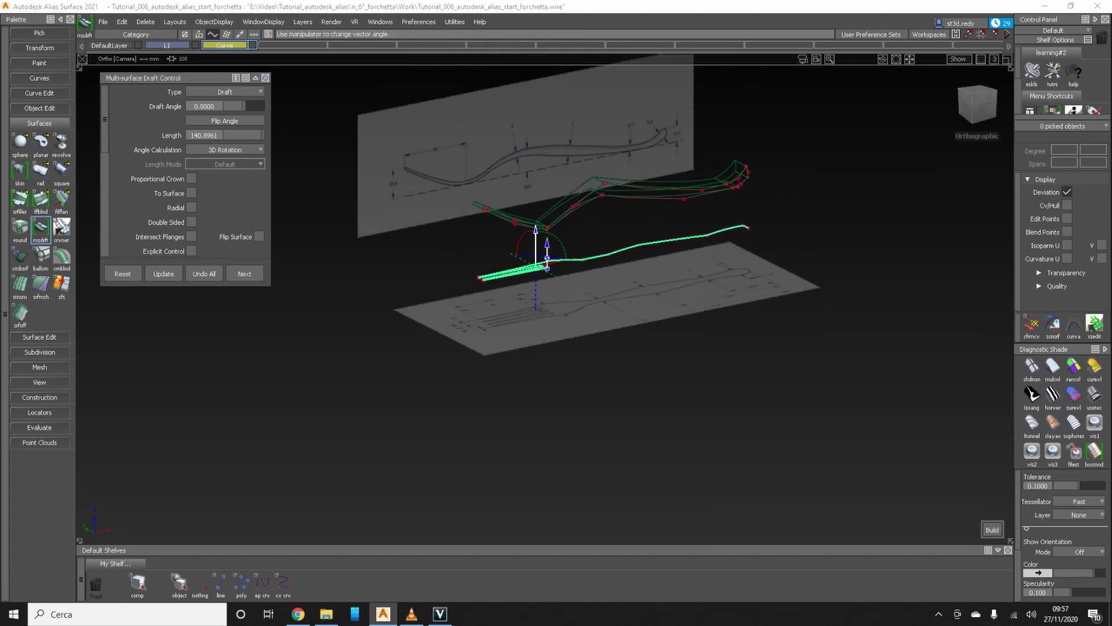
drag(547, 244, 579, 267)
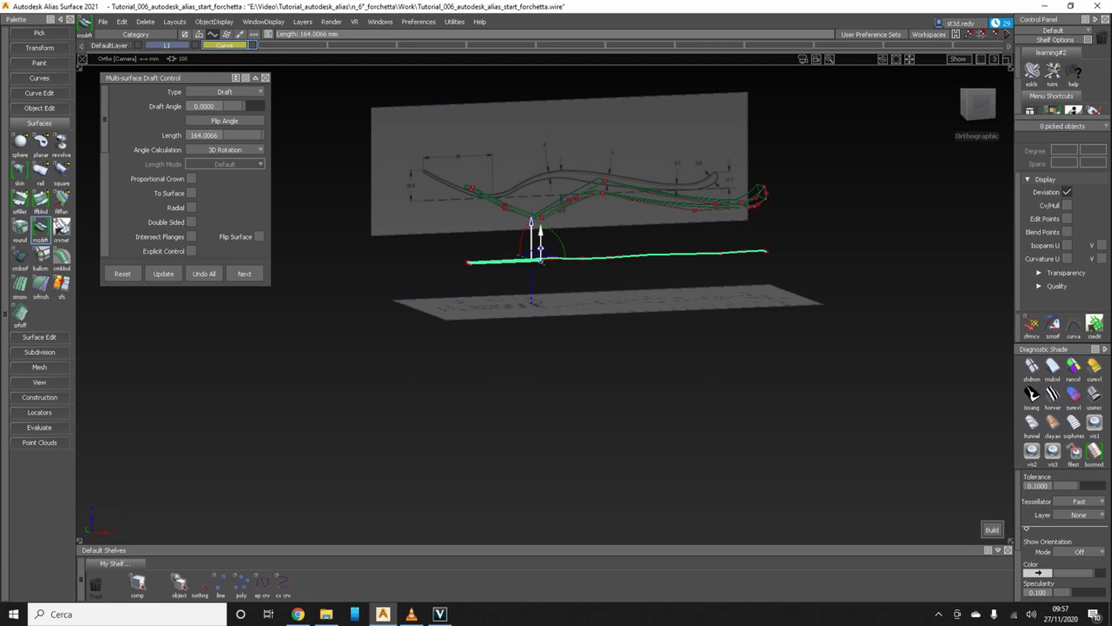
alt+shift+drag(589, 266, 585, 264)
- Pick all the plan outline and side profile curves and assign them to the Curve layer
ctrl+shift+drag(335, 261, 372, 273)
drag(874, 322, 385, 168)
mouse_move(588, 272)
alt+shift+mouse_down()
mouse_move(634, 246)
mouse_move(586, 274)
alt+shift+mouse_up()
right_click(224, 45)
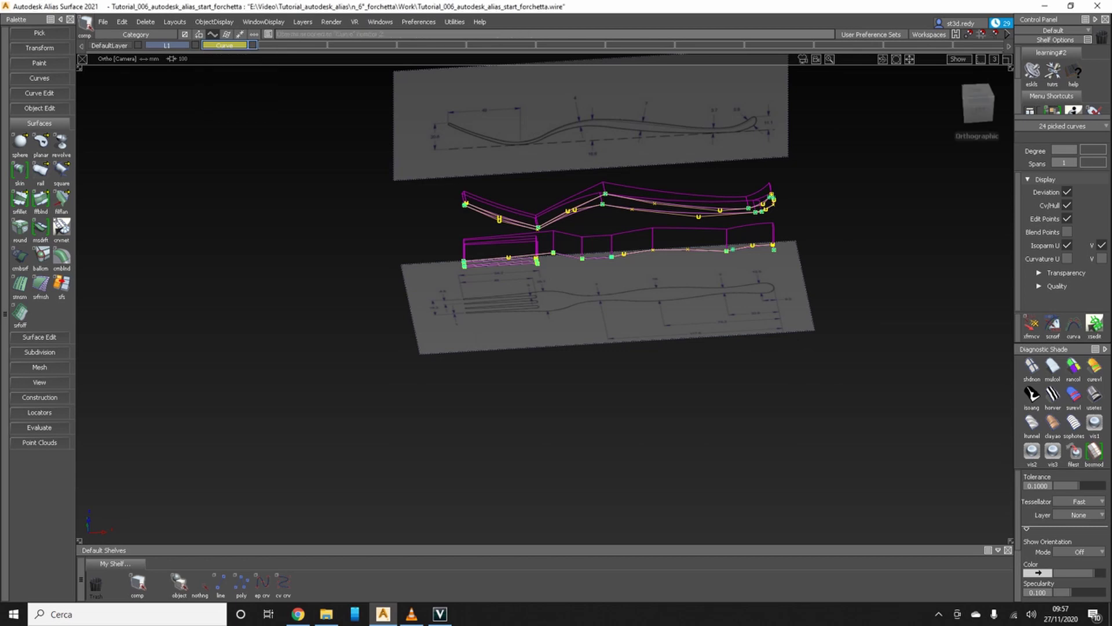
- Create another new layer for the drafted surfaces
click(302, 21)
click(304, 36)
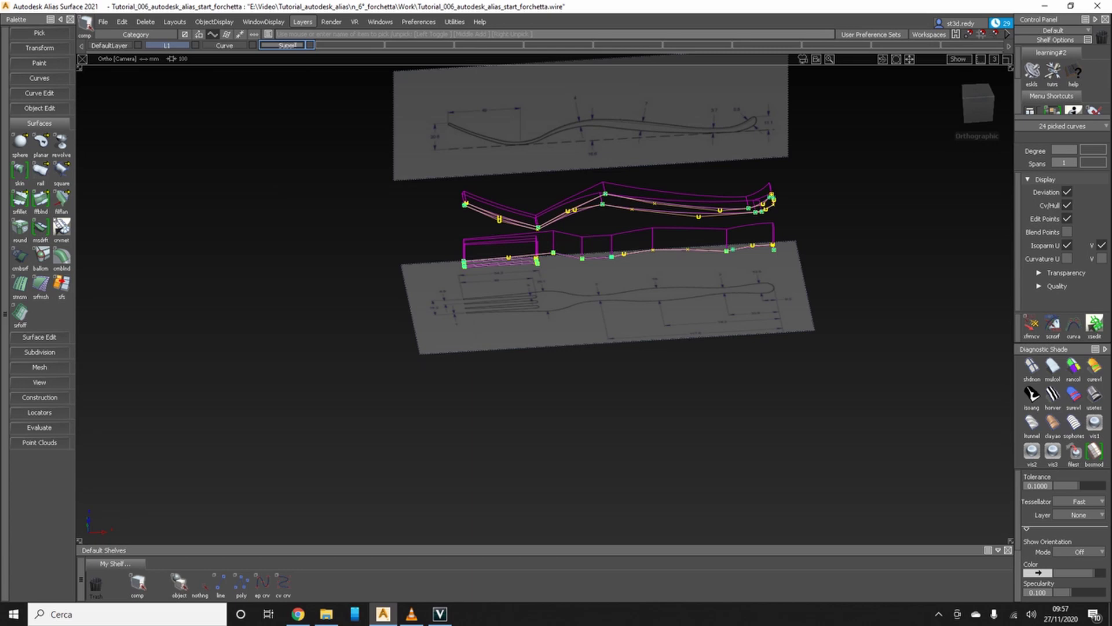
- Name the new layer Superfici and assign the fork's draft surfaces to it
key(Return)
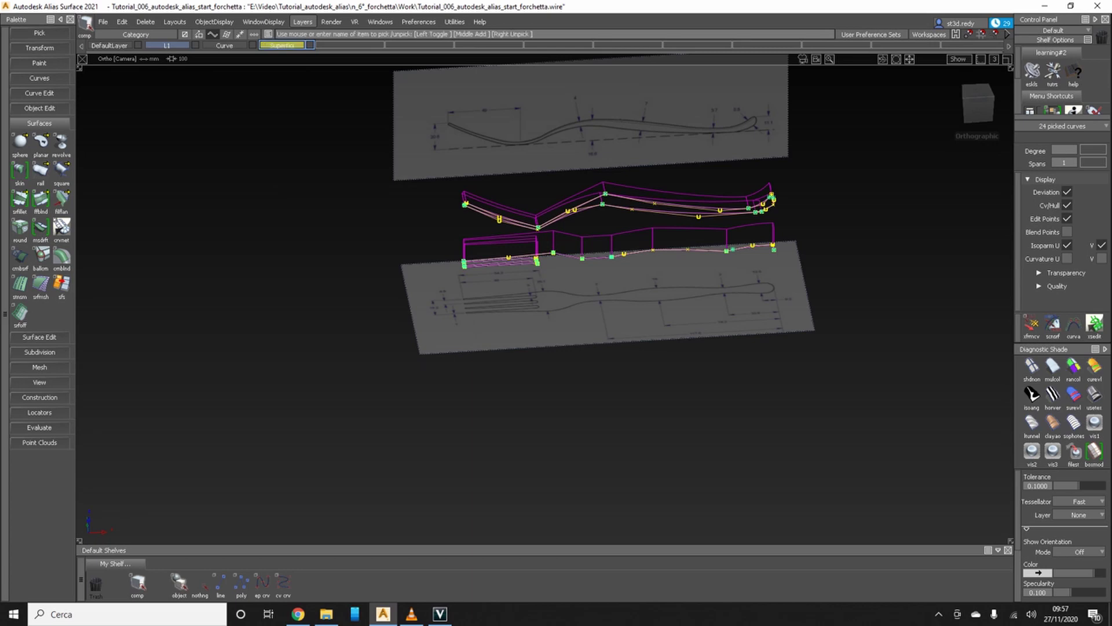
key(ctrl+shift+n)
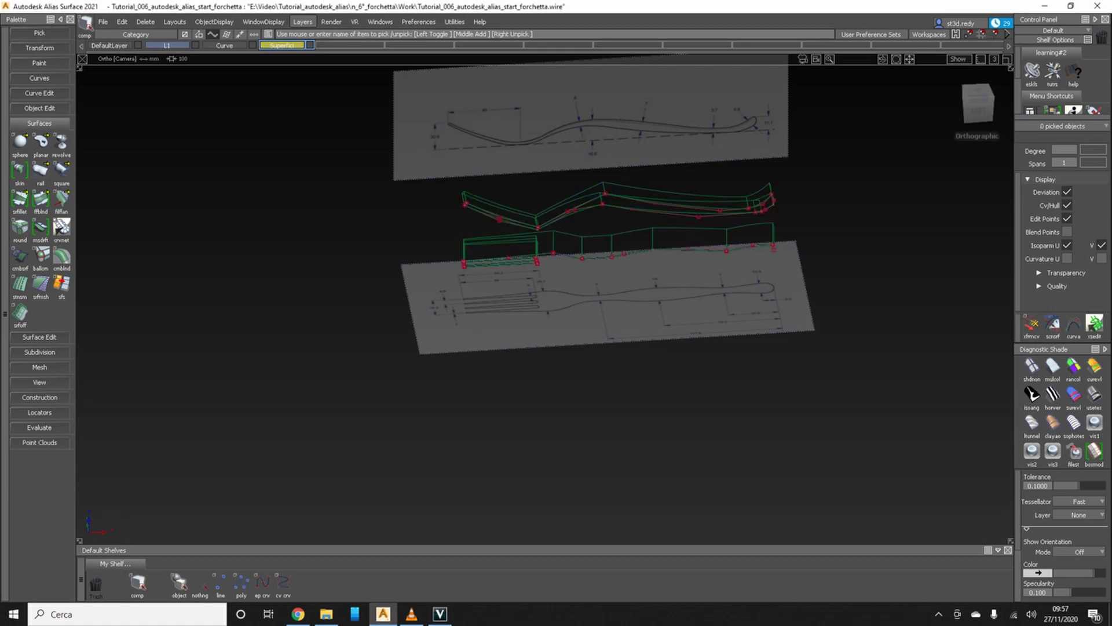
drag(924, 281, 360, 172)
drag(282, 45, 290, 53)
- Hide the Curve layer and make Superfici the active layer
click(254, 45)
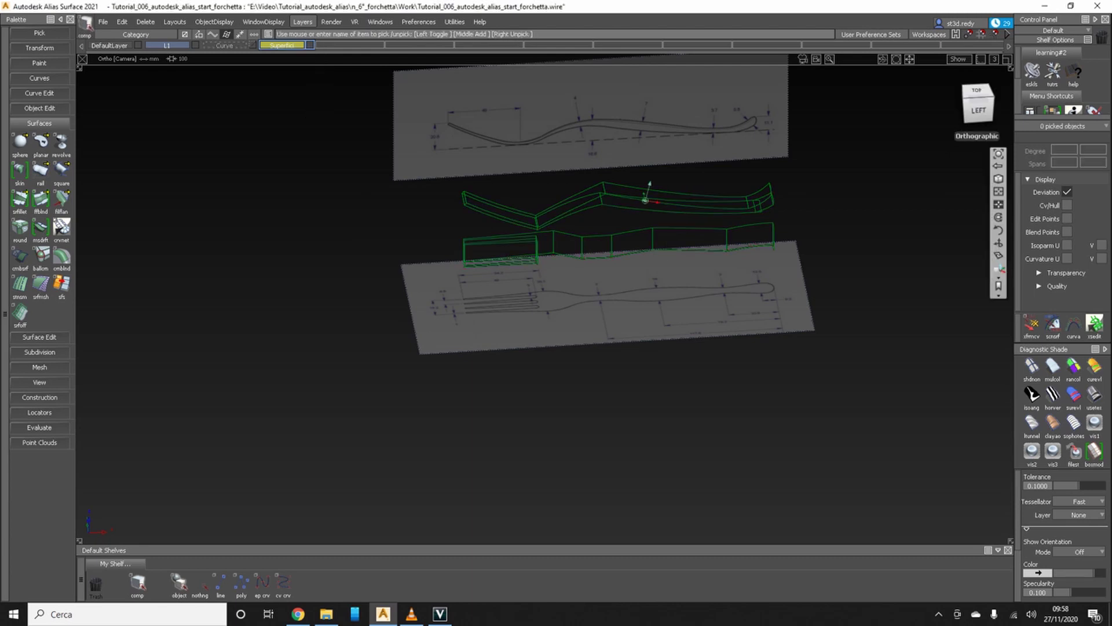
click(978, 104)
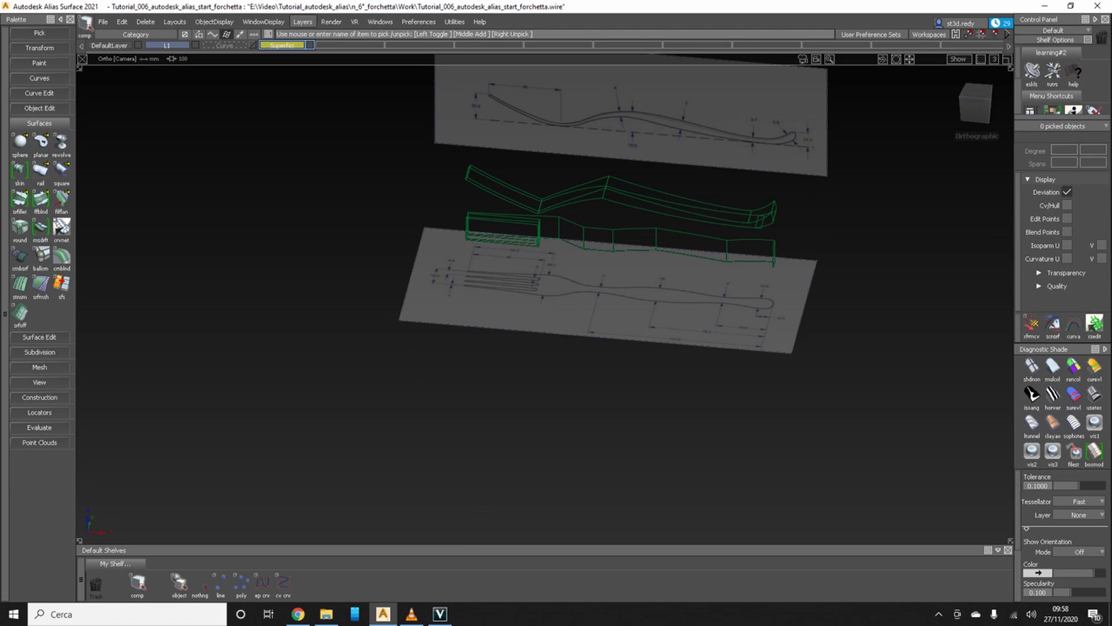
click(110, 45)
click(283, 45)
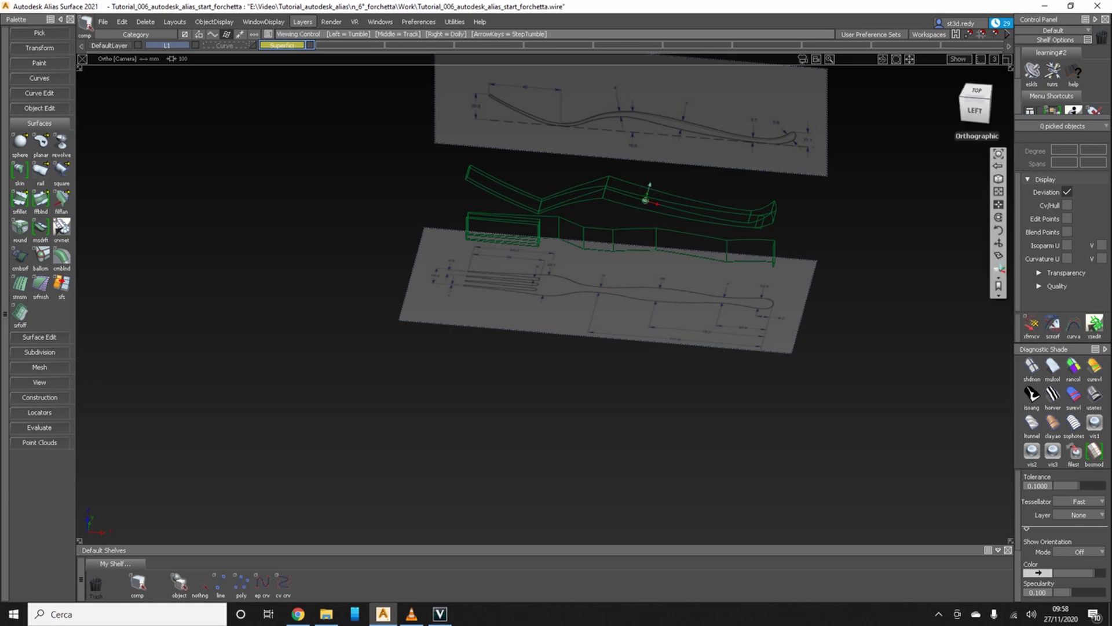
- Shade the surfaces and examine how the lower side-profile surfaces overlap at the curled end of the handle
click(976, 95)
click(969, 110)
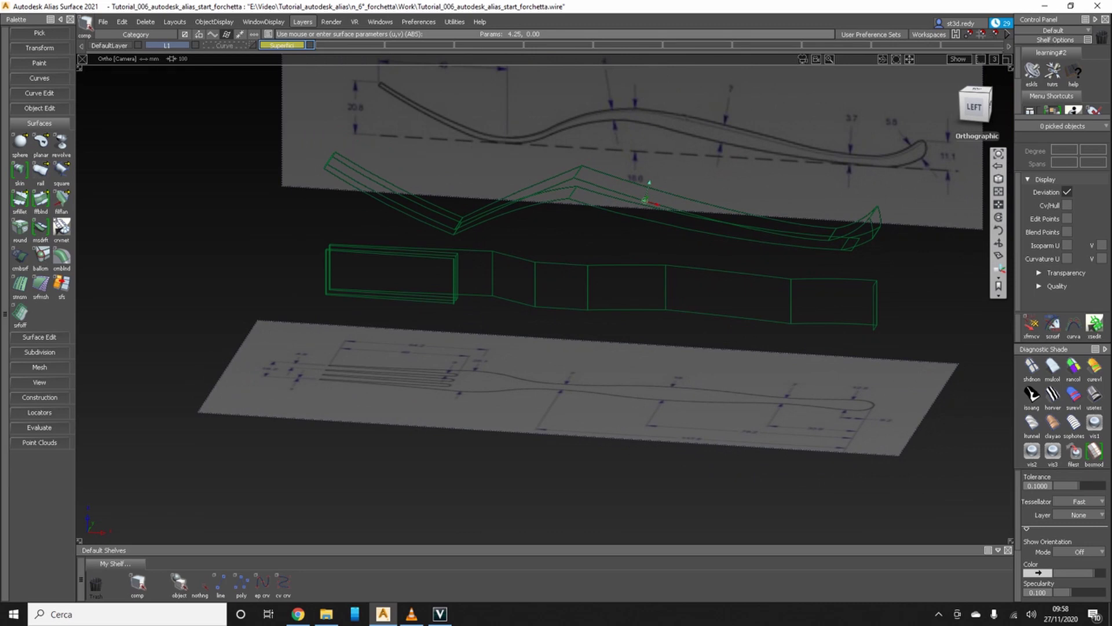
scroll(853, 247, up, 5)
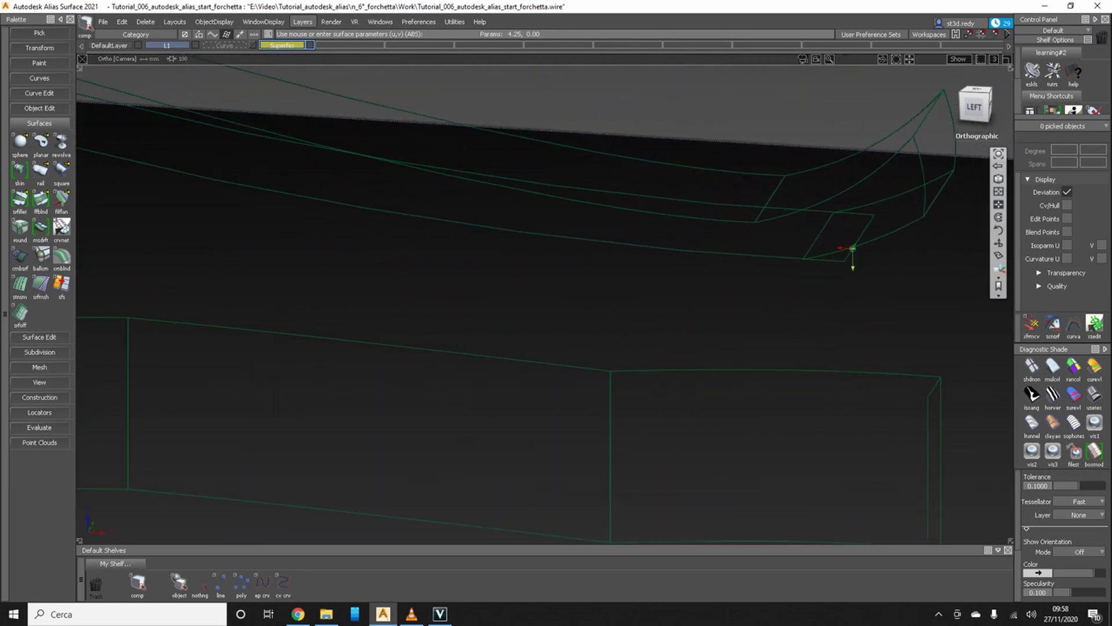
scroll(852, 248, up, 3)
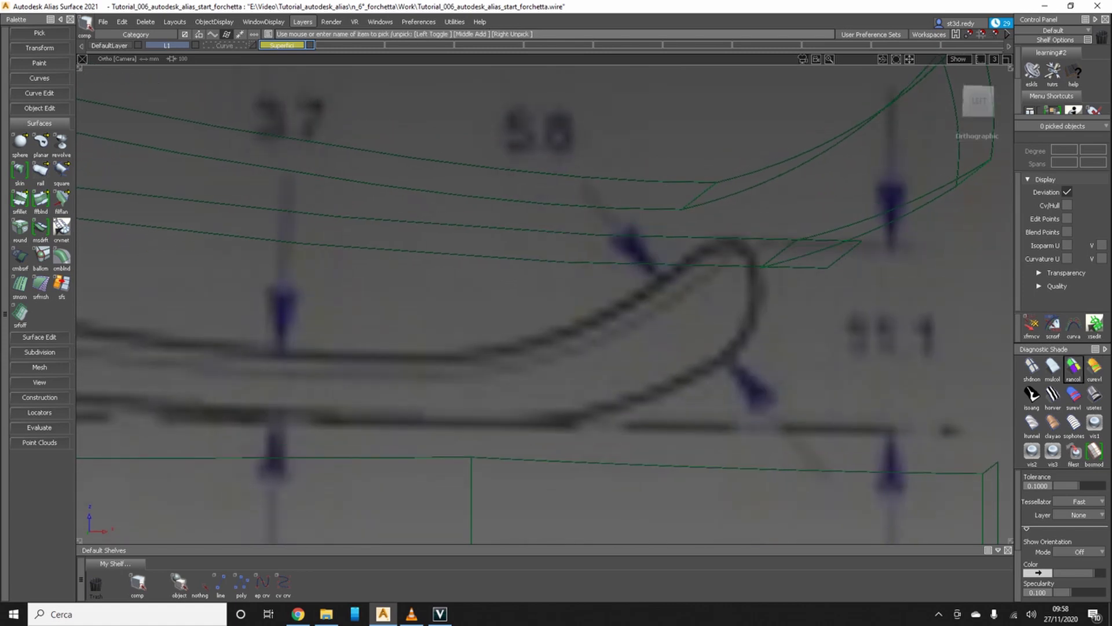
scroll(852, 248, down, 2)
mouse_move(852, 248)
alt+shift+mouse_down()
mouse_move(828, 249)
mouse_move(852, 264)
alt+shift+mouse_up()
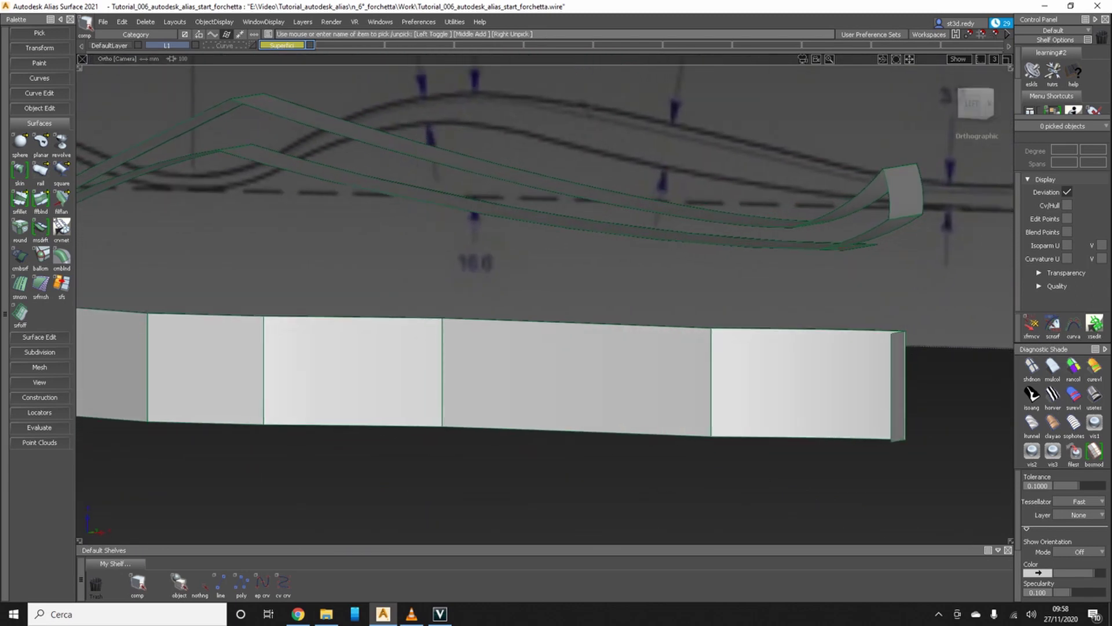
key(shift+alt)
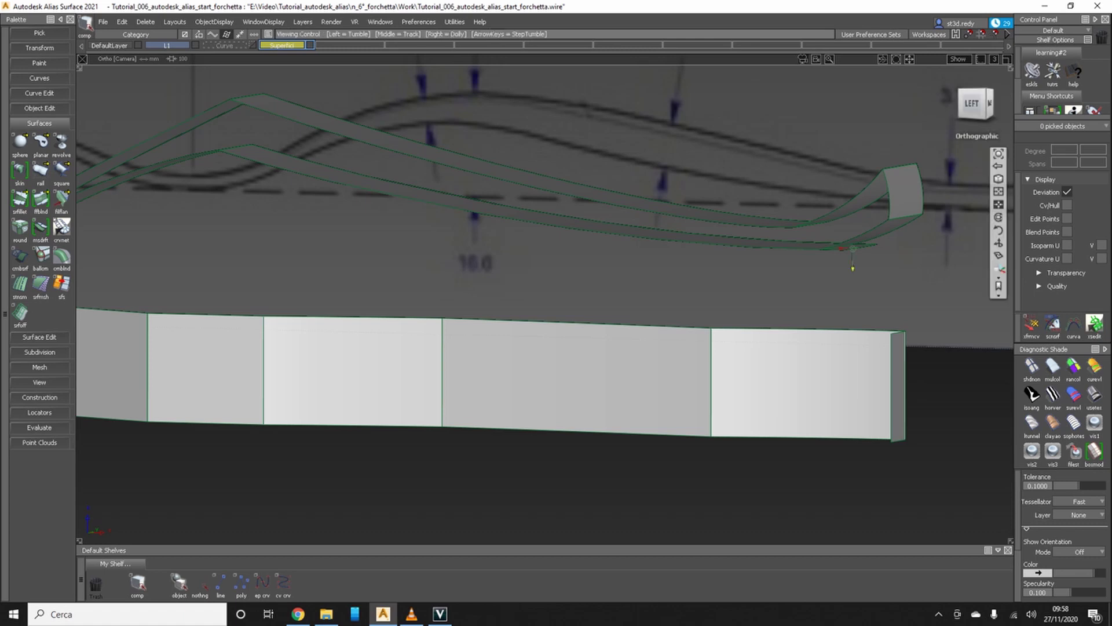
alt+shift+drag(841, 248, 857, 235)
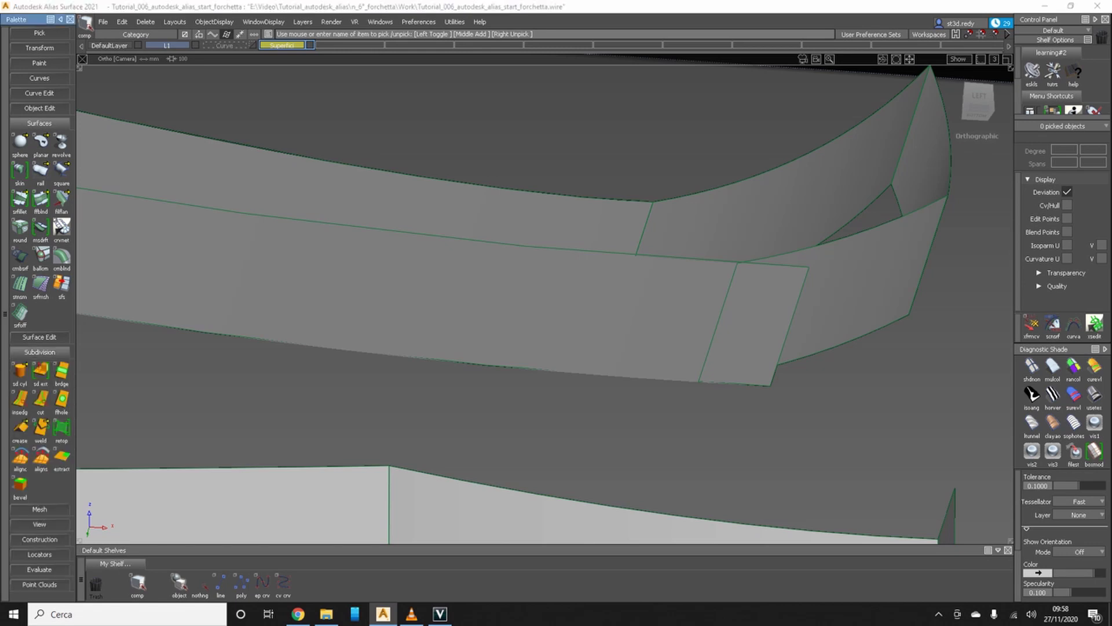
- Project the start edge of the curled tip surface along Z onto the lower handle surface as a curve on surface
click(40, 337)
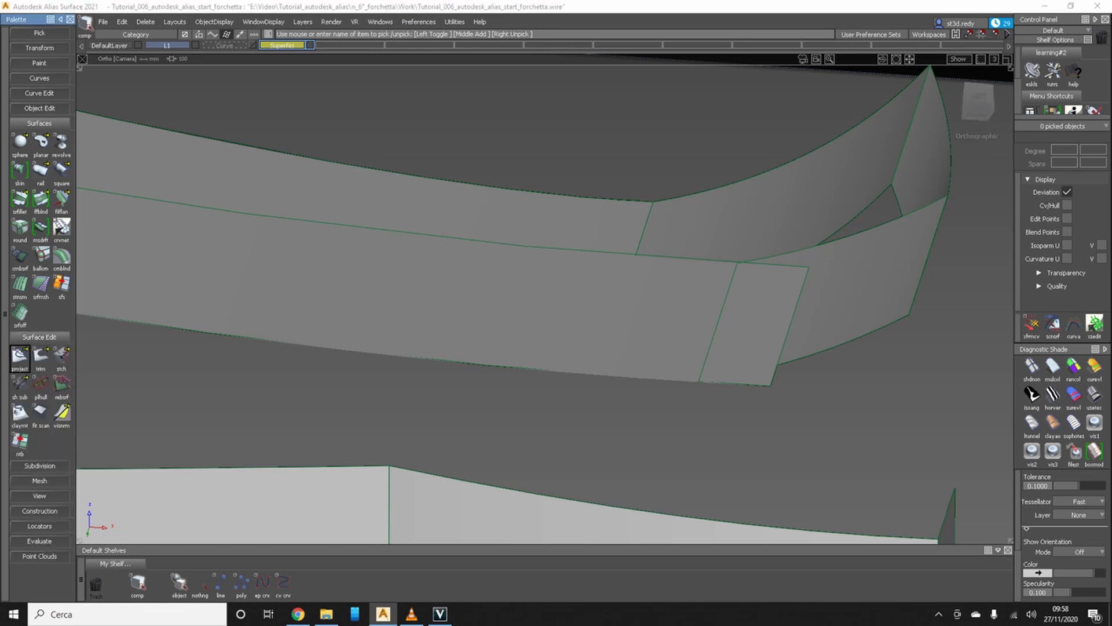
click(20, 356)
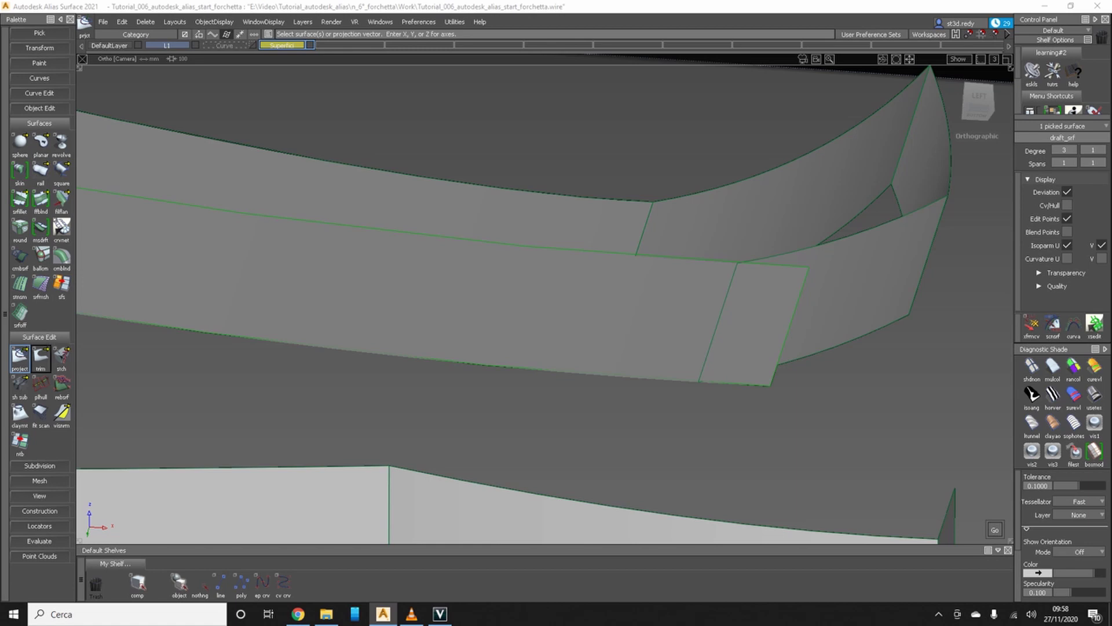
double_click(19, 356)
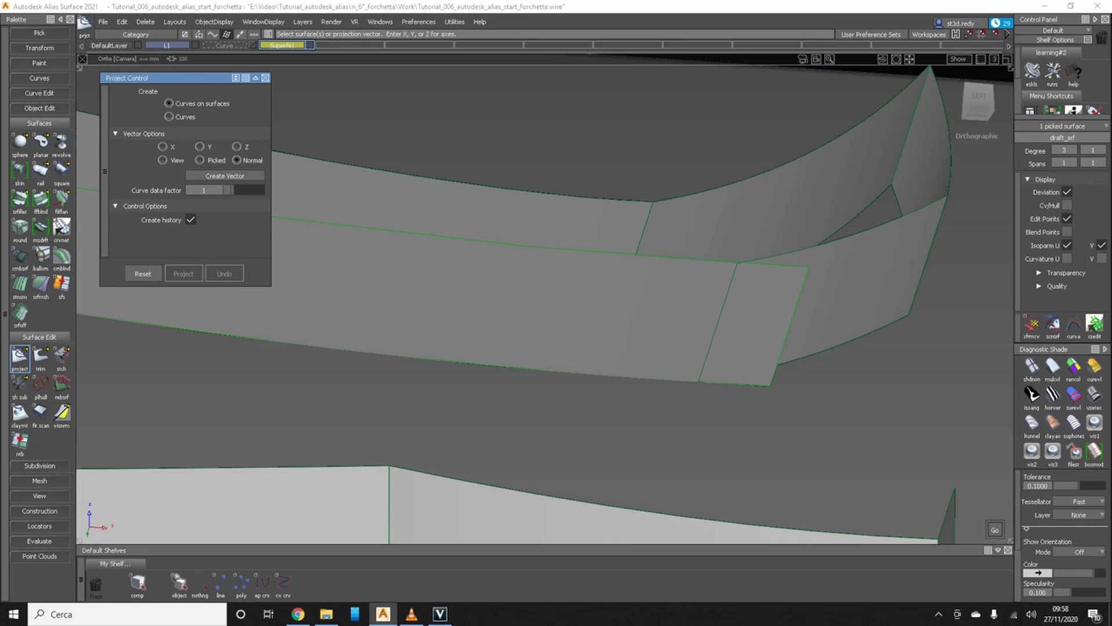
key(z)
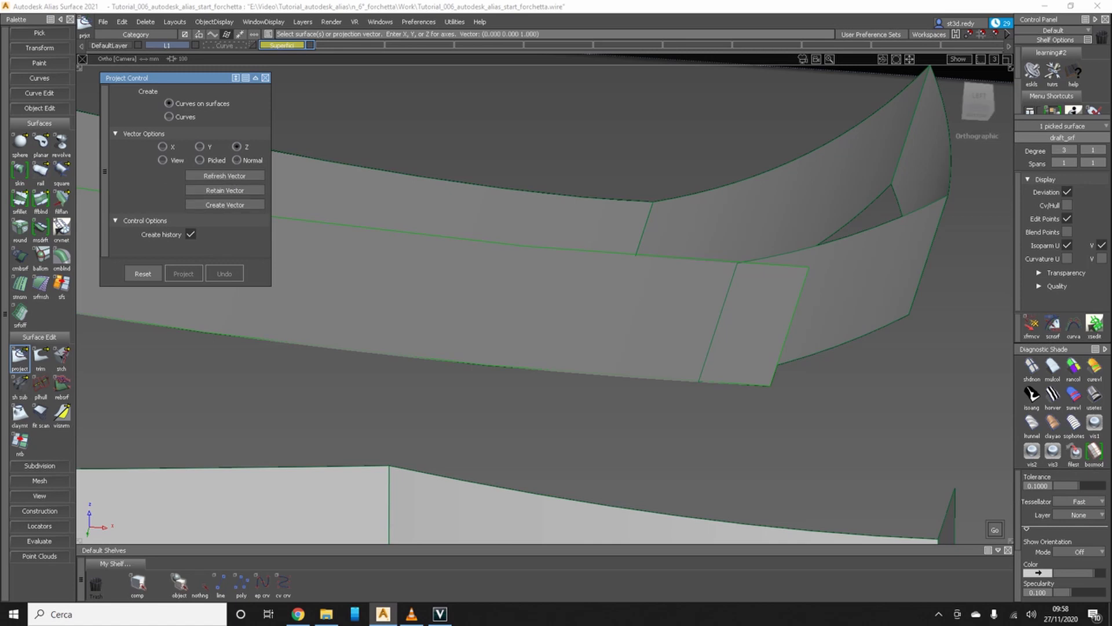
click(464, 302)
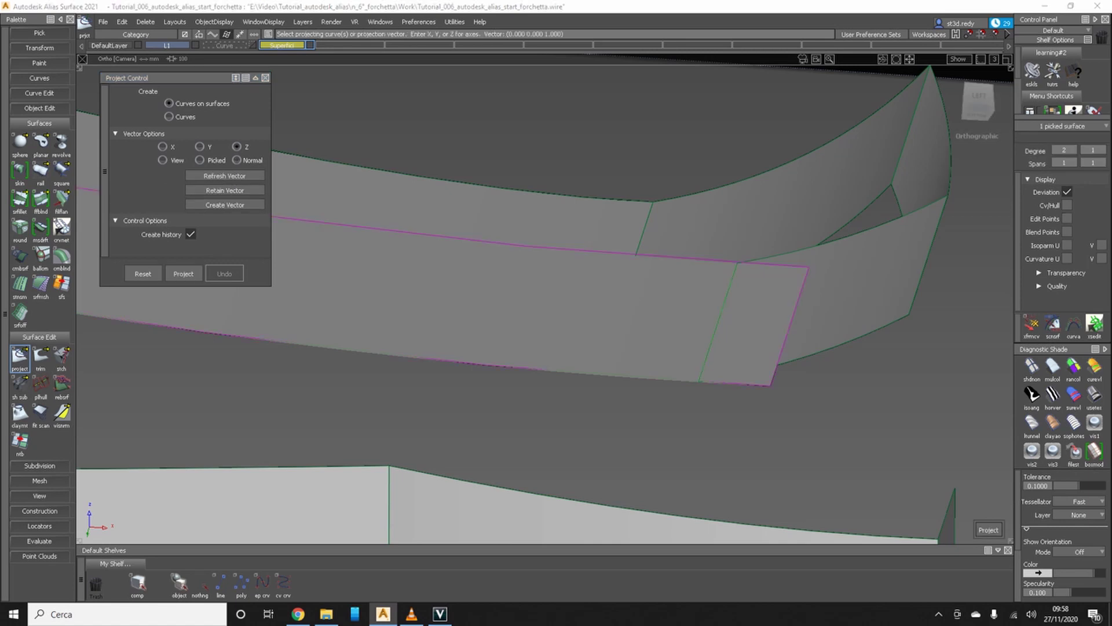
click(718, 322)
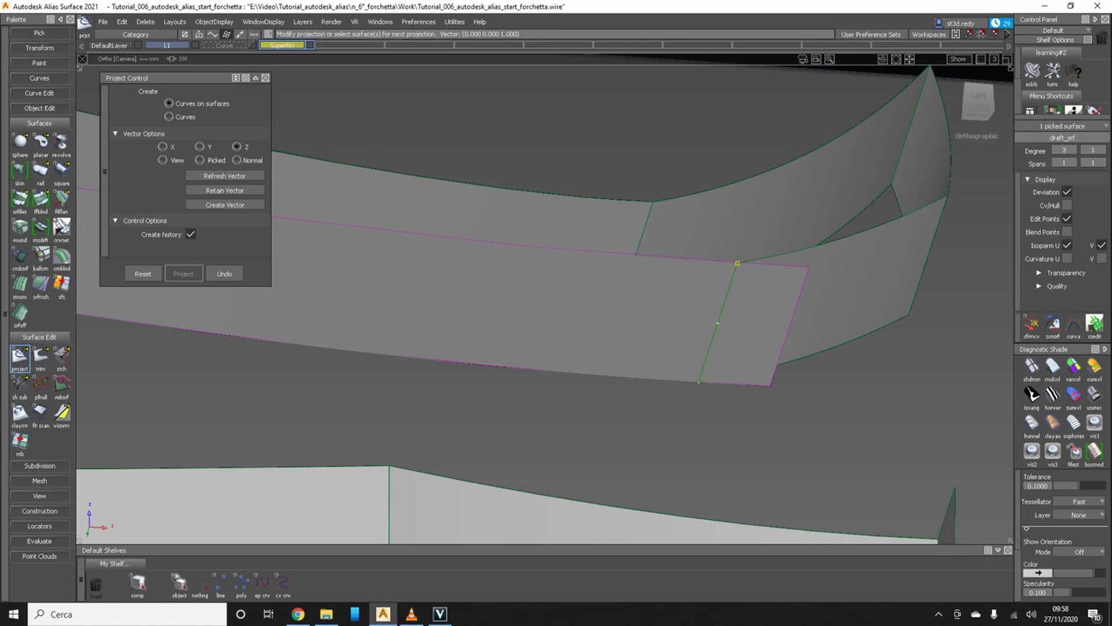
mouse_move(737, 300)
ctrl+shift+mouse_down()
mouse_move(695, 315)
mouse_move(740, 303)
ctrl+shift+mouse_up()
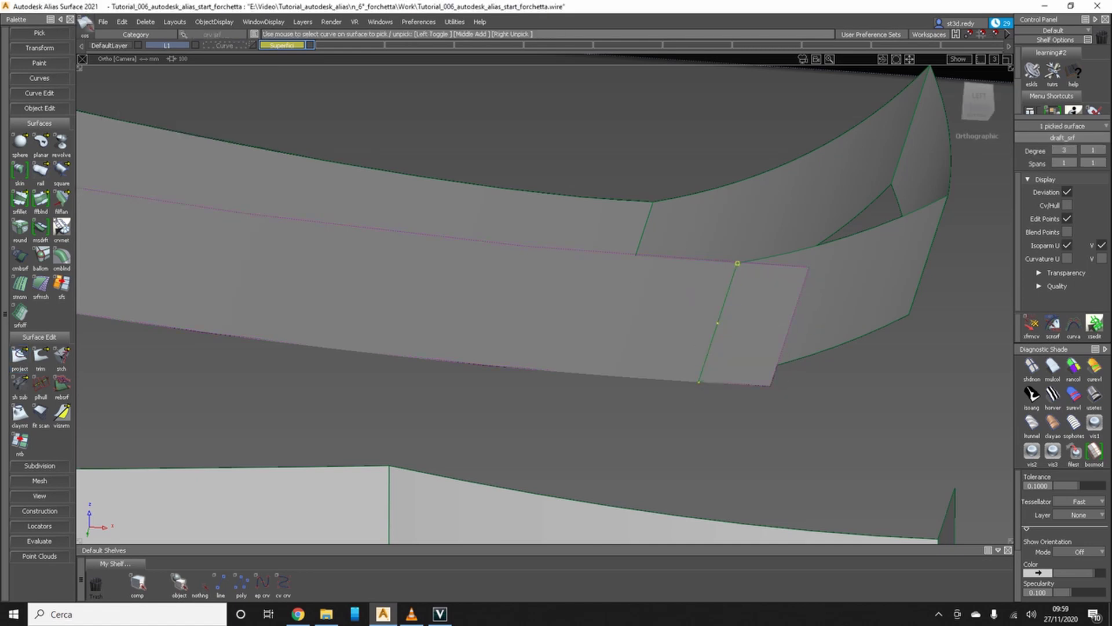
- Trim the lower handle surface at the projected curve, keeping the long portion and removing the overhanging end
click(40, 354)
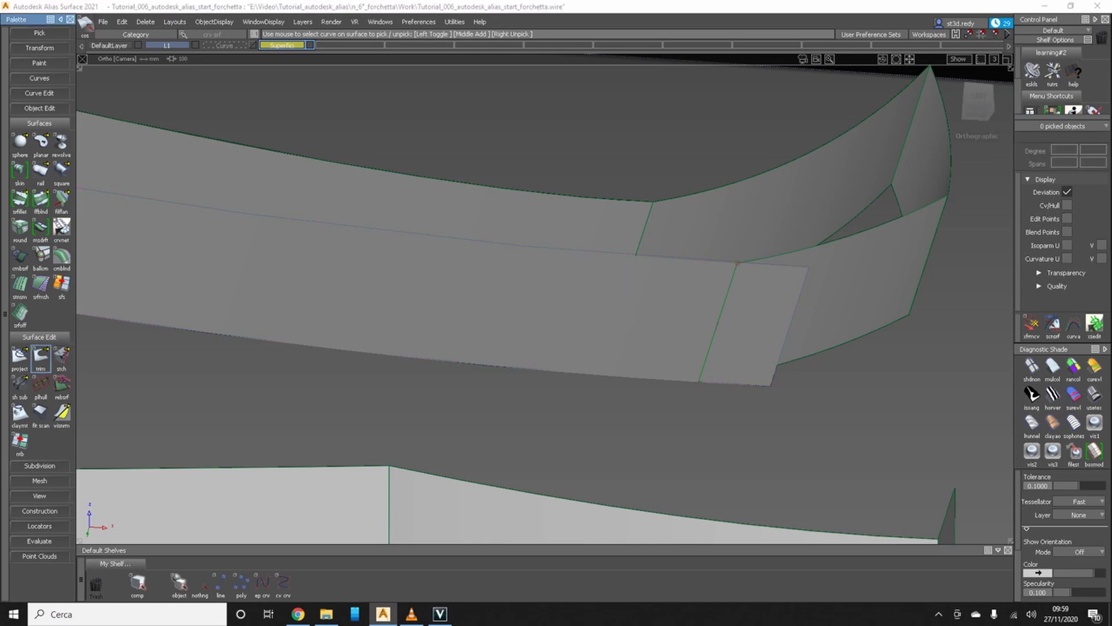
click(579, 304)
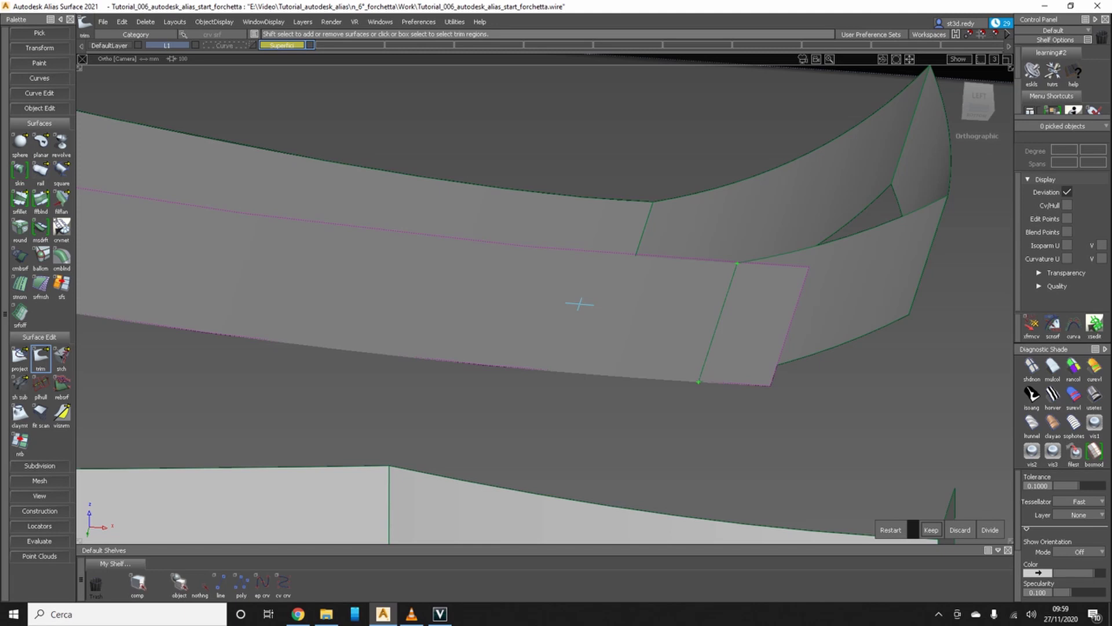
click(960, 529)
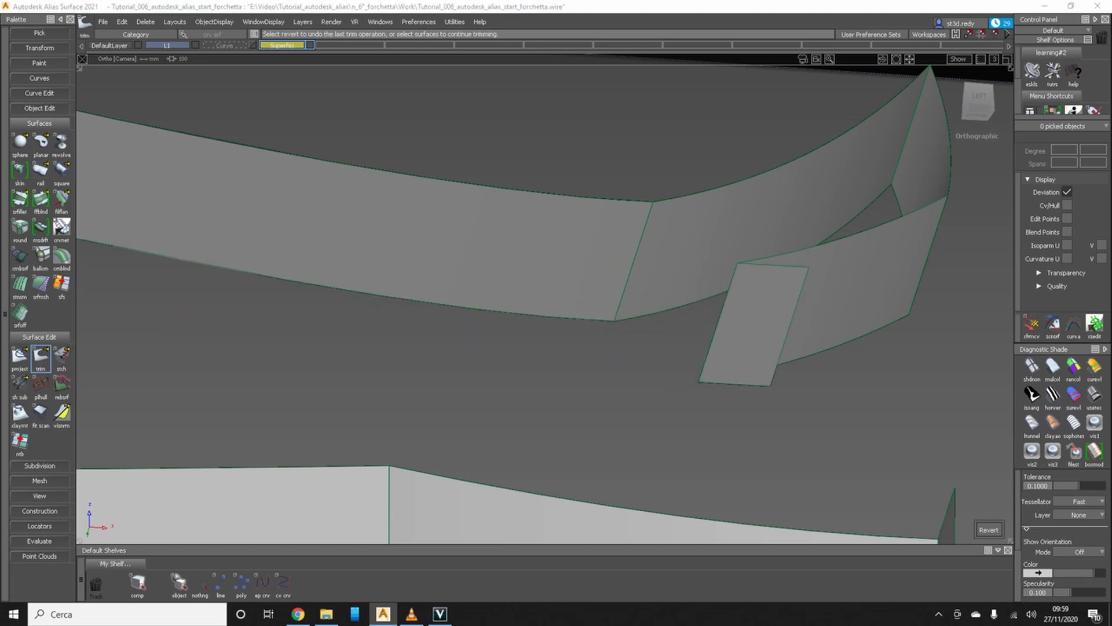
click(988, 530)
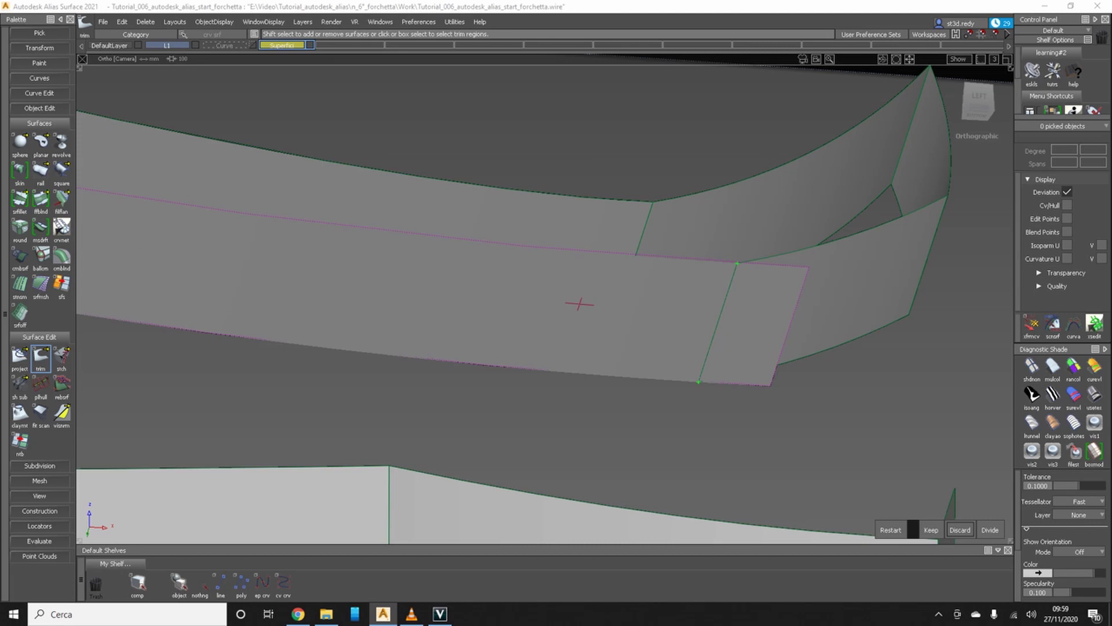
click(931, 529)
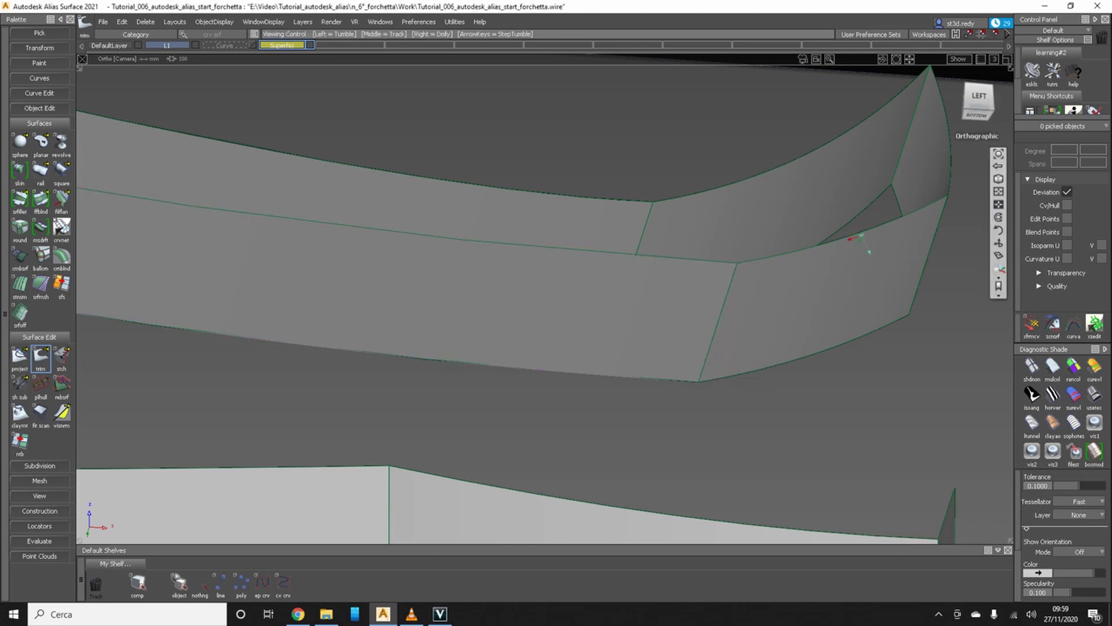
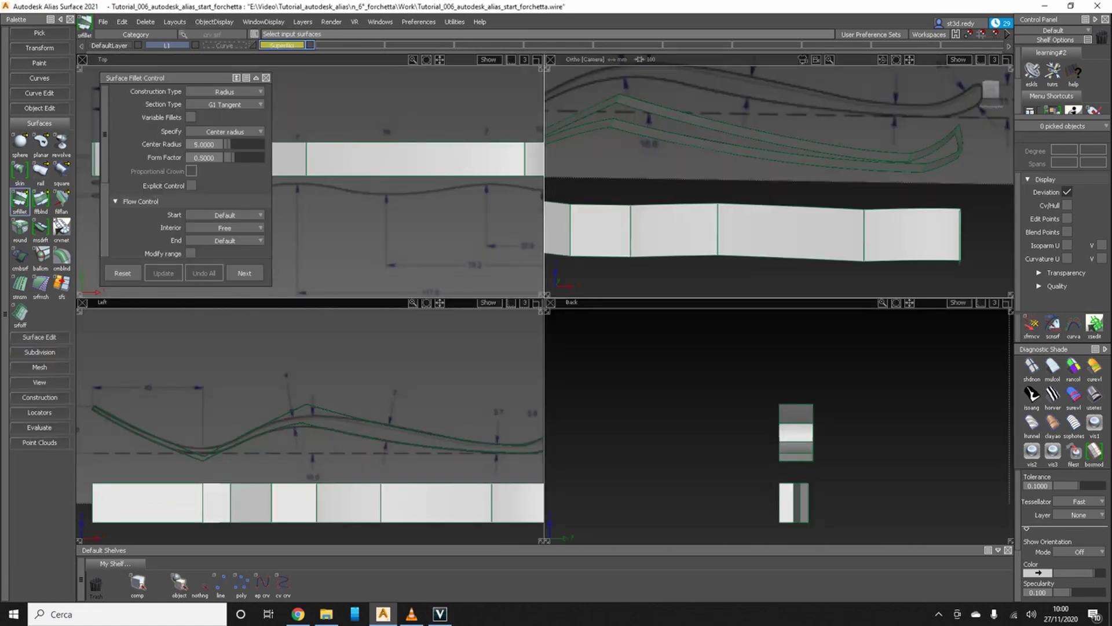
- Close the Surface Fillet options and arrange the views as All (Horizontal/Persp), with the fork framed in both
click(266, 78)
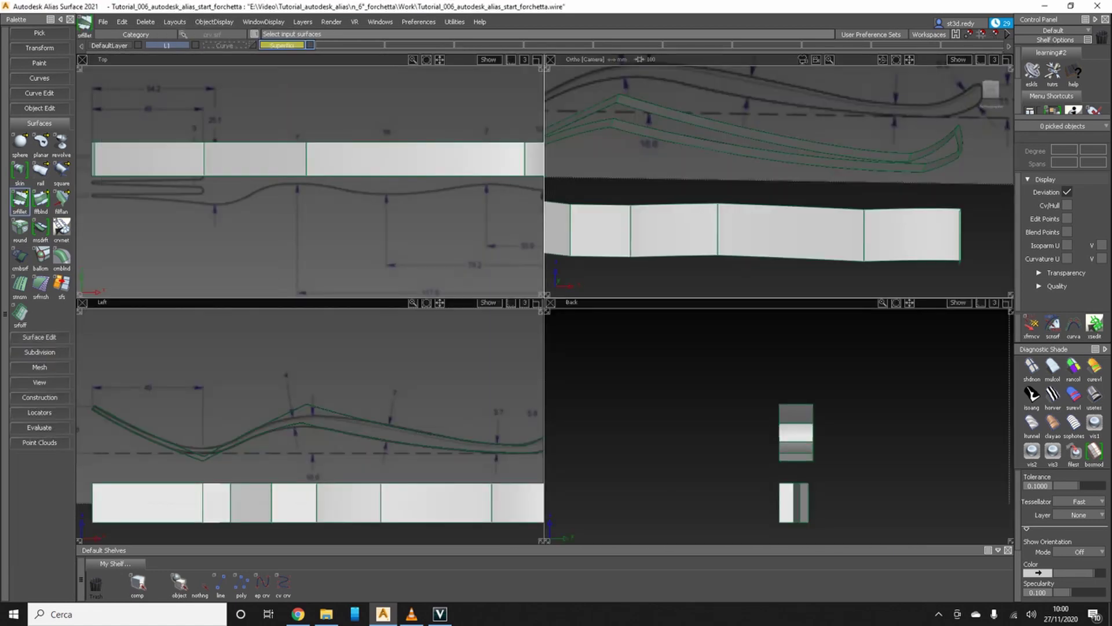
click(174, 22)
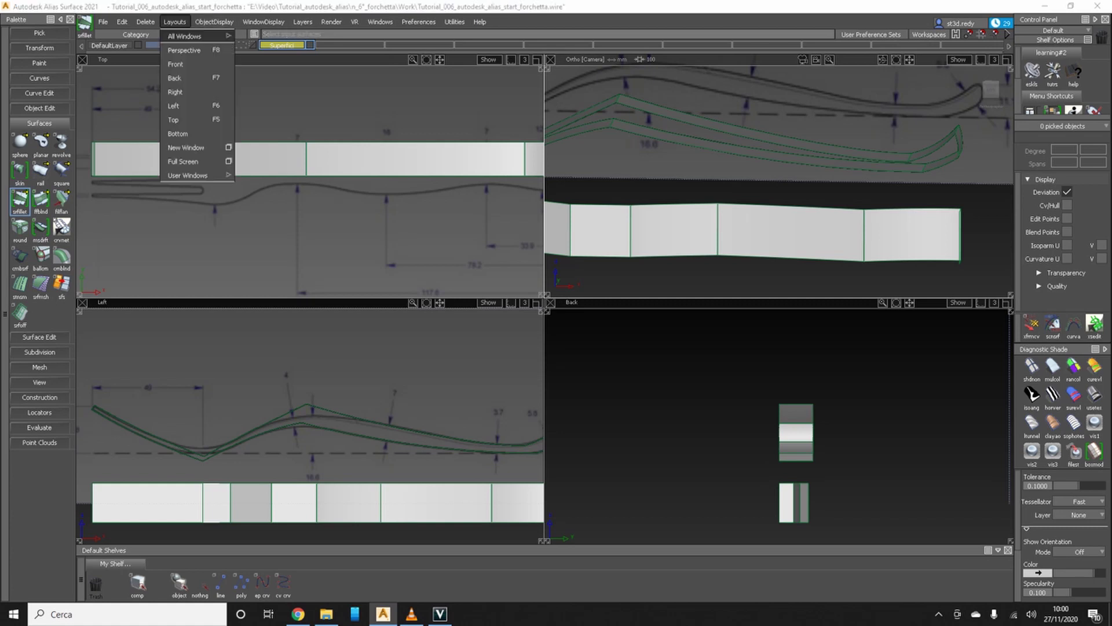
mouse_move(191, 36)
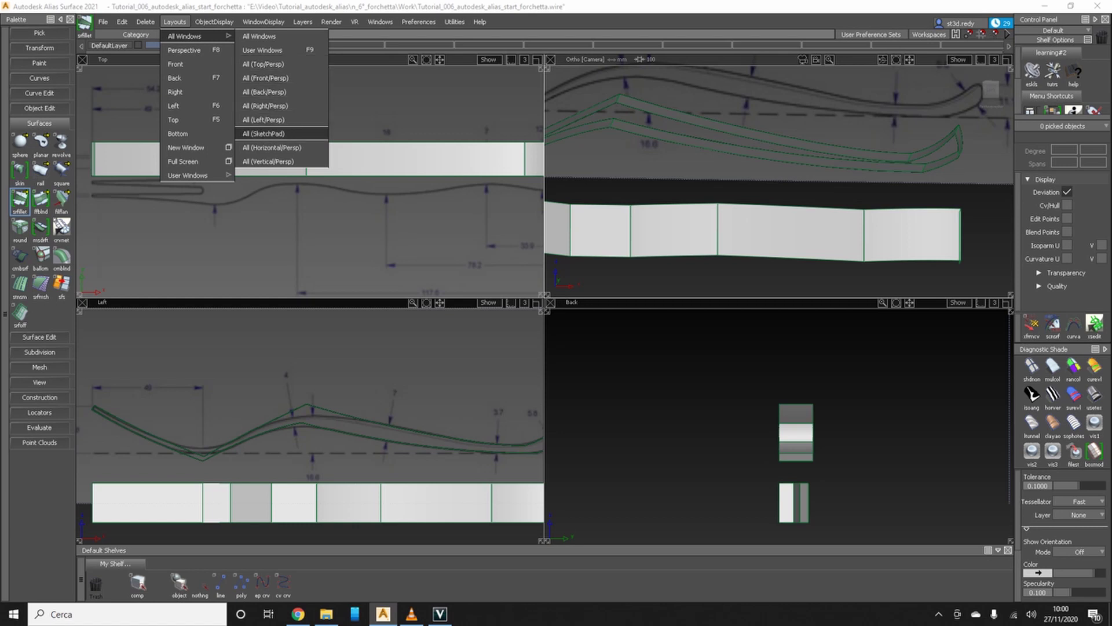
click(271, 147)
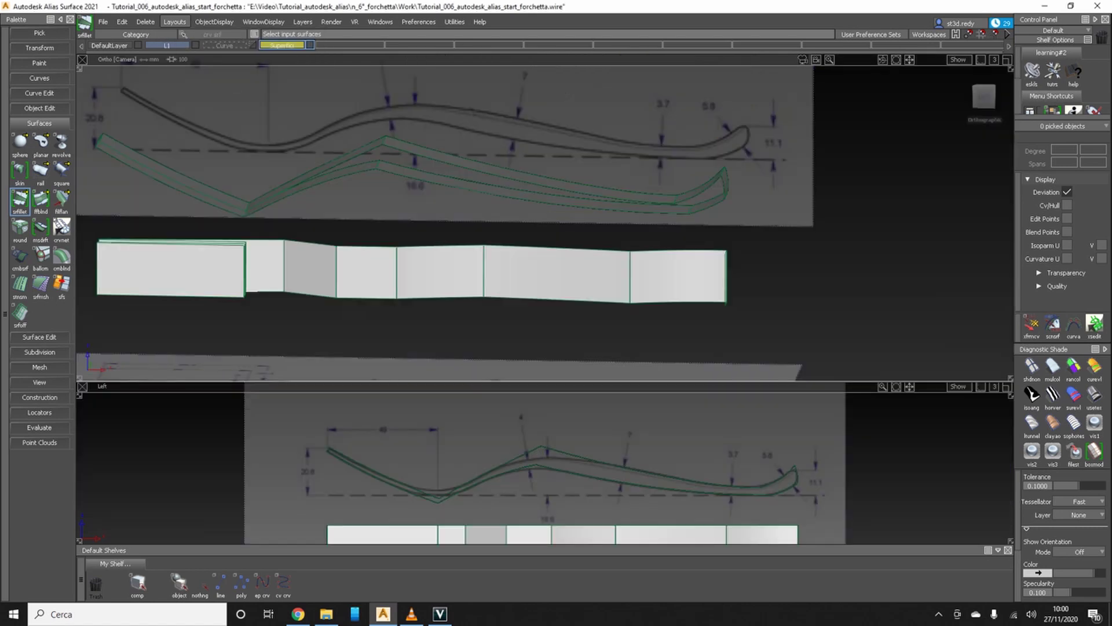
key(shift+alt)
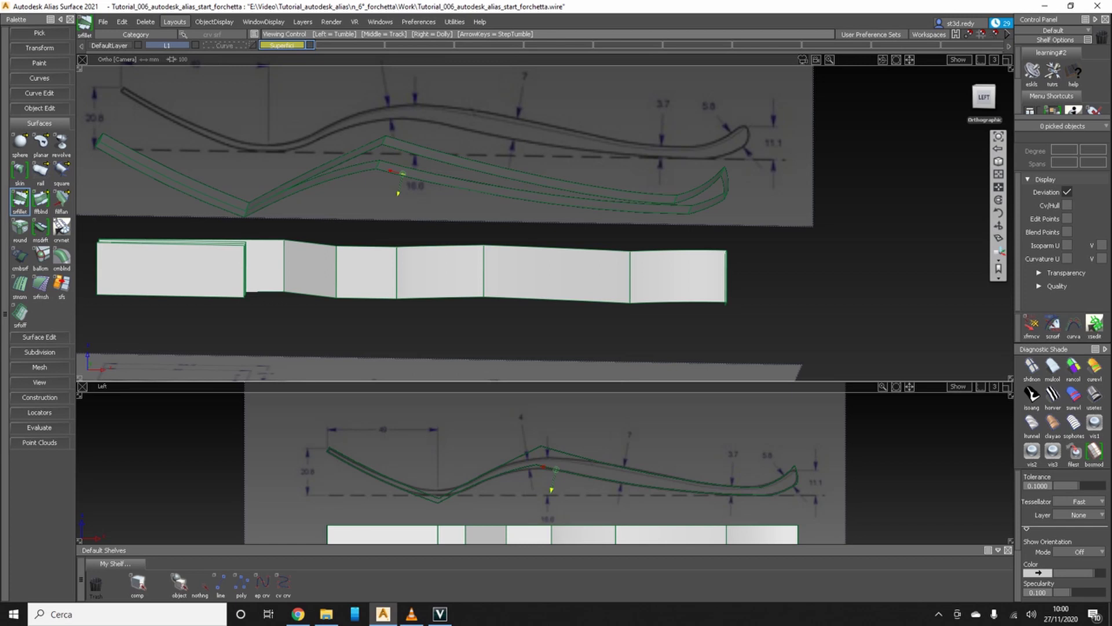
alt+shift+middle_drag(405, 174, 416, 136)
alt+shift+middle_drag(550, 463, 524, 443)
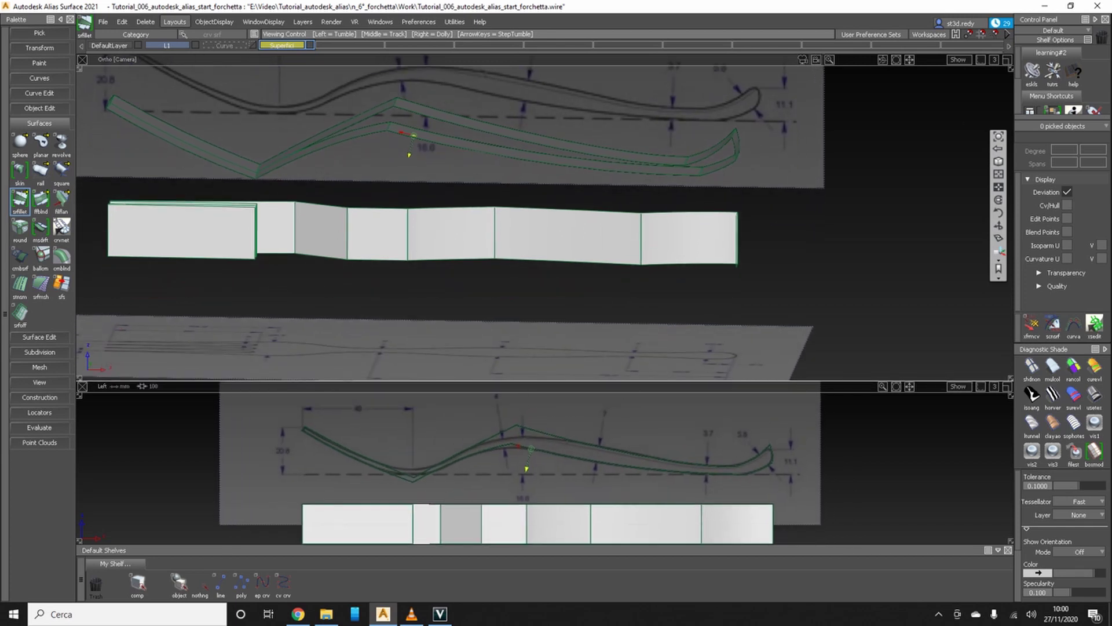
alt+shift+right_drag(531, 447, 547, 447)
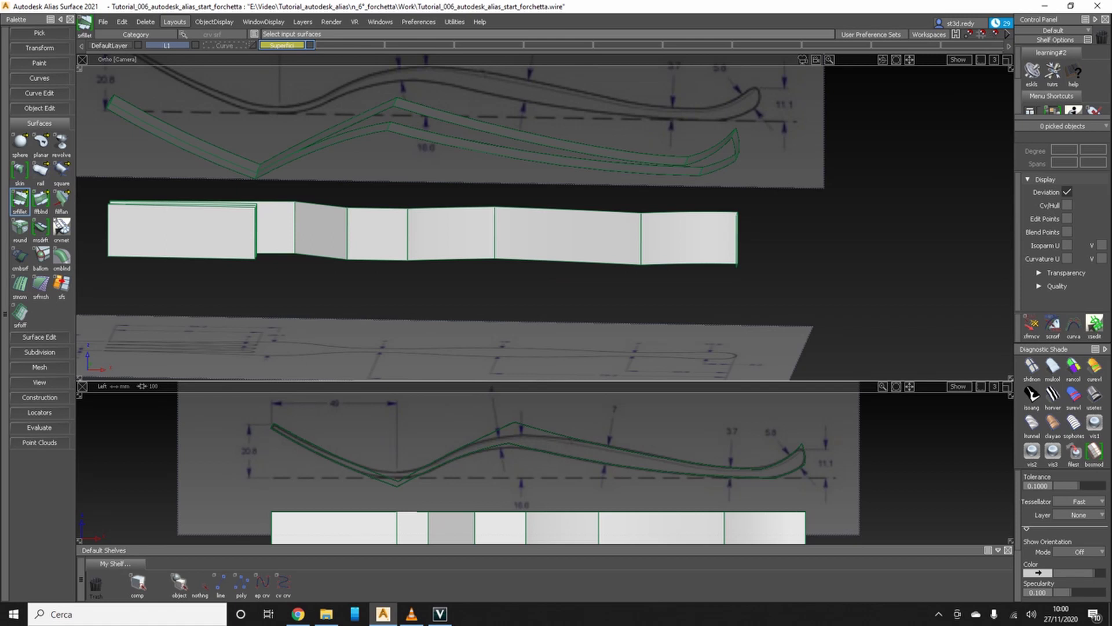
alt+shift+middle_drag(548, 448, 537, 458)
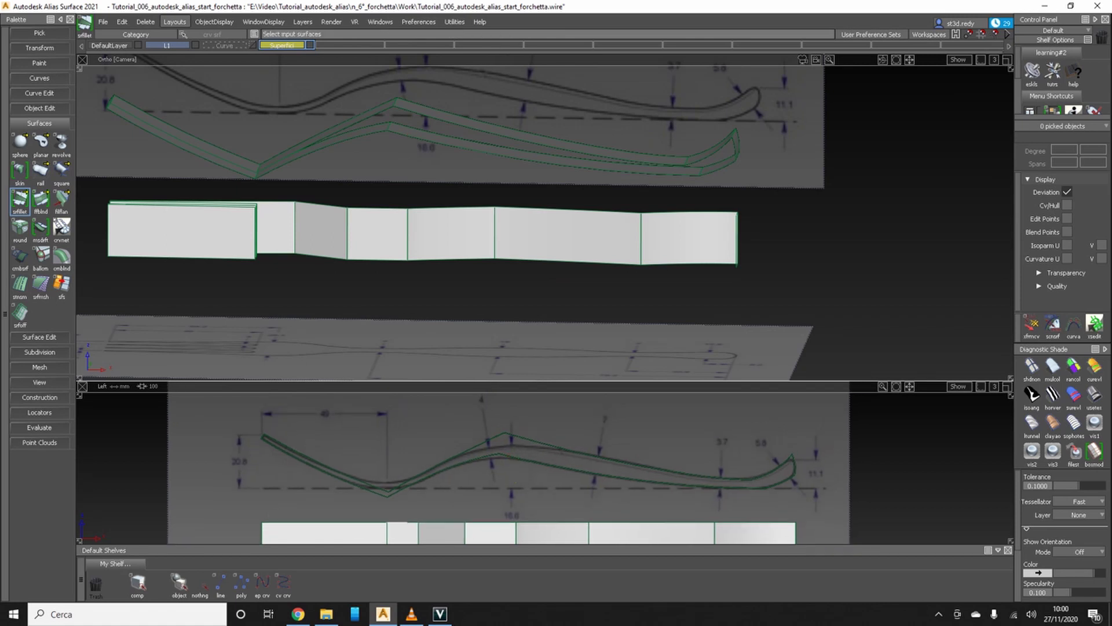
alt+shift+drag(522, 232, 570, 200)
alt+shift+right_drag(570, 200, 602, 199)
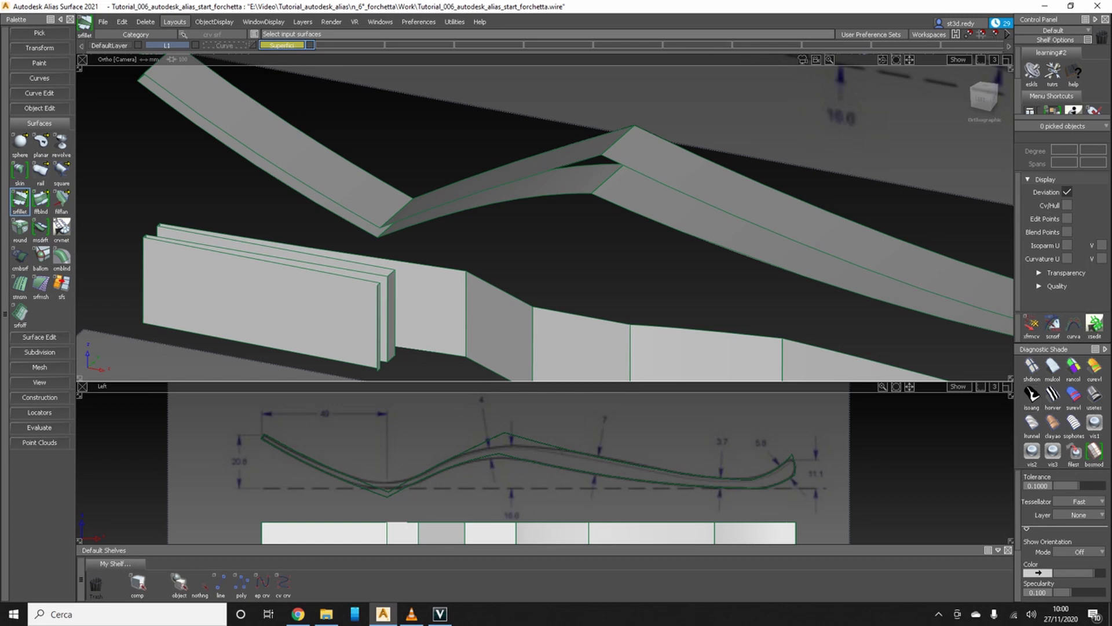
- Check the fork's side profile in a full-size Left view and return to the full-size camera view
key(F6)
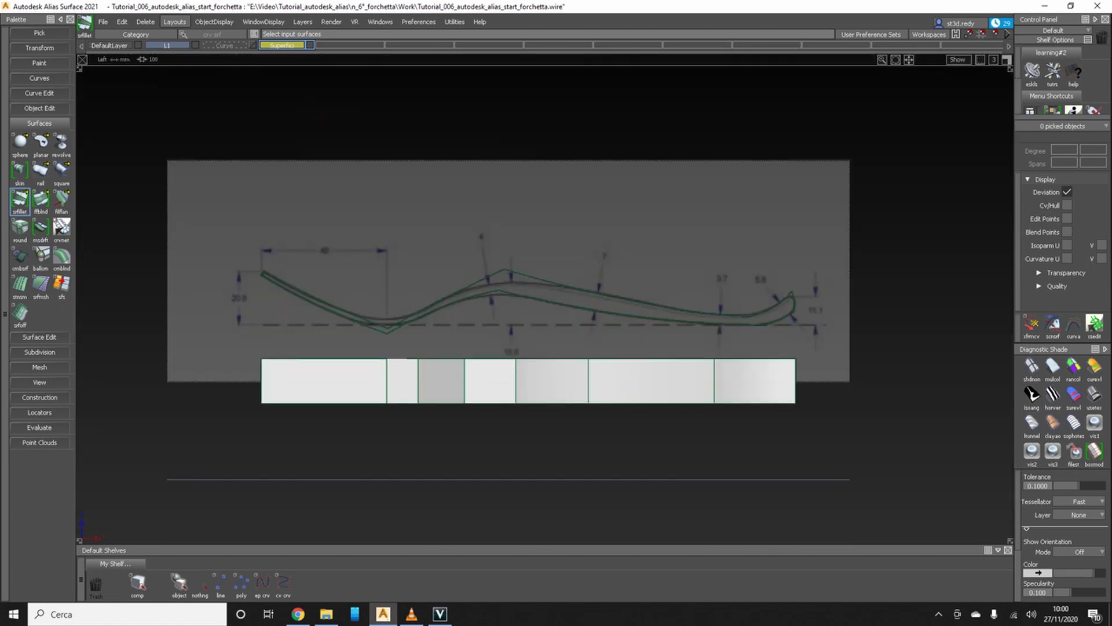
alt+shift+click(386, 306)
key(F6)
key(F6)
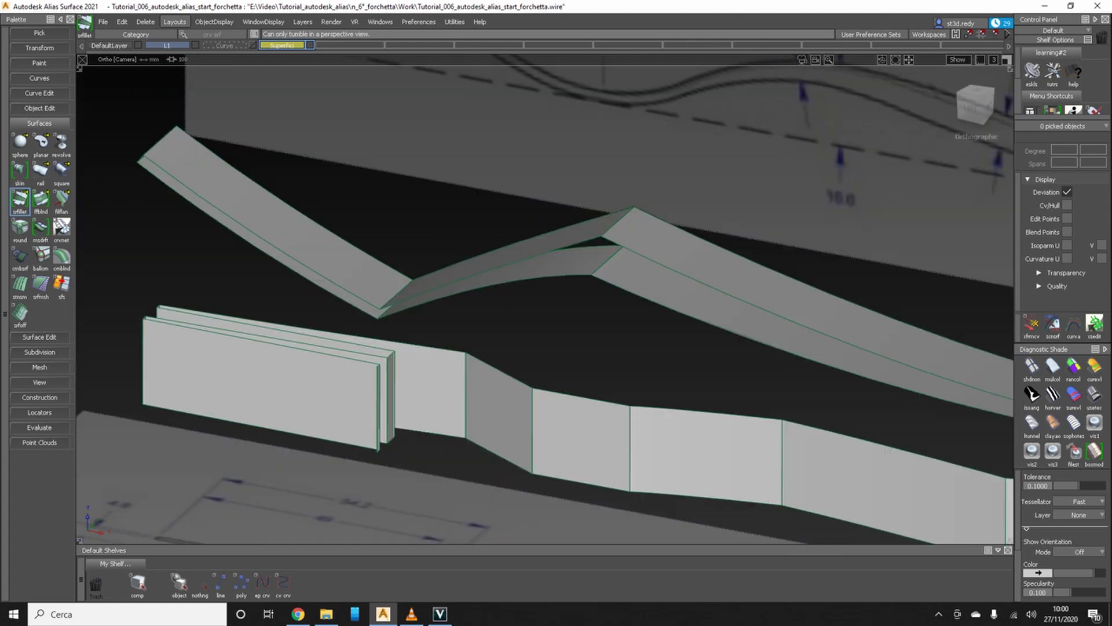
- Arrange the workspace with the camera view stacked above the Left side view of the fork
key(F6)
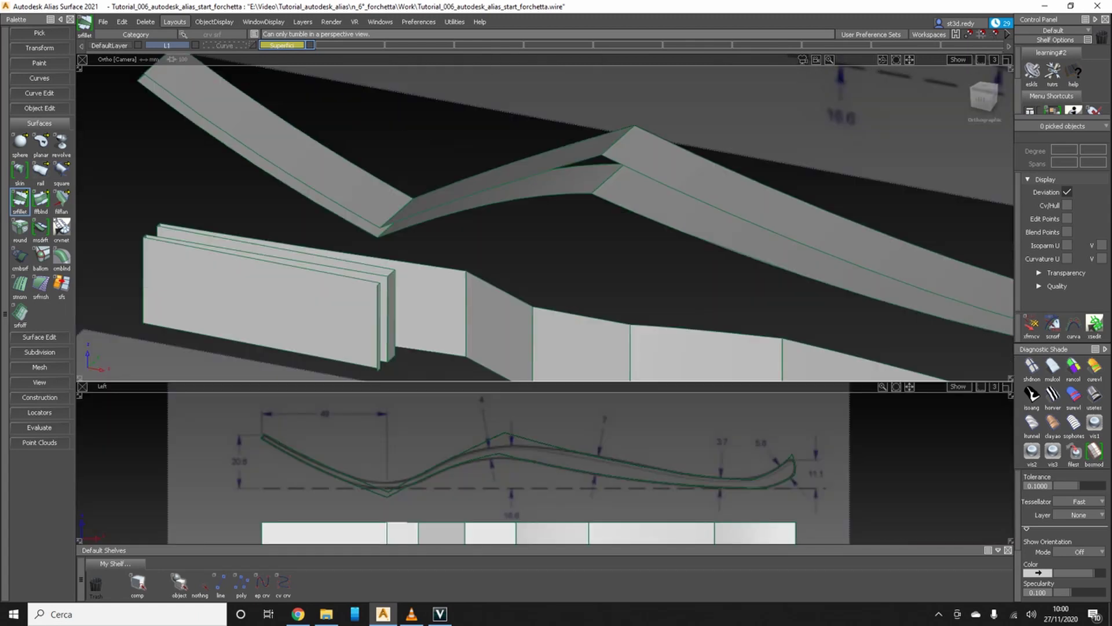
click(174, 22)
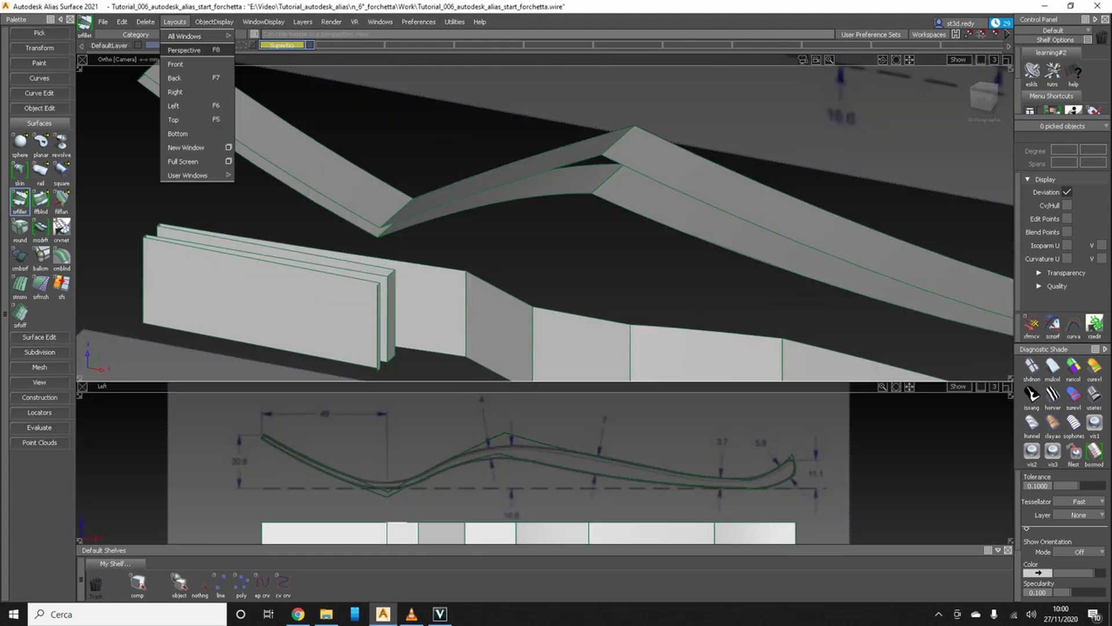
click(185, 50)
click(174, 21)
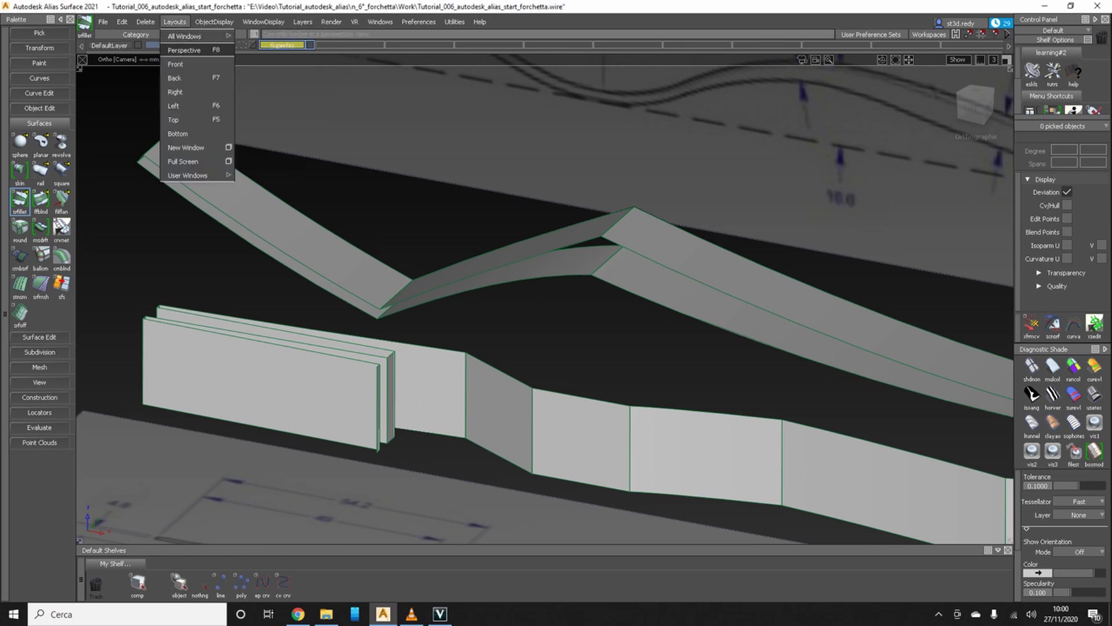
click(264, 119)
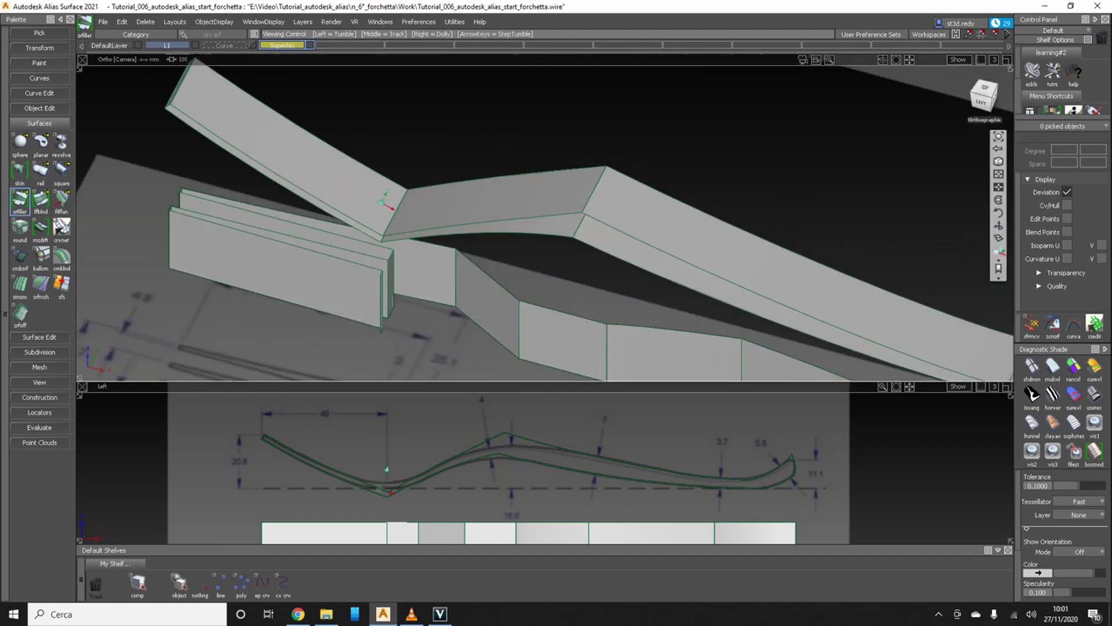
- Build a surface fillet between the upper tine surface and the adjoining upper neck surface, with a form factor of 1
click(289, 150)
click(498, 168)
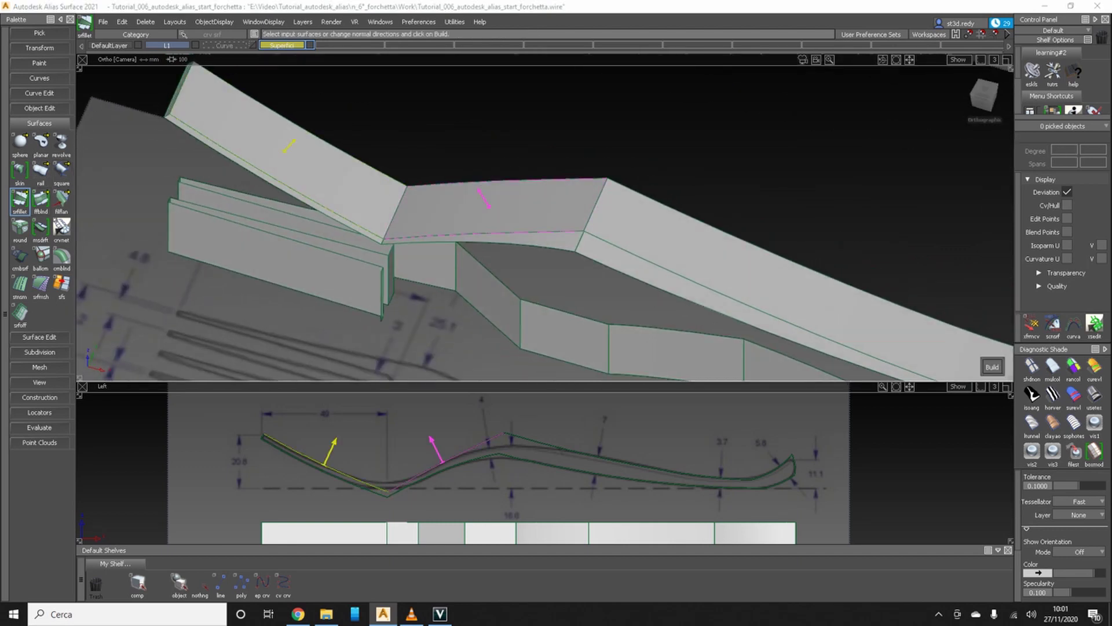
click(992, 367)
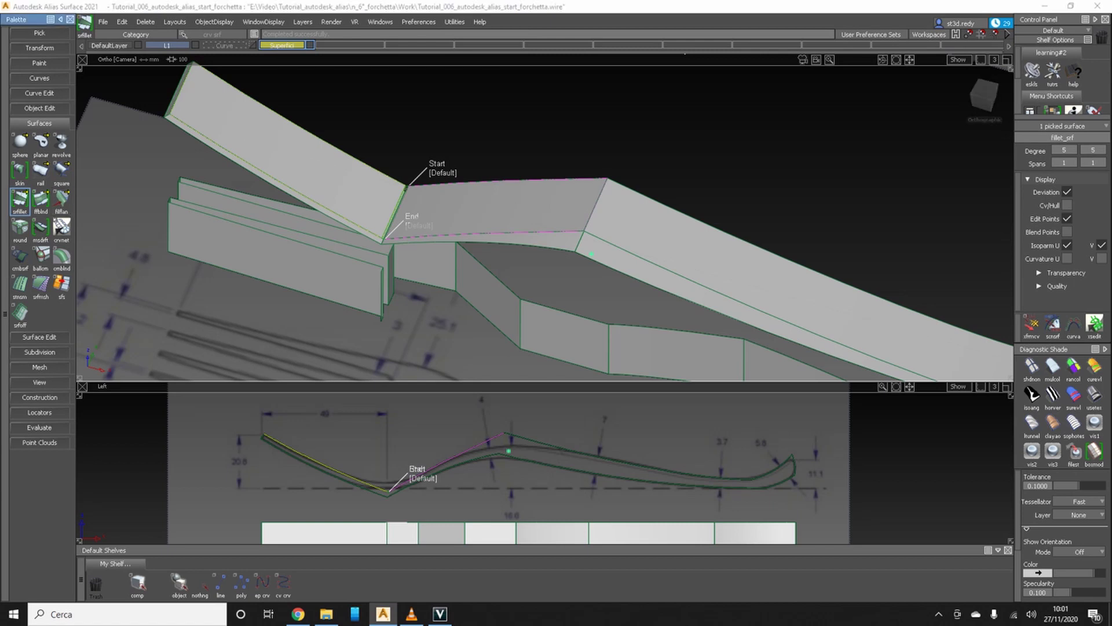
click(213, 157)
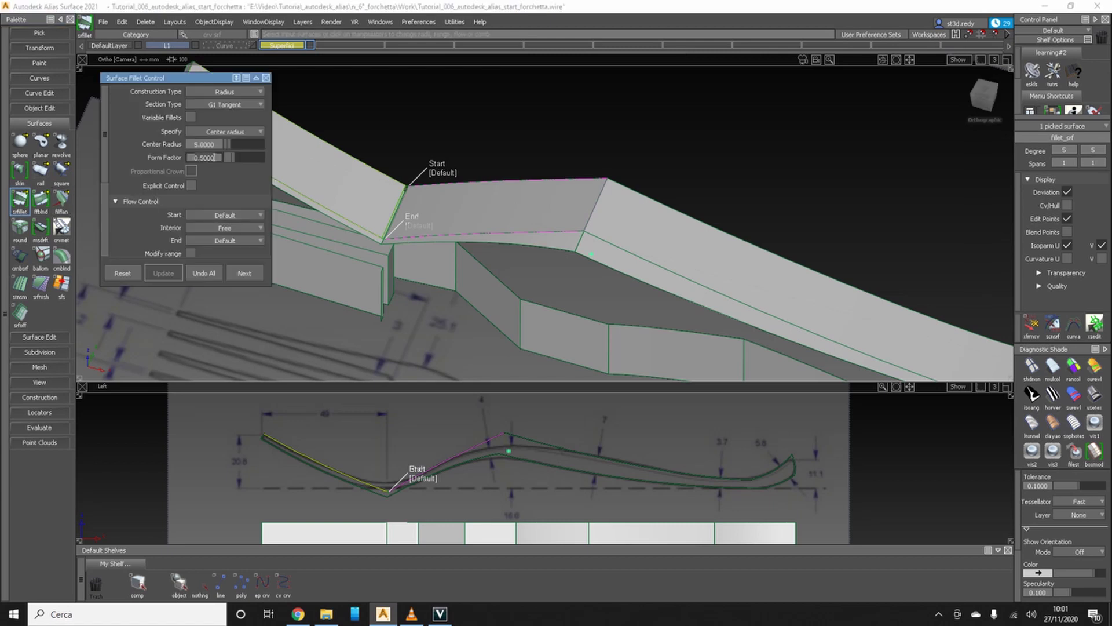
text(1)
key(Return)
- Change the fillet's construction type to Chord and its section type to G2 Curvature
click(224, 92)
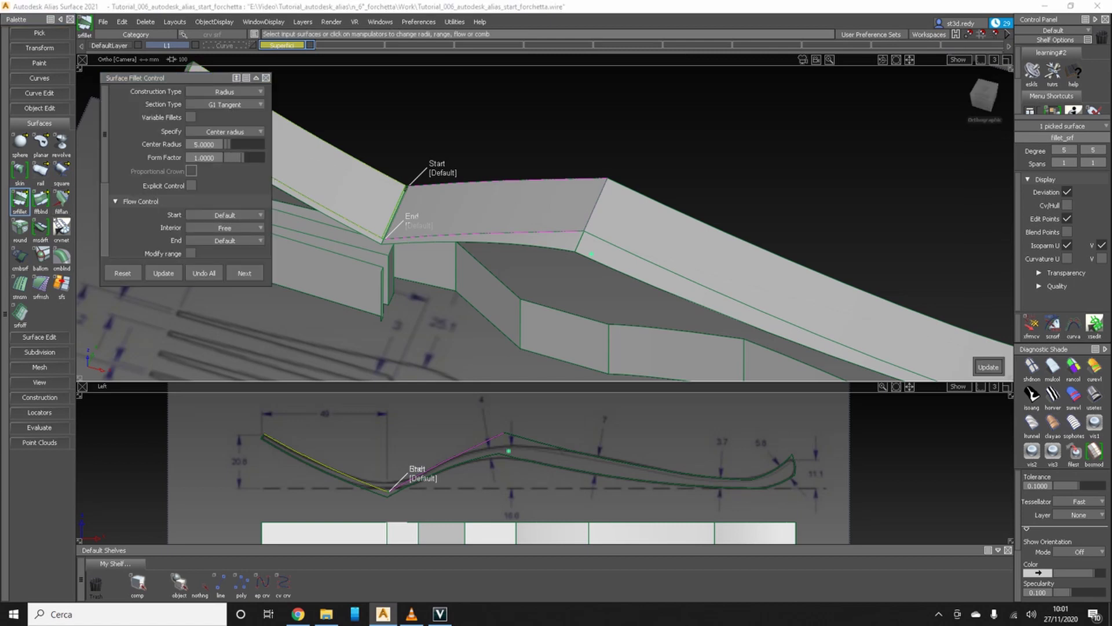
click(225, 105)
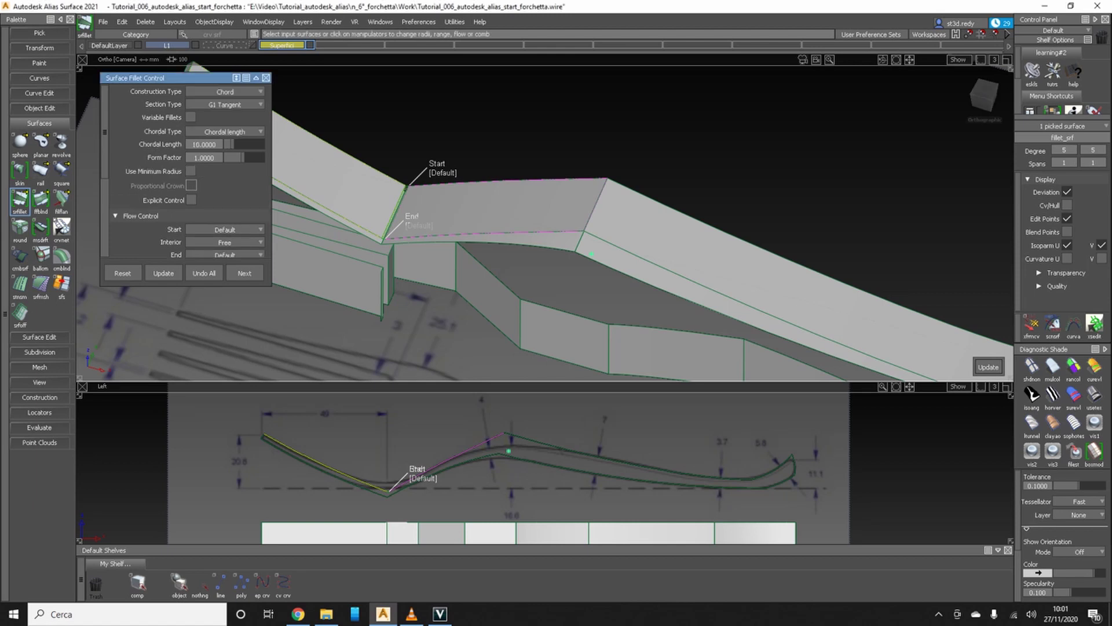
click(225, 104)
click(225, 117)
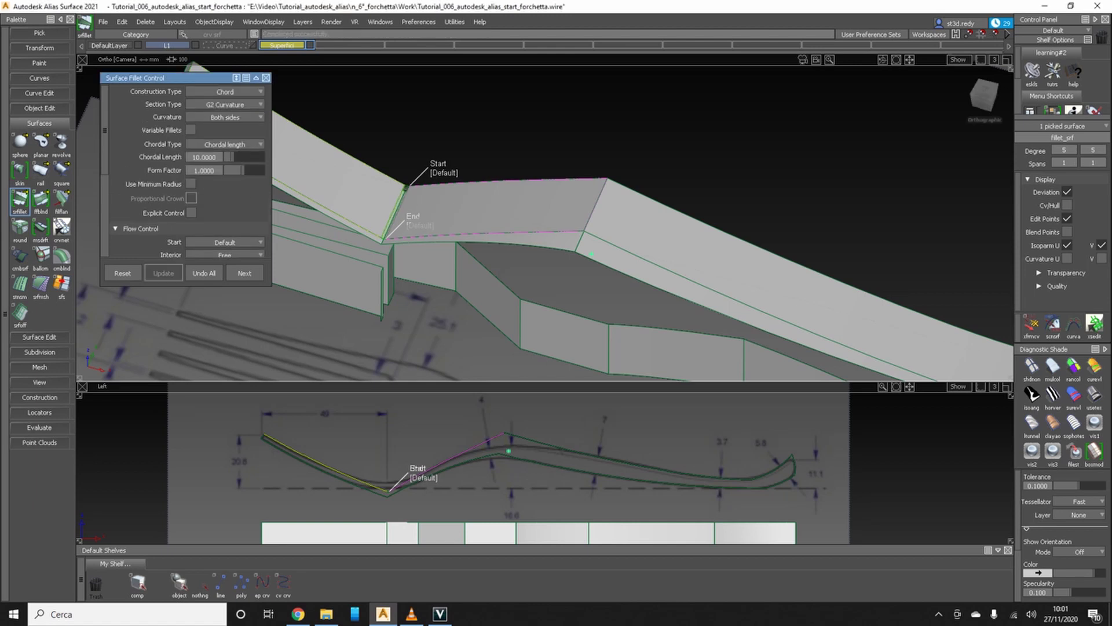
- Try chordal lengths of 100 and 350 on the fillet between the tine and neck surfaces
click(204, 157)
text(100)
key(Return)
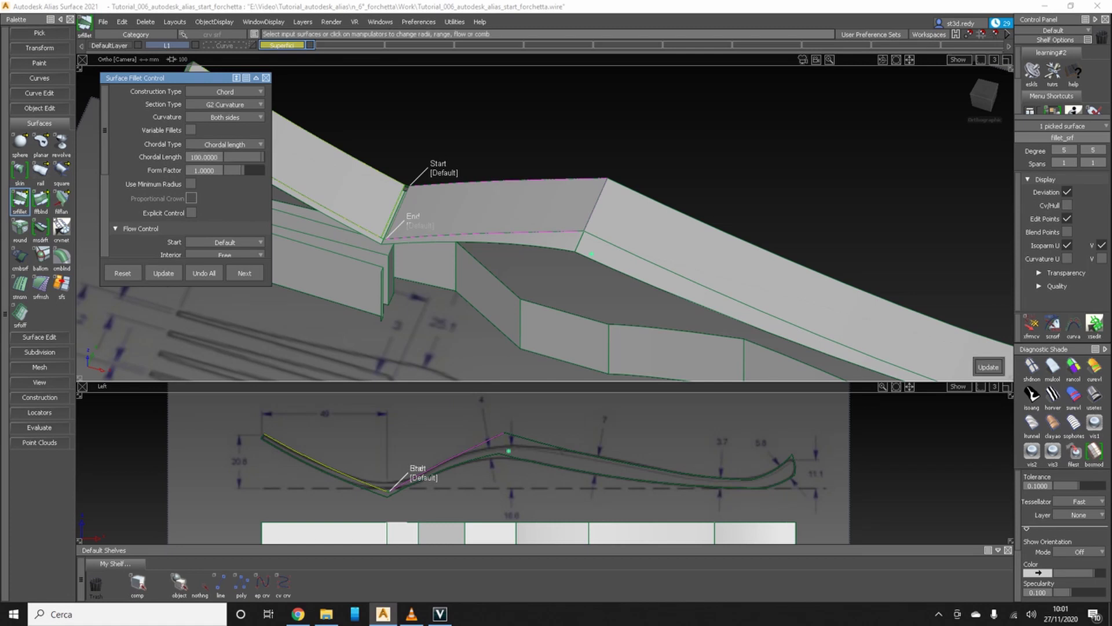
text(350)
key(Return)
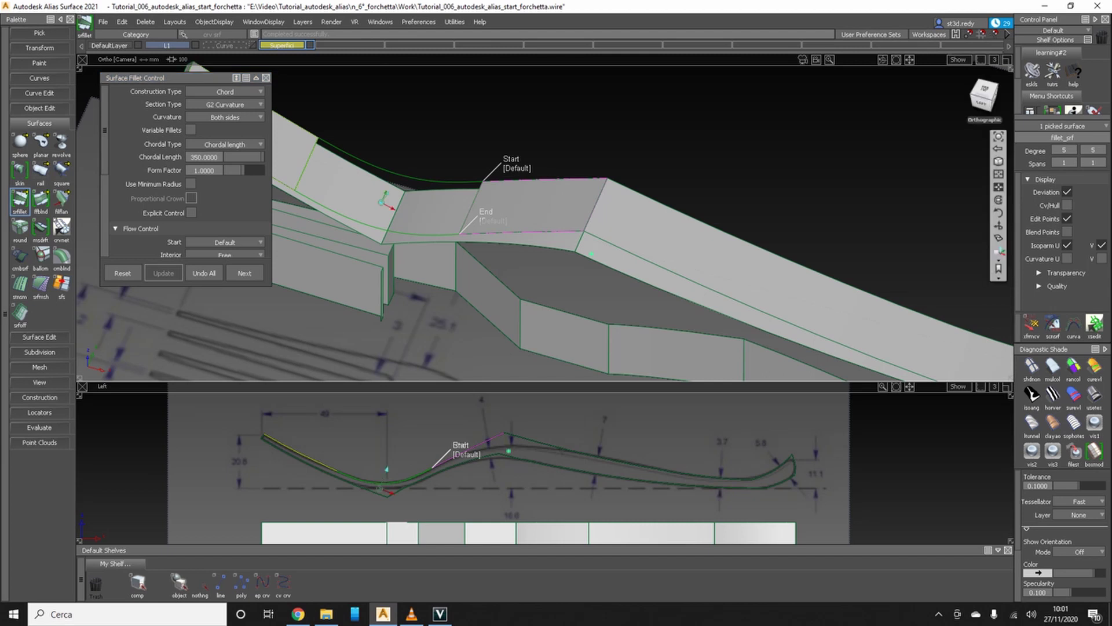
- Set the tine-to-neck fillet's chordal length to 375 to match the blueprint profile, and close the stray help window
scroll(382, 485, up, 4)
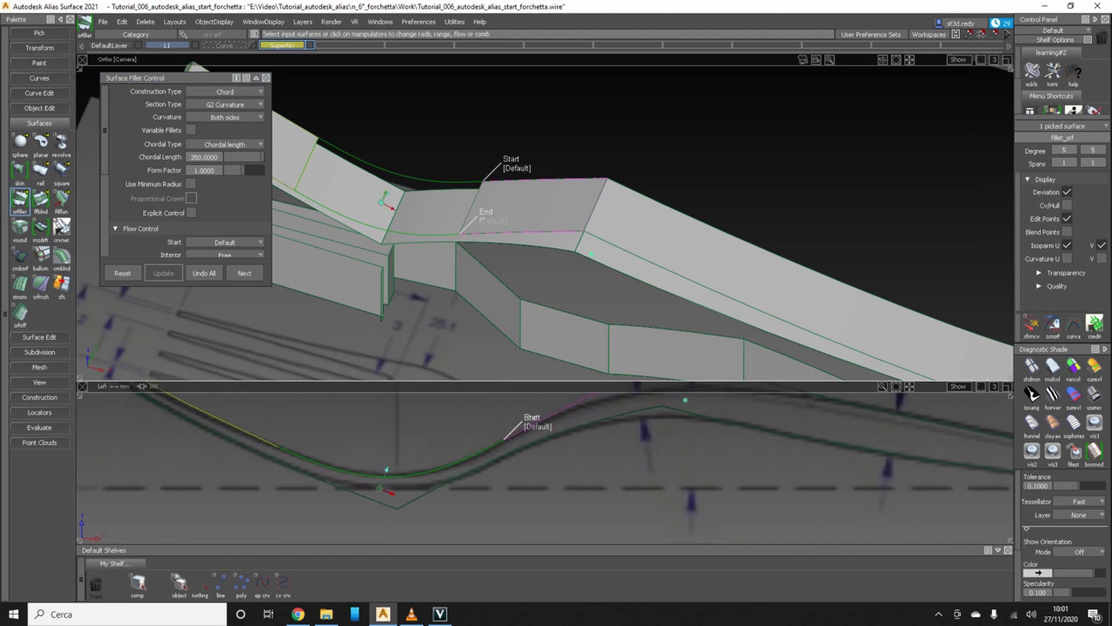
alt+shift+middle_drag(544, 463, 581, 514)
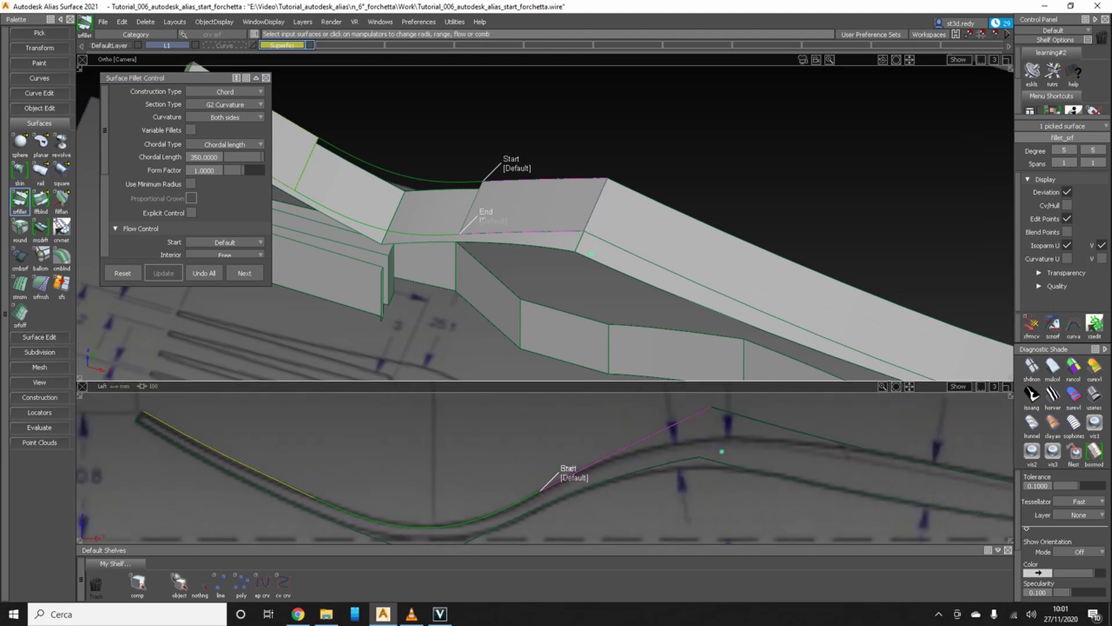
click(219, 157)
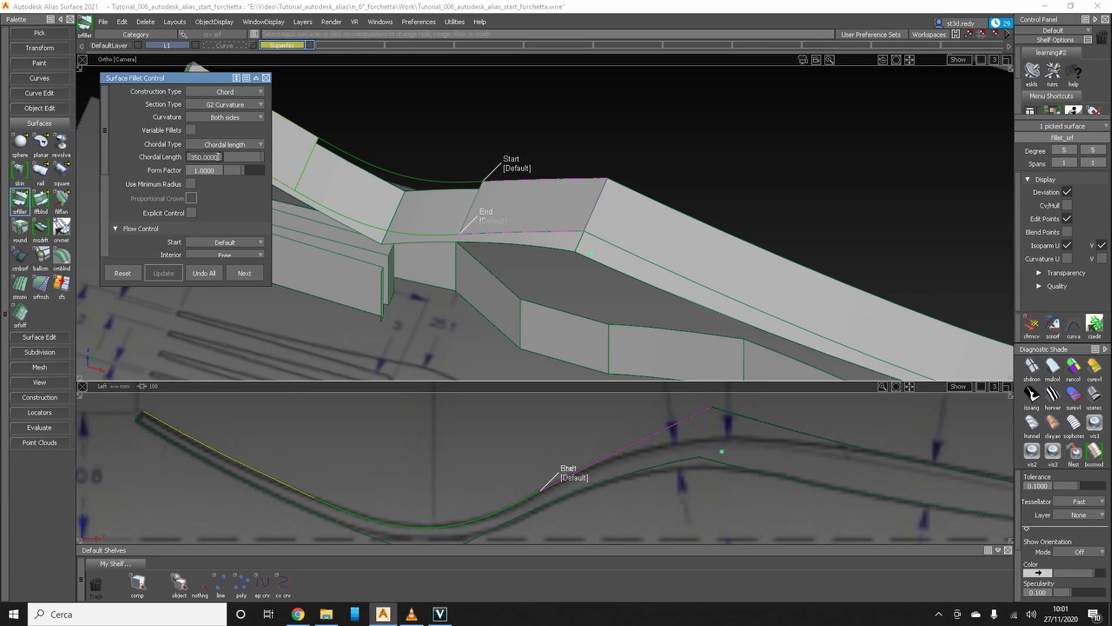
text(375)
key(Return)
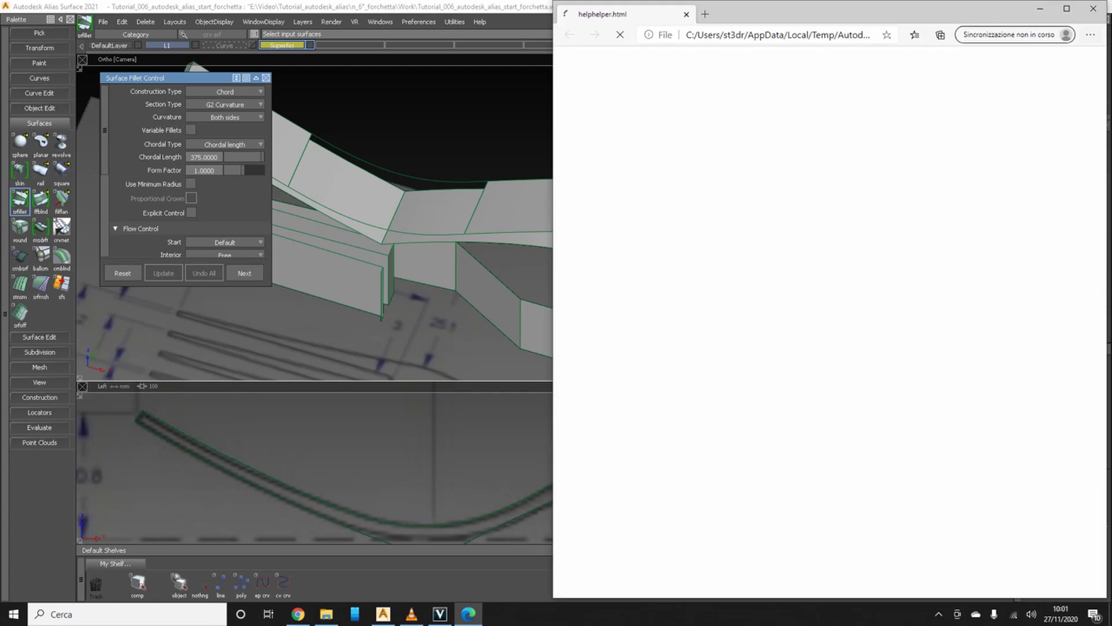
click(1093, 8)
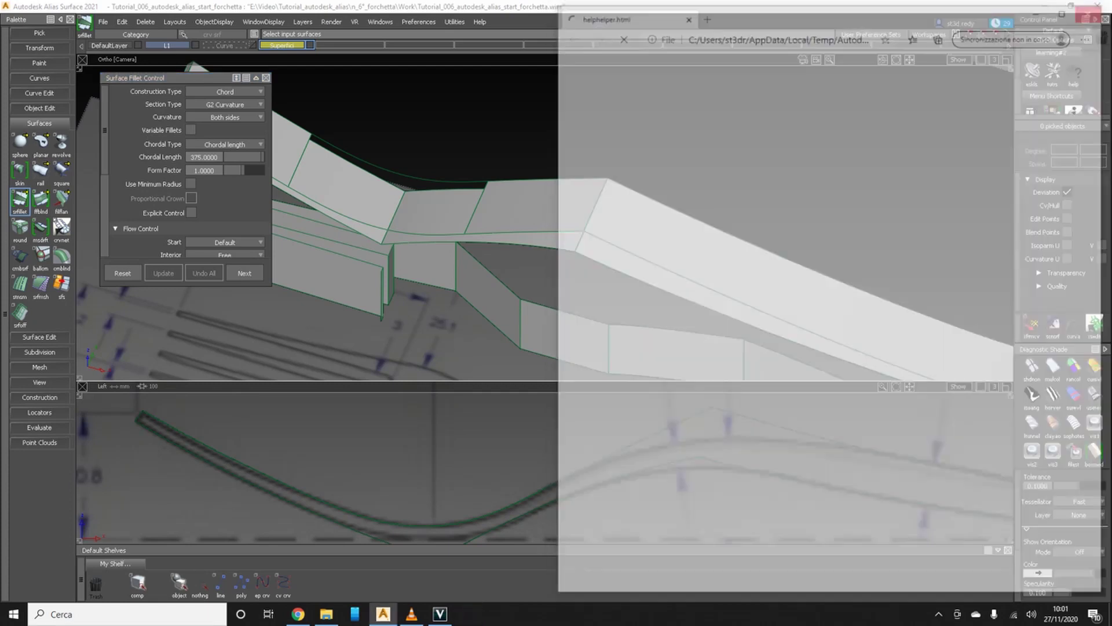
- Pick the upper handle surface and display its control vertices and hull
alt+shift+drag(441, 231, 466, 210)
alt+shift+middle_drag(549, 518, 266, 492)
click(453, 518)
click(1067, 205)
- Move the upper handle surface's first CV row down onto the blueprint's crest in the side view, accepting removal of construction history
alt+shift+middle_drag(521, 463, 533, 457)
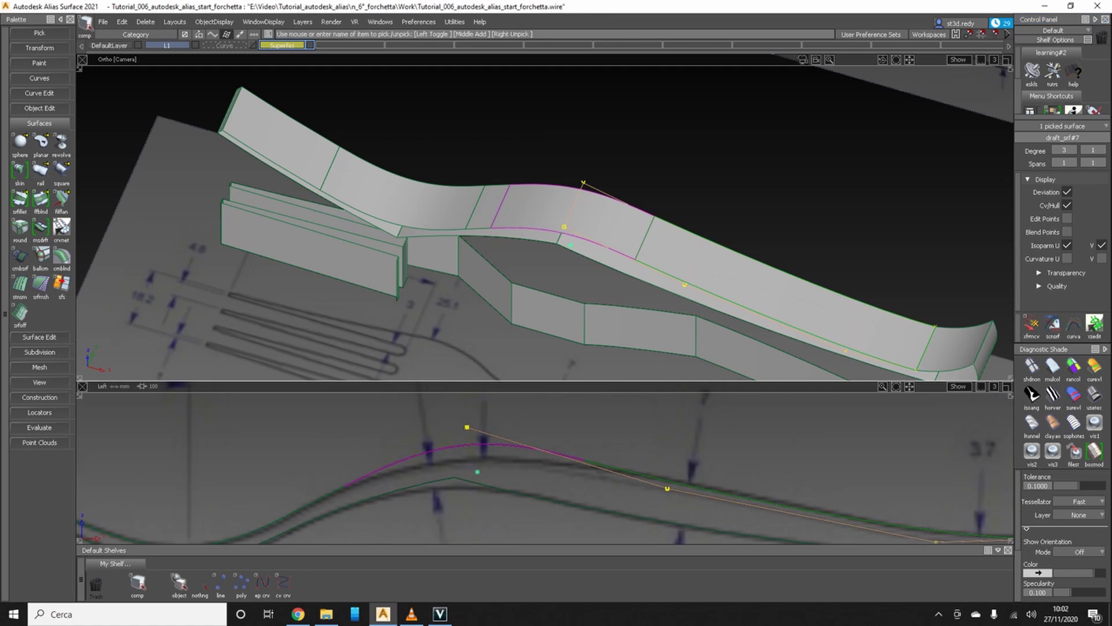
click(688, 442)
alt+shift+middle_drag(687, 442, 684, 477)
key(m)
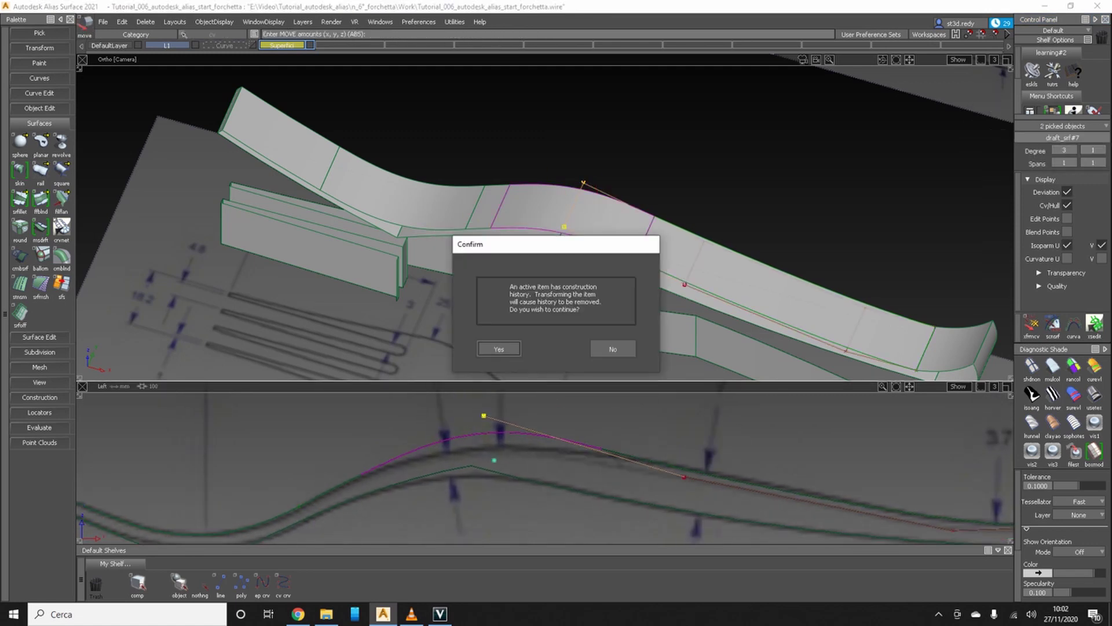
key(Return)
drag(486, 417, 501, 440)
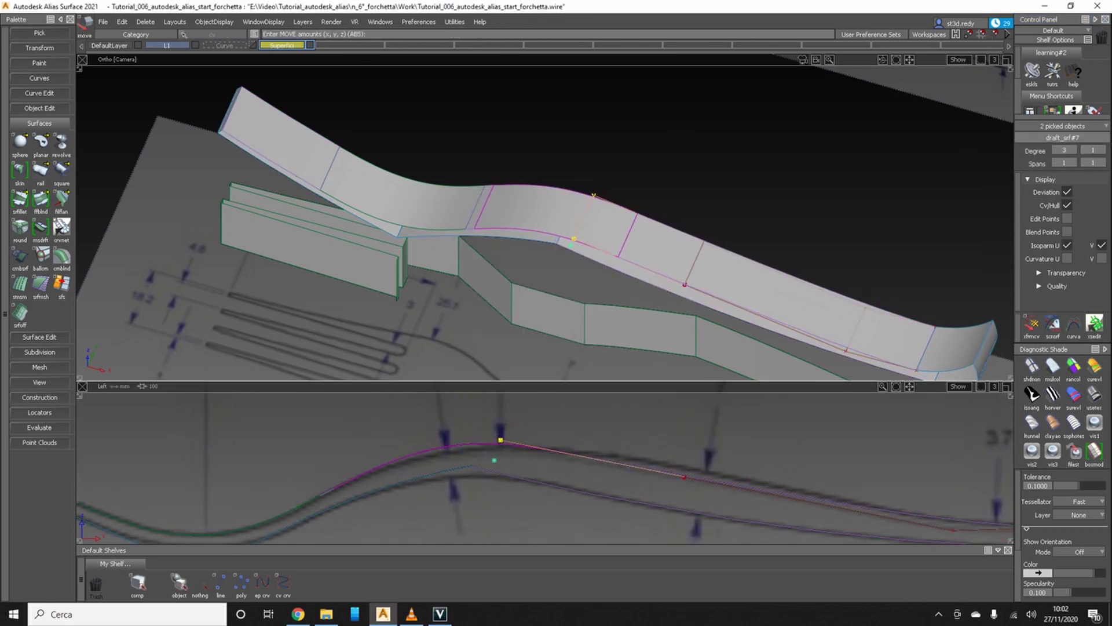
- Move the upper handle surface's second CV row toward the curled tip and shift the first row about 30 mm along X
key(F2)
click(684, 477)
key(m)
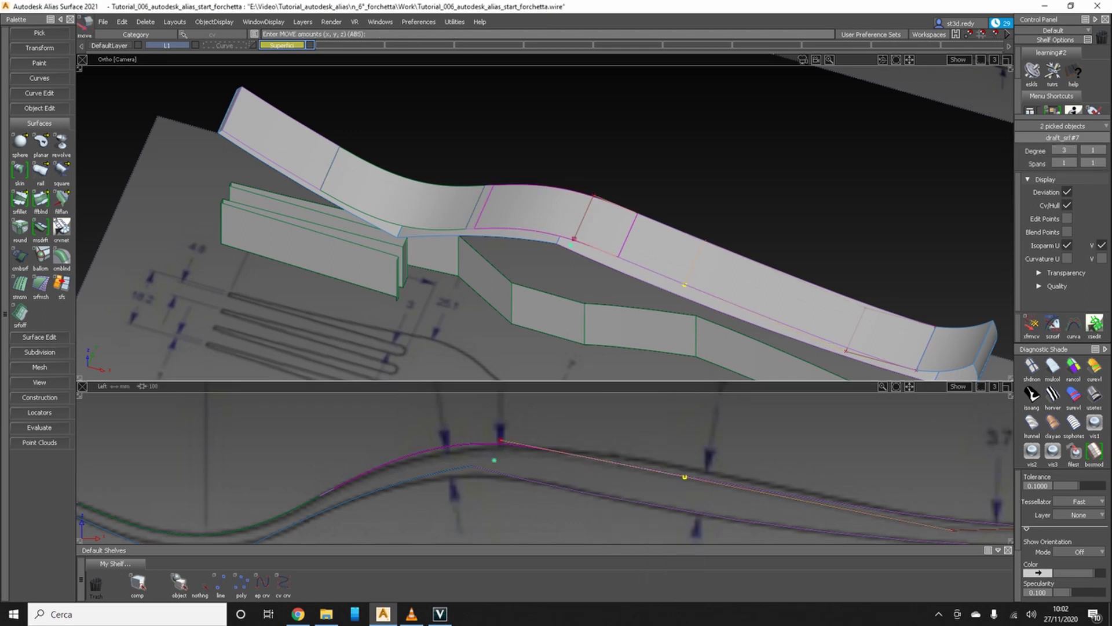
drag(684, 476, 749, 468)
ctrl+shift+drag(479, 451, 508, 450)
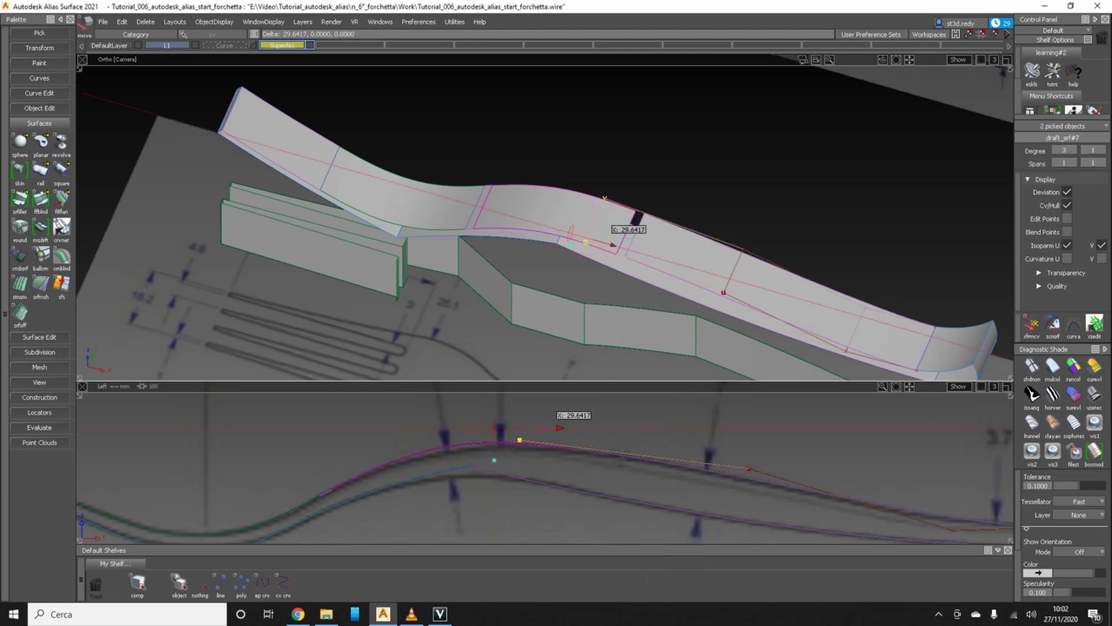
- Fine-tune the first CV row of the upper handle surface along X, toward the curled tip, to follow the blueprint profile
click(494, 460)
scroll(494, 460, down, 2)
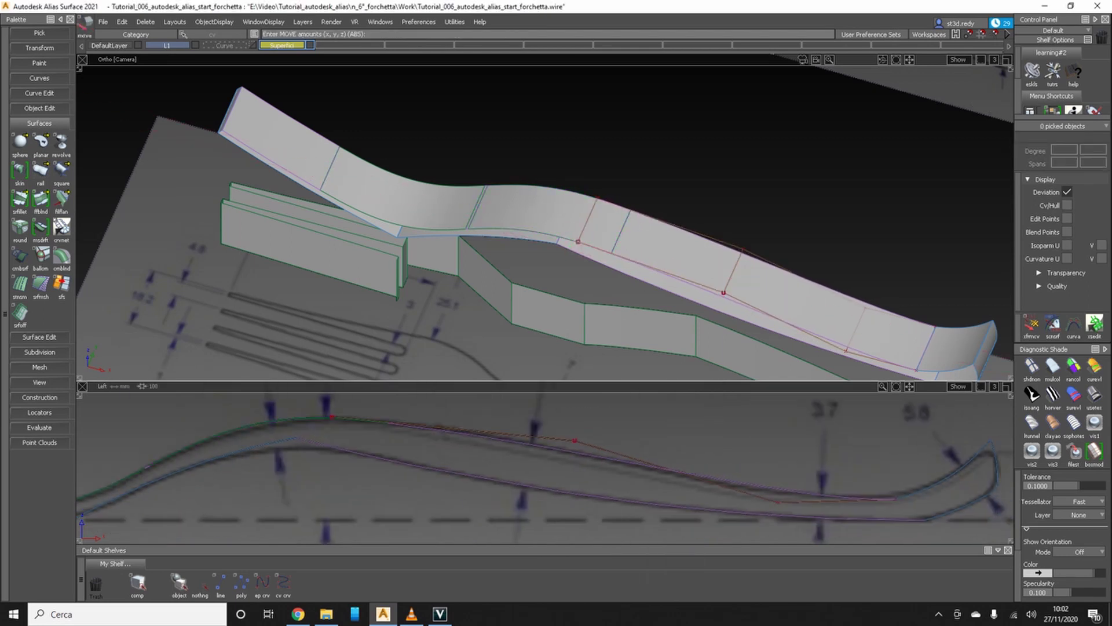
alt+shift+drag(494, 459, 257, 478)
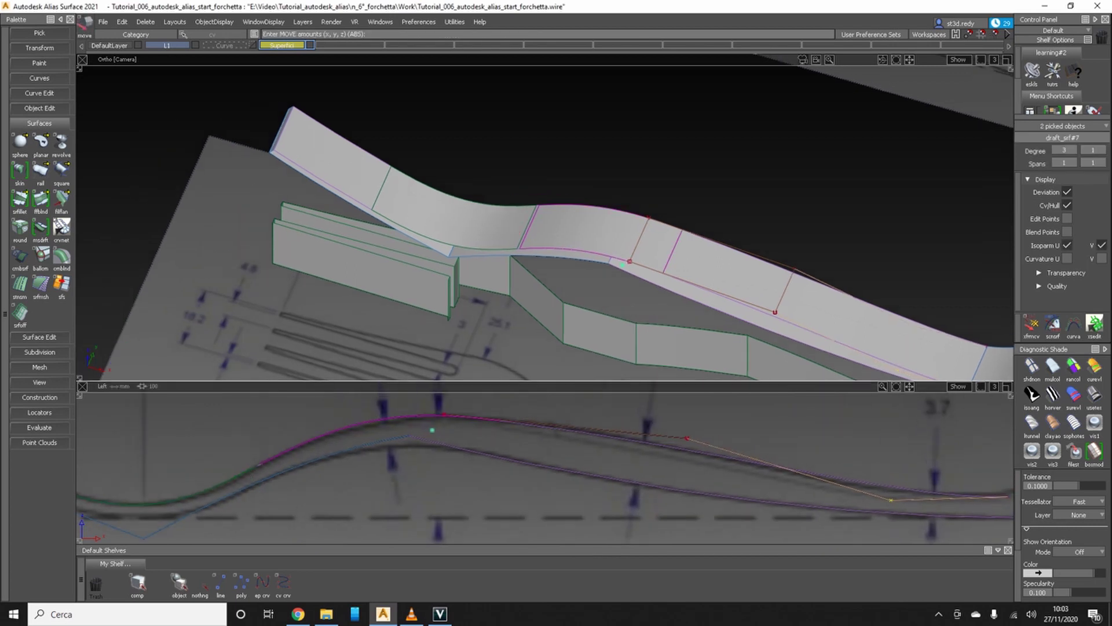
key(m)
drag(421, 415, 377, 417)
ctrl+shift+click(620, 497)
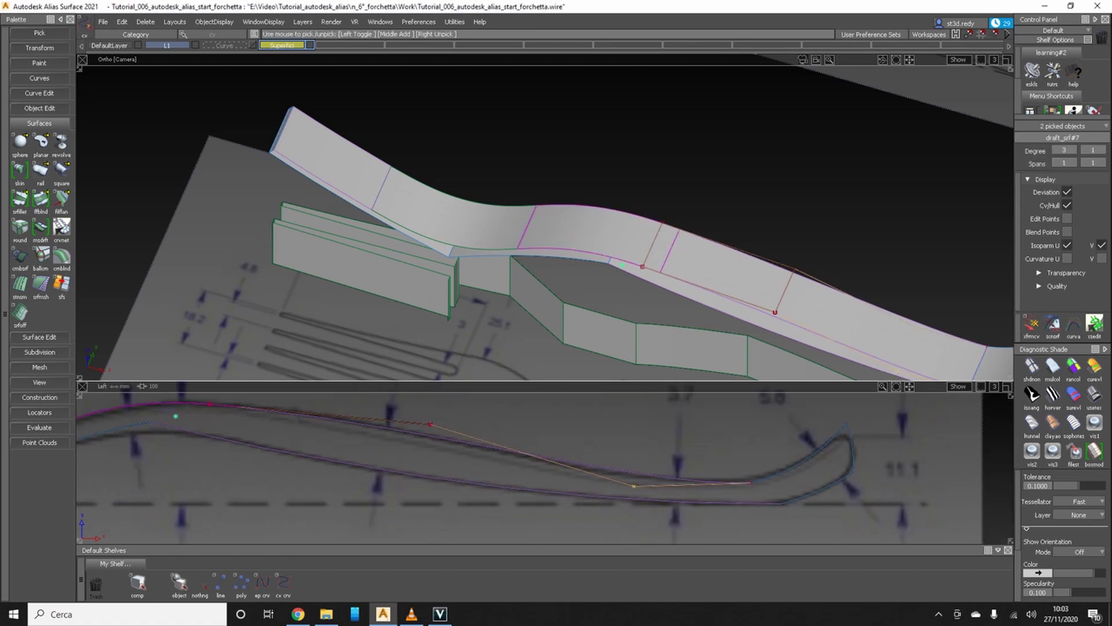
- Pick the upper handle surface and hide its control vertices and hull
alt+shift+middle_drag(518, 228, 249, 168)
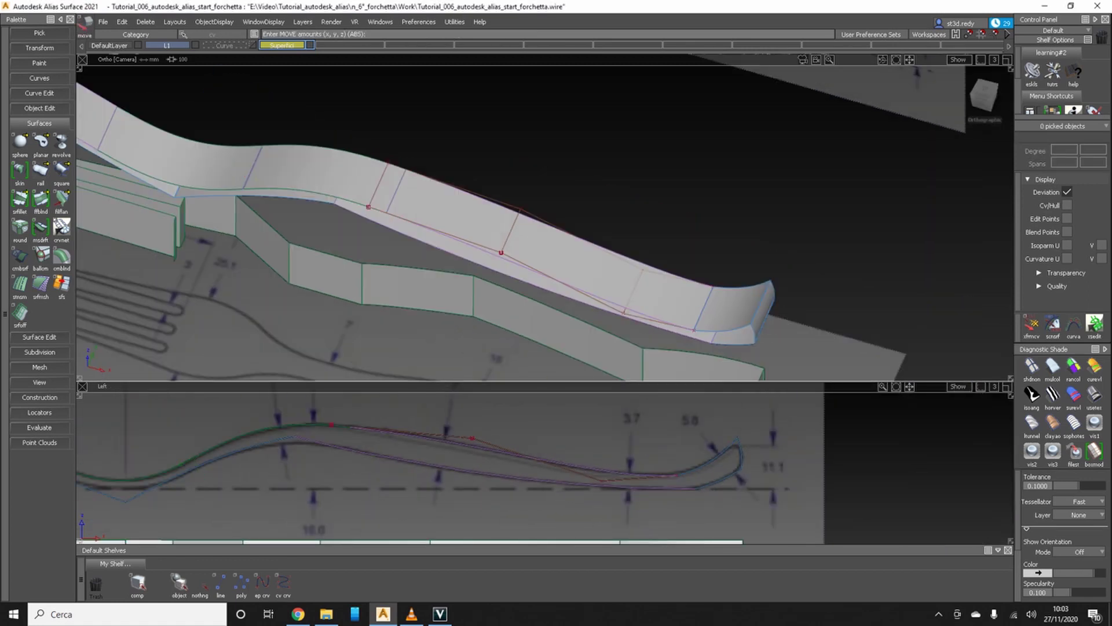
ctrl+shift+click(623, 451)
click(623, 469)
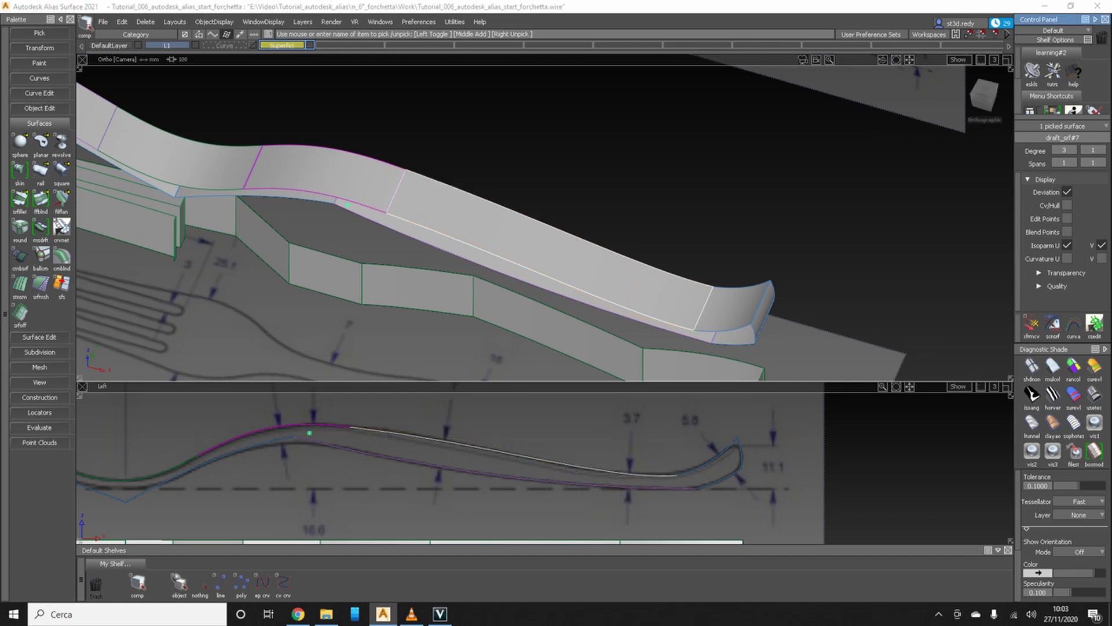
- Build a G2 surface fillet with a chordal length of 100 between the upper handle surface and the curled tip's upper surface
alt+shift+drag(521, 232, 394, 203)
click(19, 200)
click(529, 442)
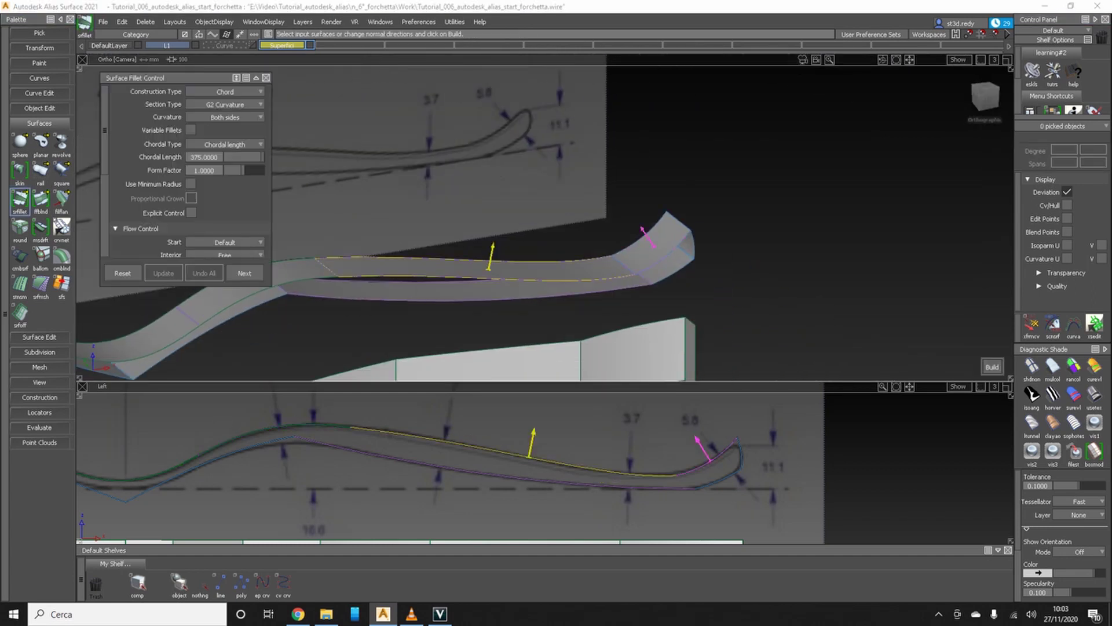
alt+shift+right_drag(521, 232, 579, 231)
- Build a surface fillet between the curled tip's upper surface and its end surface with a chordal length of 25
click(684, 220)
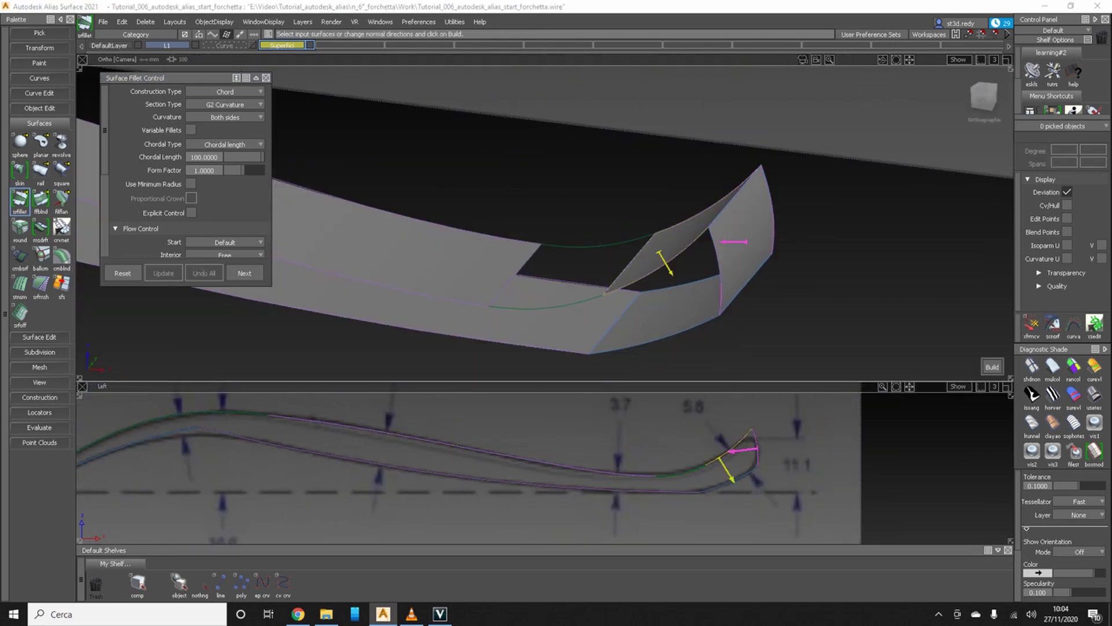
click(218, 157)
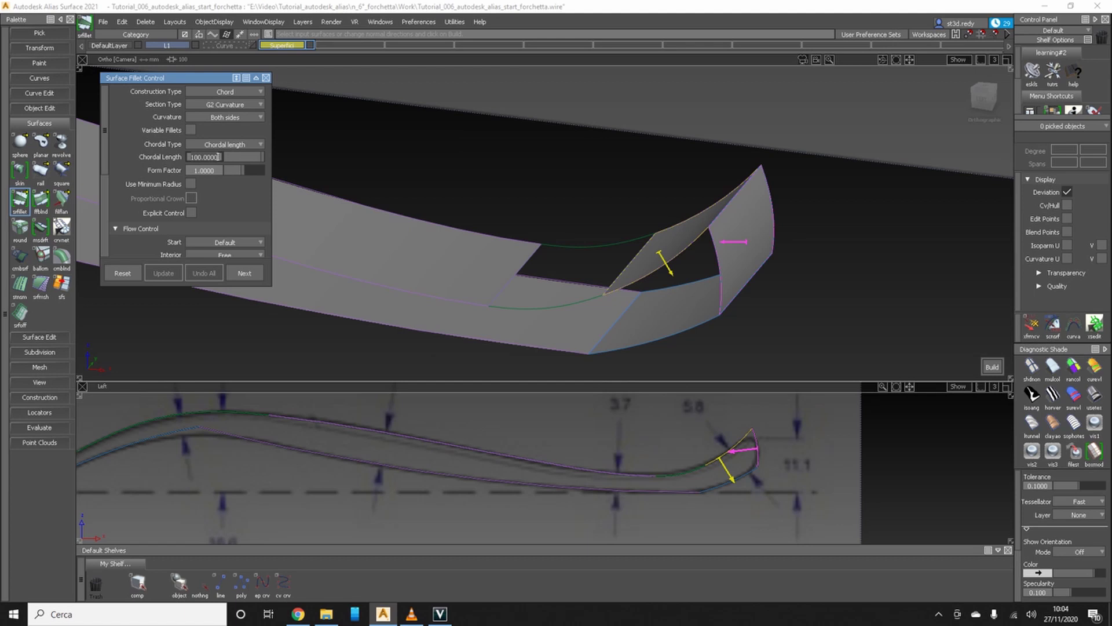
text(25)
key(Return)
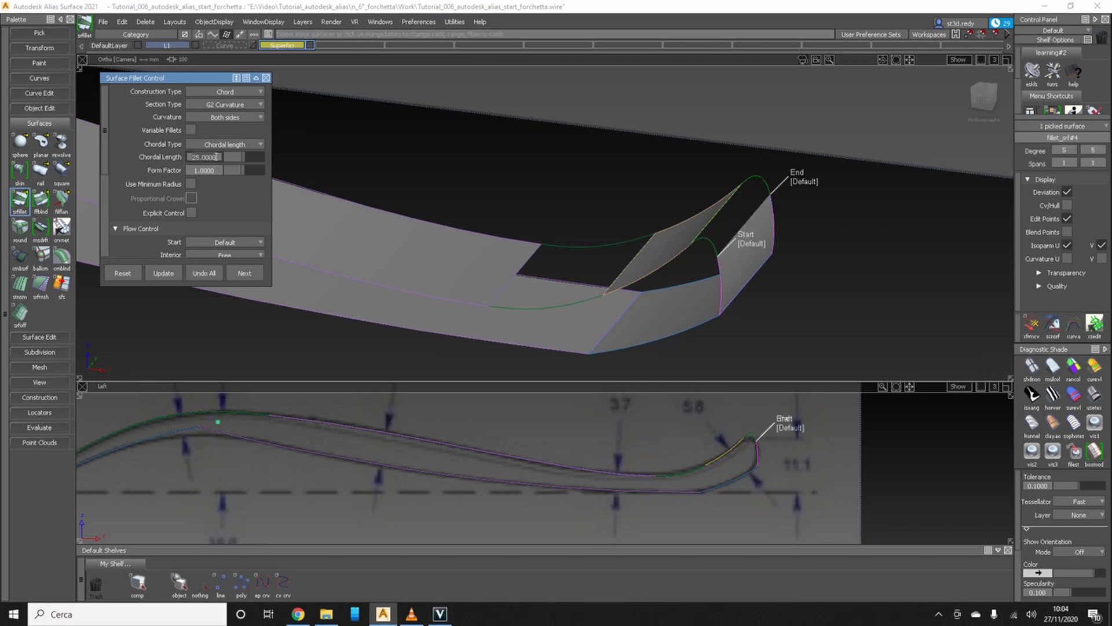
- Set the chordal length of the fillet at the curled tip's upper edge to 50 and compare it with the blueprint outline
text(50)
key(Return)
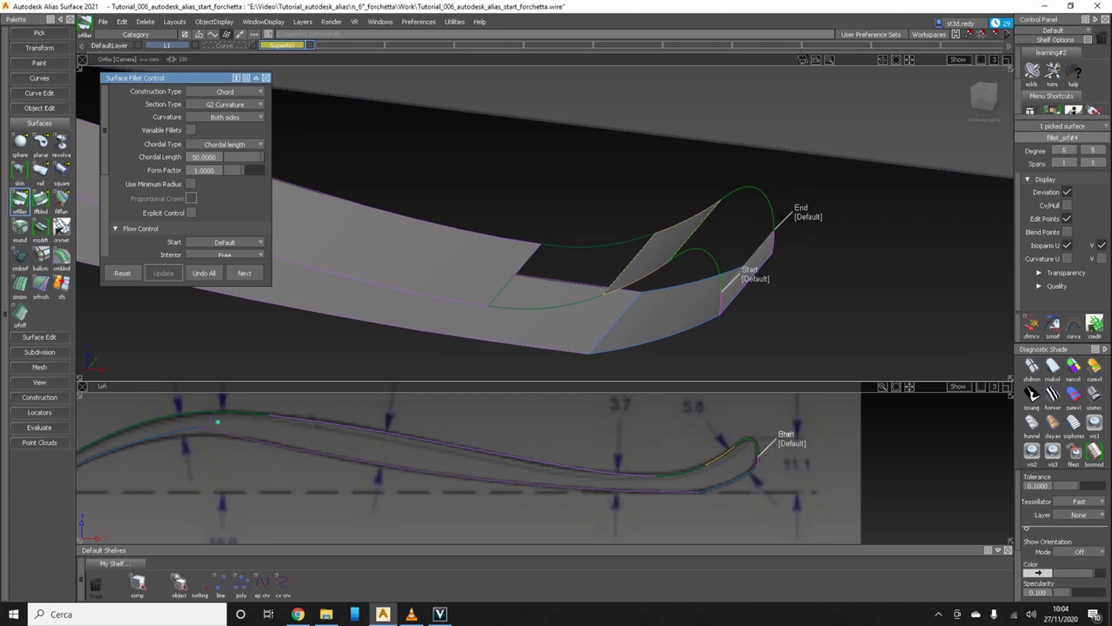
scroll(753, 458, up, 3)
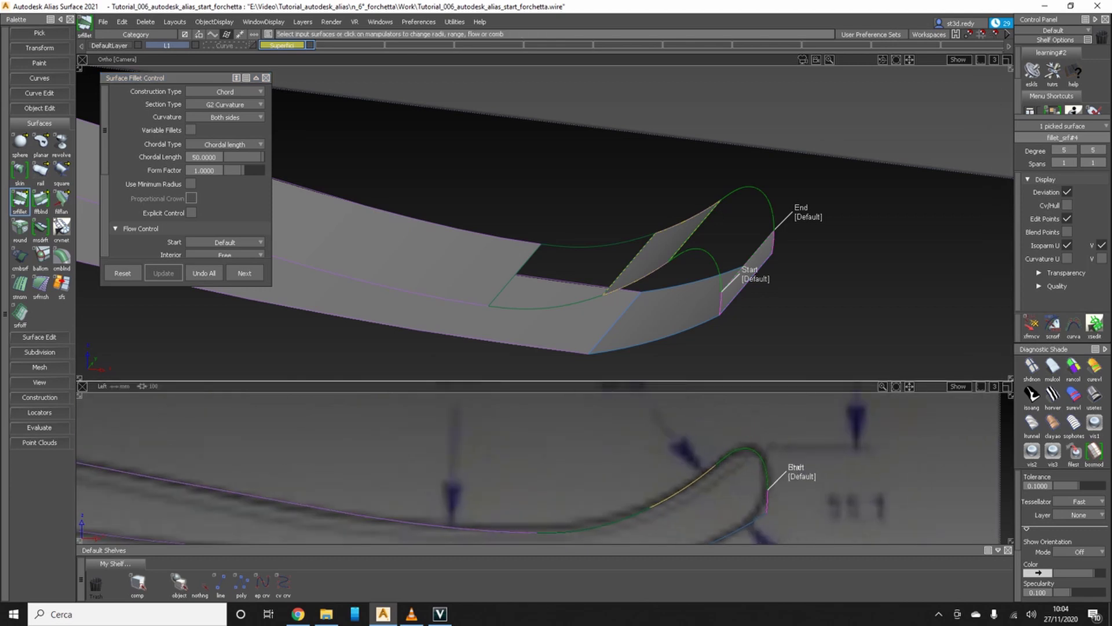
- Fillet the curled tip's end surface to its lower surface with a chordal length of 30 and inspect the rounded tip
text(30)
key(Return)
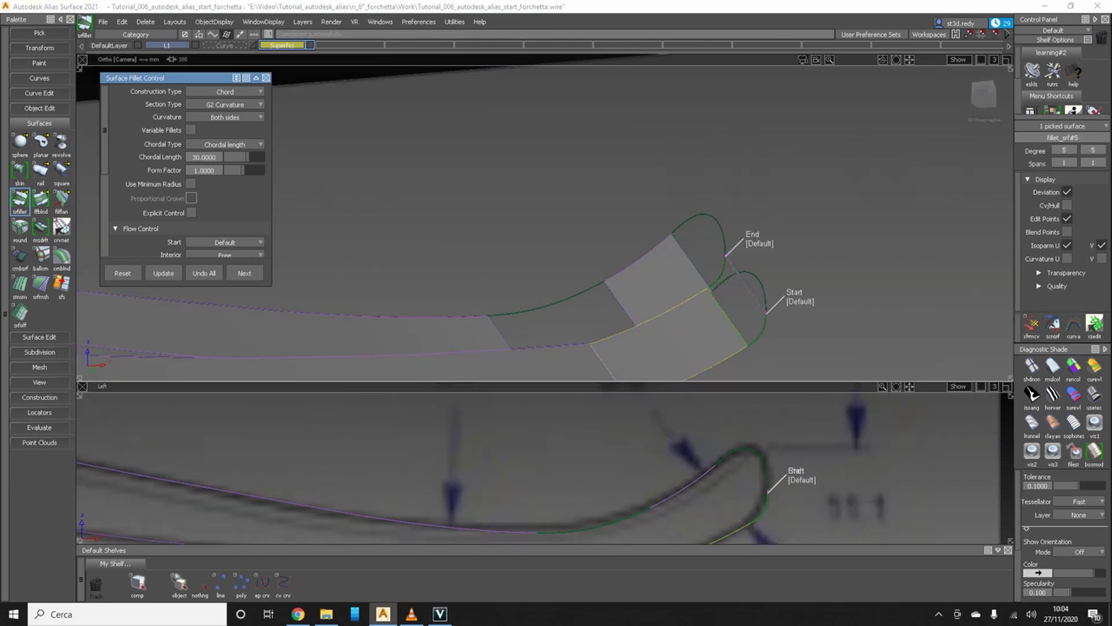
alt+shift+drag(544, 220, 655, 220)
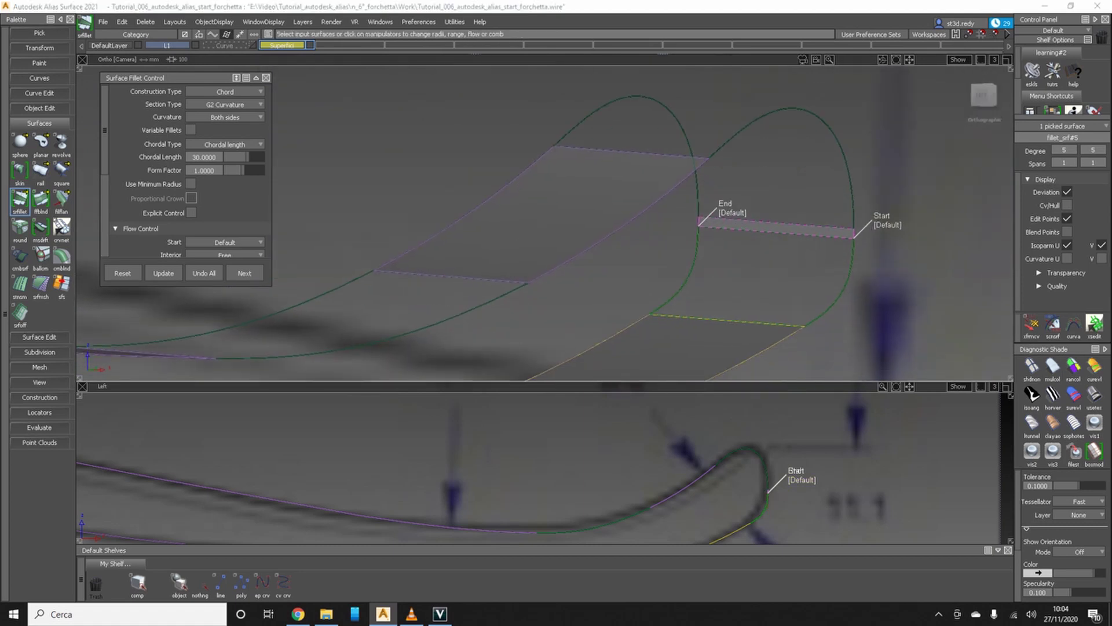
- Update the curled tip's fillet and fillet the tip's lower surface to the adjoining lower handle surface
mouse_move(242, 170)
mouse_down()
mouse_move(228, 170)
mouse_move(264, 170)
mouse_up()
click(164, 273)
alt+shift+drag(522, 232, 637, 220)
alt+shift+middle_drag(521, 475, 590, 399)
click(216, 156)
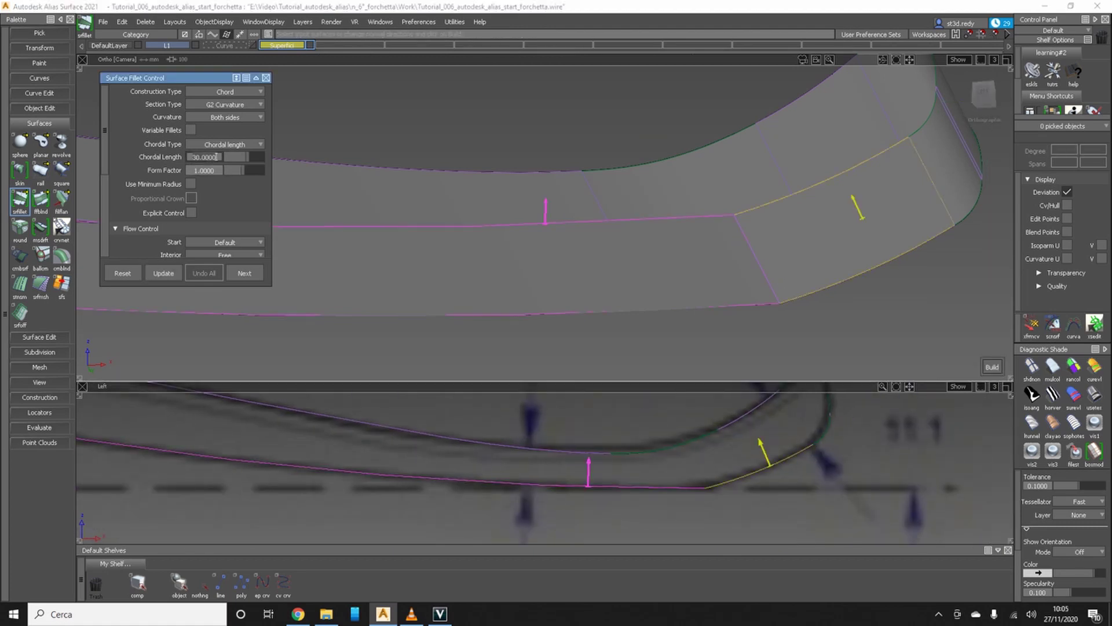
key(Return)
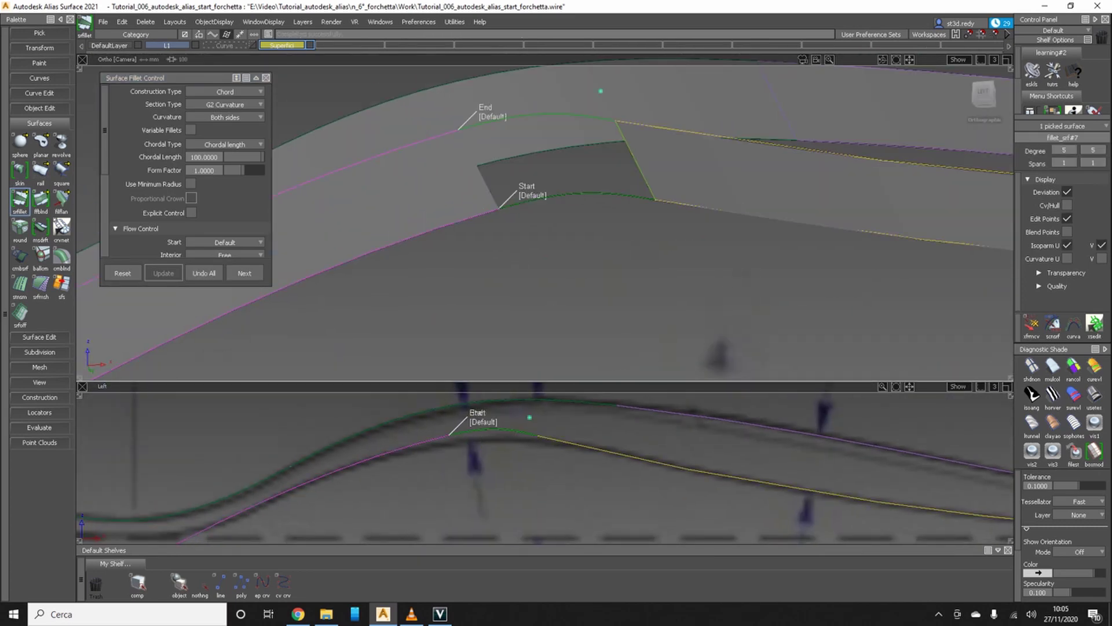
- Set the chordal length of the handle crest's lower fillet to 375 and fillet the adjacent lower valley with the same length
click(194, 157)
text(375)
key(Return)
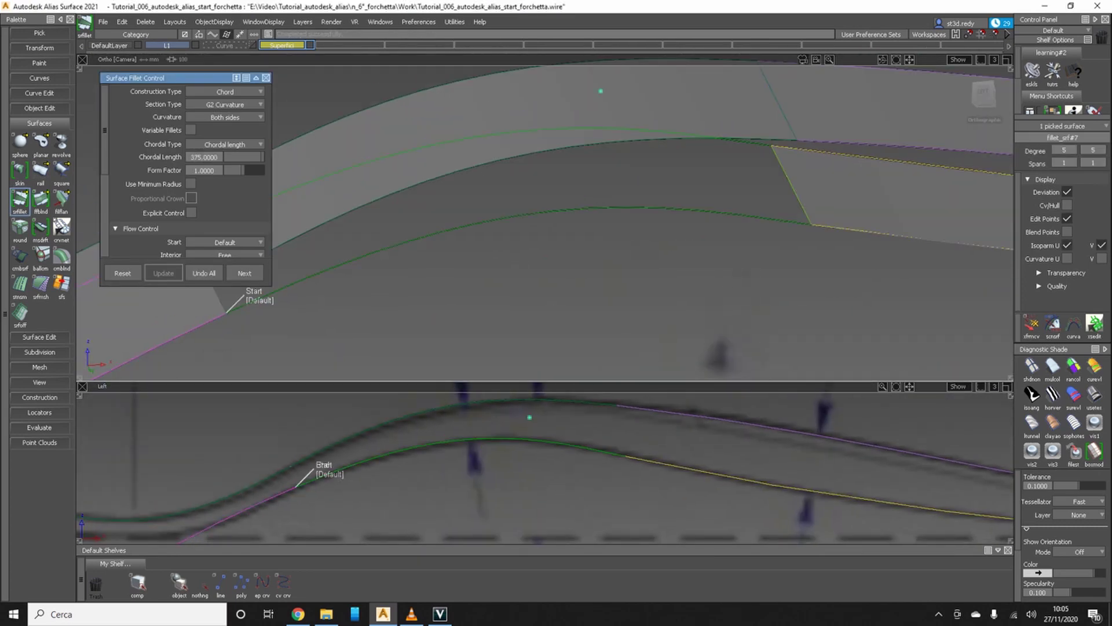
alt+shift+middle_drag(671, 409, 821, 422)
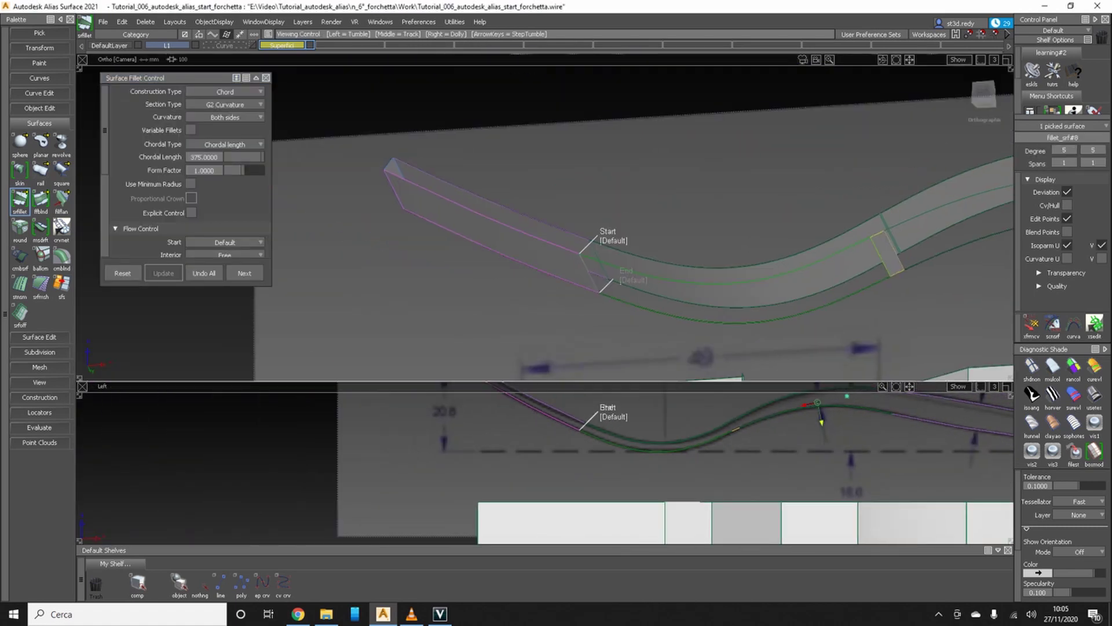
alt+shift+right_drag(822, 423, 752, 405)
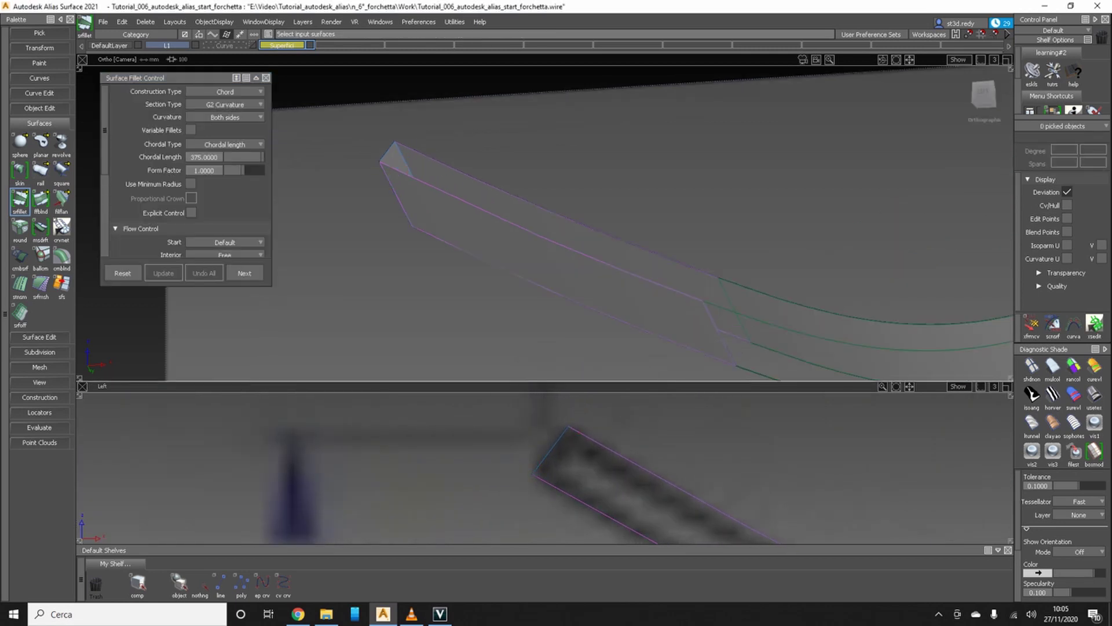
- Fillet the tine end surface to the lower and upper surfaces, trying chordal lengths of 20, 15 and 10, and settle on 12.5
click(215, 157)
text(20)
key(Return)
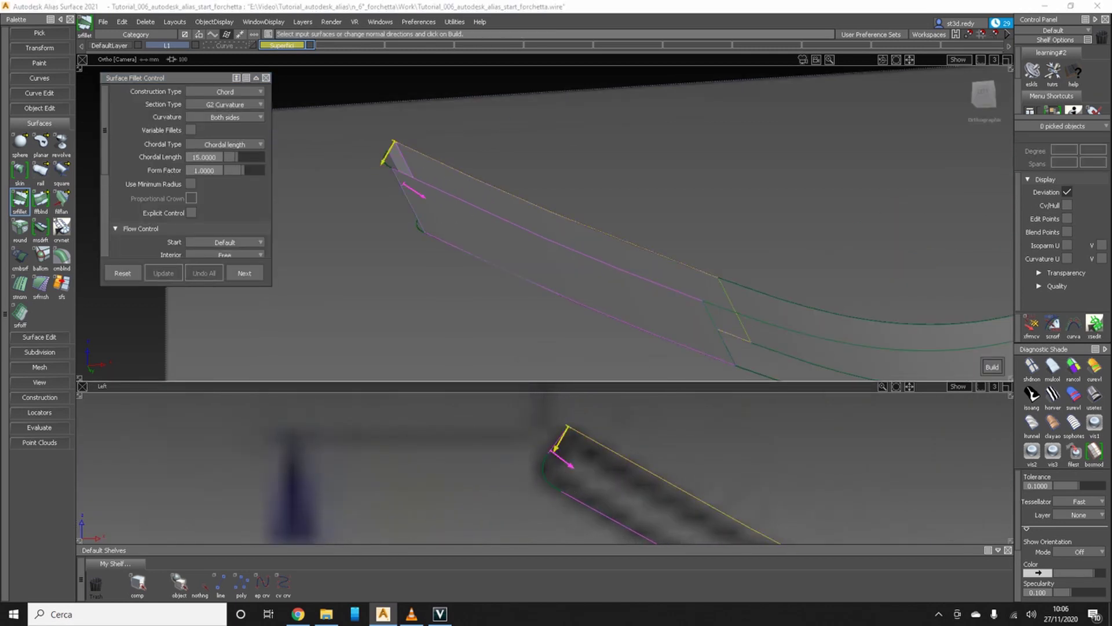
text(10)
key(Return)
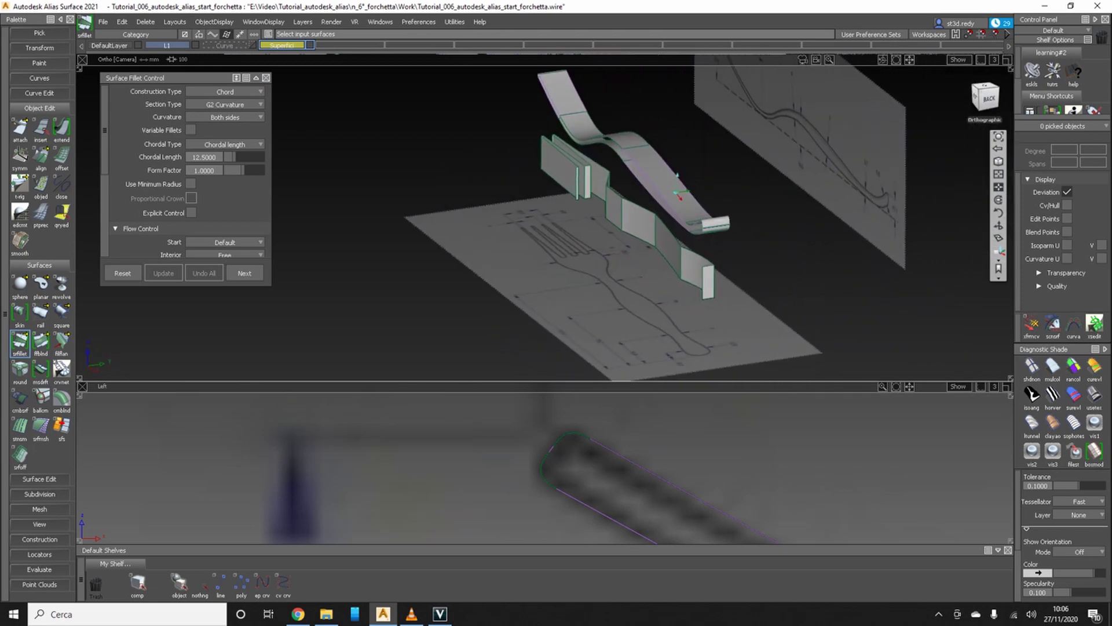
- Create a new layer named Surf_left for the side-profile surfaces
click(302, 21)
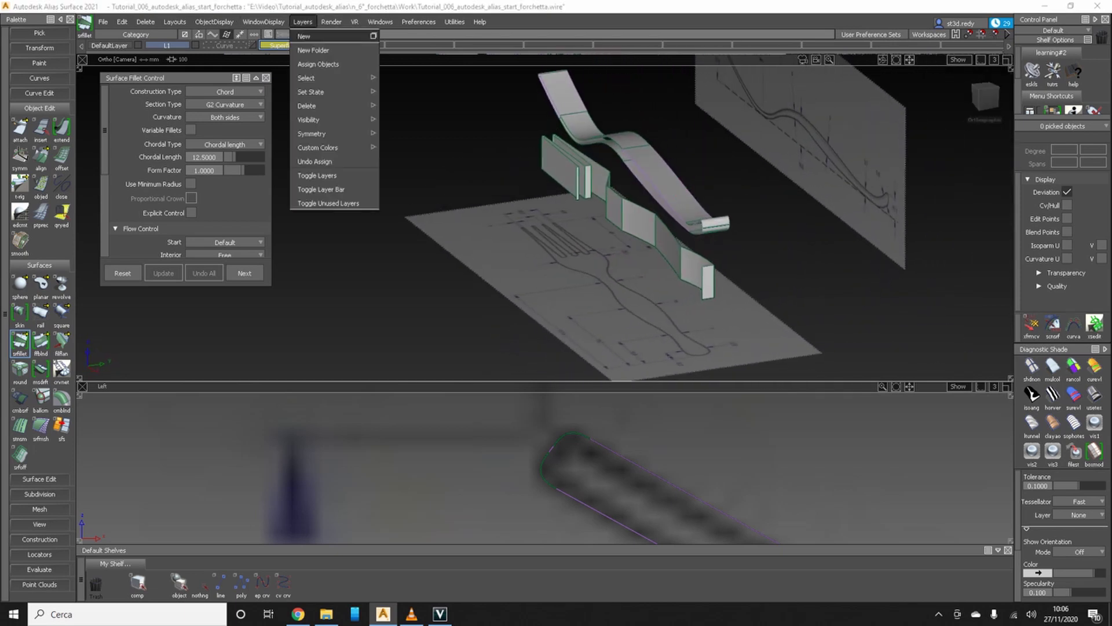
key(Escape)
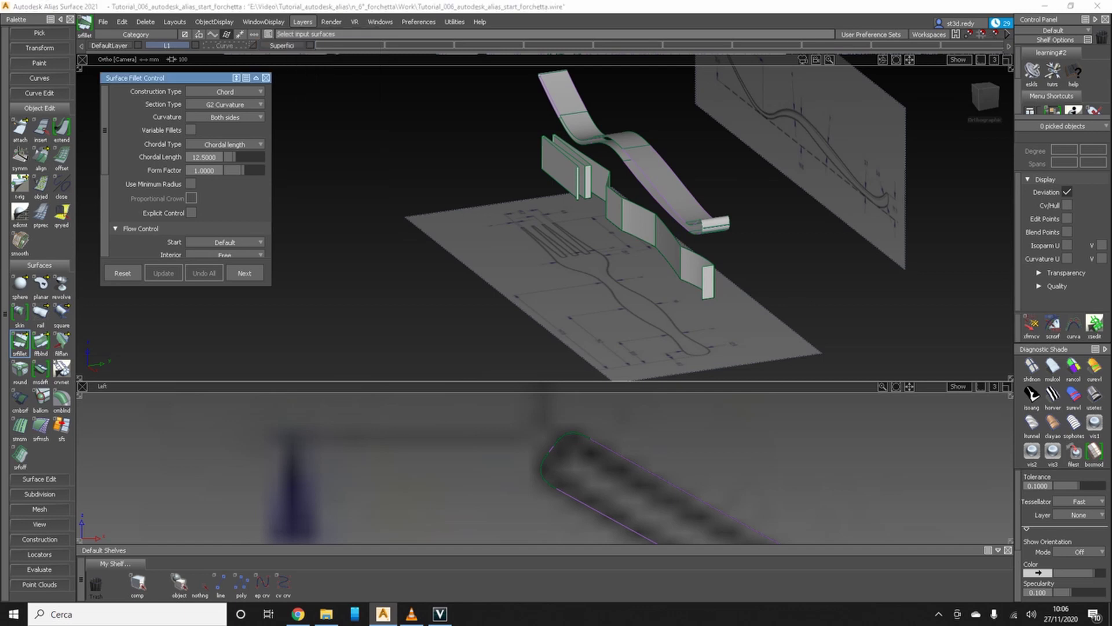
click(339, 45)
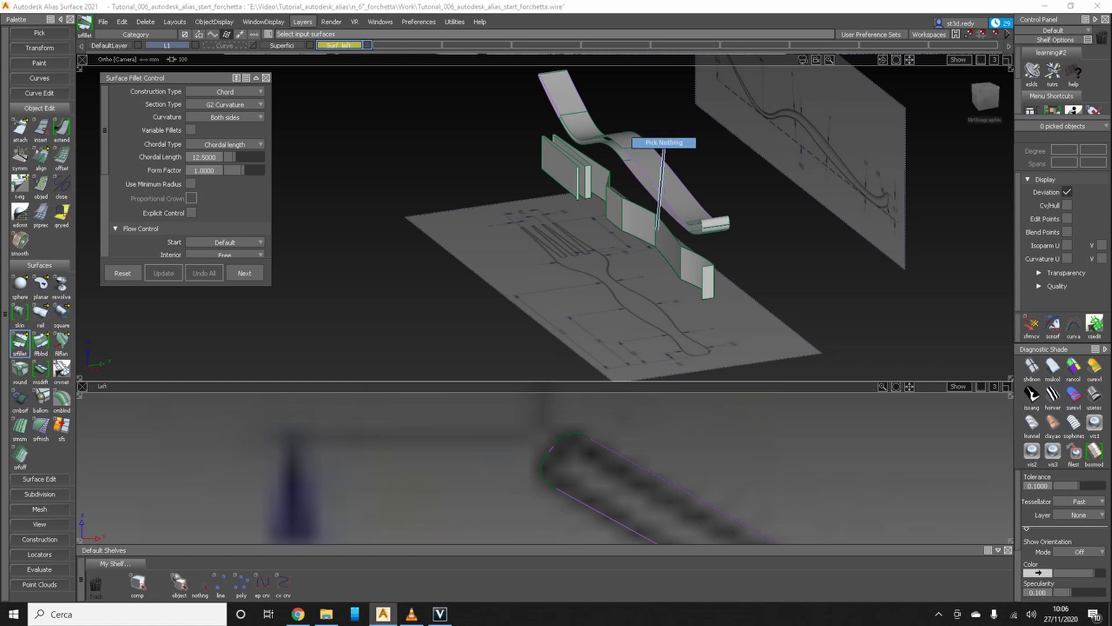
- Pick all side-profile surfaces of the fork and assign them to the Surf_left layer
mouse_move(670, 154)
alt+shift+mouse_down()
mouse_move(727, 197)
mouse_move(679, 165)
alt+shift+mouse_up()
alt+shift+right_drag(580, 463, 486, 464)
mouse_move(579, 464)
alt+shift+middle_down()
mouse_move(441, 419)
mouse_move(295, 398)
alt+shift+middle_up()
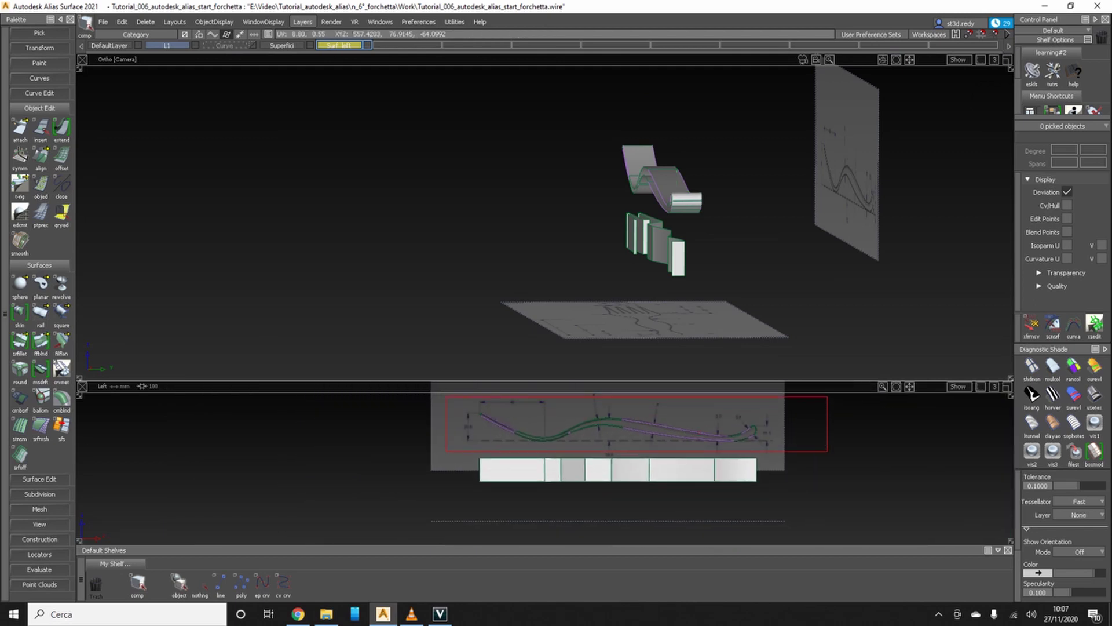
drag(828, 450, 827, 451)
right_click(340, 45)
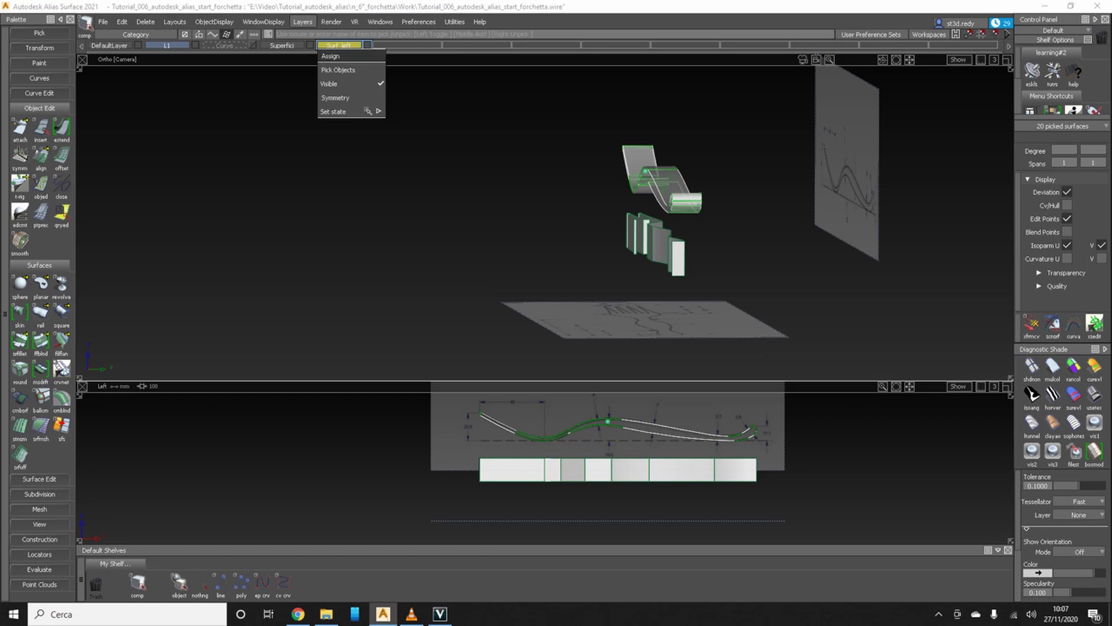
click(331, 56)
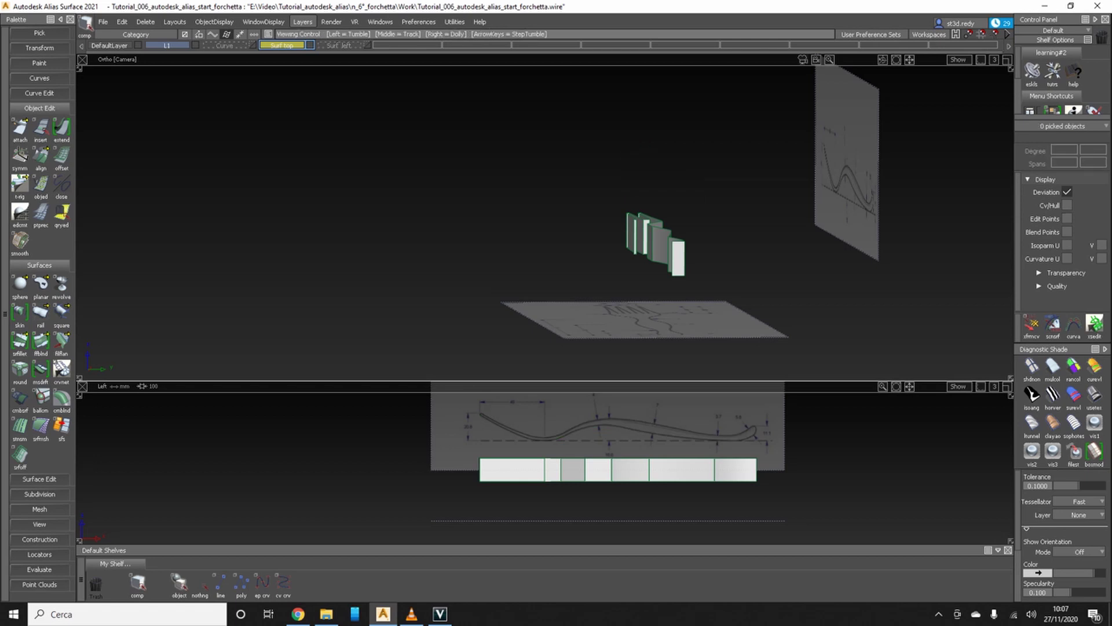
- Switch the layout to the combined top and perspective windows and frame the handle's end in both
click(174, 21)
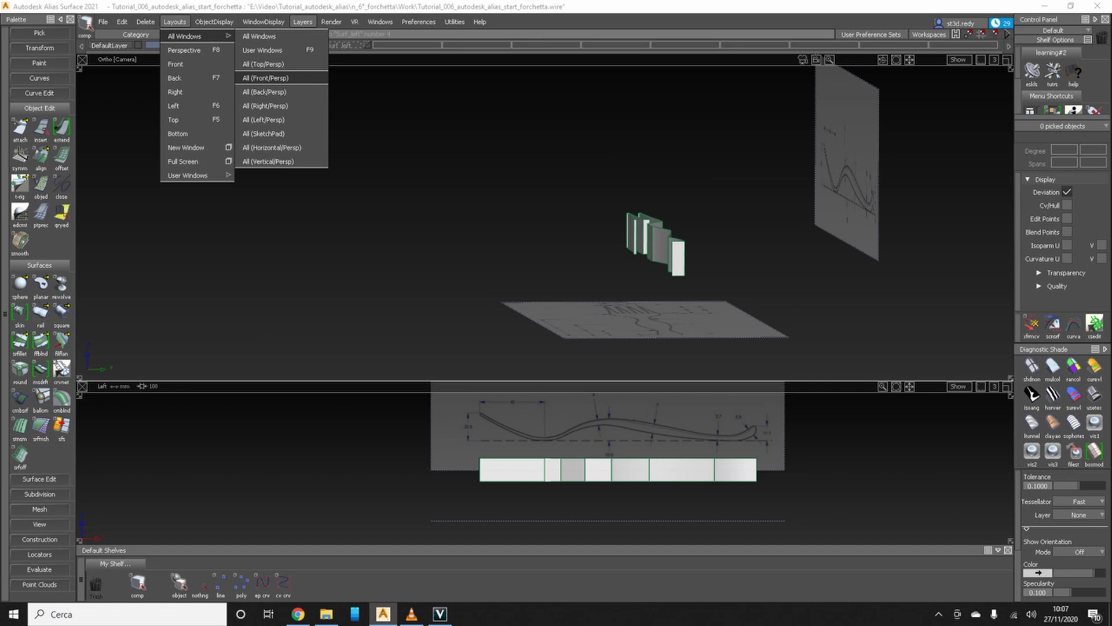
click(263, 63)
alt+shift+scroll(243, 284, down, 5)
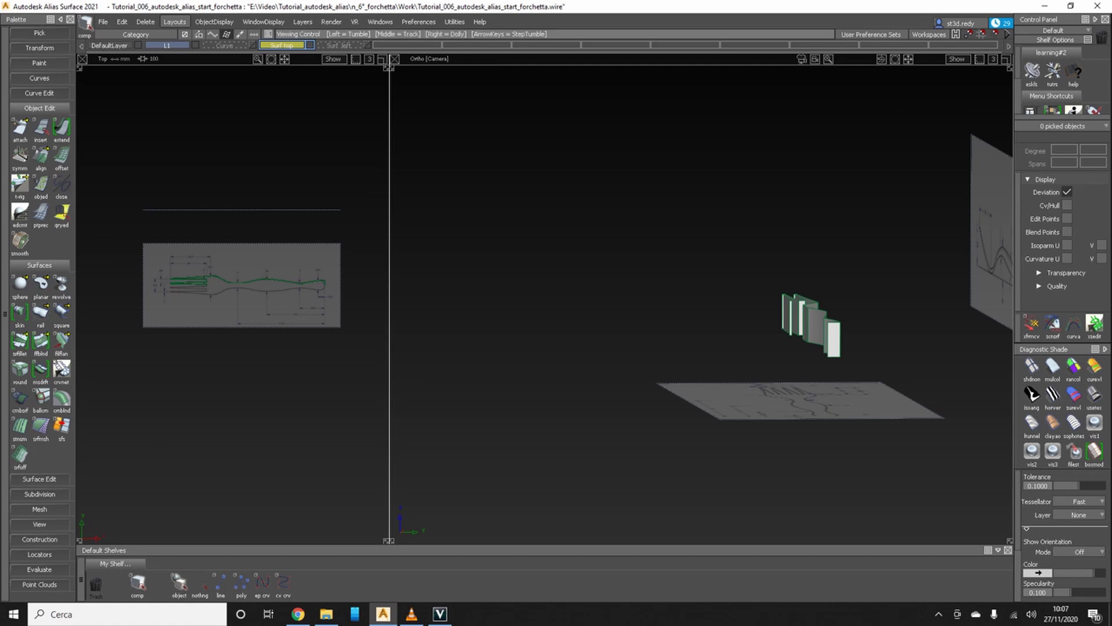
alt+shift+scroll(349, 280, up, 5)
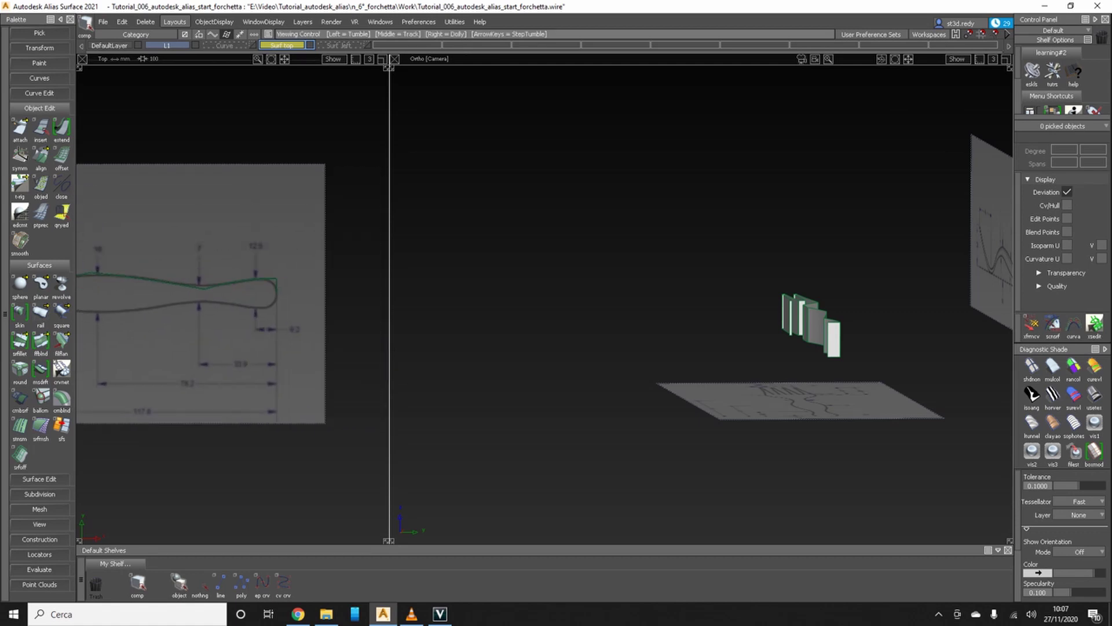
alt+shift+scroll(272, 296, up, 5)
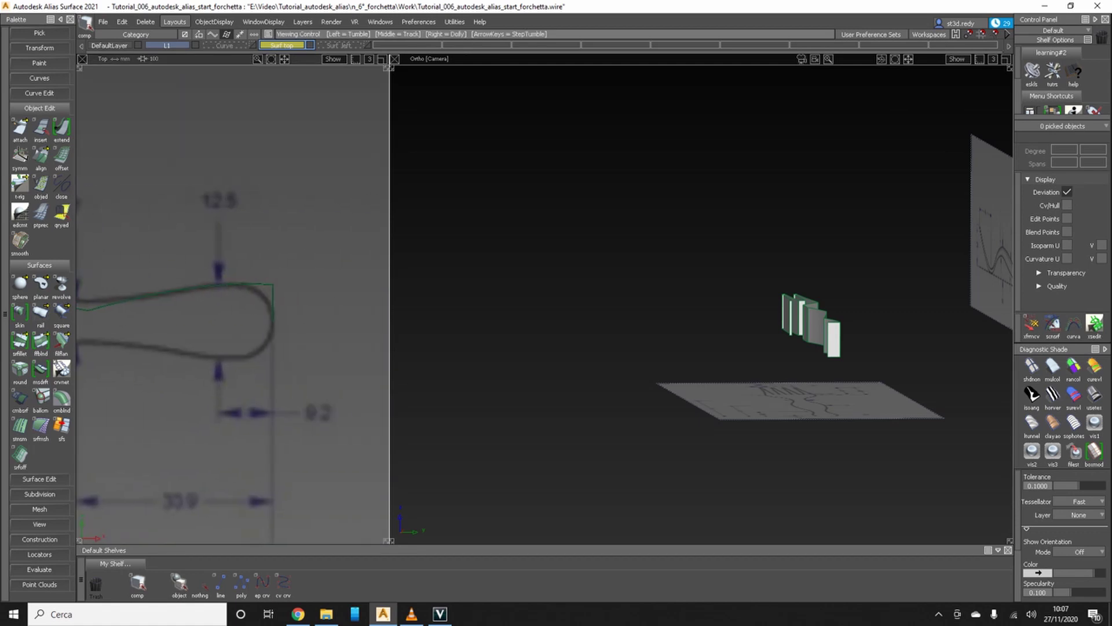
alt+shift+scroll(840, 336, up, 5)
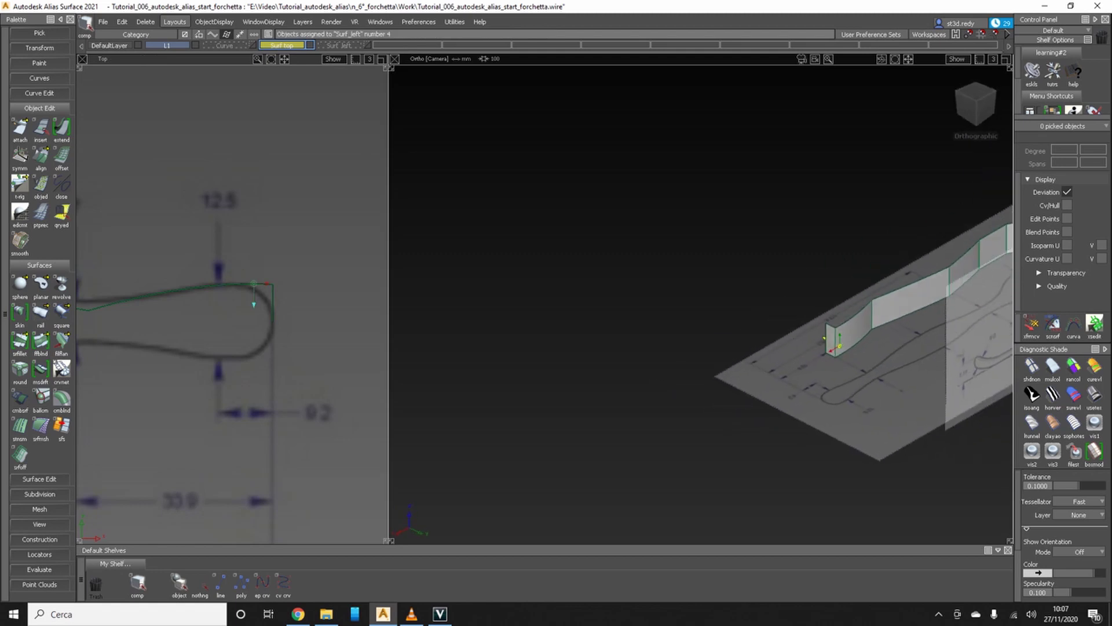
alt+shift+scroll(834, 344, up, 8)
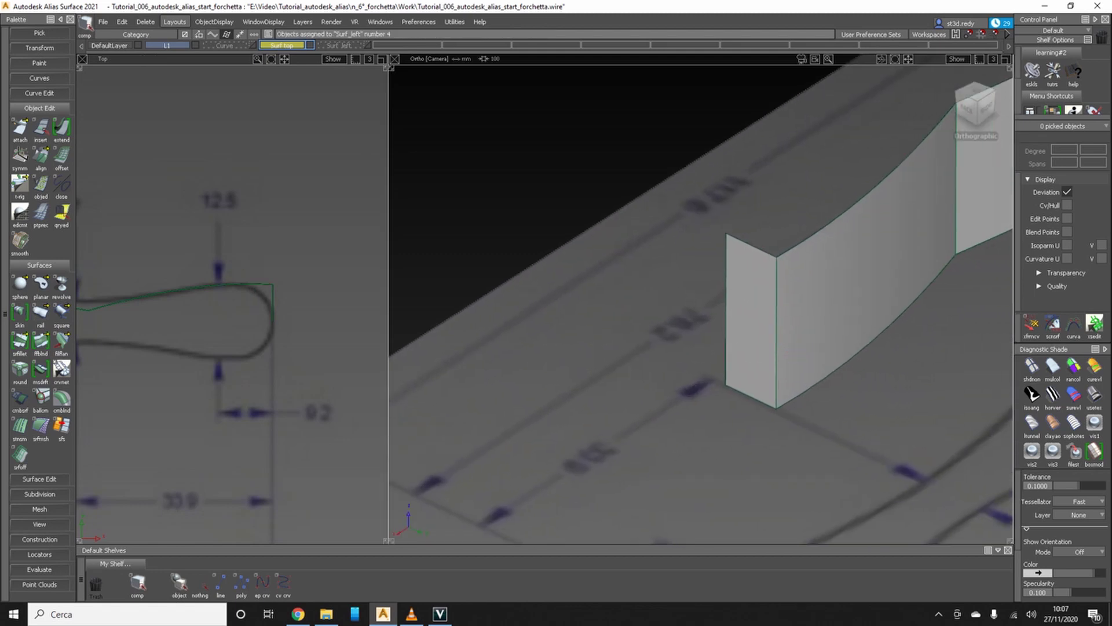
- Fillet the handle's end surface to its side surface, trying a chordal length of 50, and enlarge the fillet to follow the outline
key(shift+alt)
scroll(748, 302, up, 1)
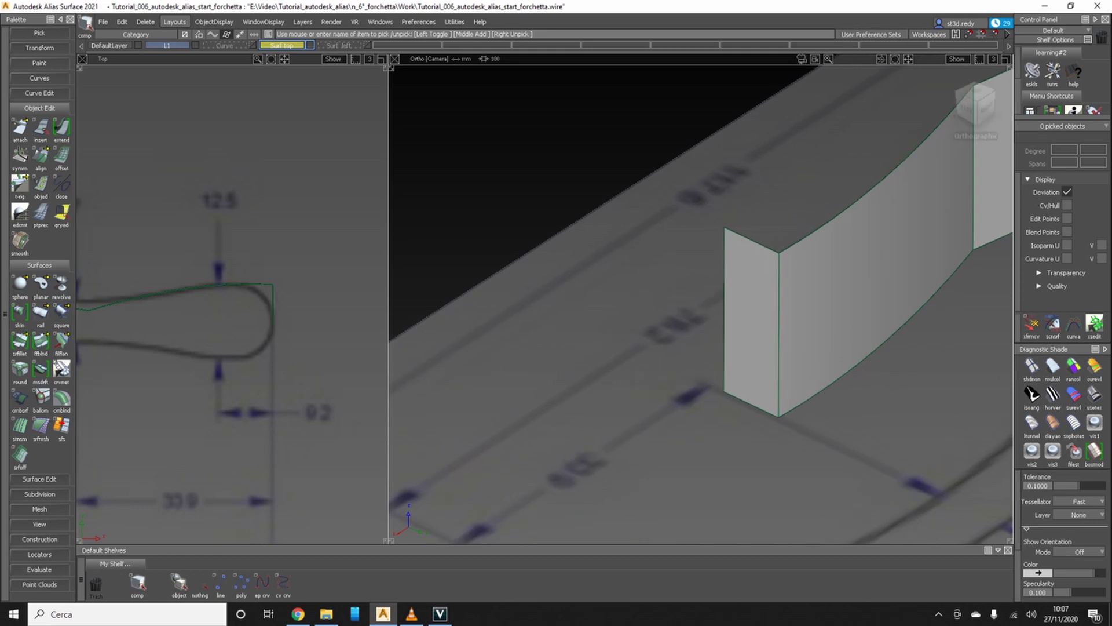
key(Return)
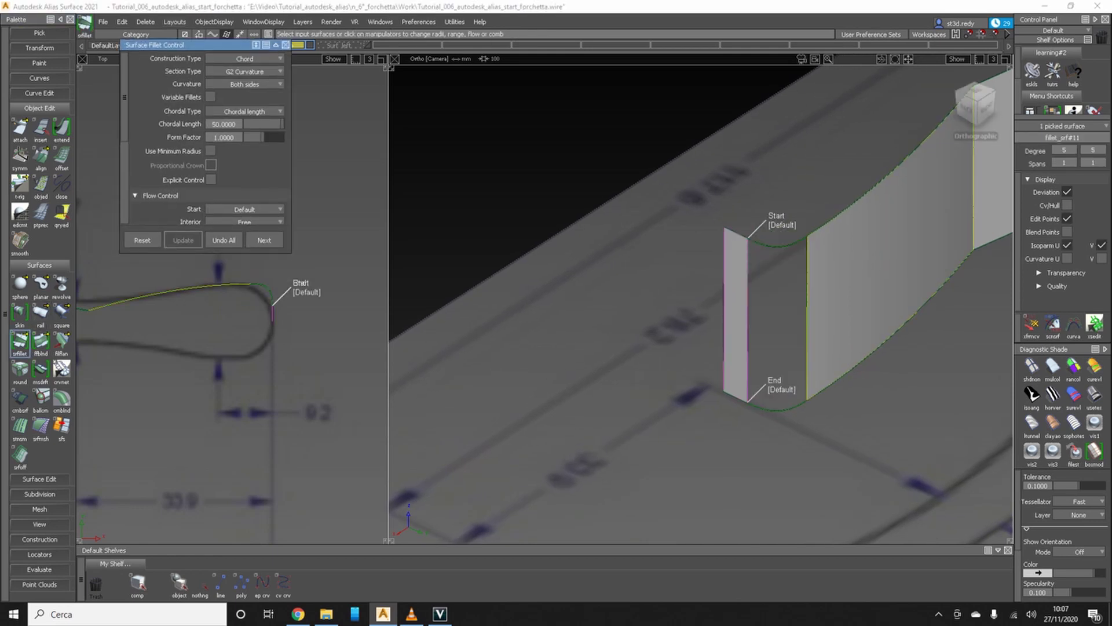
key(ctrl+z)
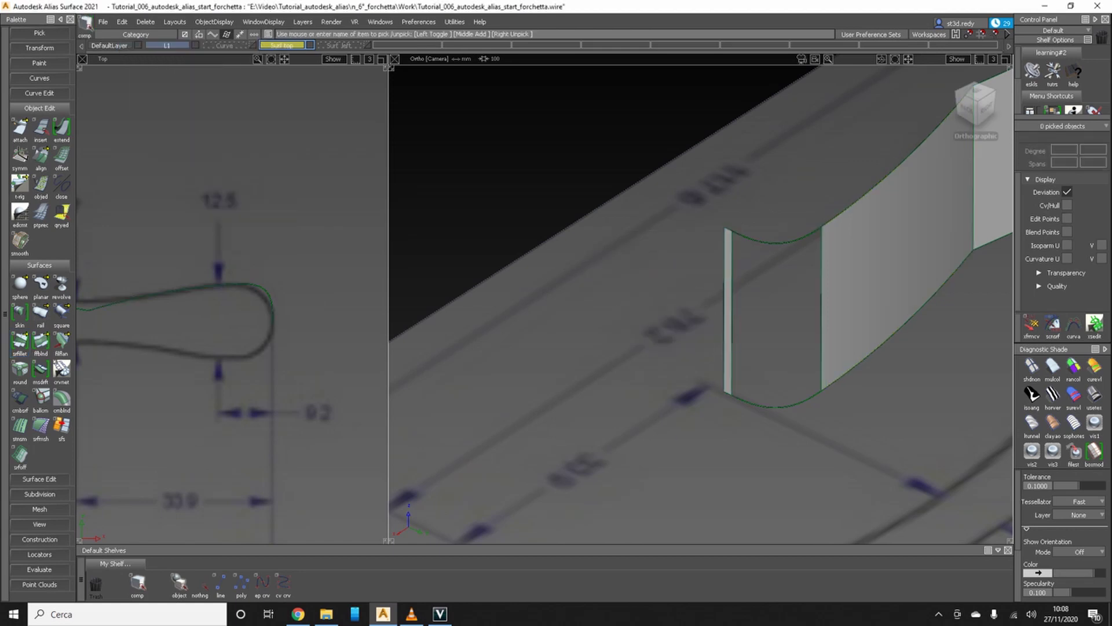
- Show the CVs of the handle's end surface and move them to match the rounded outline in the top view
key(shift+alt)
key(F10)
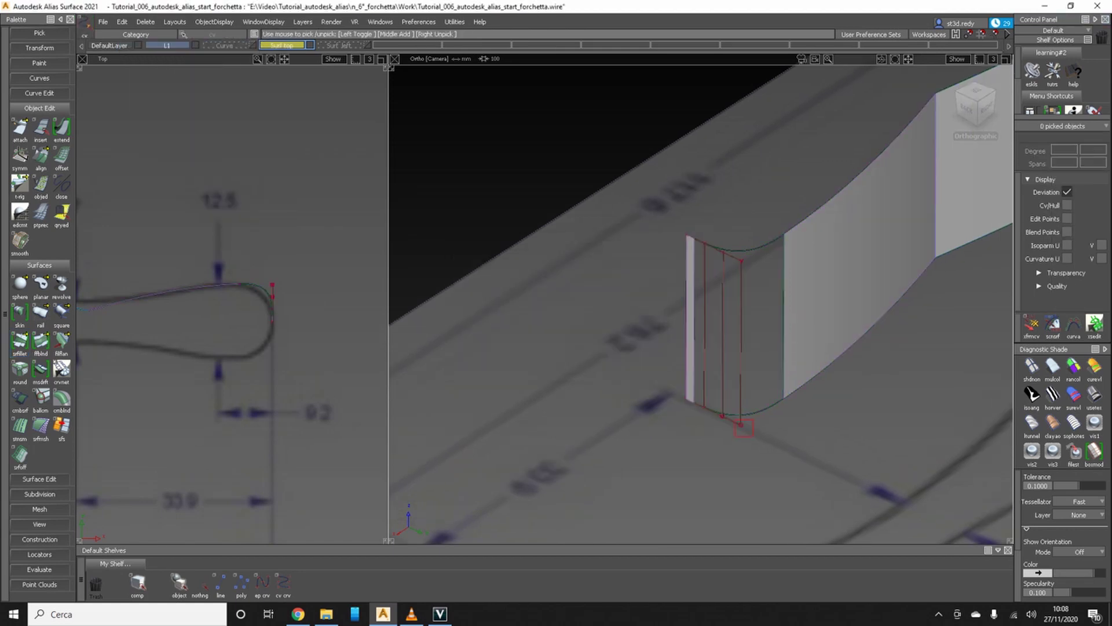
key(m)
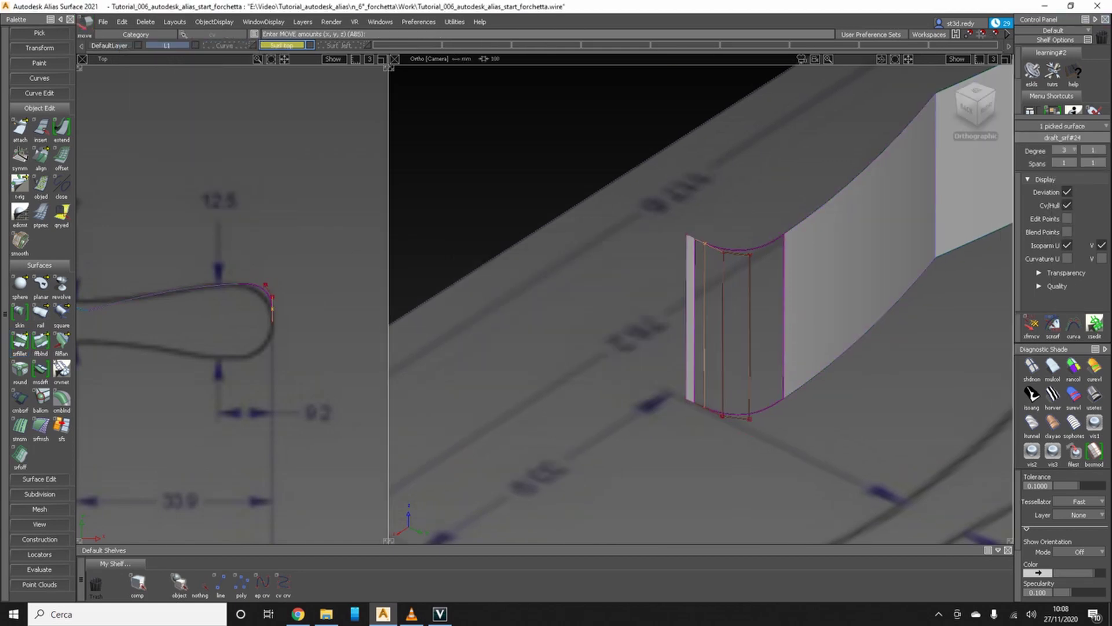
scroll(255, 266, up, 3)
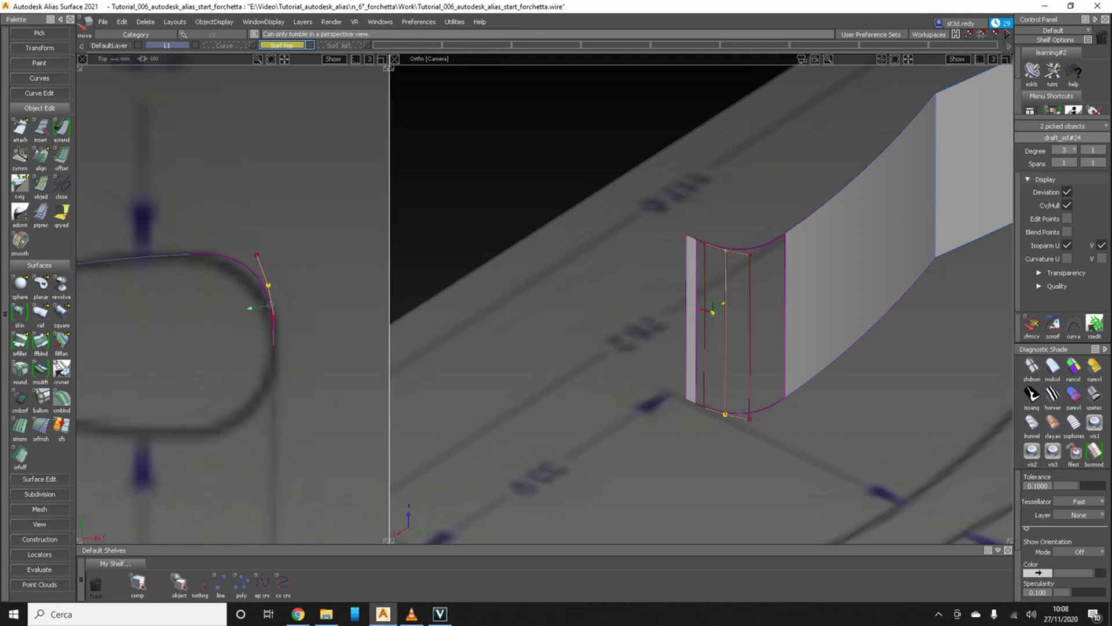
drag(255, 255, 258, 249)
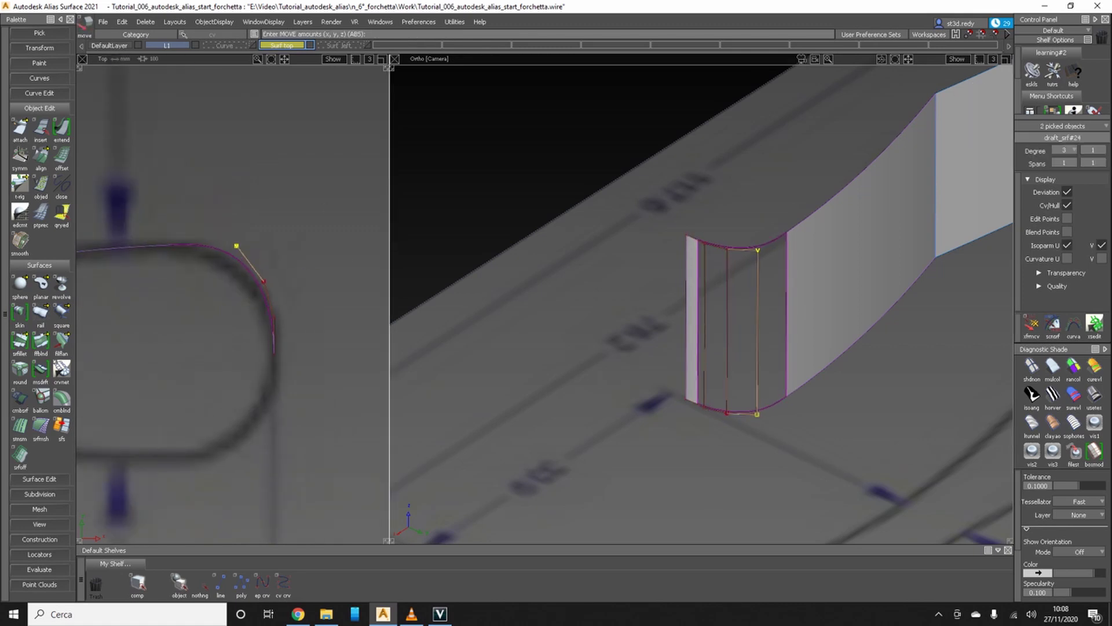
scroll(179, 302, down, 3)
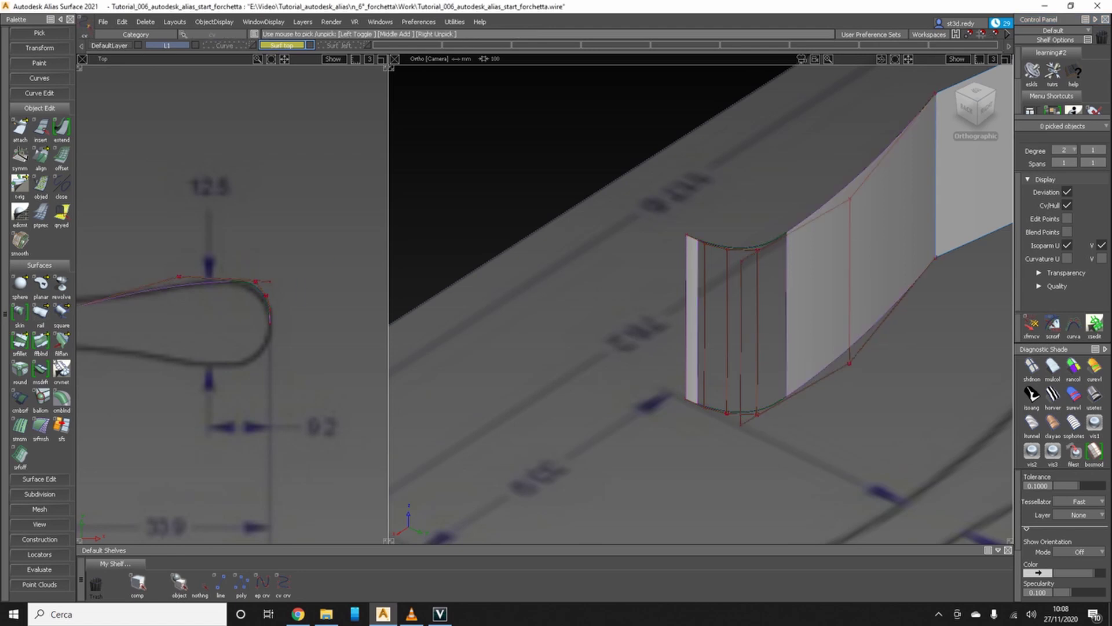
- Adjust the end CVs of the handle's side surface to follow the blueprint outline beside the rounded end
click(810, 290)
scroll(266, 290, up, 3)
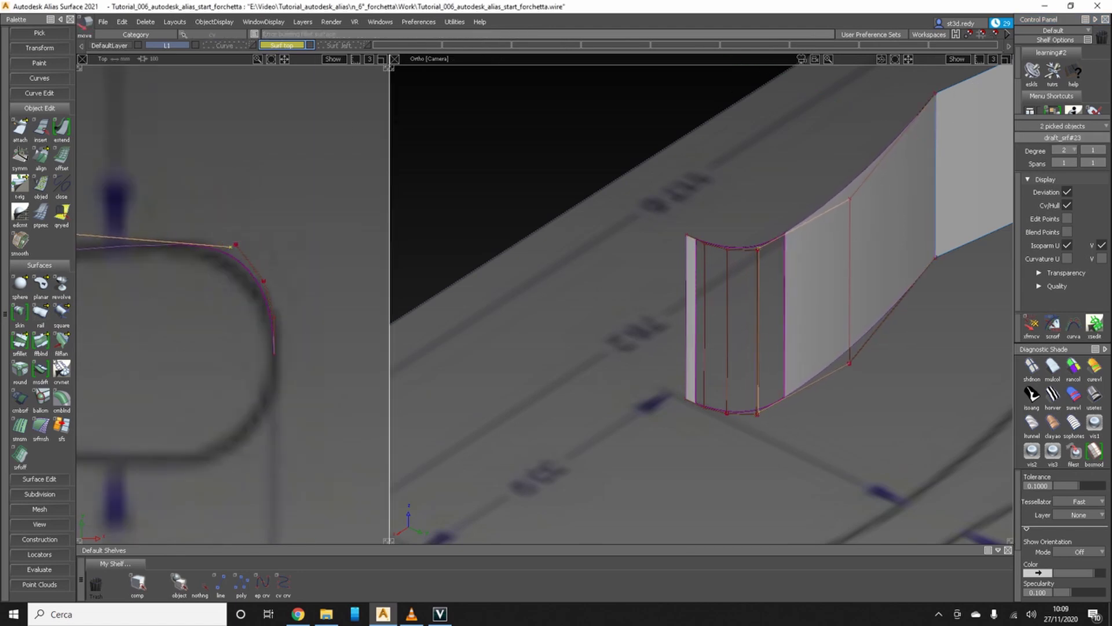
scroll(232, 302, down, 3)
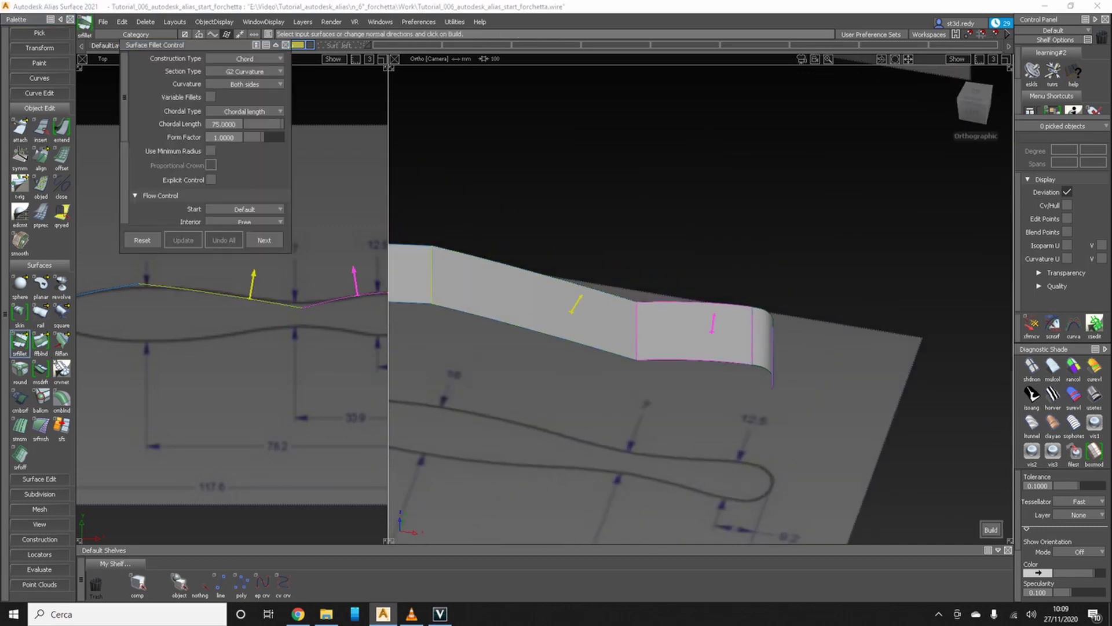
- Try to fillet the two side surfaces meeting at the handle's narrowest point with chordal lengths of 50 and 30
text(50)
key(Return)
text(30)
key(Return)
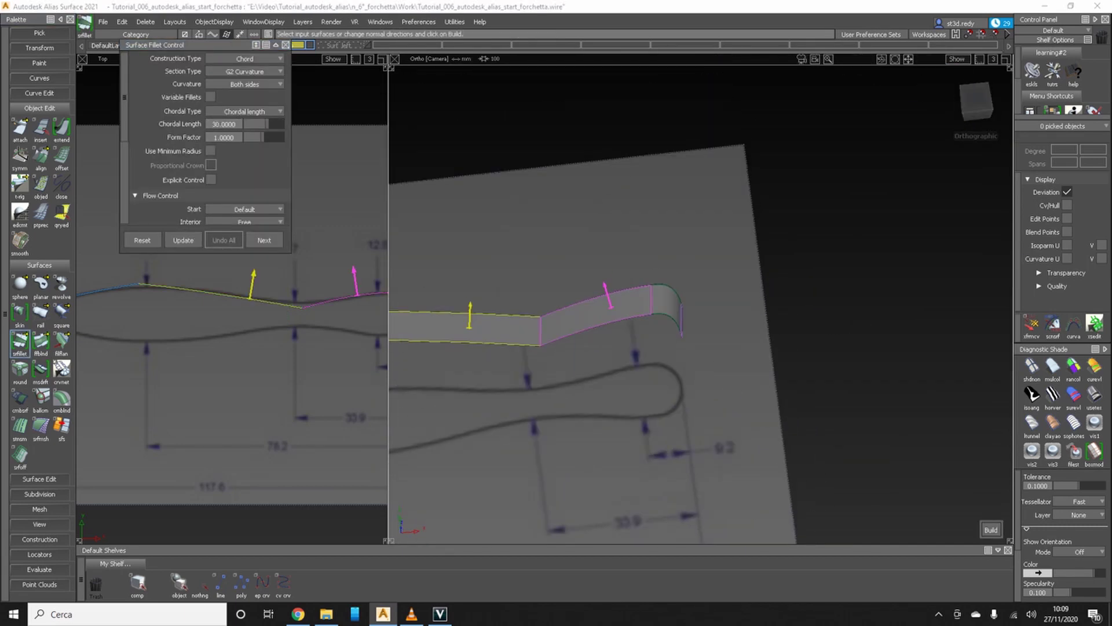
- Try to fillet the fork head's side surface to the adjoining shoulder surface with a chordal length of 5
alt+shift+drag(701, 302, 637, 325)
click(103, 22)
alt+shift+drag(695, 290, 649, 249)
click(675, 250)
click(756, 229)
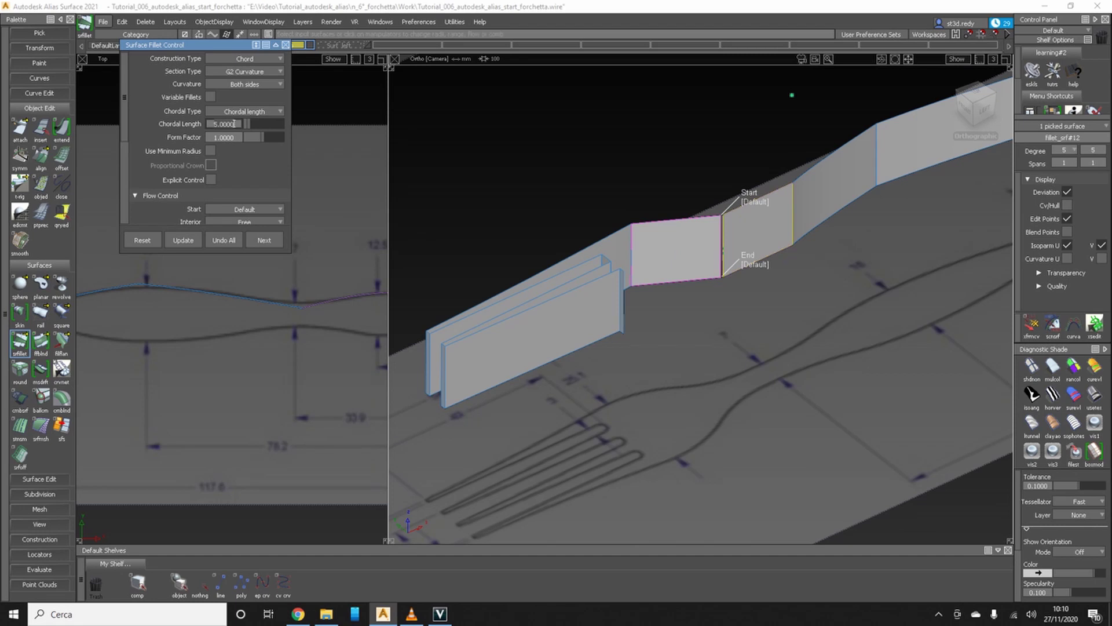
- Try the narrow handle junction's fillet with a chordal length of 5 and display the CVs of both side surfaces
alt+shift+drag(695, 290, 649, 255)
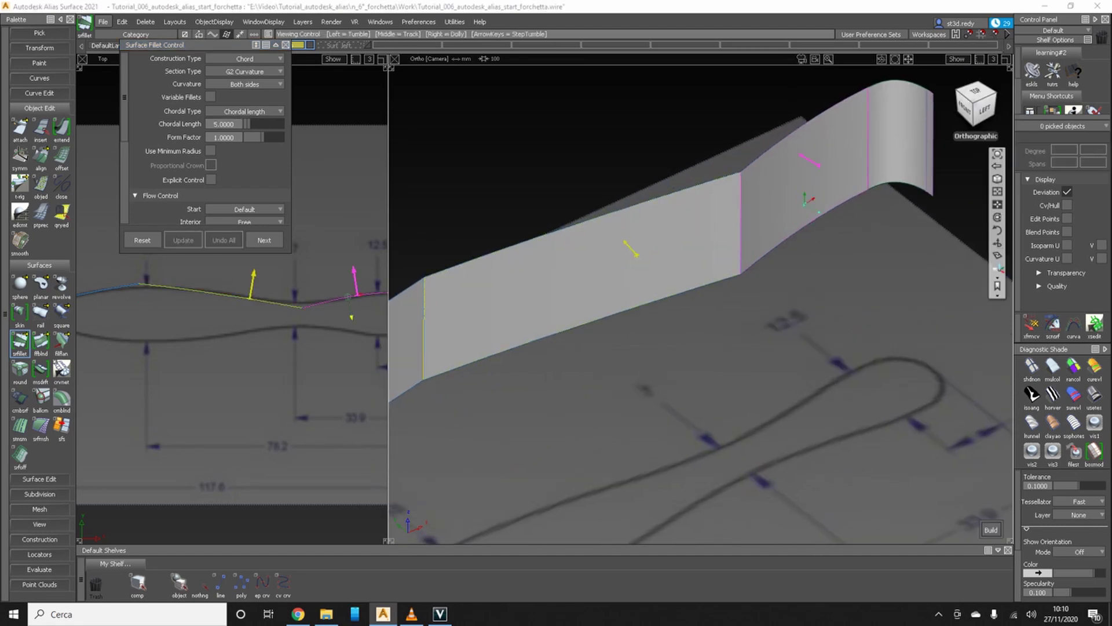
alt+shift+right_drag(666, 260, 724, 261)
alt+shift+drag(695, 290, 677, 267)
alt+shift+drag(664, 205, 672, 214)
ctrl+shift+right_drag(799, 243, 765, 261)
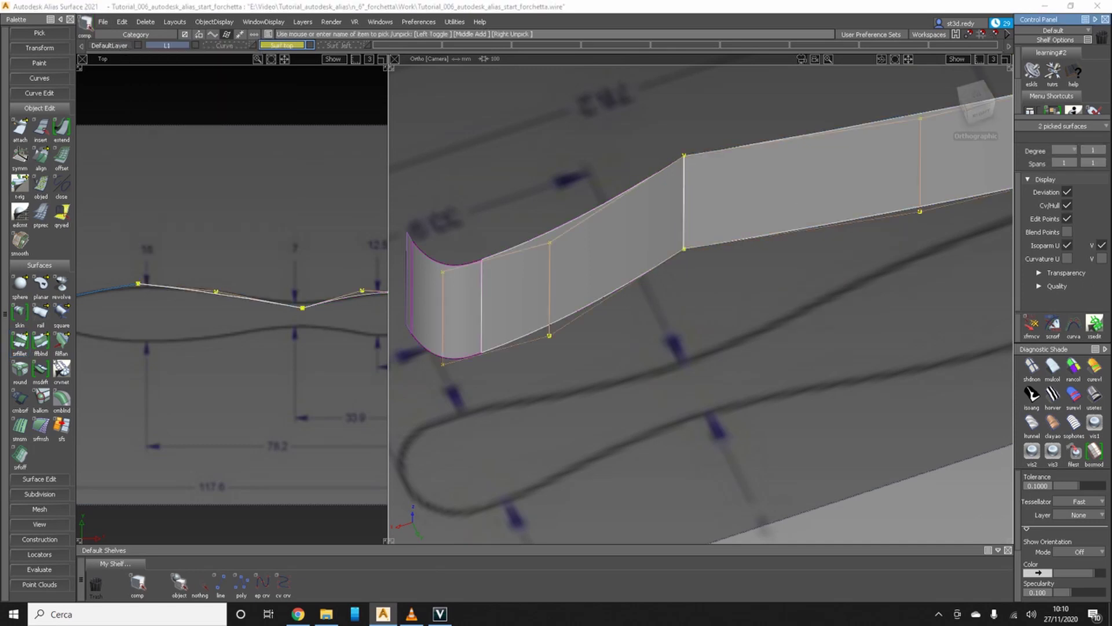
- Fillet the outer tine's side surface to the fork head's sloping side surface and set the chordal length to 125
alt+shift+drag(671, 215, 664, 204)
alt+shift+drag(666, 261, 724, 243)
alt+shift+right_drag(232, 289, 318, 289)
alt+shift+drag(666, 261, 701, 229)
click(20, 341)
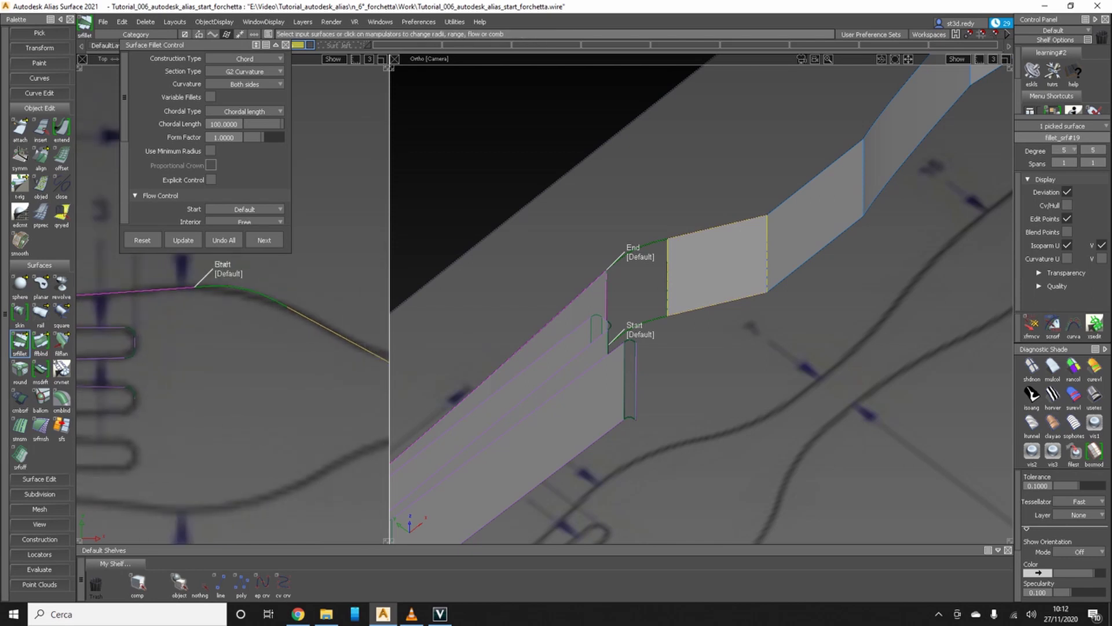
text(125)
key(Return)
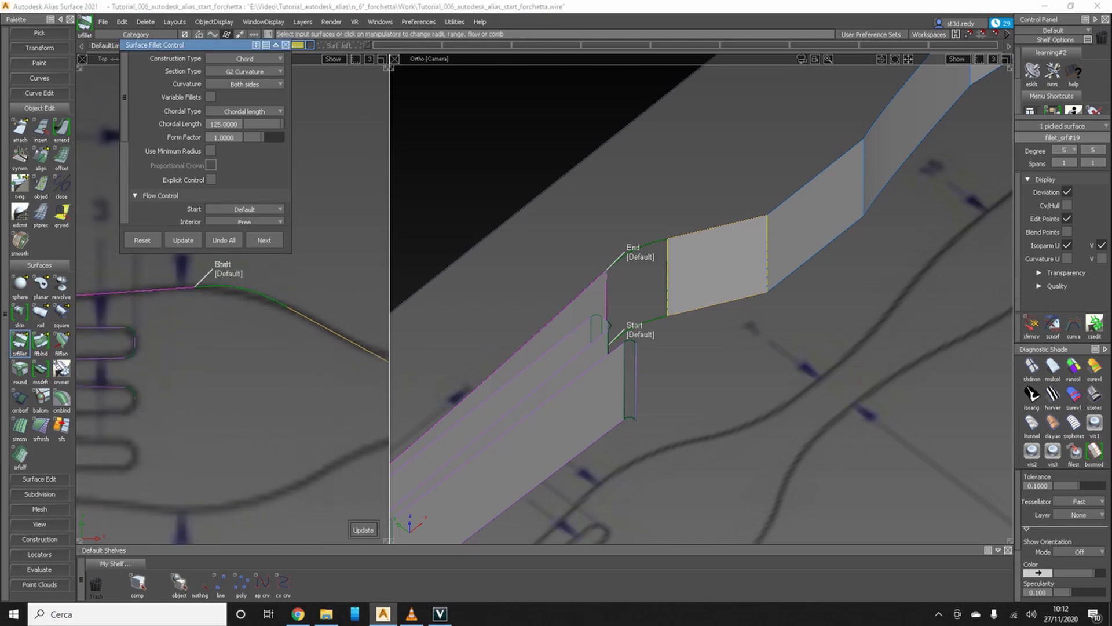
- Set the chordal length of the fillet between the outer tine's side and the fork head's sloping side to 150
text(150)
key(Return)
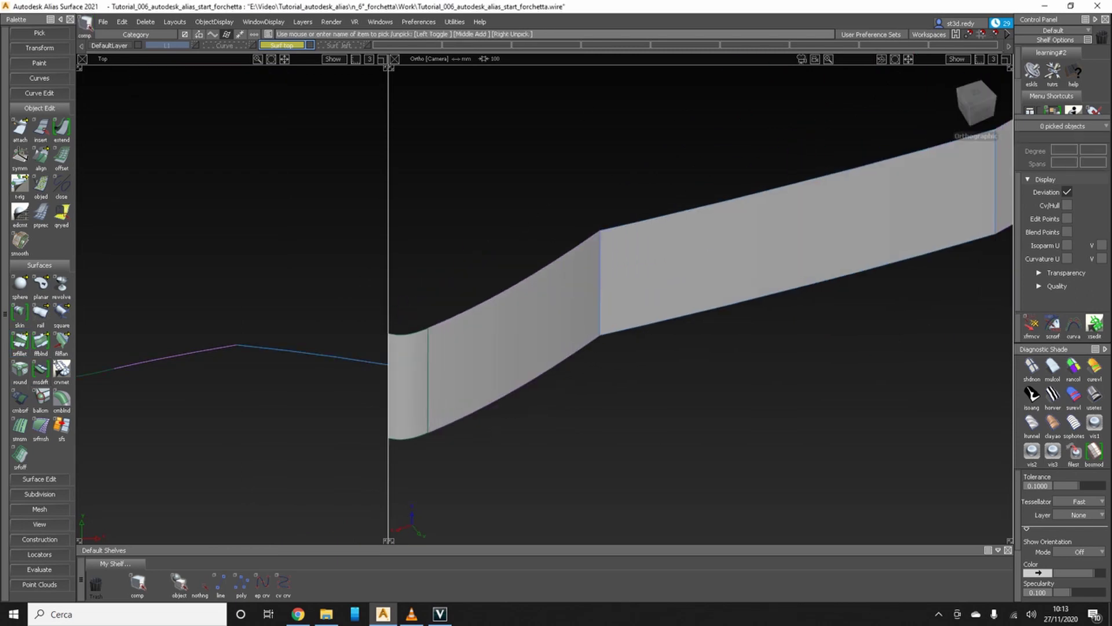
- Create Tubular Offset curves around the handle's shared side-surface edge at its widest point, with the surface option set to None
drag(61, 341, 125, 341)
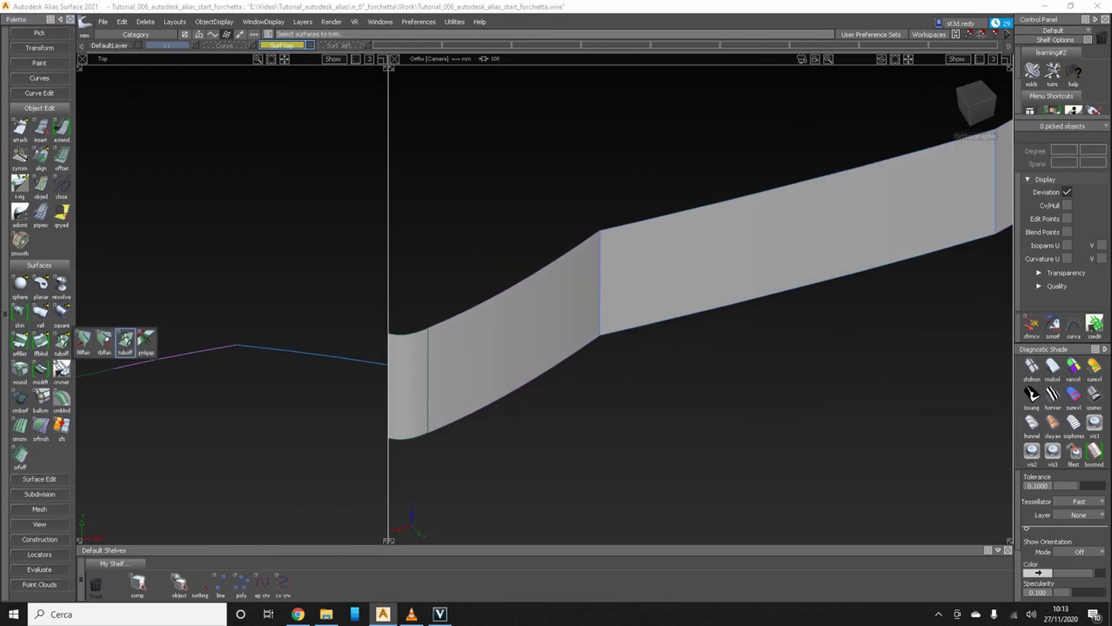
click(600, 289)
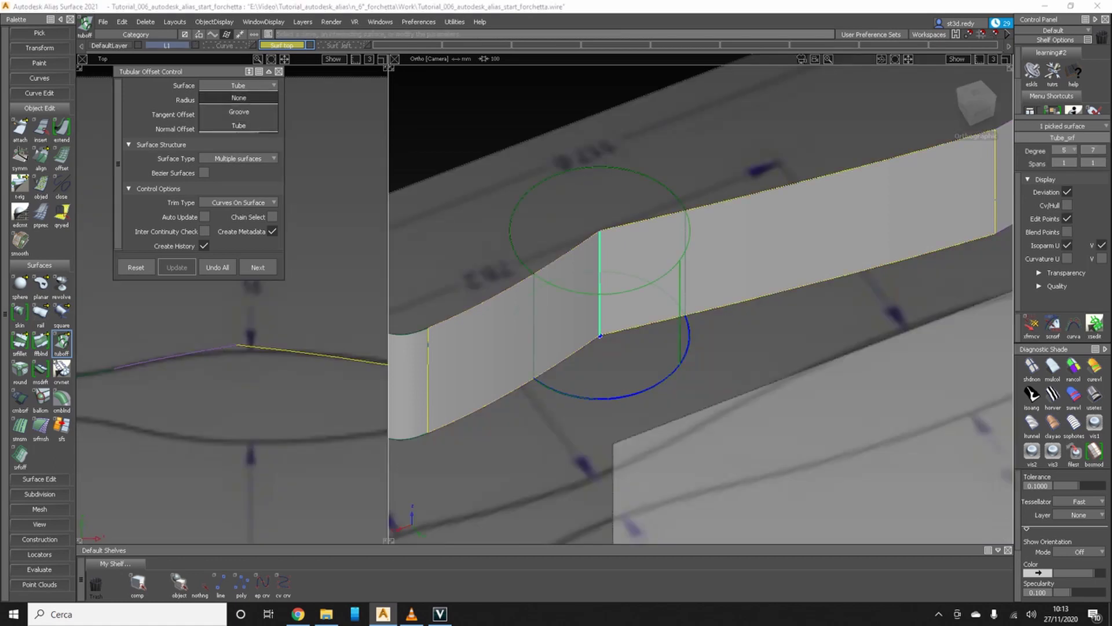
ctrl+shift+drag(726, 281, 397, 318)
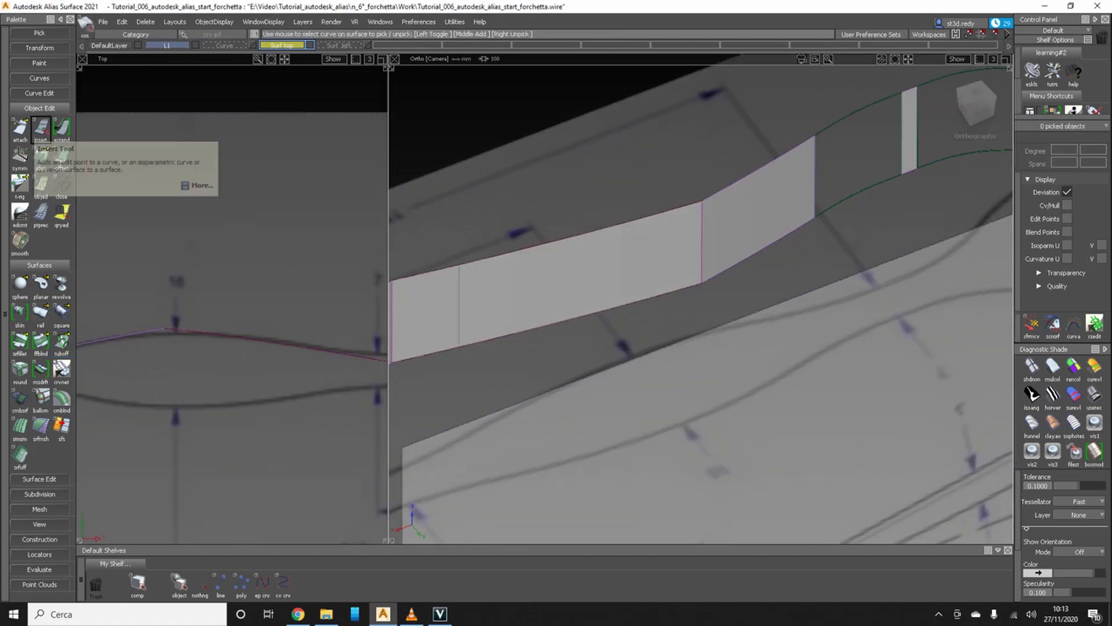
- Trim the handle's side surfaces along the tubular offset curves to open gaps at their junctions
click(39, 478)
click(61, 328)
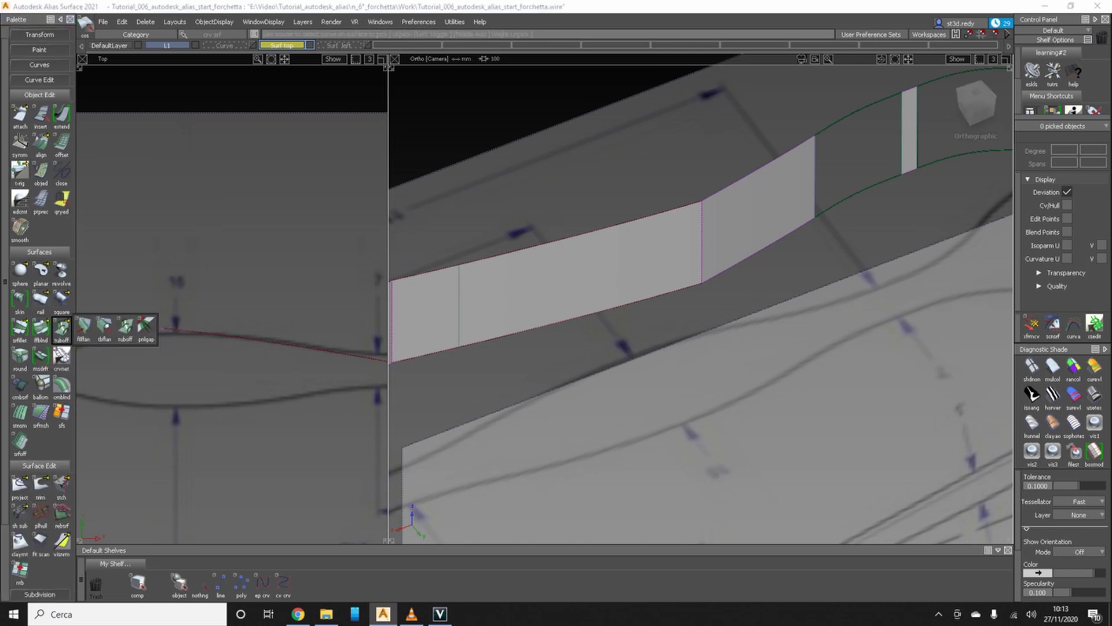
click(61, 328)
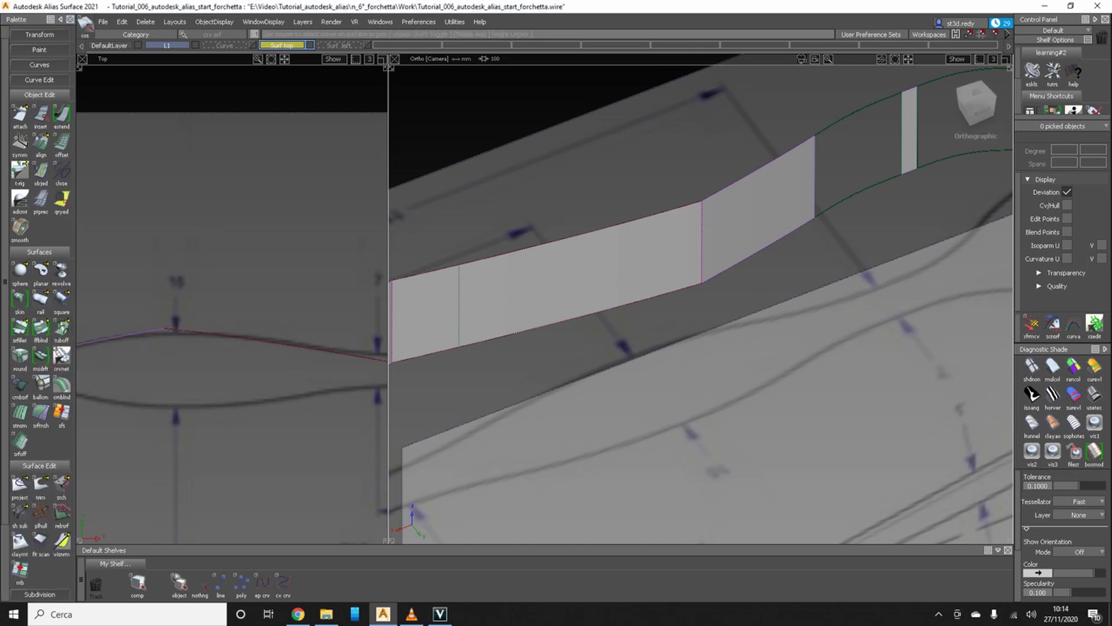
click(177, 333)
alt+shift+middle_drag(185, 348, 202, 368)
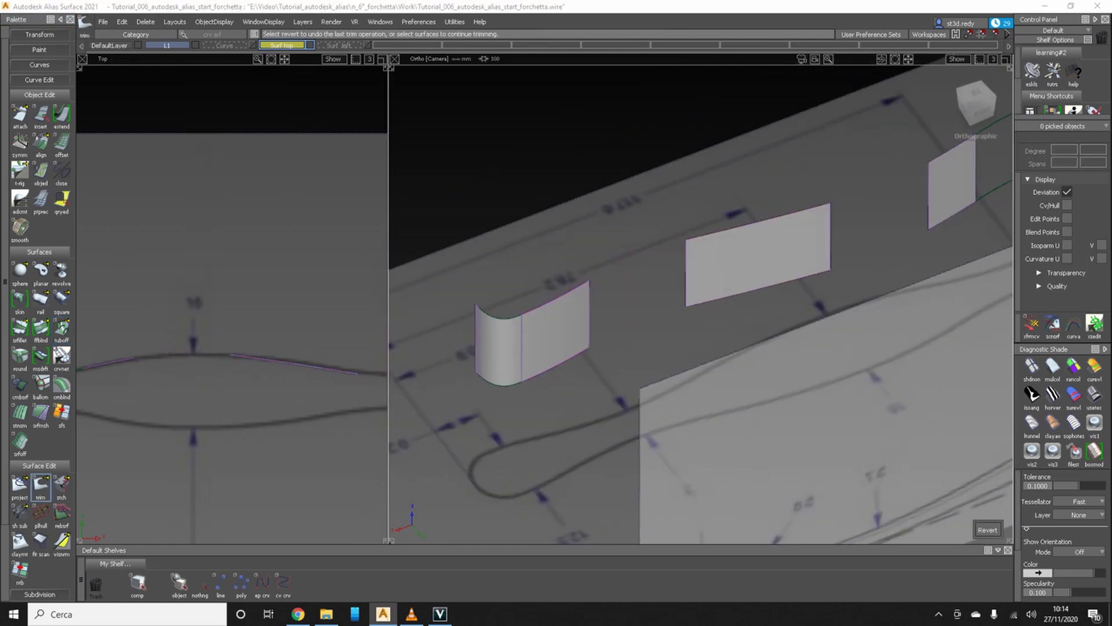
- Bridge the gaps at the handle's narrow and widest junctions with Freeform Blends using G2 Curvature on both sides
click(40, 331)
click(589, 316)
click(687, 272)
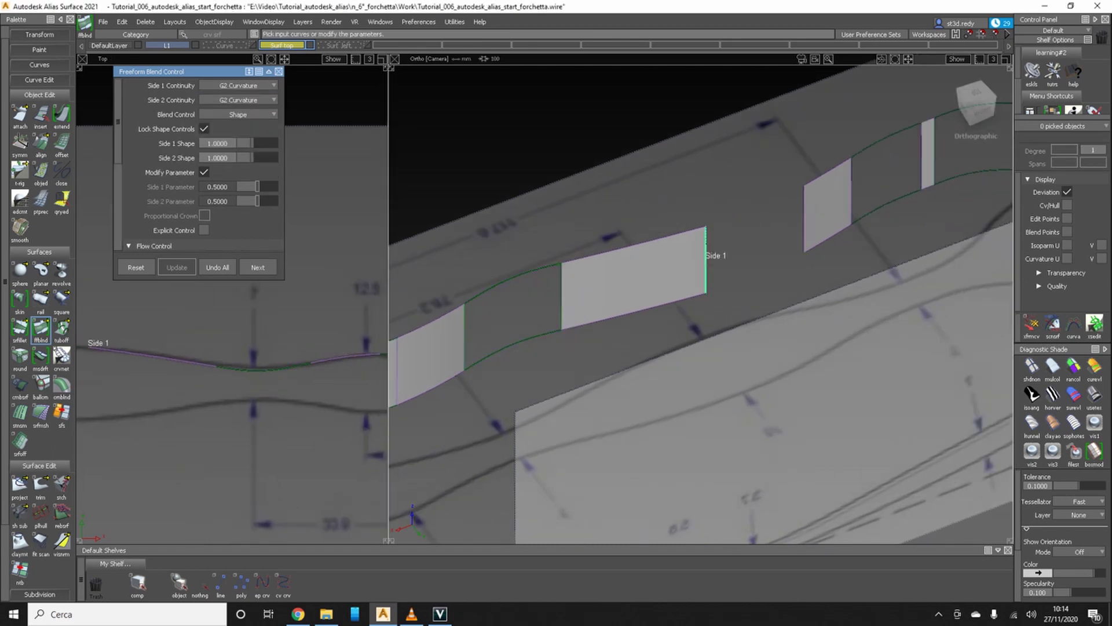
click(804, 220)
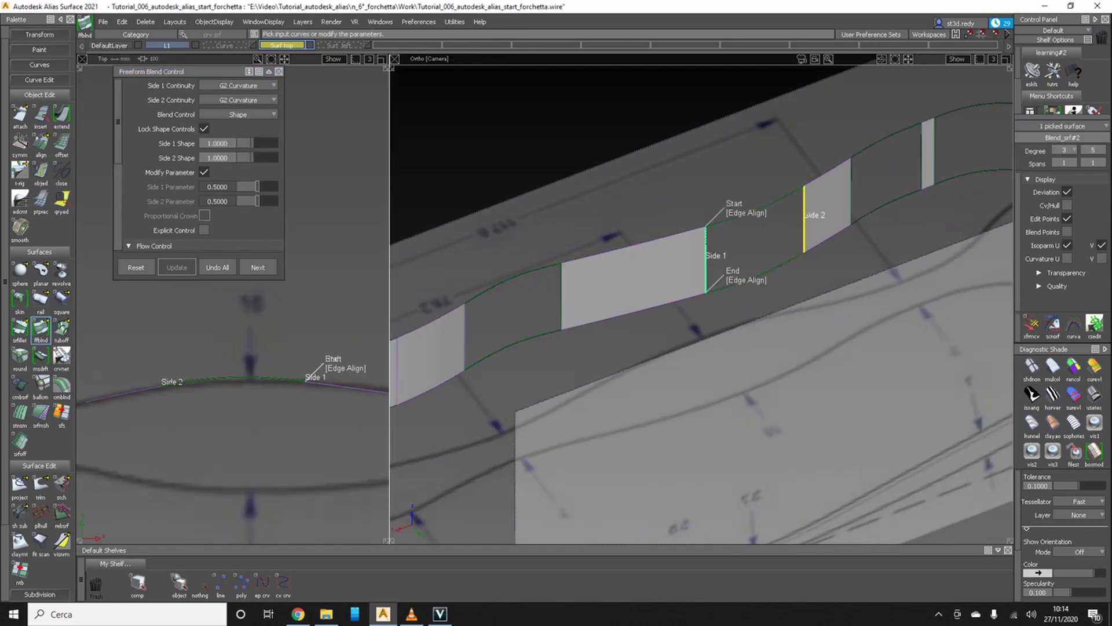
ctrl+shift+drag(707, 243, 641, 250)
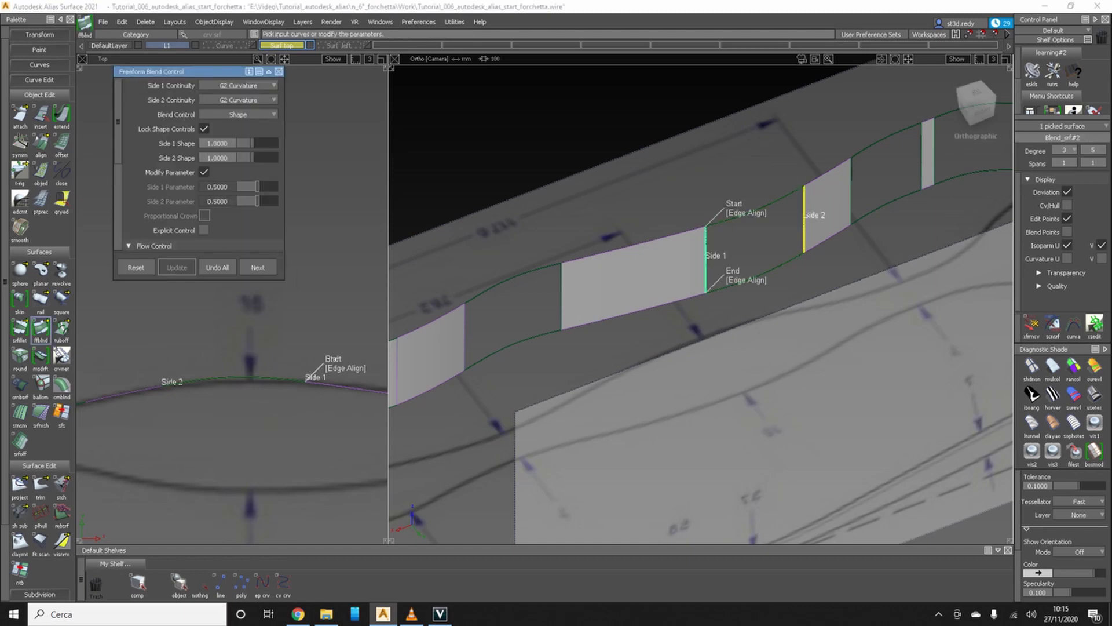
key(Escape)
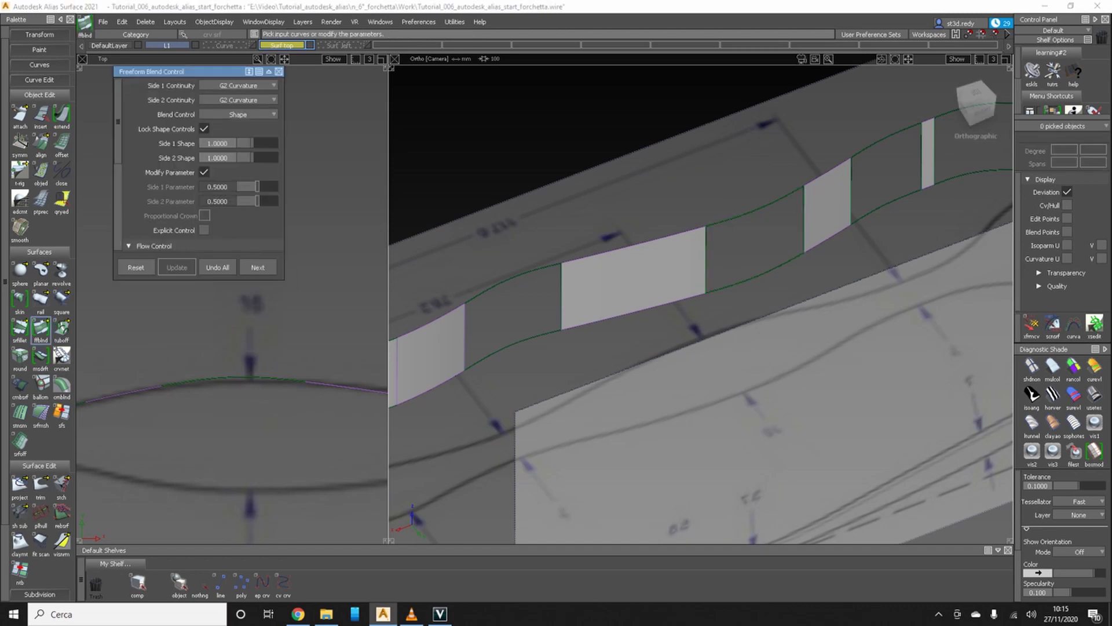
- Display the CVs of the two side surfaces meeting at the handle's widest point and try shifting their shared-edge CVs
ctrl+shift+drag(650, 210, 615, 208)
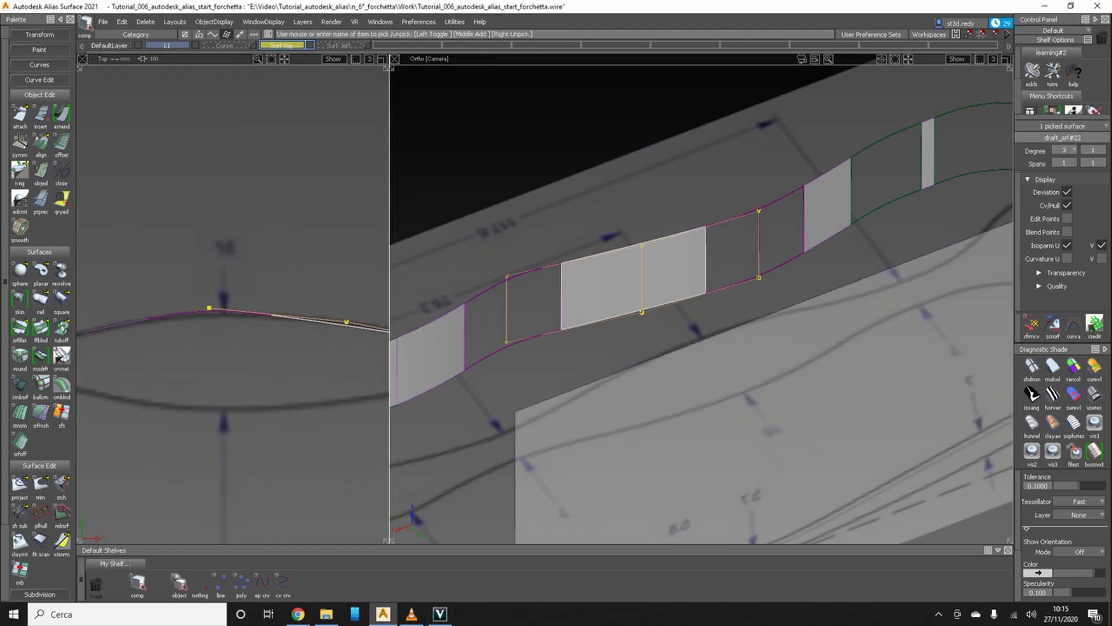
ctrl+shift+drag(172, 305, 223, 293)
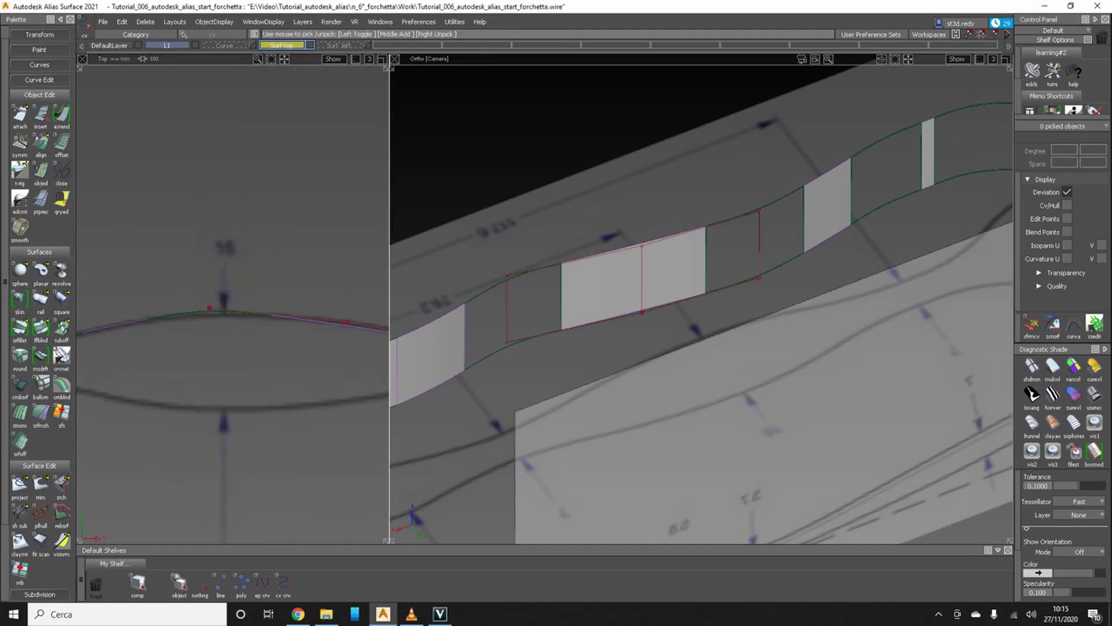
click(210, 308)
key(m)
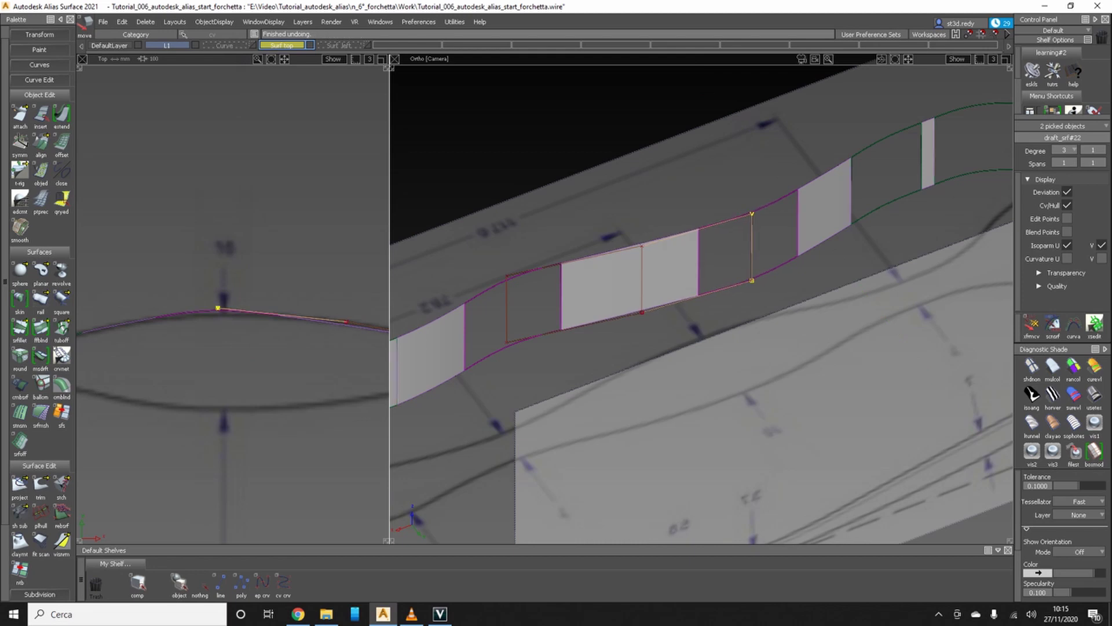
key(Escape)
ctrl+shift+drag(753, 293, 666, 299)
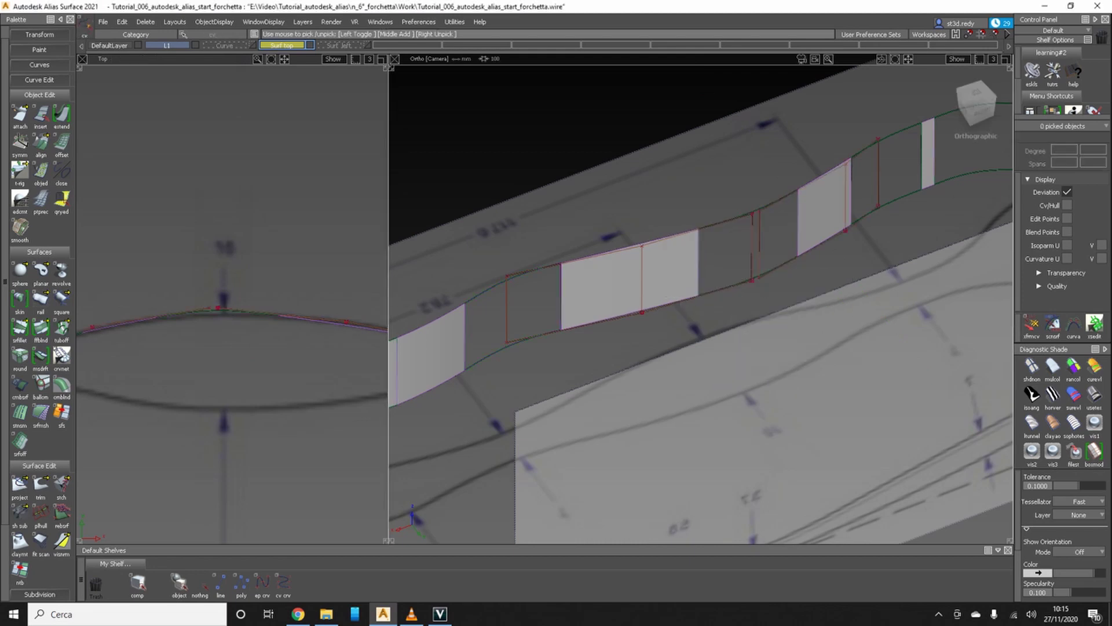
ctrl+shift+drag(738, 293, 787, 293)
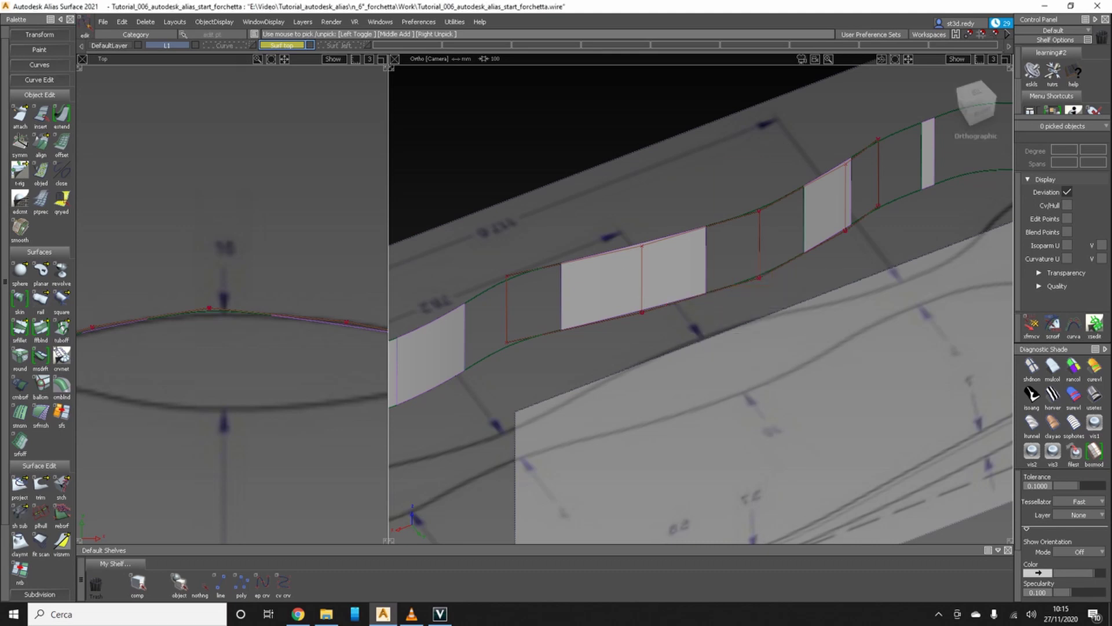
- Move the coincident CVs of both side surfaces at the handle's widest point to match the blueprint outline
ctrl+shift+drag(228, 323, 286, 323)
drag(223, 293, 221, 313)
key(m)
right_drag(222, 313, 222, 314)
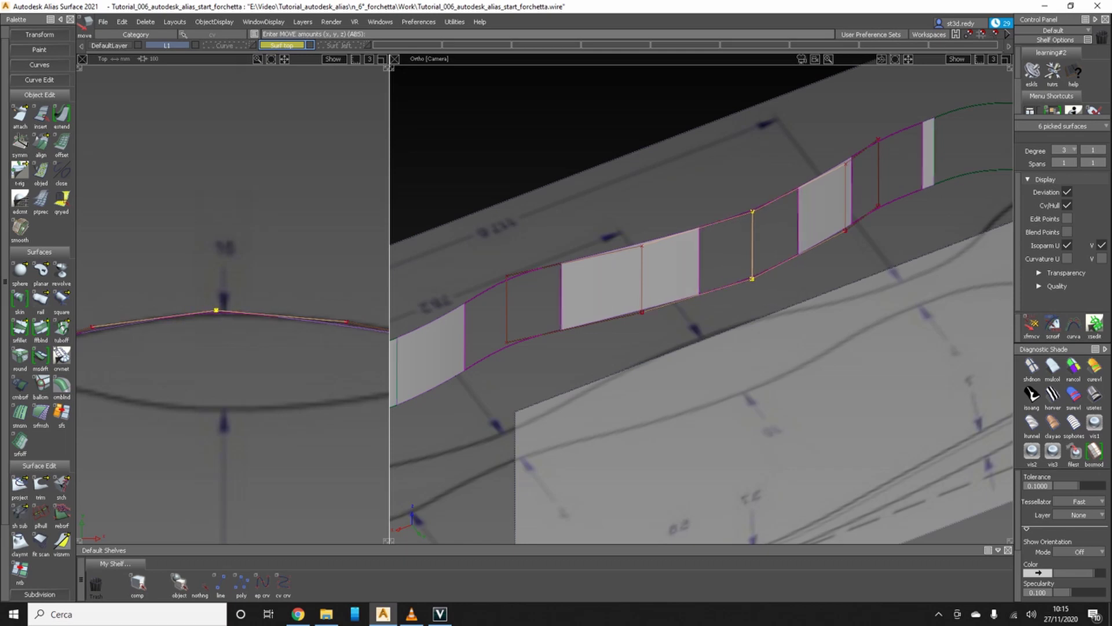
key(ctrl+shift+n)
- Display the CVs of the handle-end side surface and move the coincident CVs at the narrow junction toward the blueprint outline
alt+shift+drag(486, 244, 571, 292)
alt+shift+right_drag(243, 313, 220, 325)
alt+shift+drag(240, 303, 242, 301)
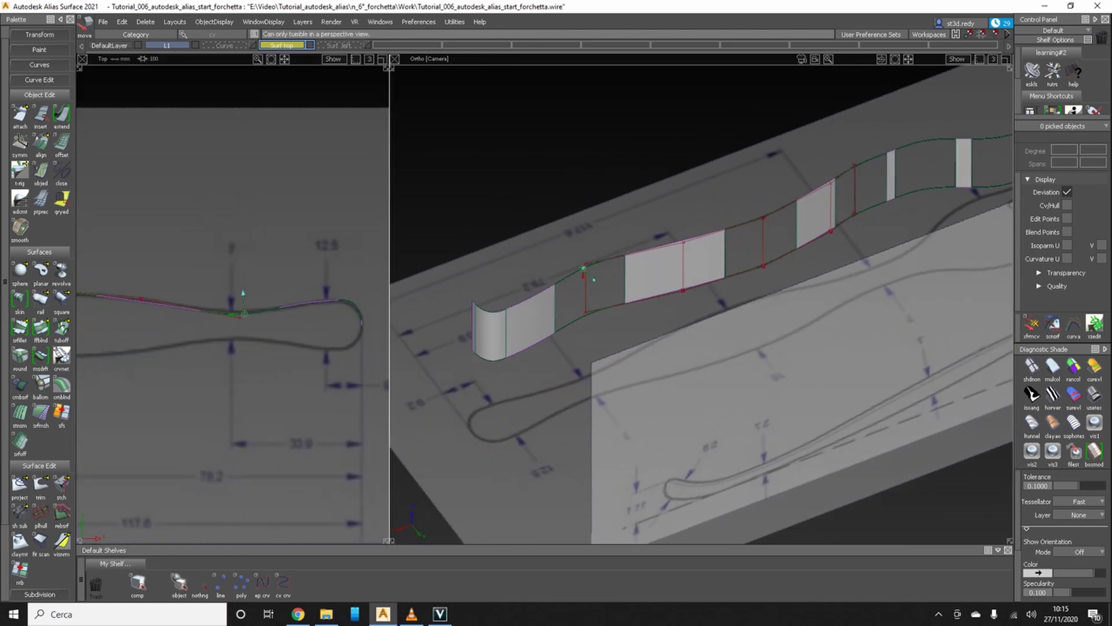
alt+shift+right_drag(242, 301, 272, 290)
click(539, 318)
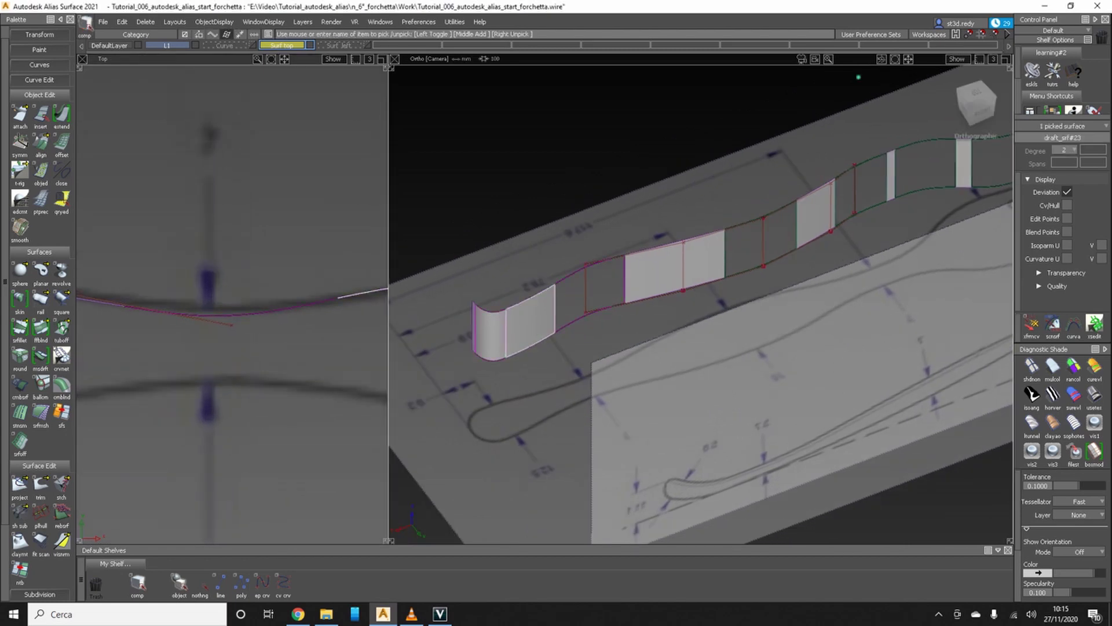
click(231, 323)
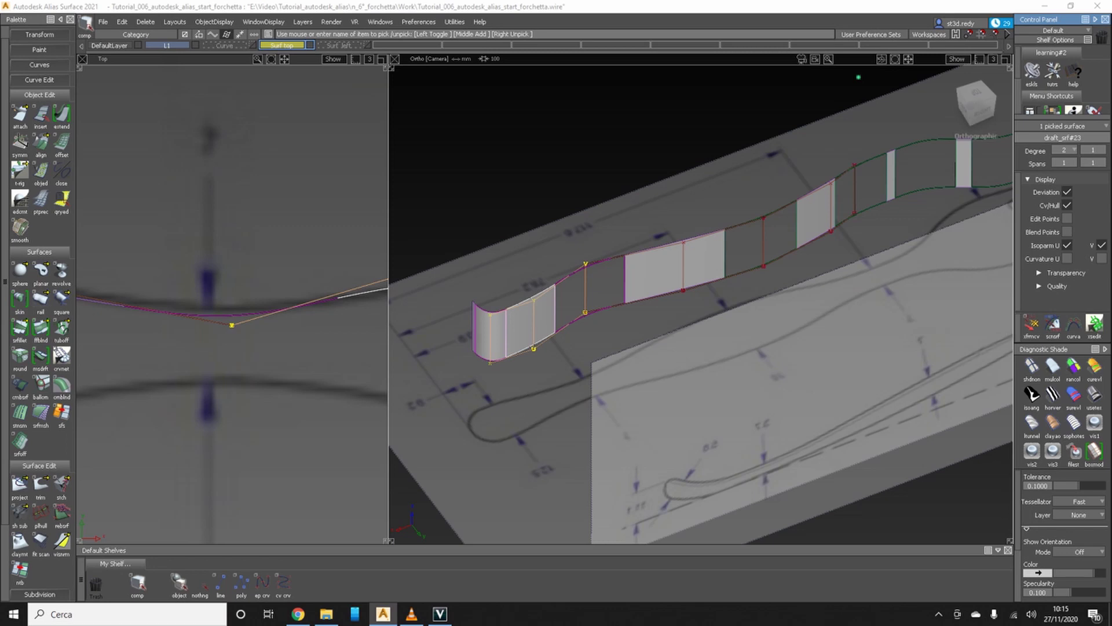
mouse_move(218, 347)
ctrl+shift+mouse_down()
mouse_move(249, 339)
mouse_move(252, 369)
ctrl+shift+mouse_up()
click(232, 325)
drag(263, 290, 272, 272)
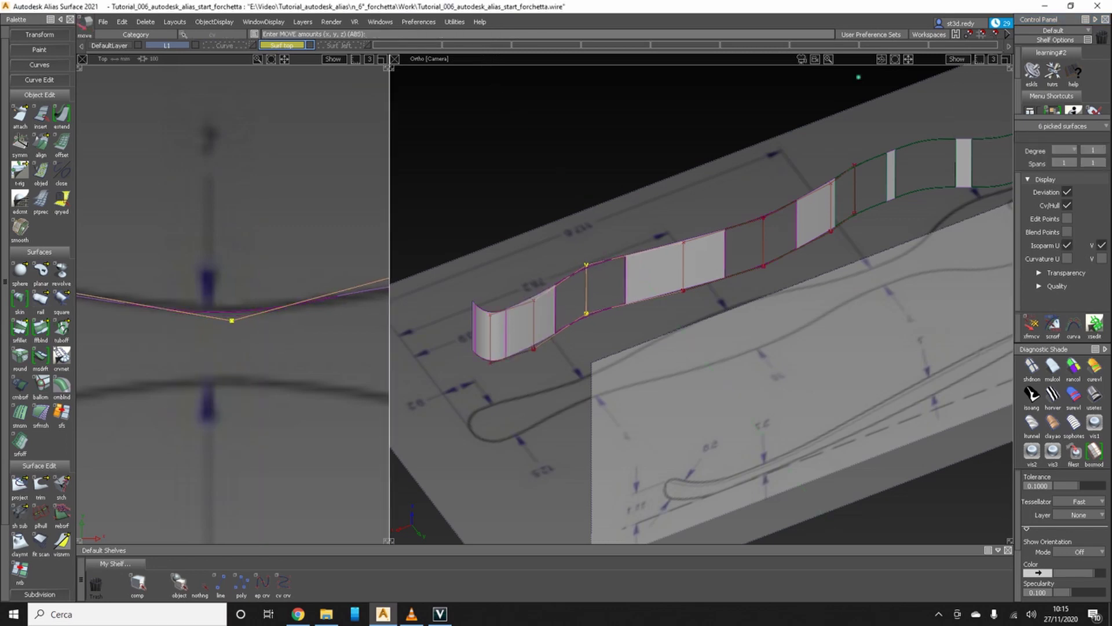
alt+shift+right_drag(273, 272, 221, 301)
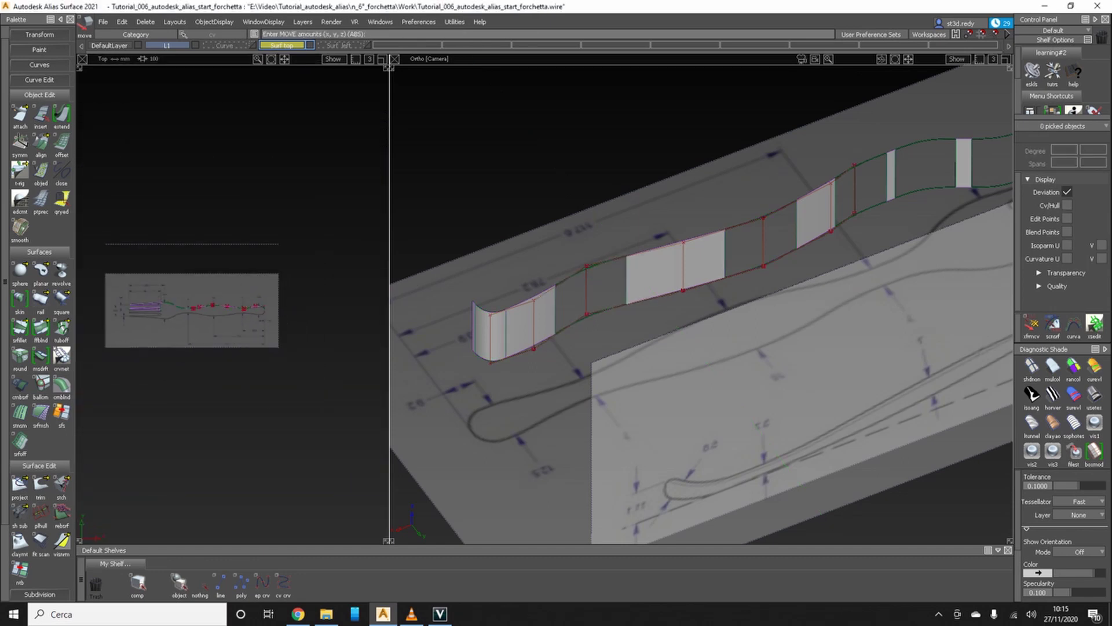
- Hide the CVs of all fork surfaces and shade the surfaces with the multi-color diagnostic shading
ctrl+shift+drag(278, 312, 258, 308)
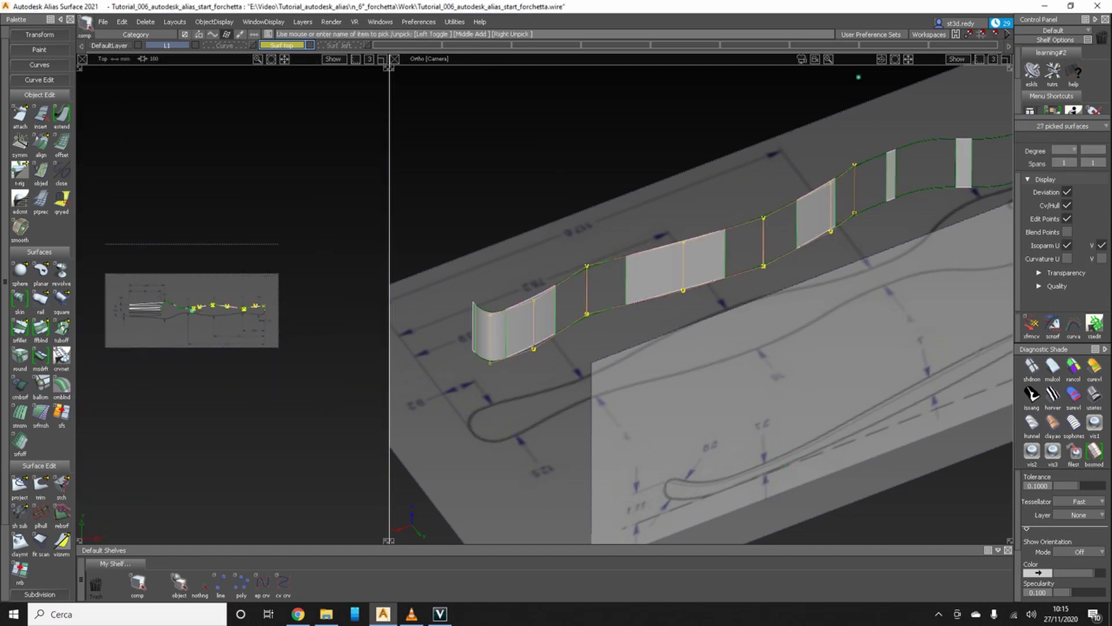
click(1067, 205)
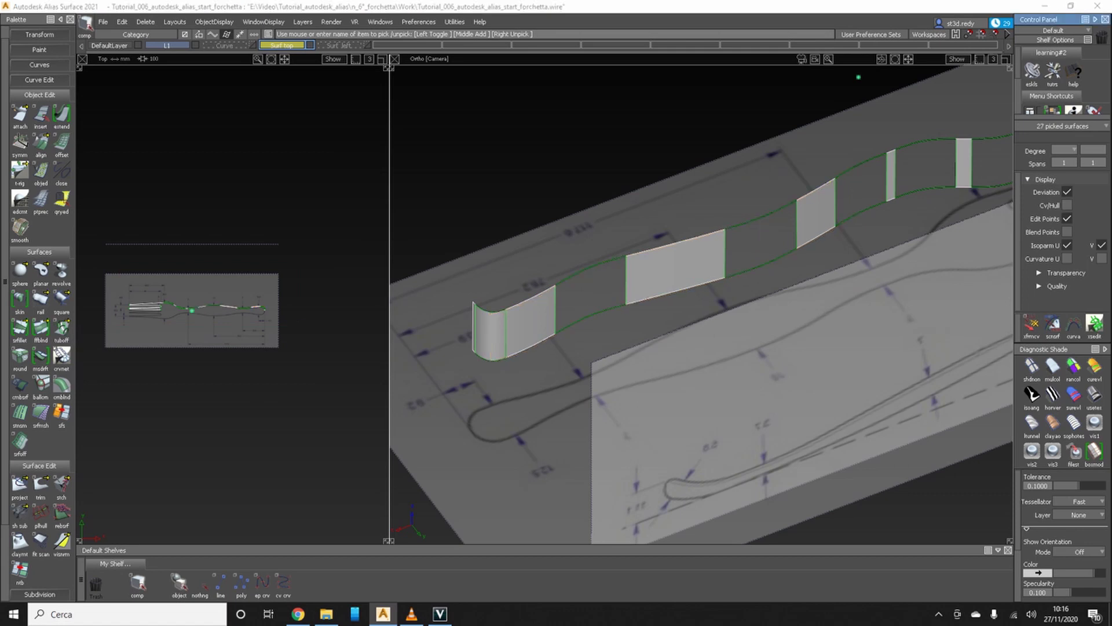
click(585, 270)
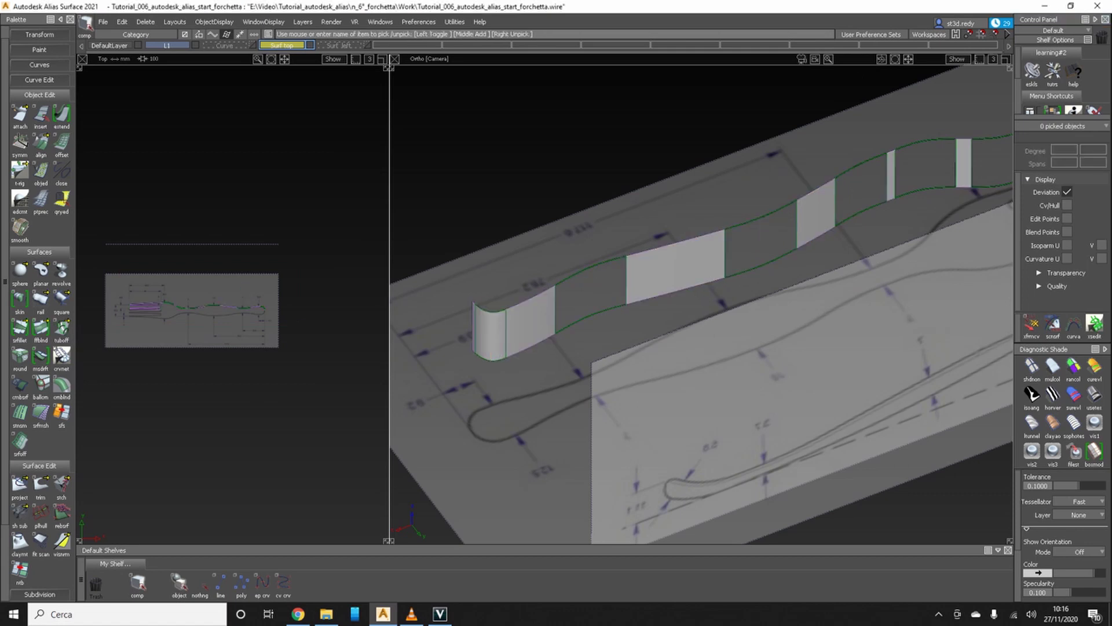
scroll(701, 301, down, 3)
alt+shift+drag(701, 301, 632, 330)
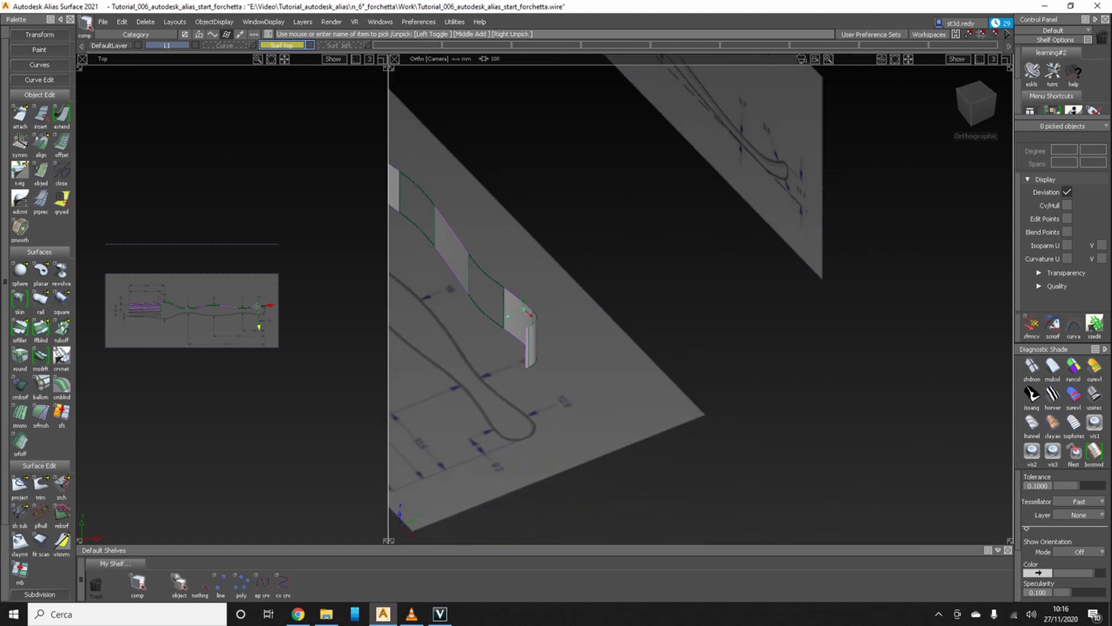
alt+shift+middle_drag(631, 330, 892, 383)
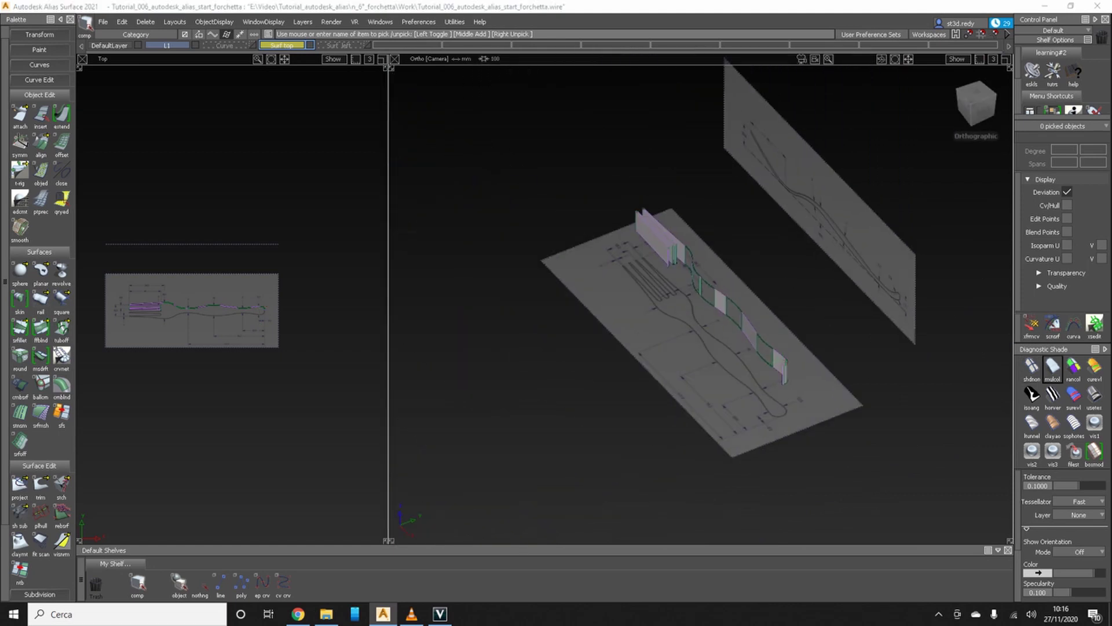
scroll(817, 362, up, 5)
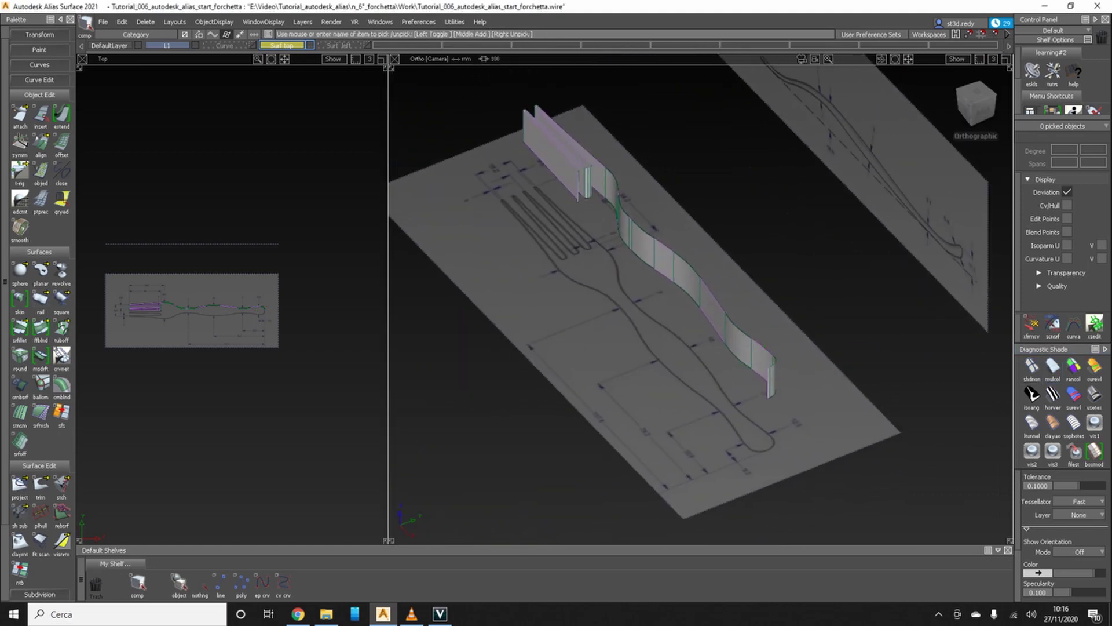
- Preview the full mirrored fork with the Surf top layer's symmetry and switch the symmetry back off
ctrl+shift+drag(837, 359, 822, 348)
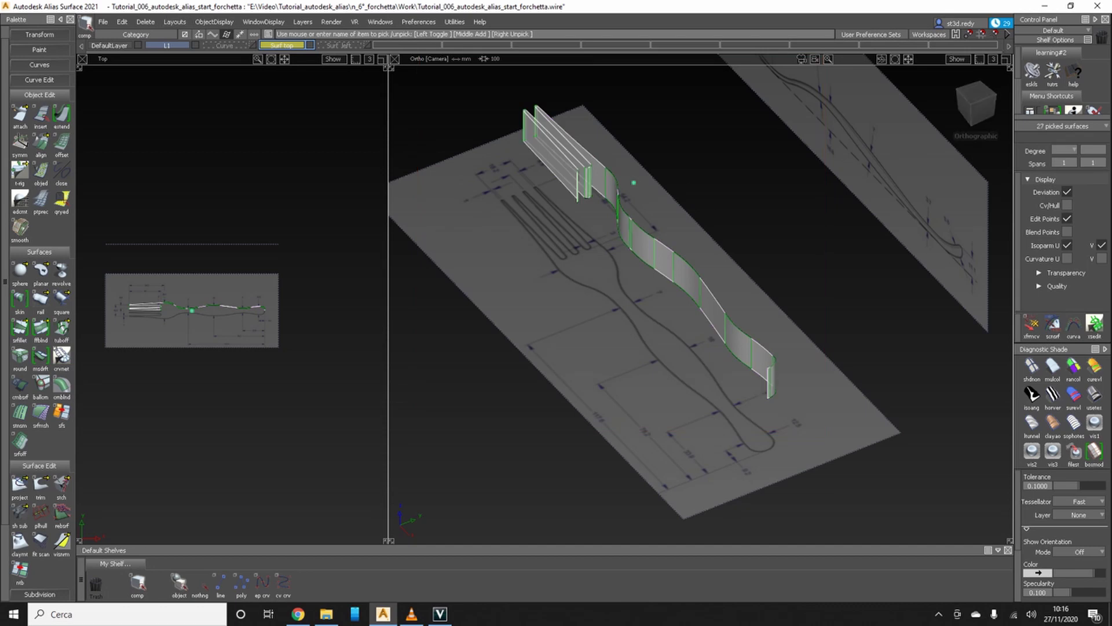
right_drag(281, 45, 293, 98)
alt+shift+drag(684, 260, 724, 244)
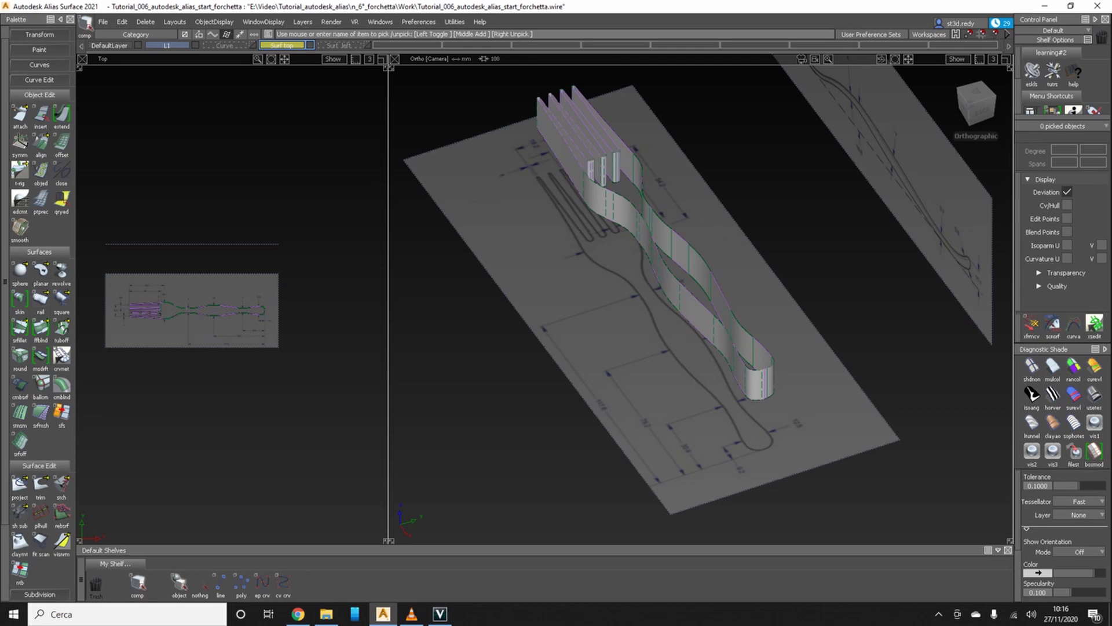
mouse_move(977, 100)
mouse_down()
mouse_move(971, 110)
mouse_move(984, 96)
mouse_up()
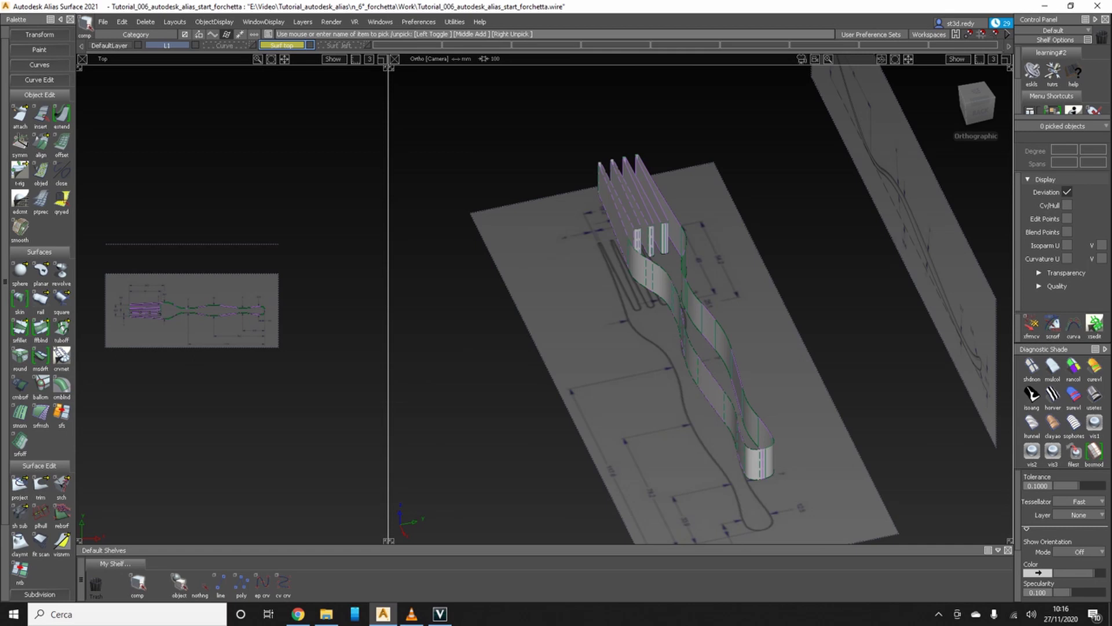
right_click(281, 45)
click(292, 97)
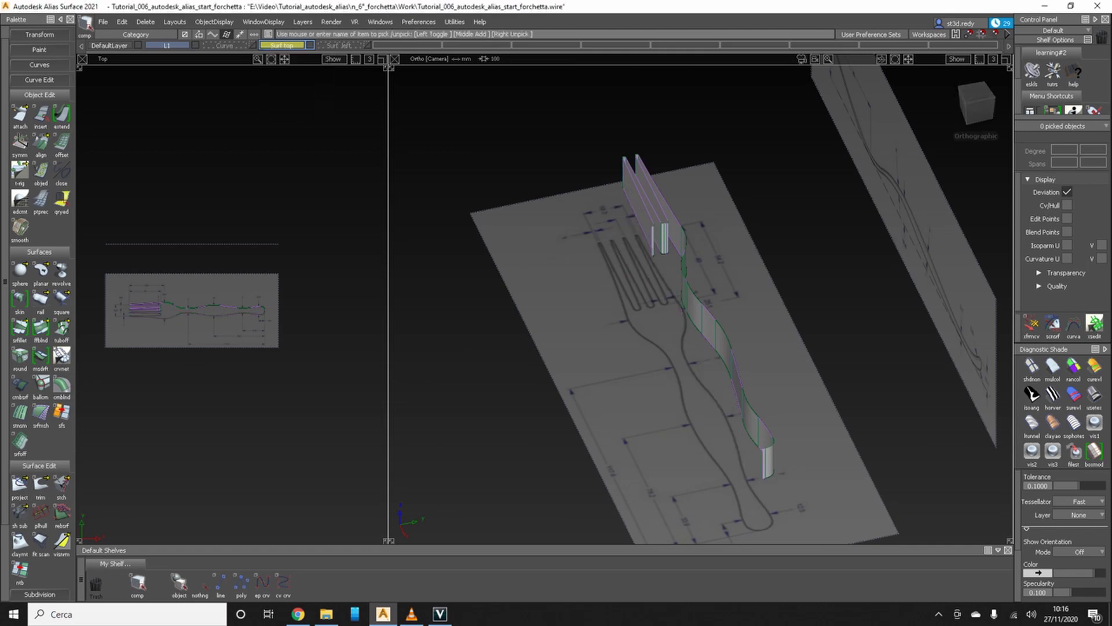
right_click(281, 45)
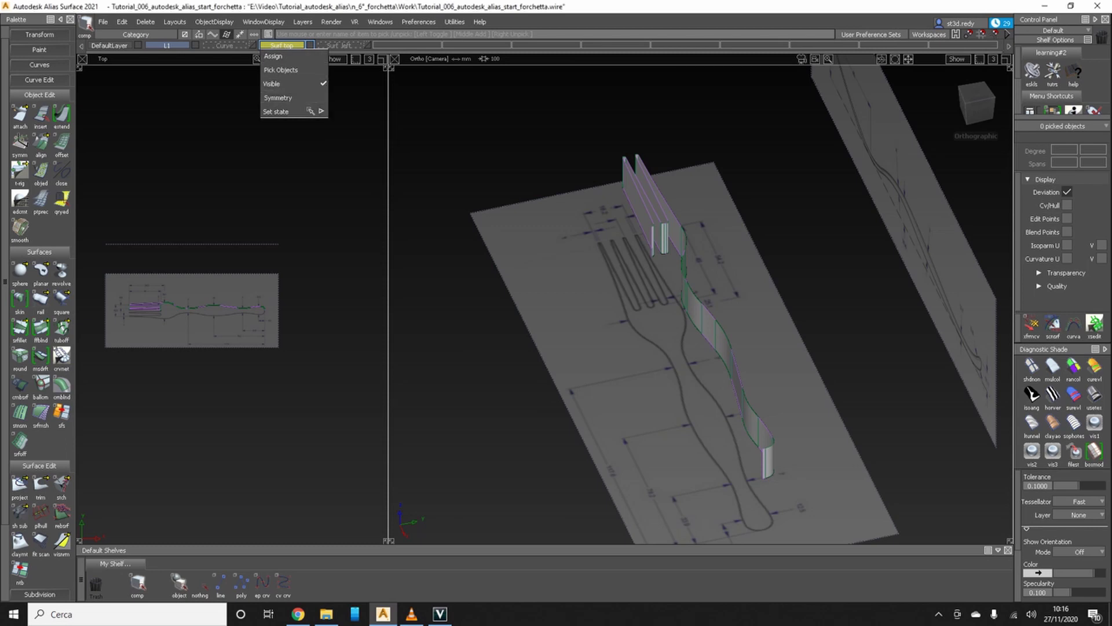
key(Escape)
key(alt+e)
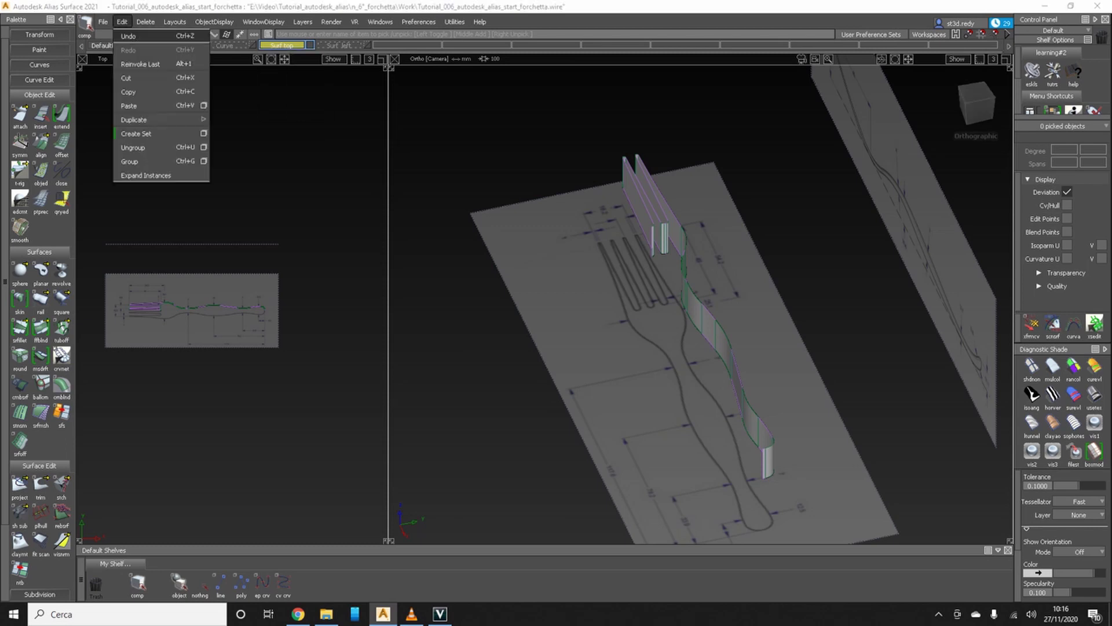
ctrl+shift+drag(813, 326, 795, 336)
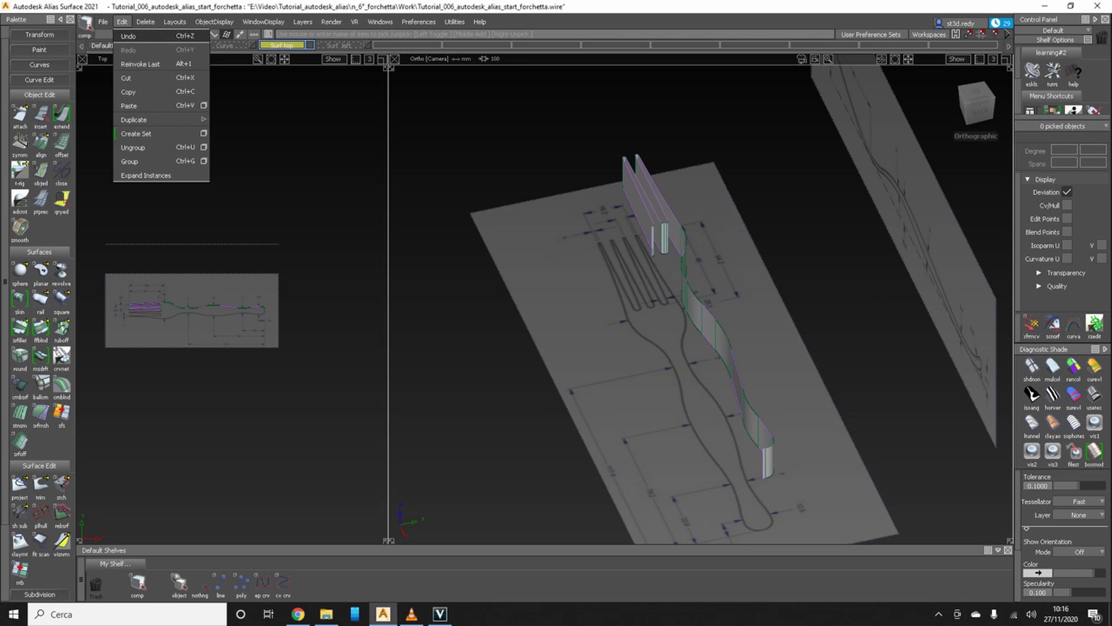
- Turn on the Surf top layer's symmetry and show the curved profile surfaces on the Surf left layer
drag(797, 469, 558, 112)
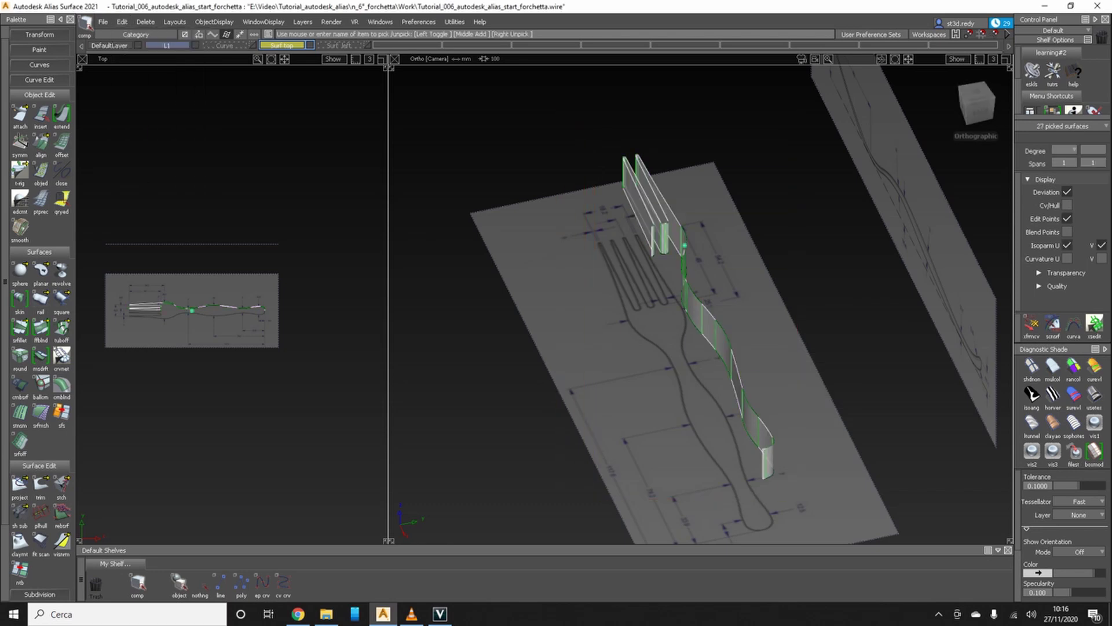
click(283, 45)
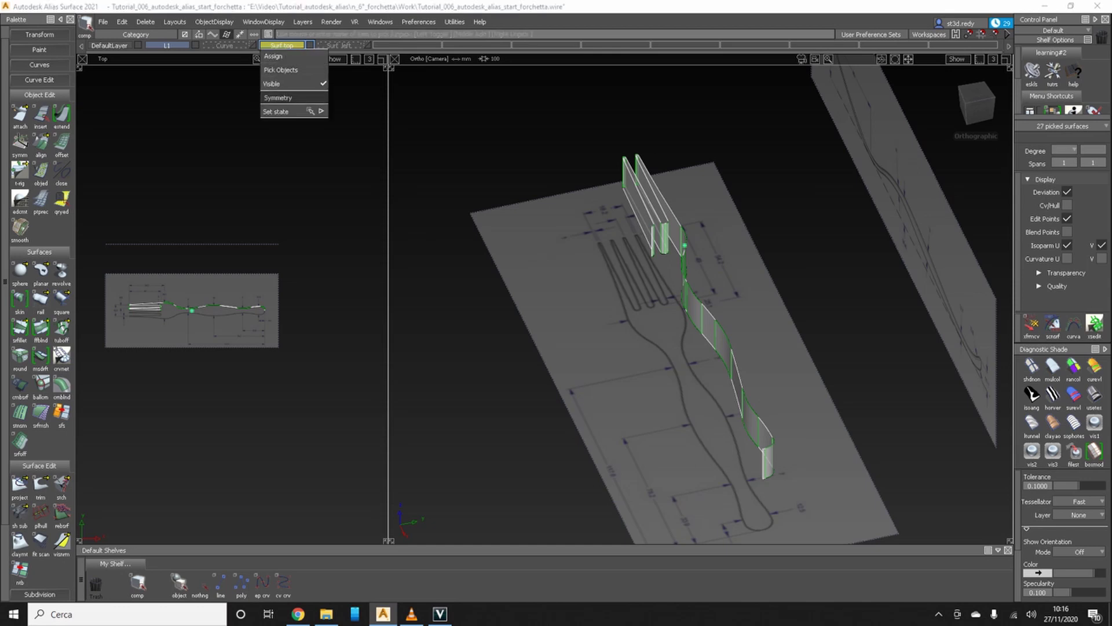
click(292, 68)
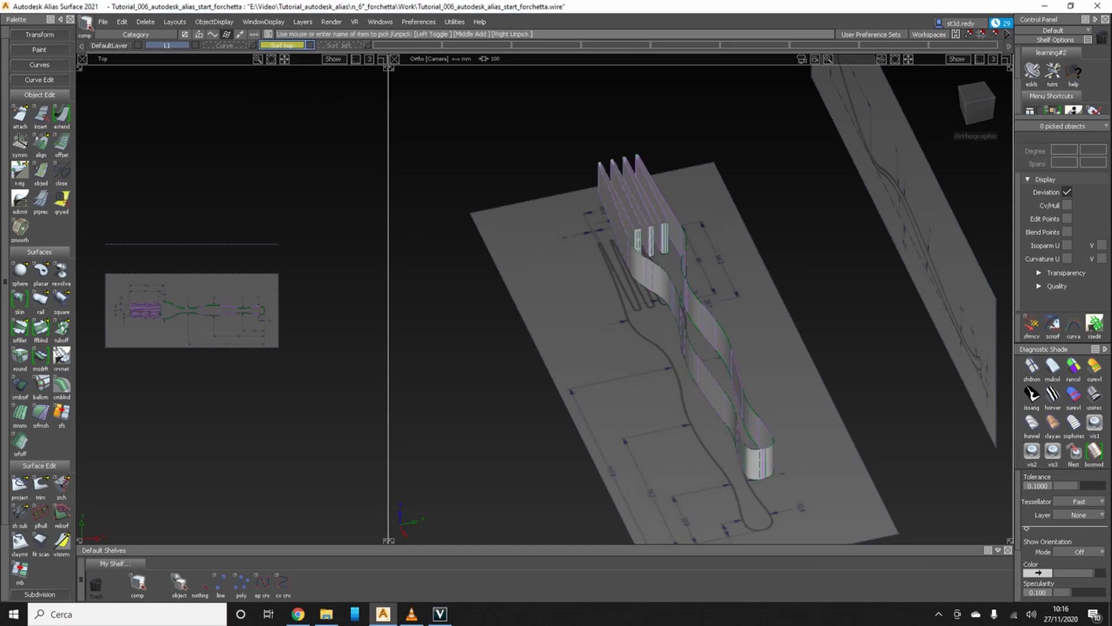
alt+shift+middle_drag(695, 376, 626, 241)
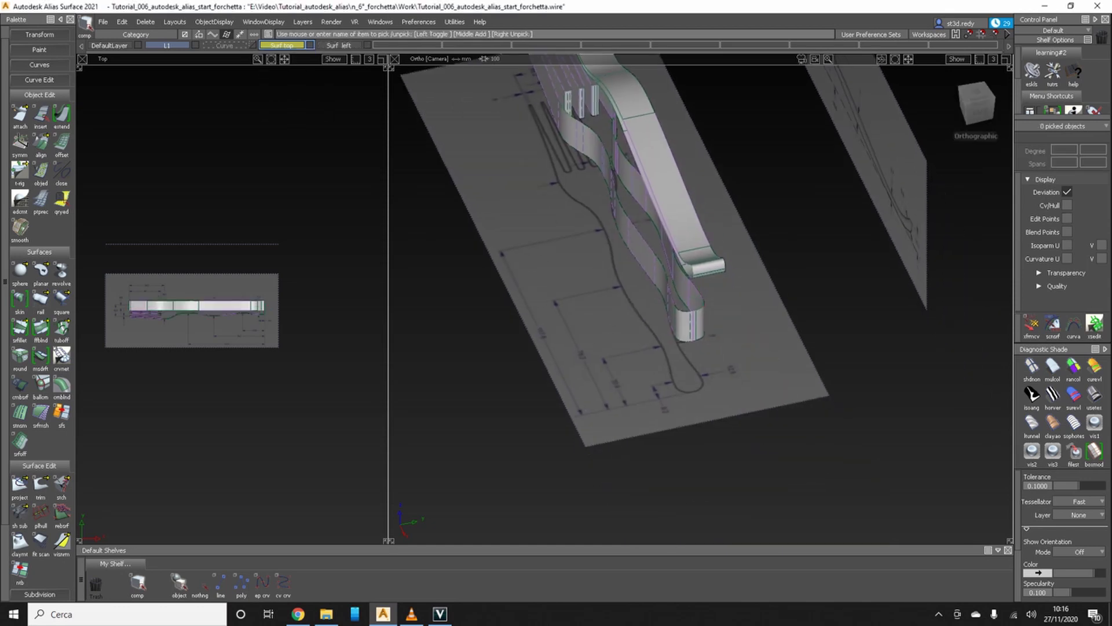
scroll(155, 317, up, 3)
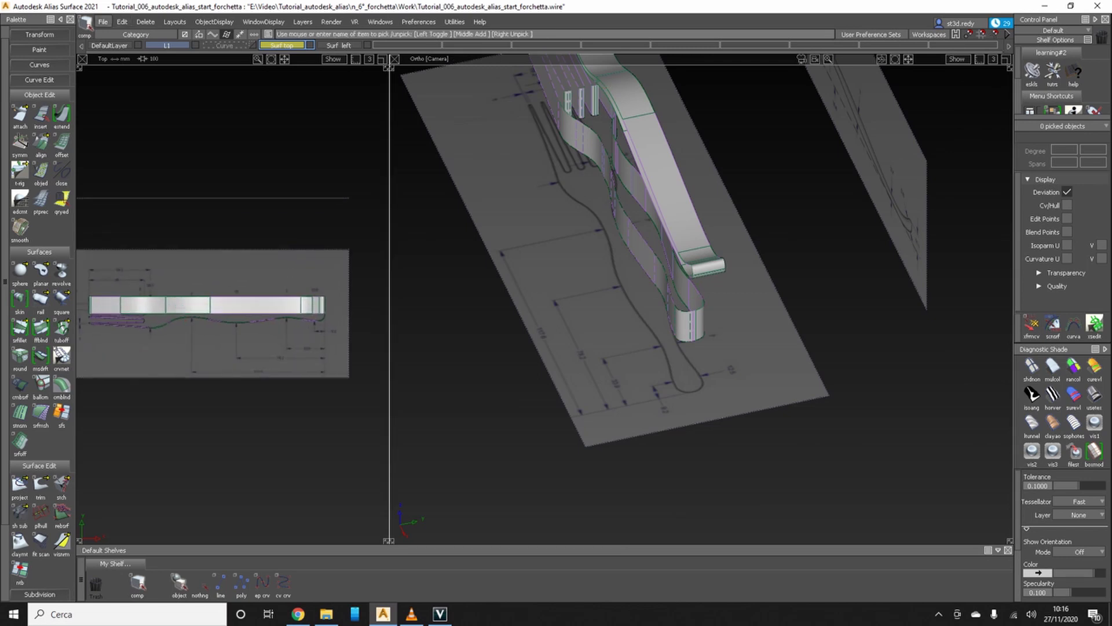
- In the left view, move the 27 fork side surfaces up to overlap the curved profile surfaces, accepting removal of their construction history
click(174, 21)
mouse_move(191, 52)
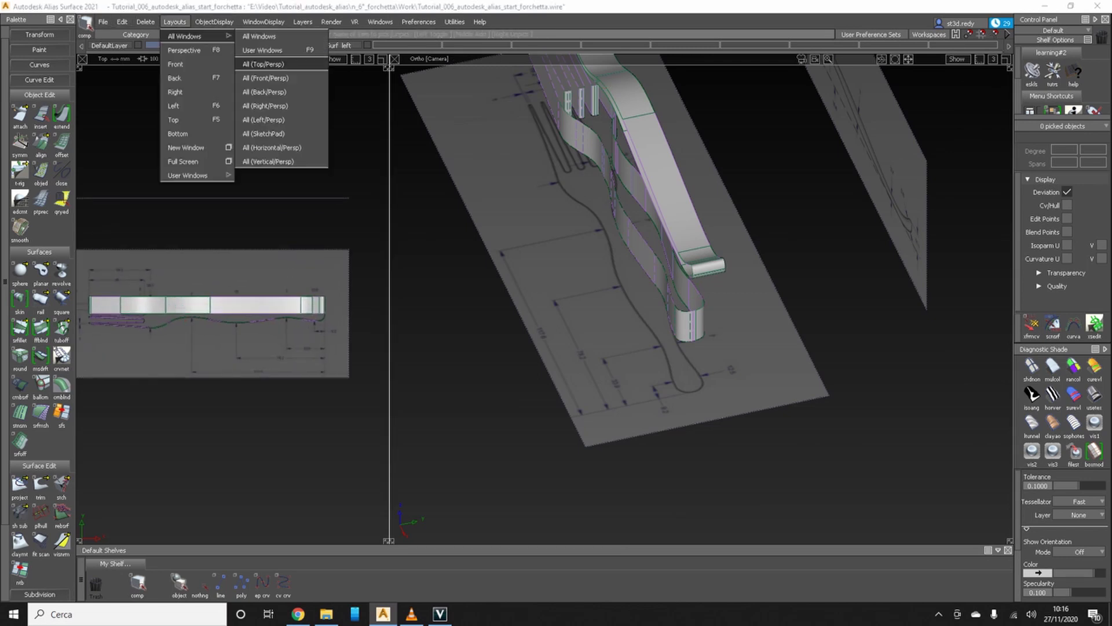
click(272, 58)
key(ctrl+z)
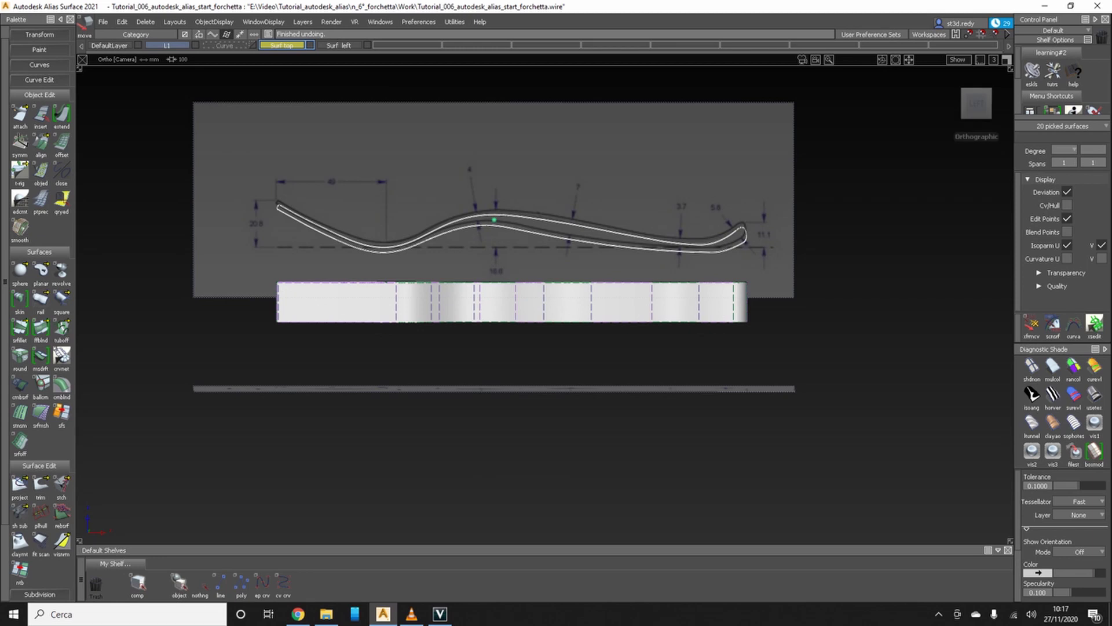
click(976, 103)
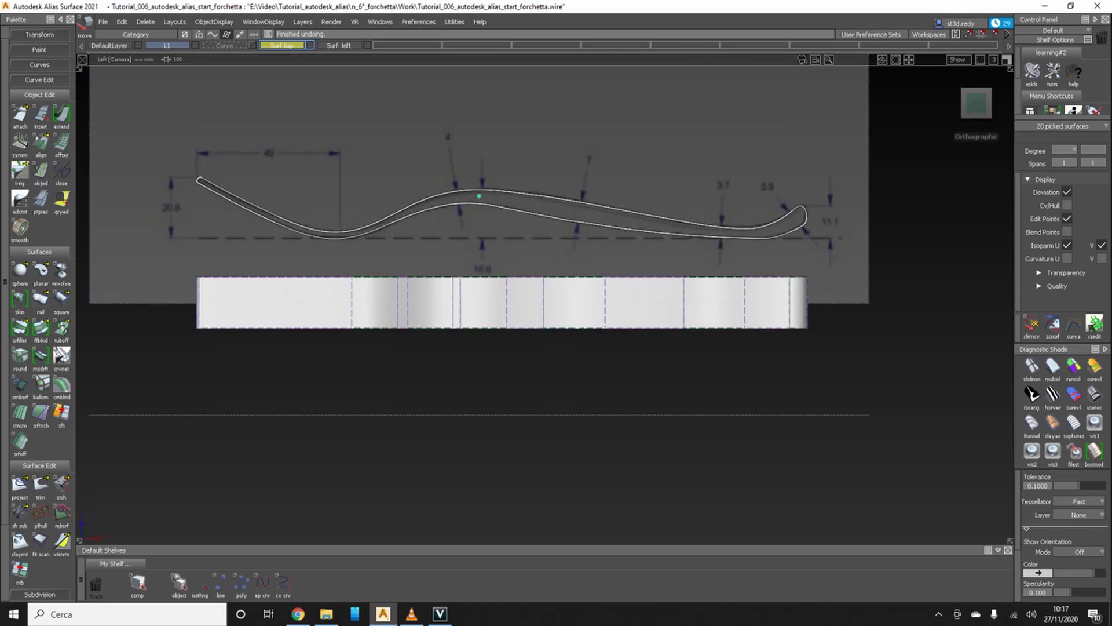
ctrl+shift+drag(843, 322, 234, 218)
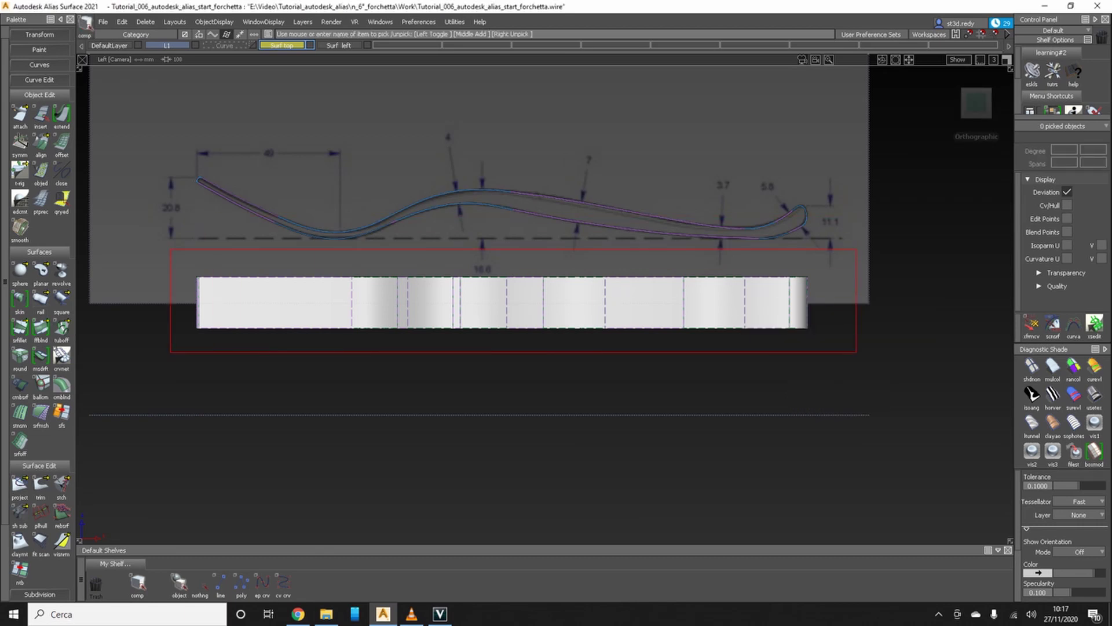
drag(170, 250, 170, 249)
click(479, 196)
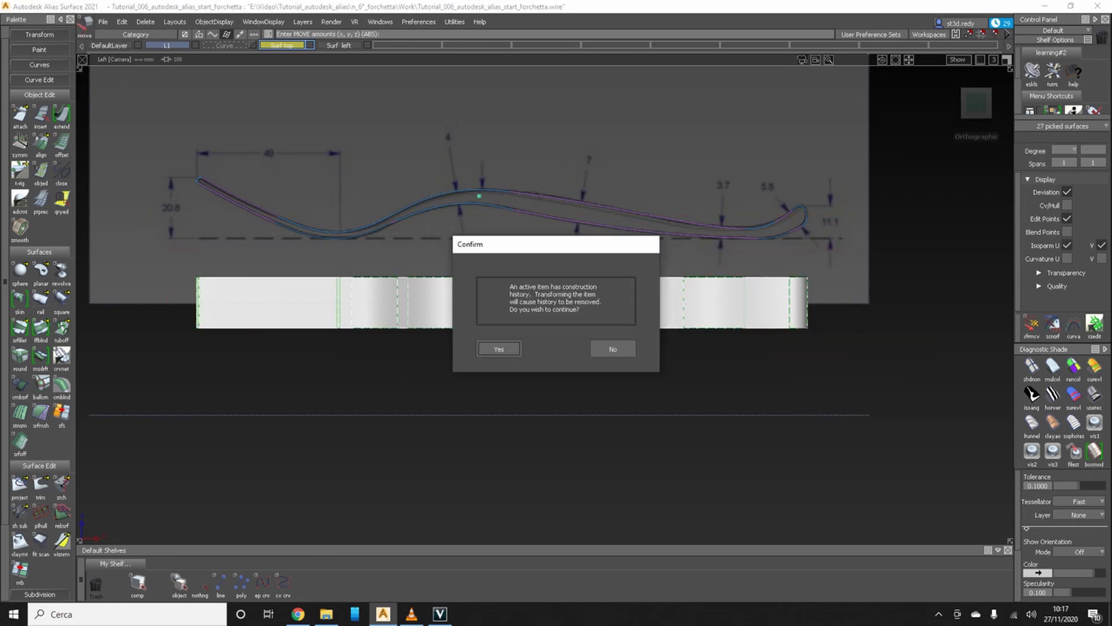
key(Return)
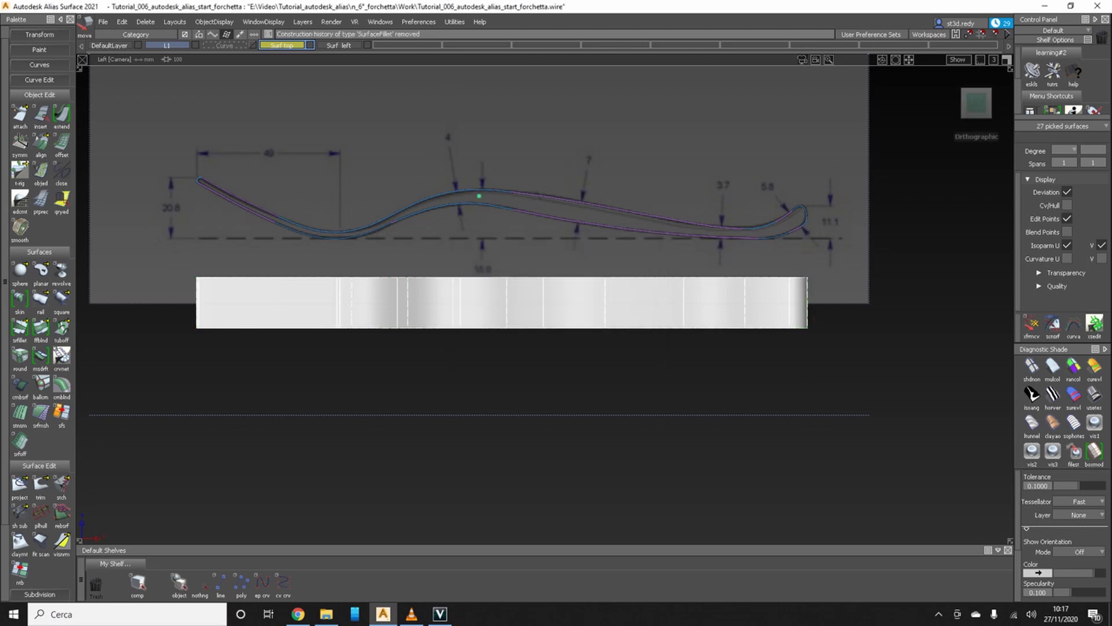
right_drag(479, 196, 479, 107)
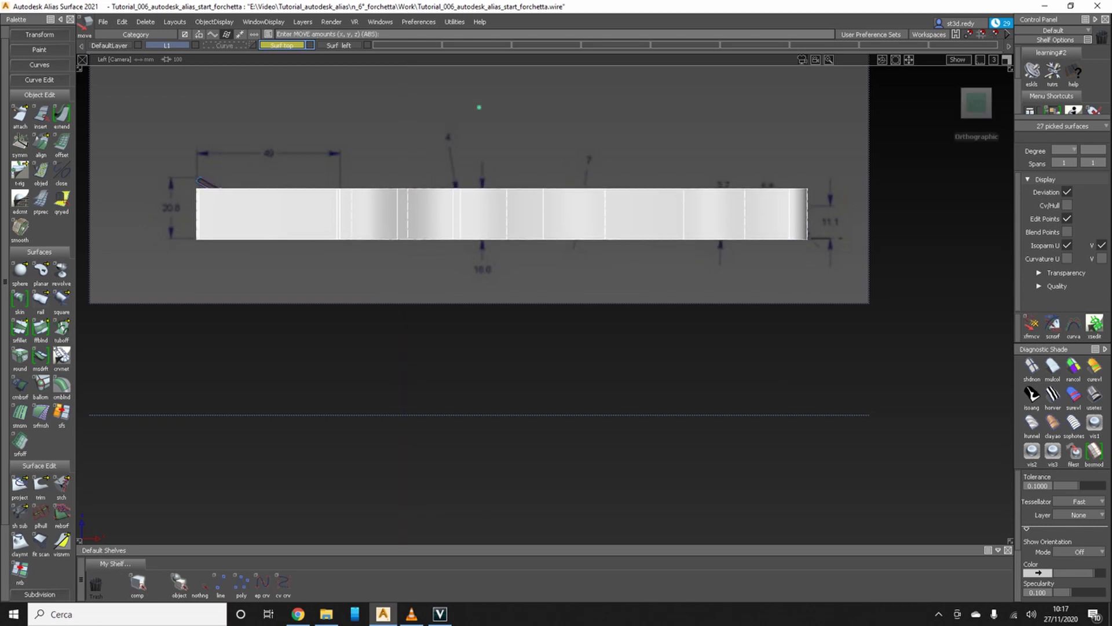
- Center the pivots of the moved side surfaces and scale them non-proportionally in height so they extend past the curved profile
key(ctrl+z)
ctrl+shift+click(253, 305)
ctrl+shift+drag(252, 304, 282, 324)
ctrl+shift+click(357, 276)
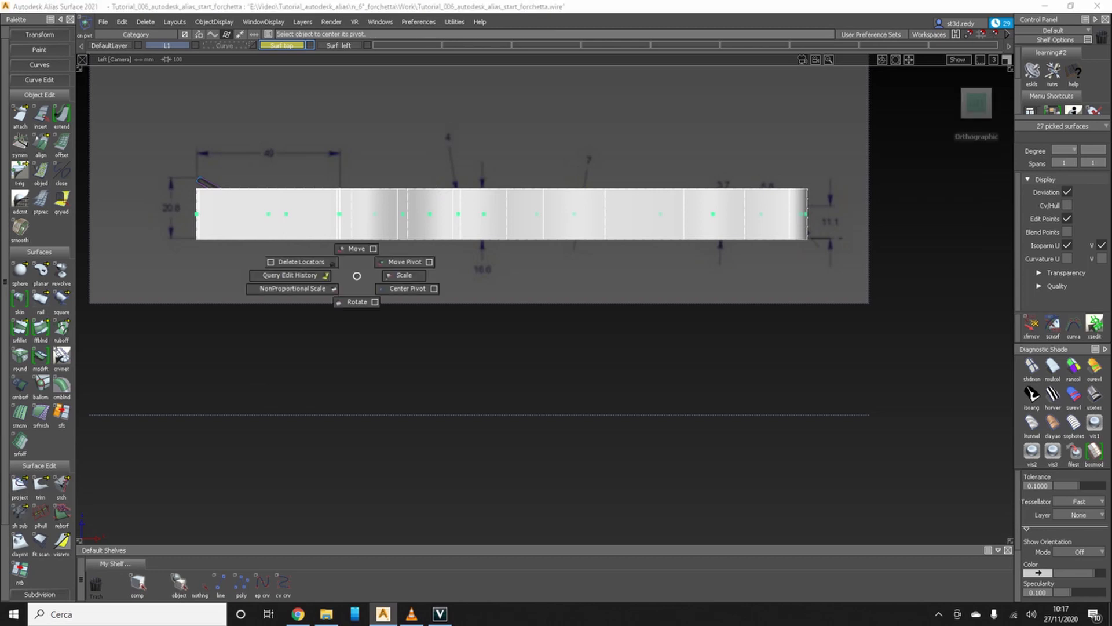
ctrl+shift+drag(356, 276, 292, 289)
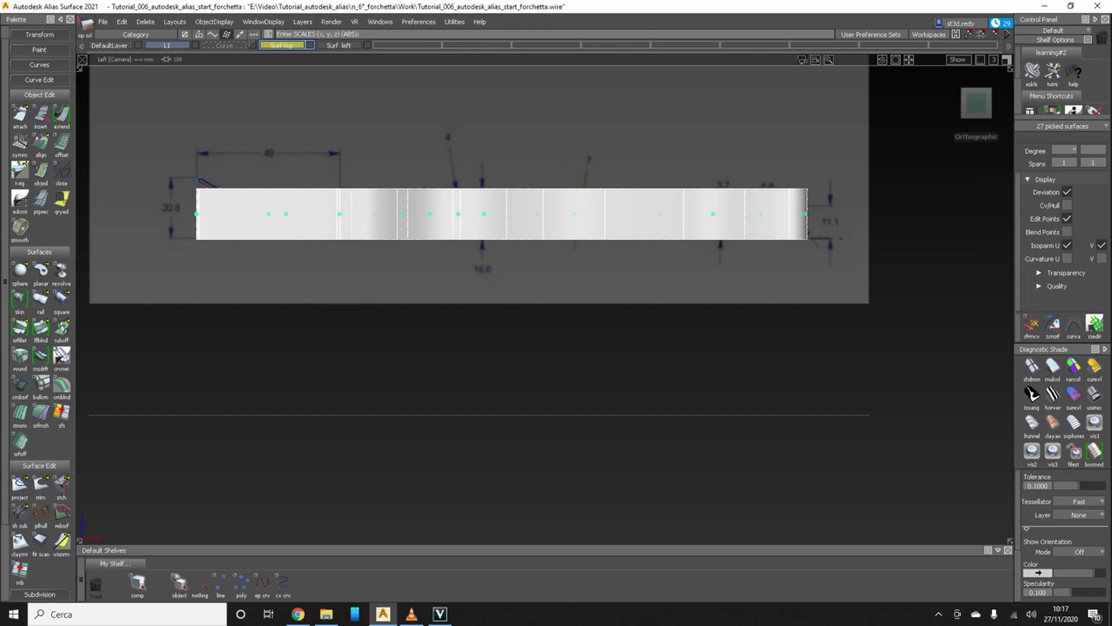
right_drag(292, 289, 336, 289)
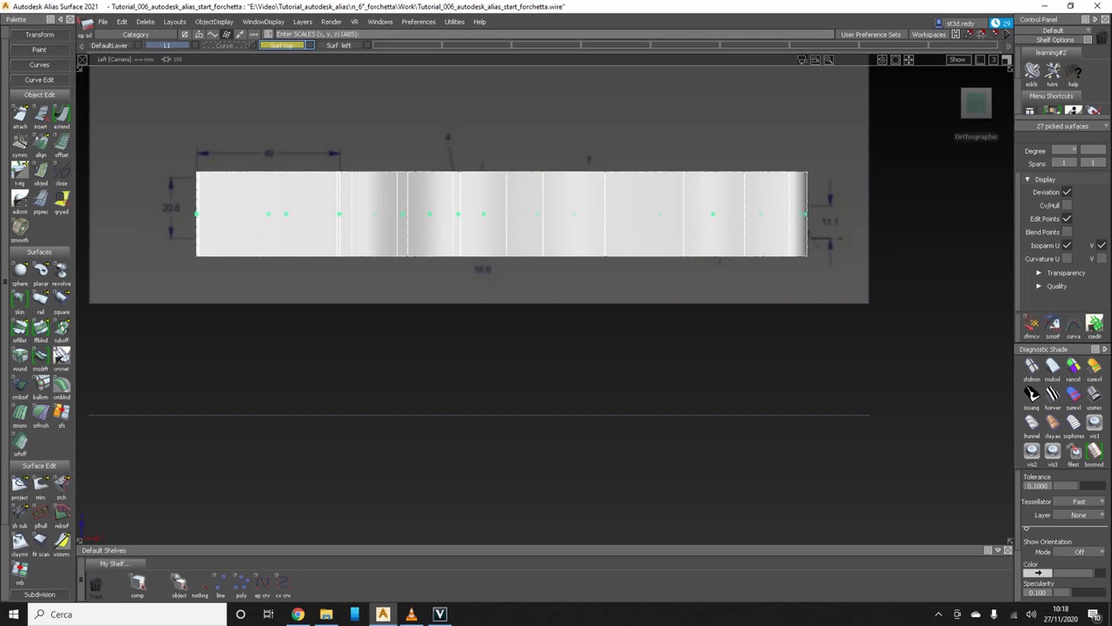
- Hide the blueprint layer L1 and turn off the Surf top layer's symmetry, leaving only half of the fork displayed
alt+shift+drag(522, 290, 556, 273)
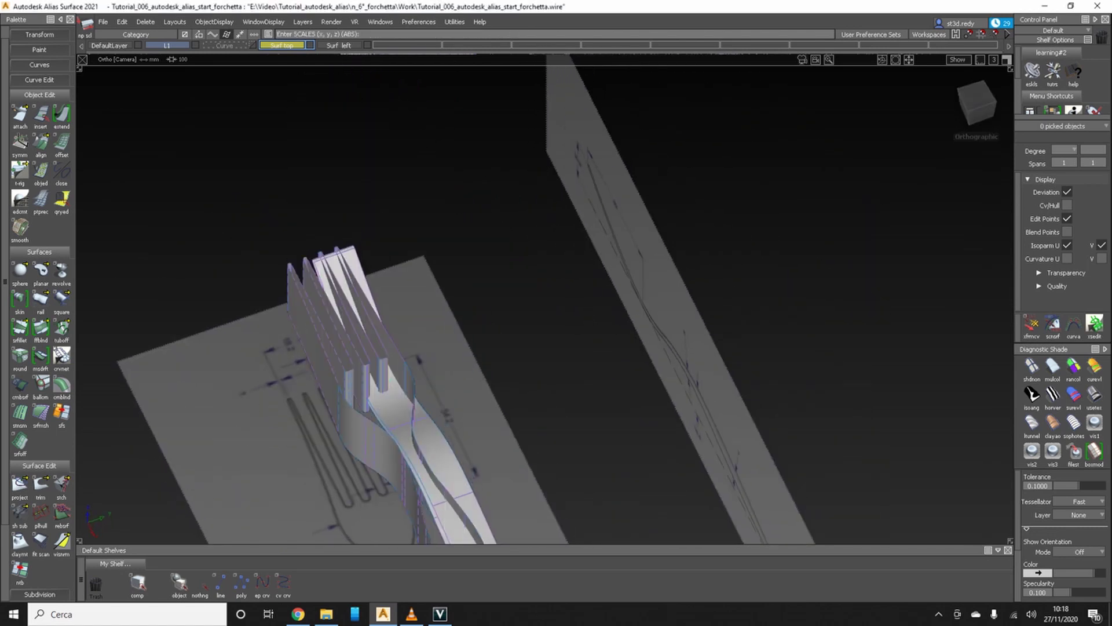
click(969, 87)
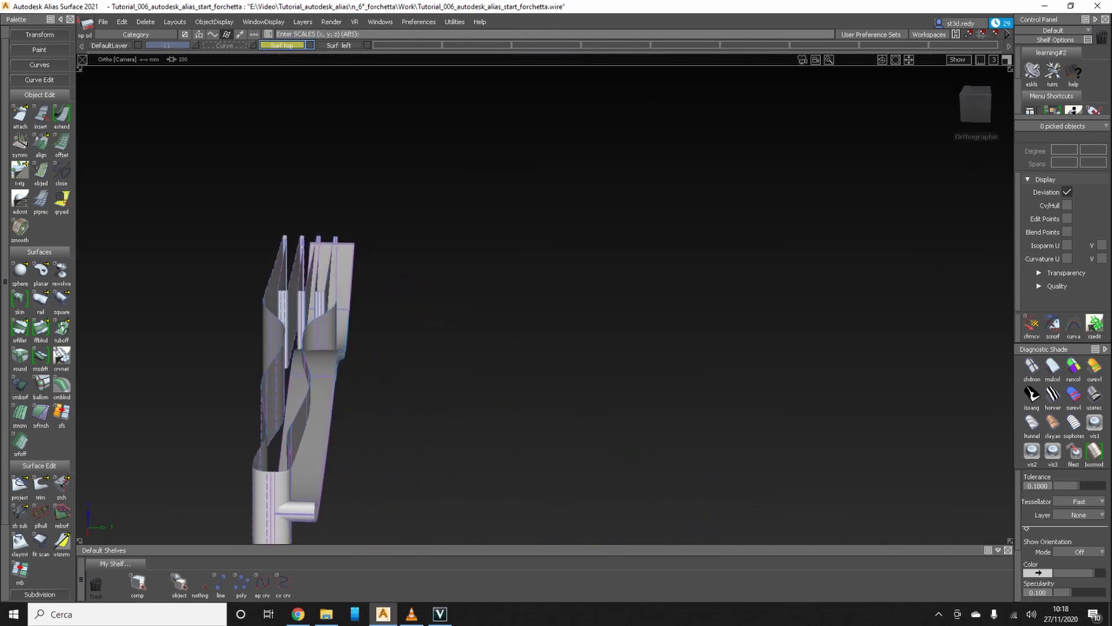
click(283, 45)
click(293, 96)
alt+shift+drag(522, 289, 591, 313)
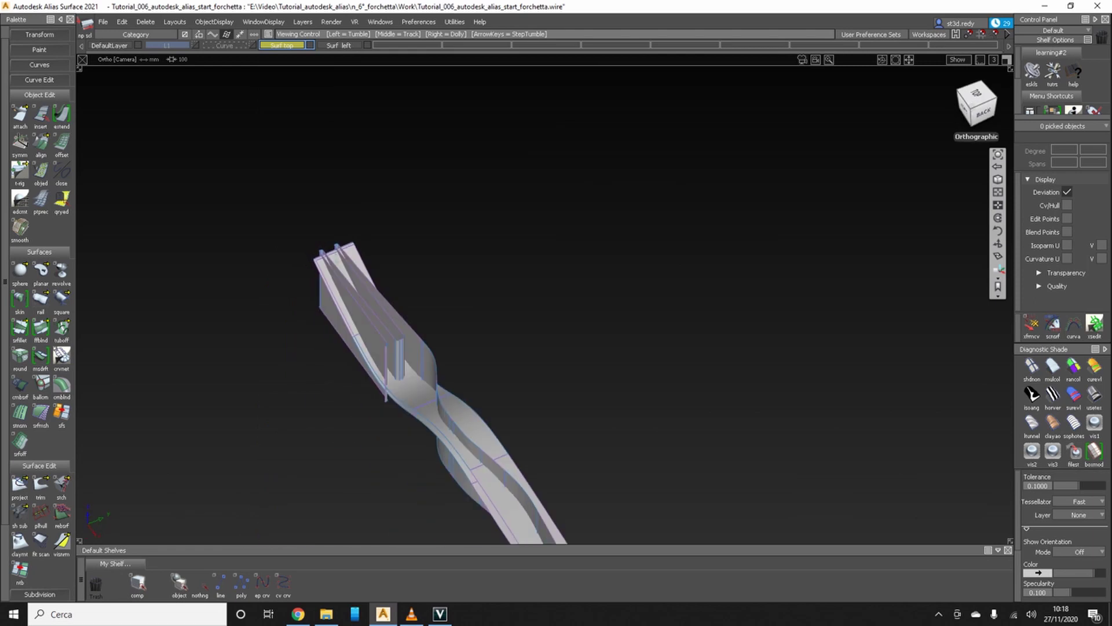
mouse_move(406, 333)
alt+shift+right_down()
mouse_move(463, 333)
mouse_move(409, 333)
alt+shift+right_up()
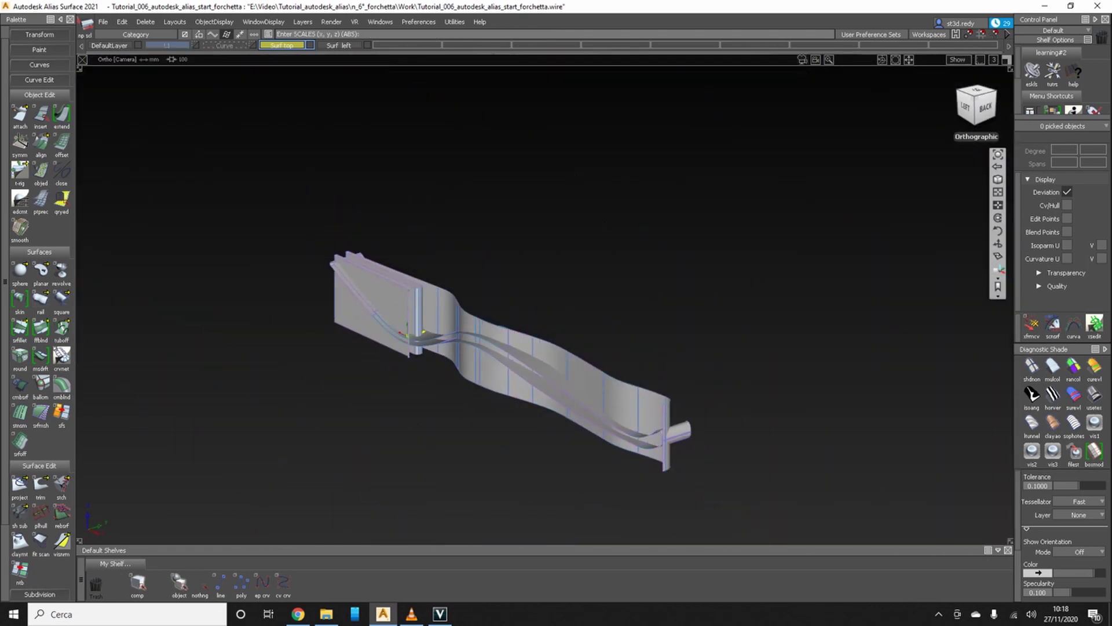
alt+shift+middle_drag(408, 333, 339, 316)
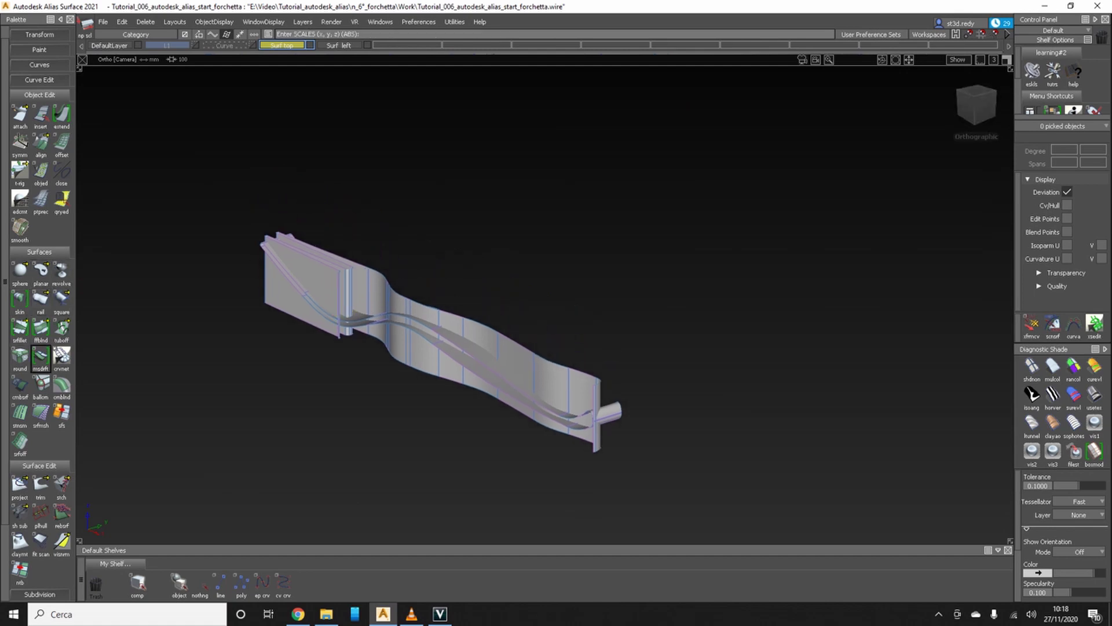
- Collapse the Object Edit and Surfaces tool groups, keeping the Surface Edit tools expanded
drag(20, 485, 62, 485)
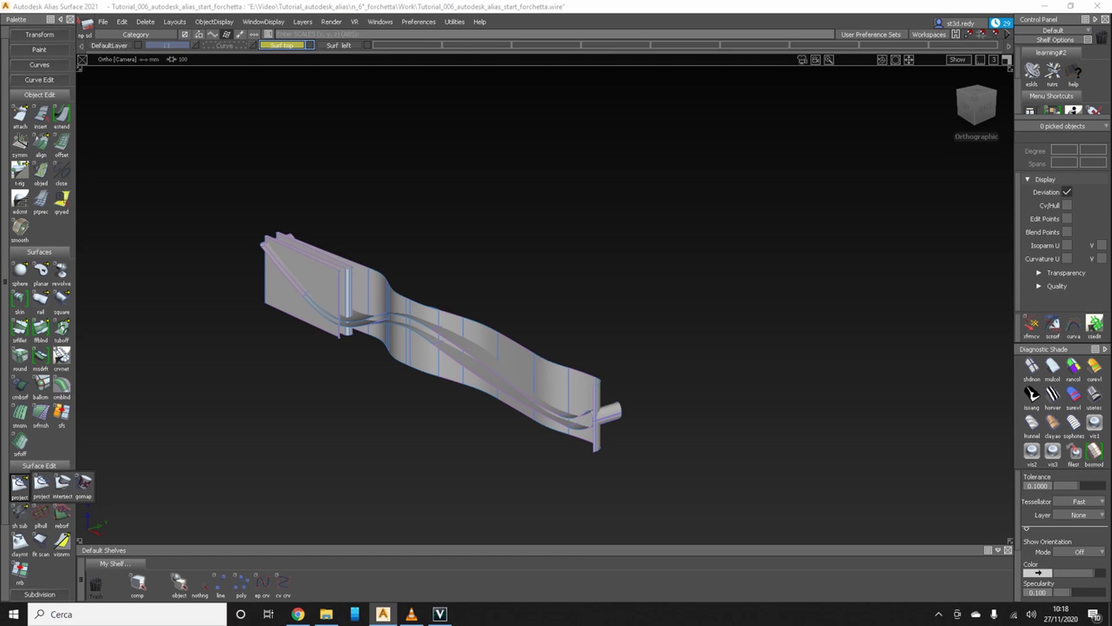
drag(62, 485, 40, 156)
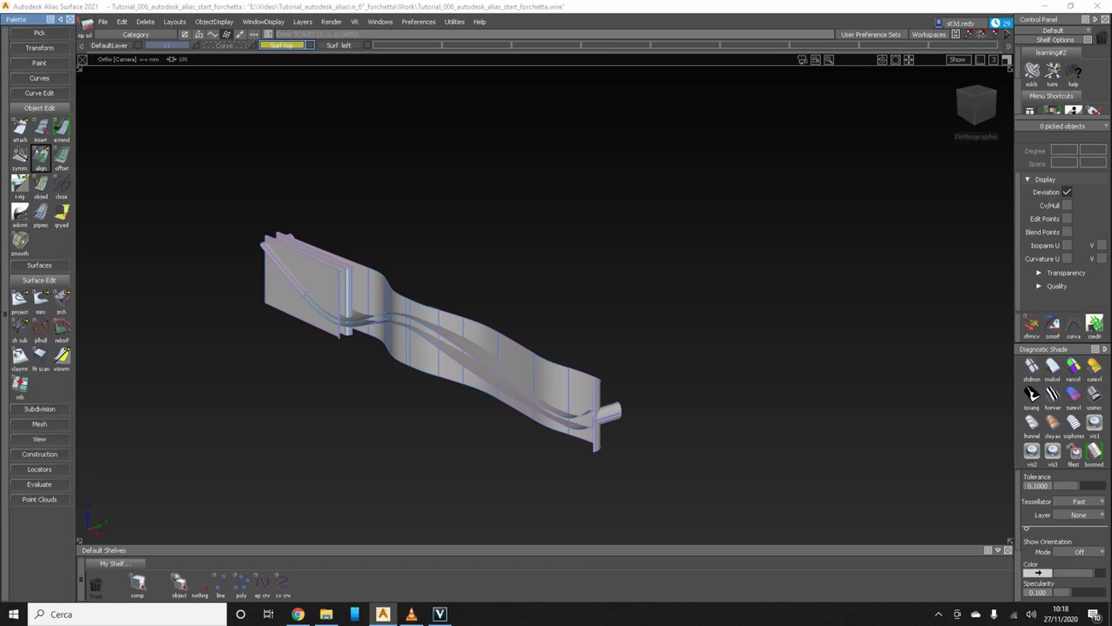
click(40, 108)
click(20, 156)
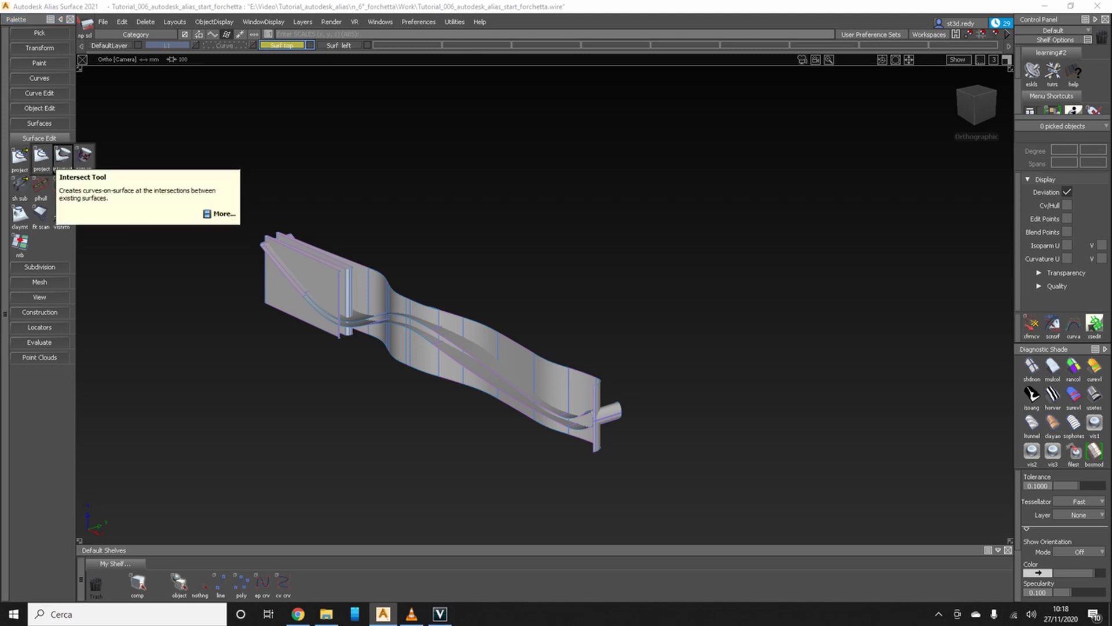
- Try the Intersect tool between the flat side surface of the inner tine and the upper and lower curved profile surfaces
click(63, 155)
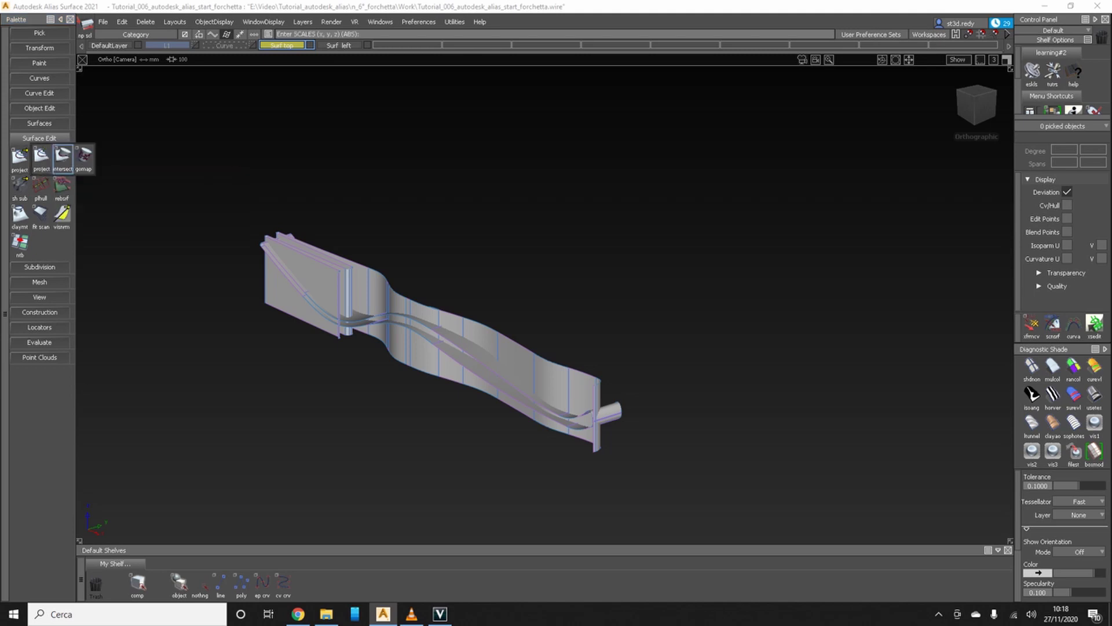
scroll(311, 304, up, 3)
scroll(311, 304, up, 3)
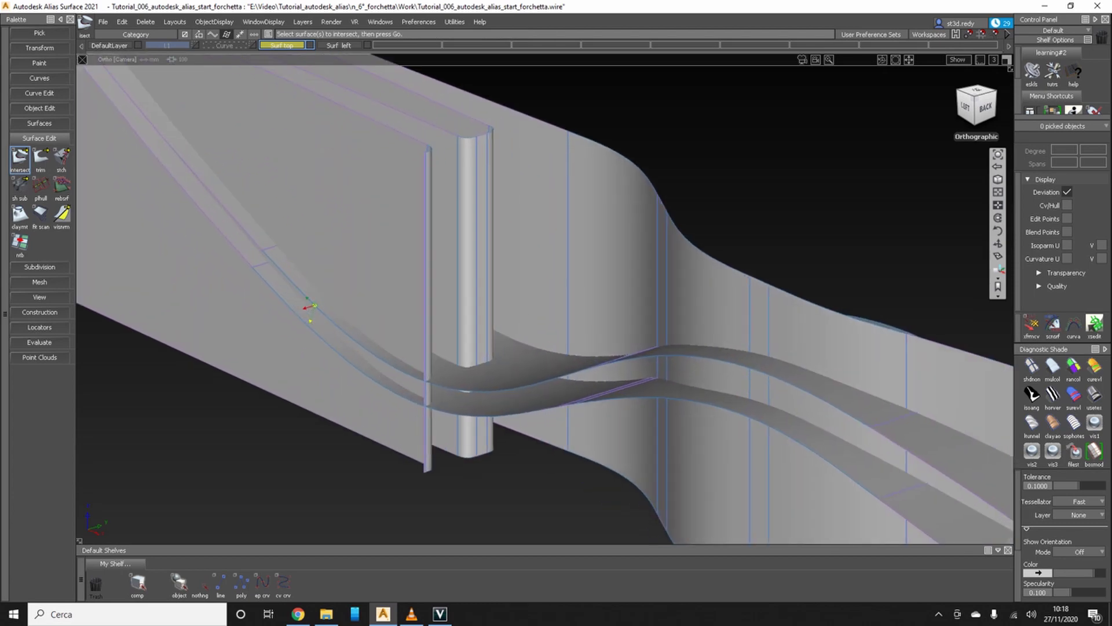
scroll(311, 304, up, 2)
click(311, 305)
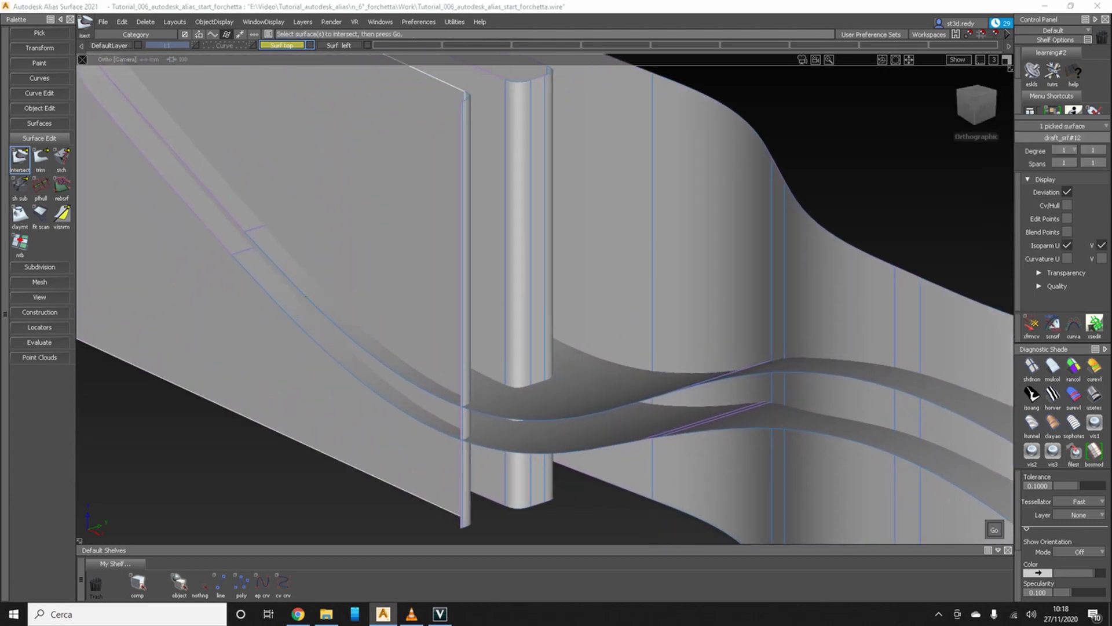
key(Return)
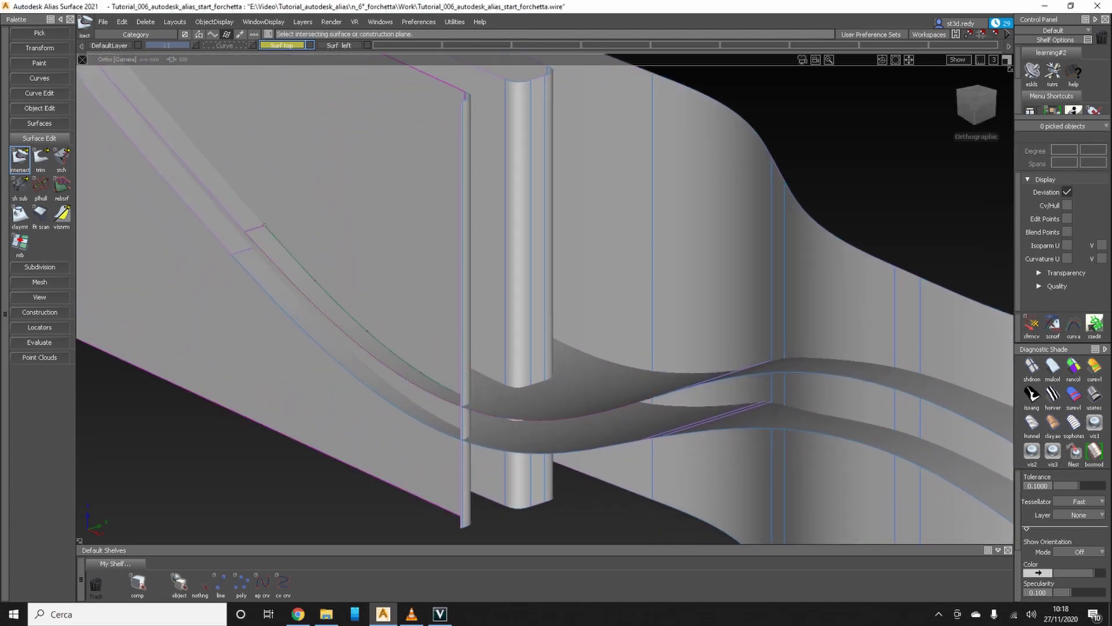
alt+shift+middle_drag(292, 295, 408, 451)
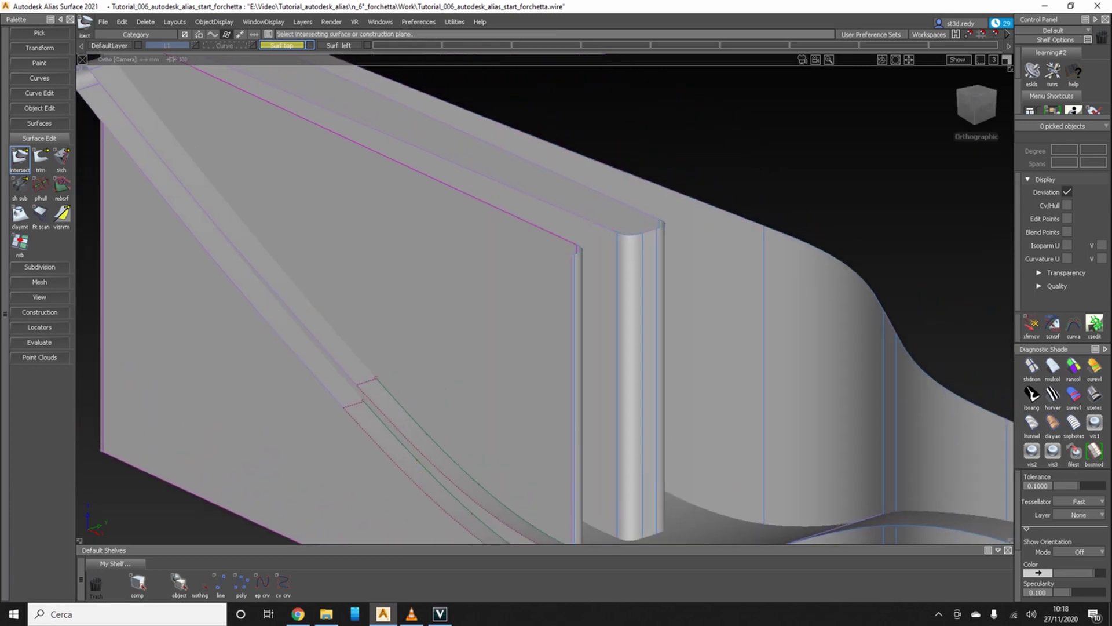
alt+shift+drag(409, 450, 420, 460)
alt+shift+right_drag(420, 460, 417, 454)
alt+shift+middle_drag(417, 455, 355, 266)
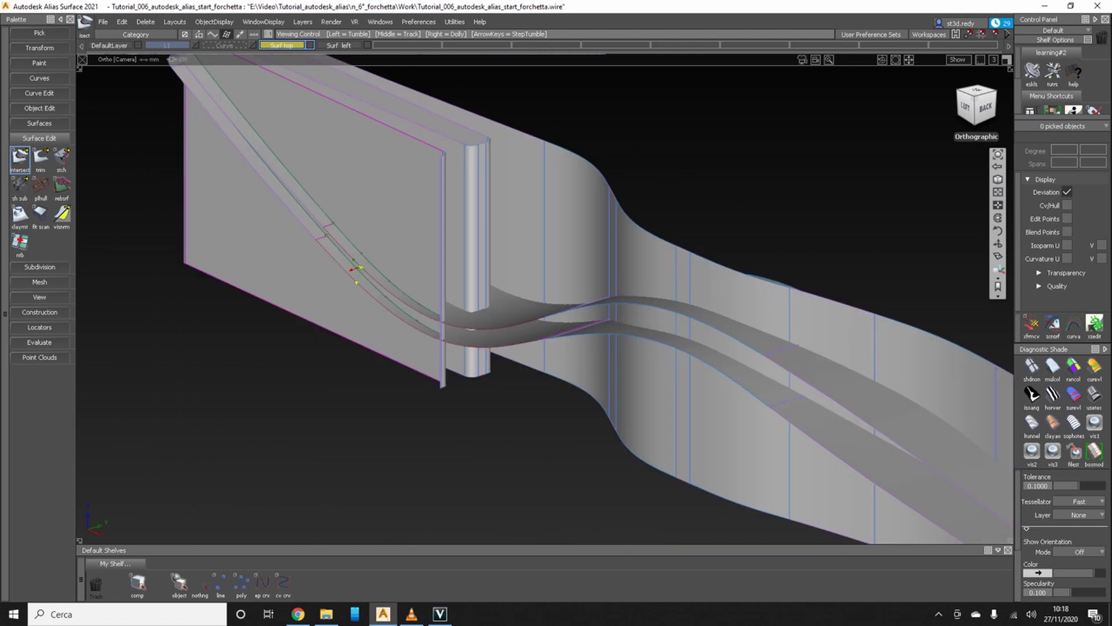
- Pick all curved profile surfaces on the Surf left layer and intersect them with all of the fork's side surfaces
scroll(446, 326, up, 3)
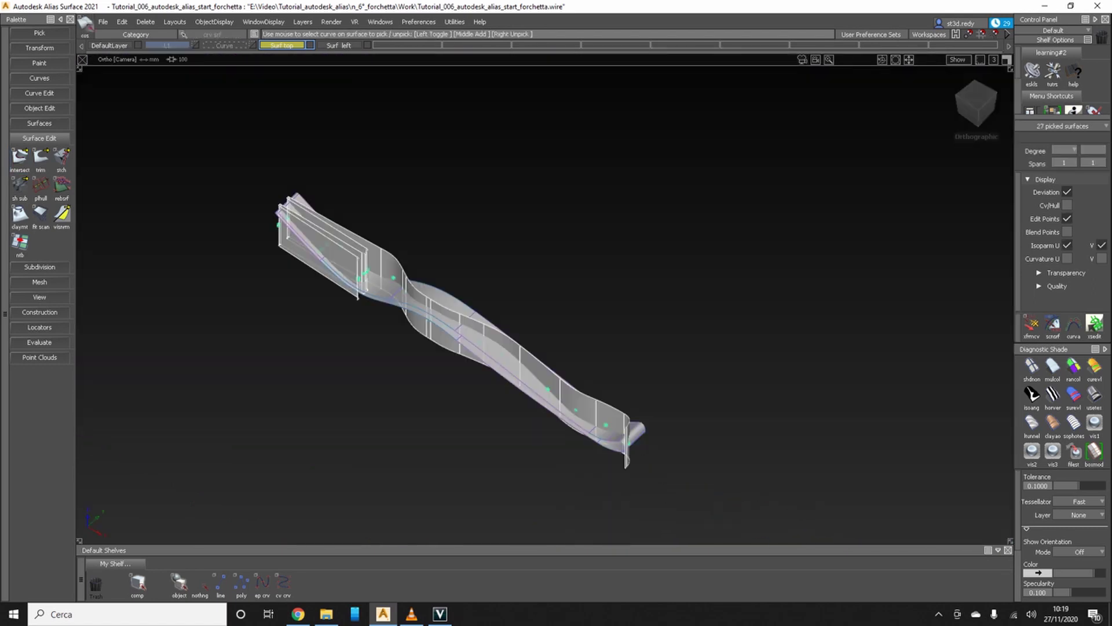
key(ctrl+shift+n)
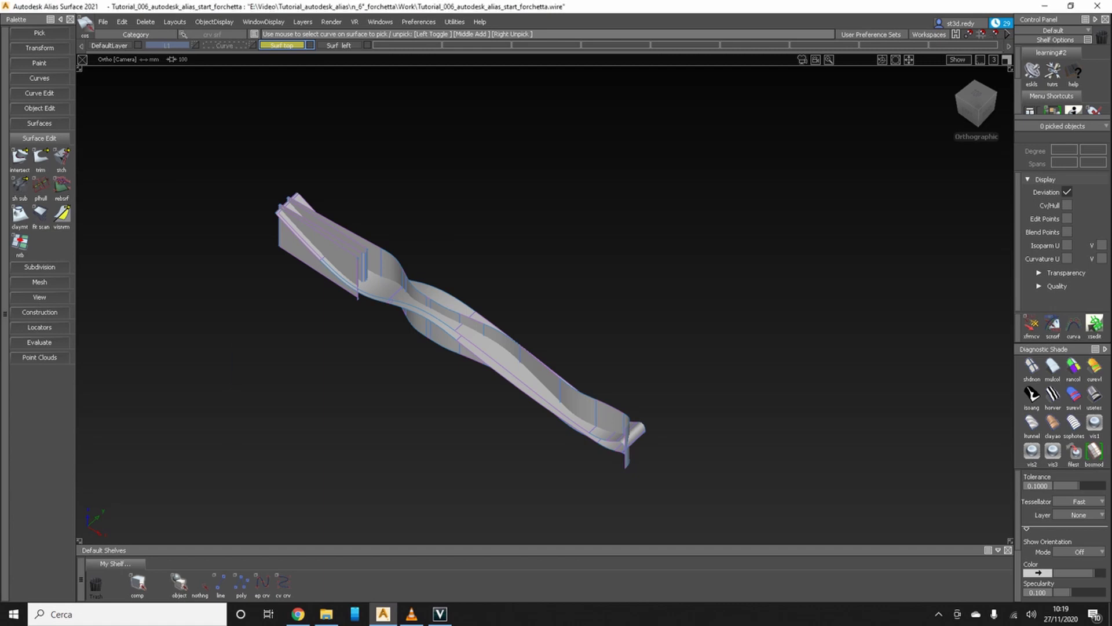
mouse_move(976, 103)
mouse_down()
mouse_move(985, 95)
mouse_move(976, 105)
mouse_up()
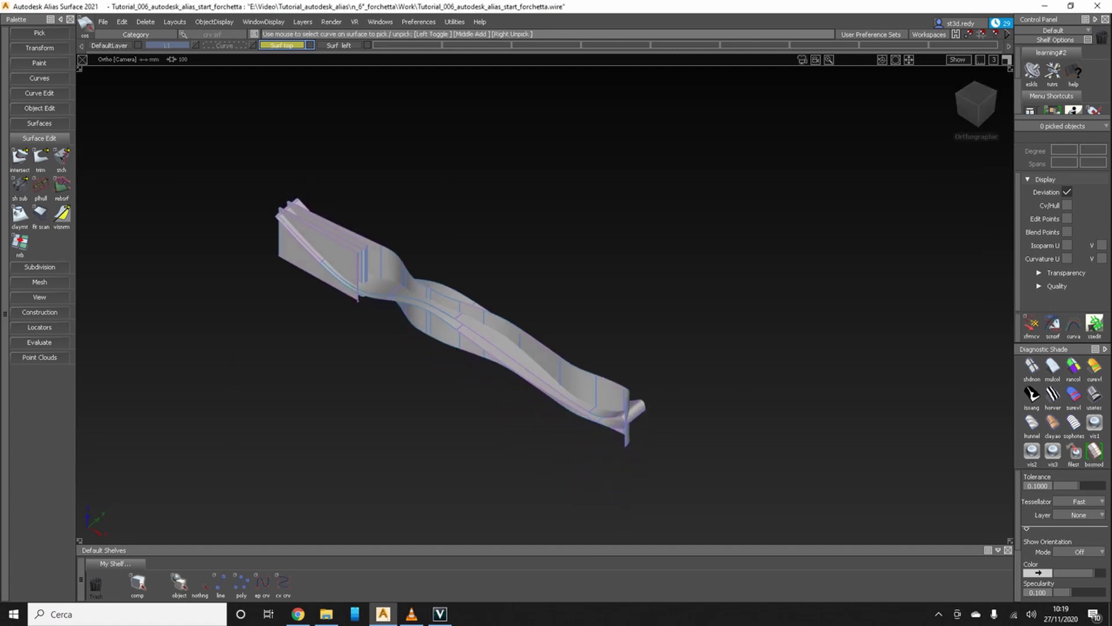
right_click(339, 45)
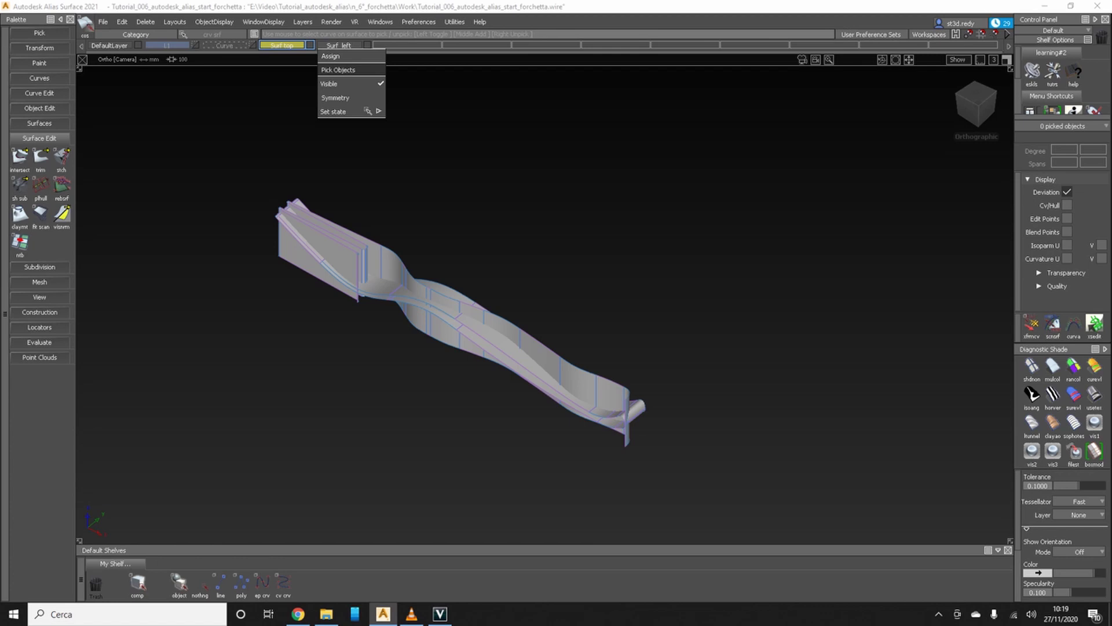
click(339, 69)
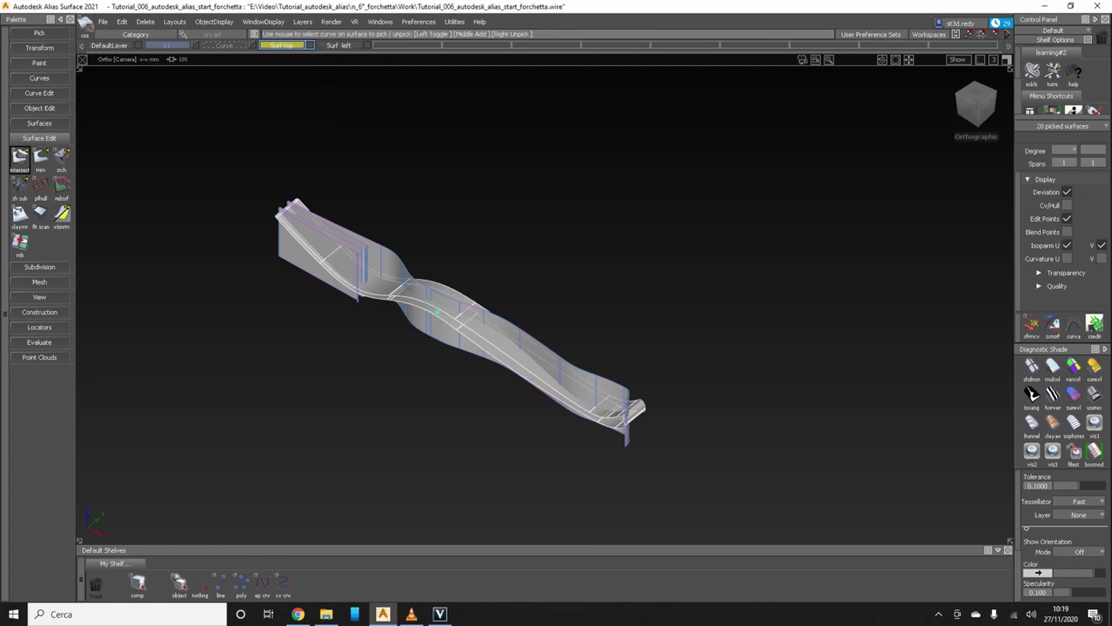
click(20, 155)
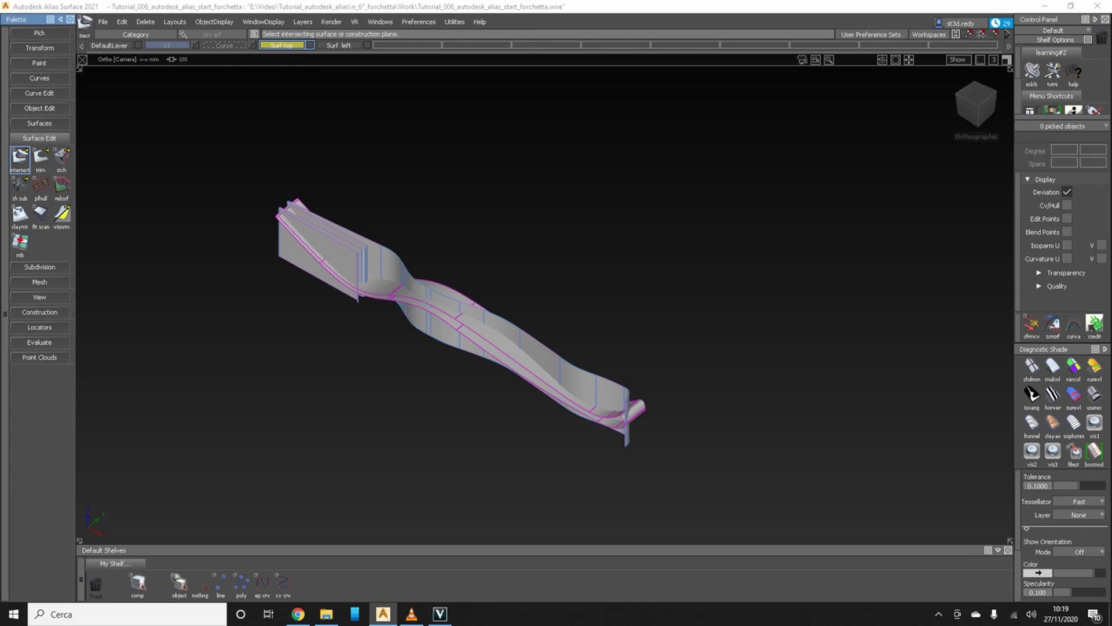
right_click(282, 45)
key(Escape)
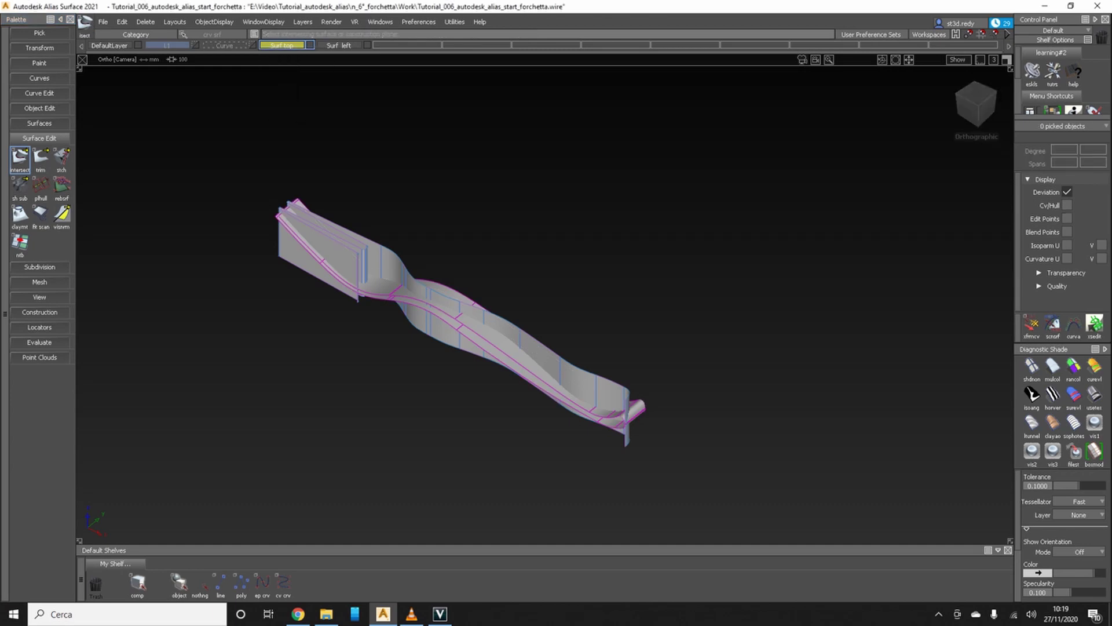
click(145, 22)
key(Escape)
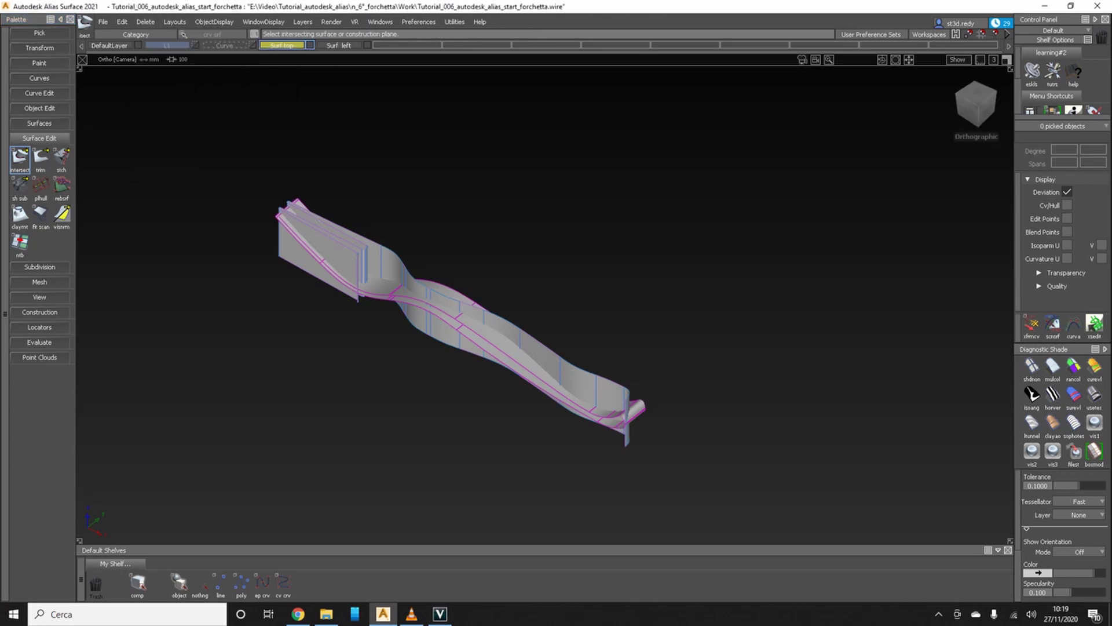
drag(800, 506, 193, 142)
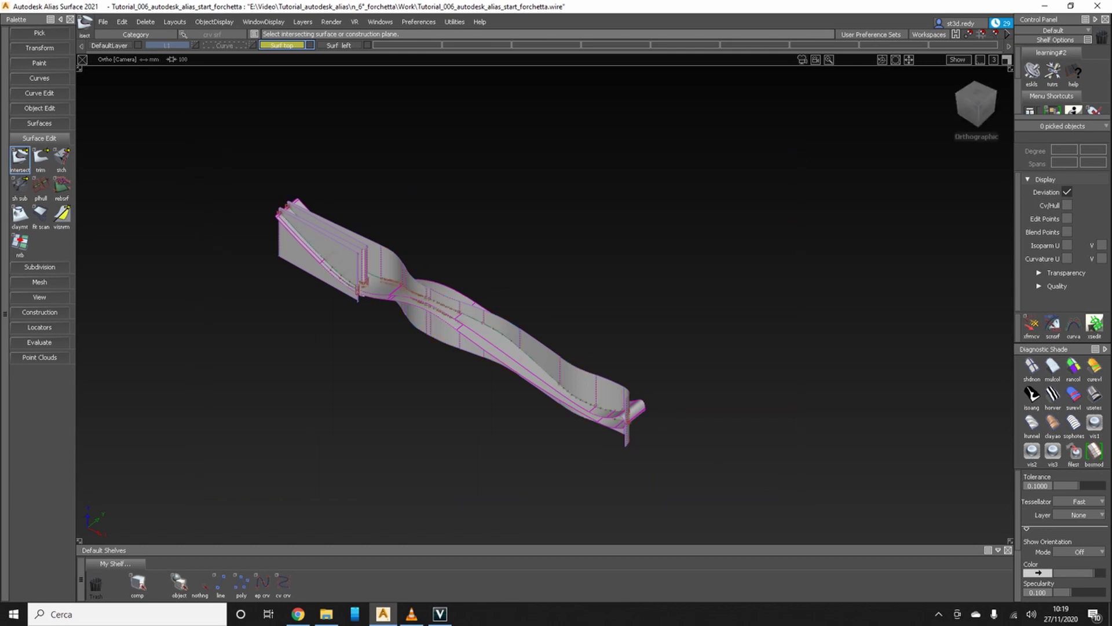
- Try trimming one handle side surface by discarding the regions outside the intersection curves, and revert that trim
mouse_move(976, 105)
mouse_down()
mouse_move(961, 98)
mouse_move(978, 105)
mouse_up()
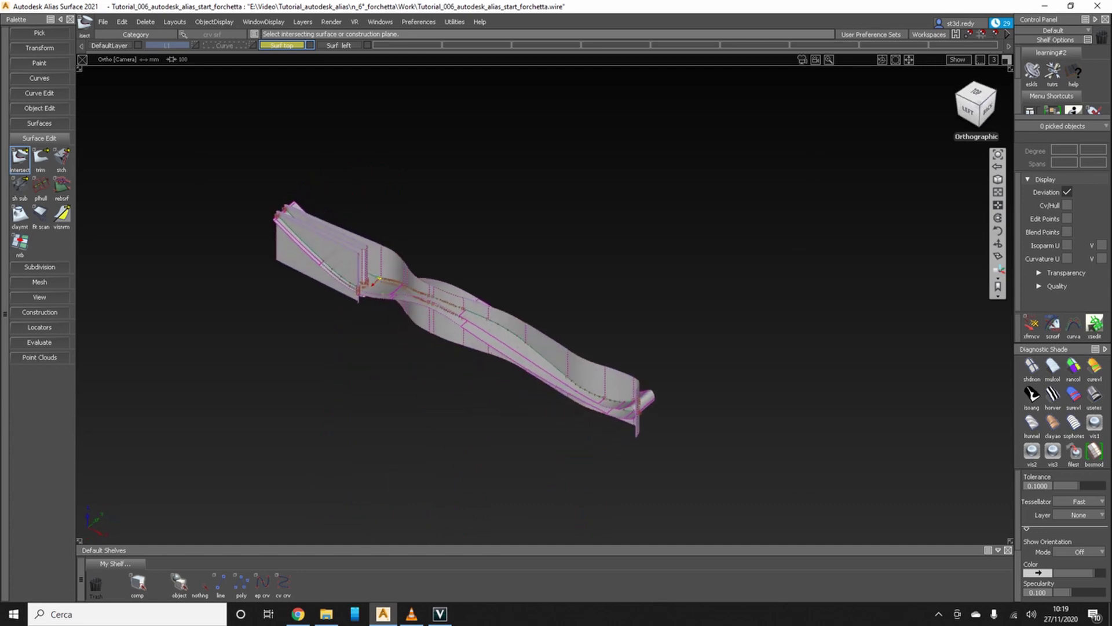
mouse_move(379, 278)
alt+shift+mouse_down()
mouse_move(359, 260)
mouse_move(382, 296)
alt+shift+mouse_up()
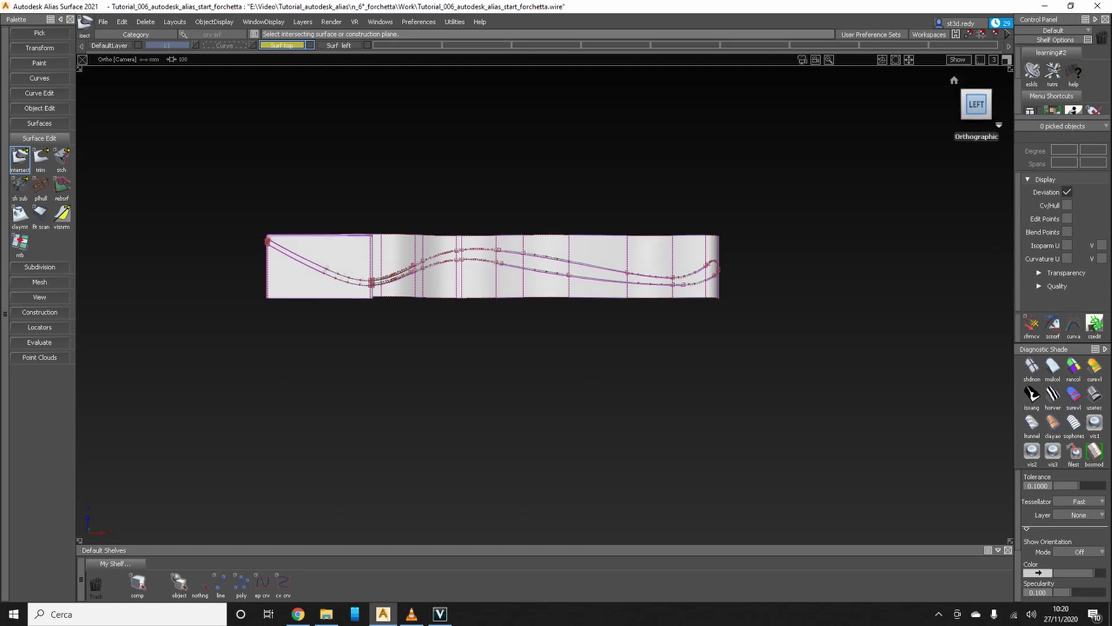
click(976, 104)
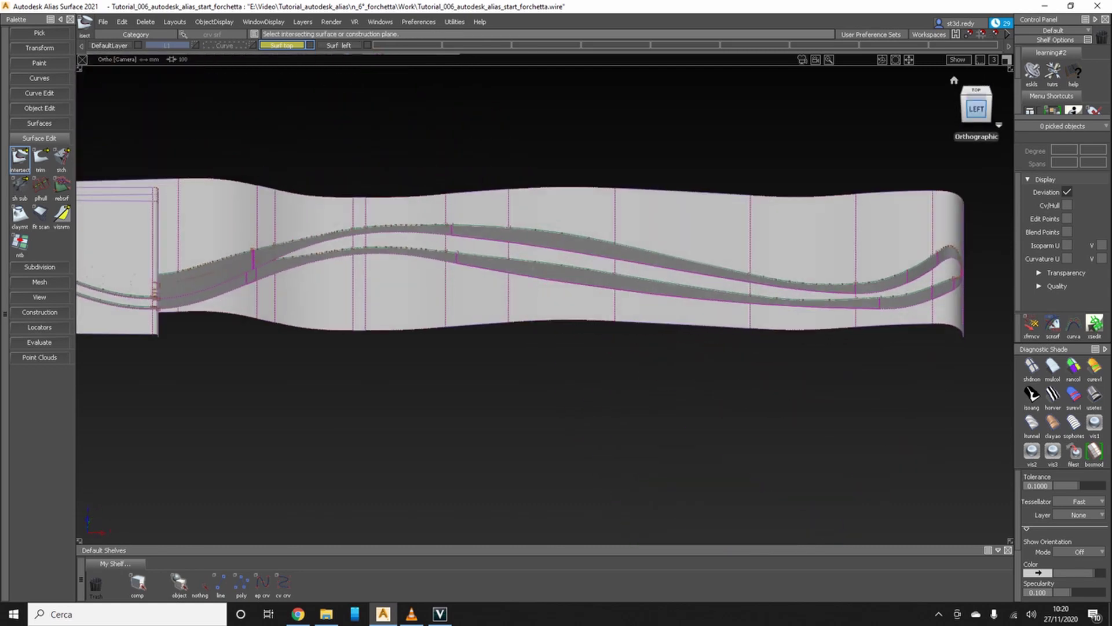
click(976, 109)
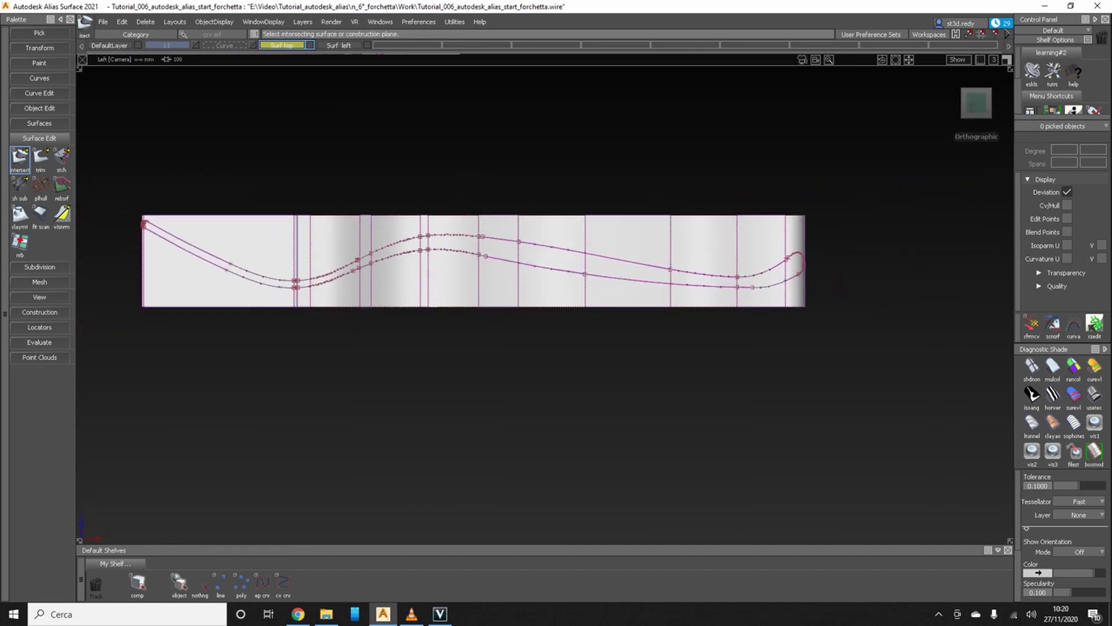
click(41, 156)
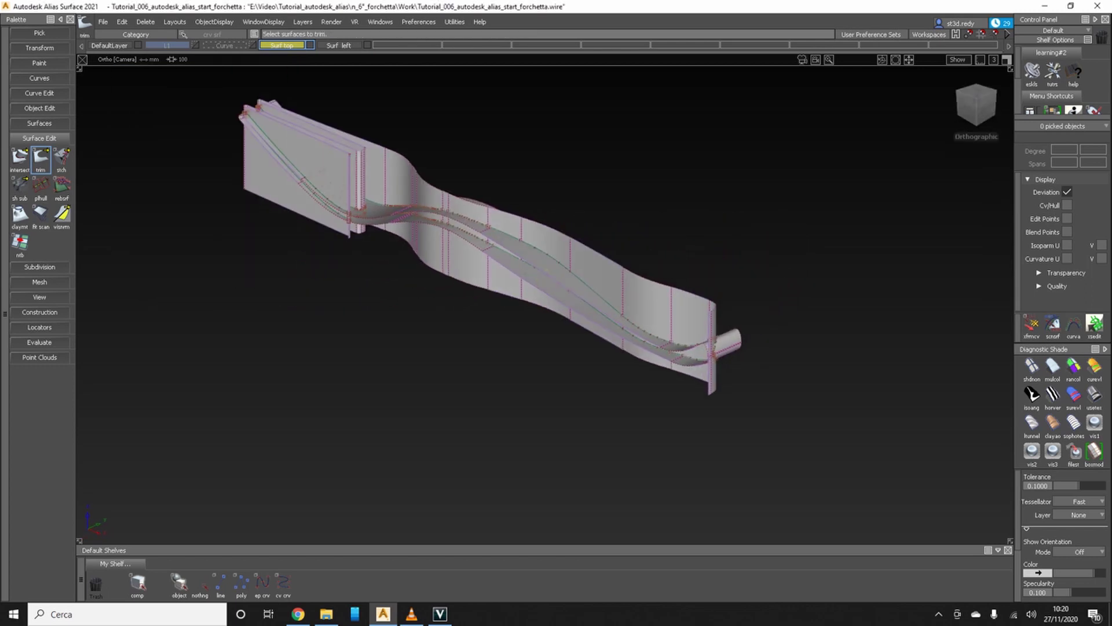
scroll(650, 318, up, 3)
click(623, 287)
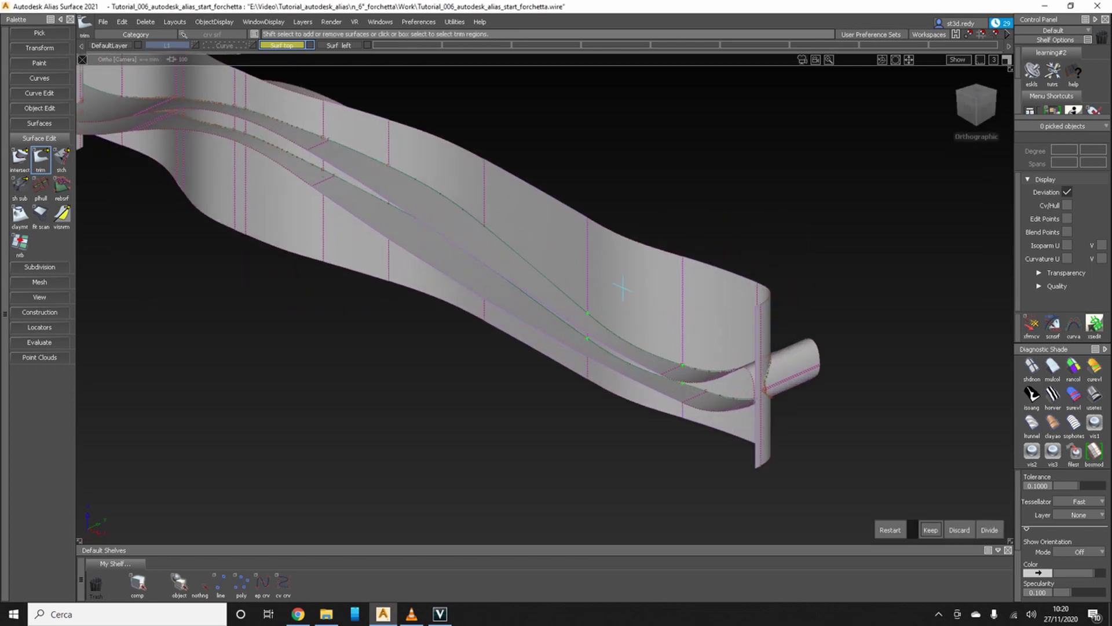
alt+shift+drag(651, 316, 683, 325)
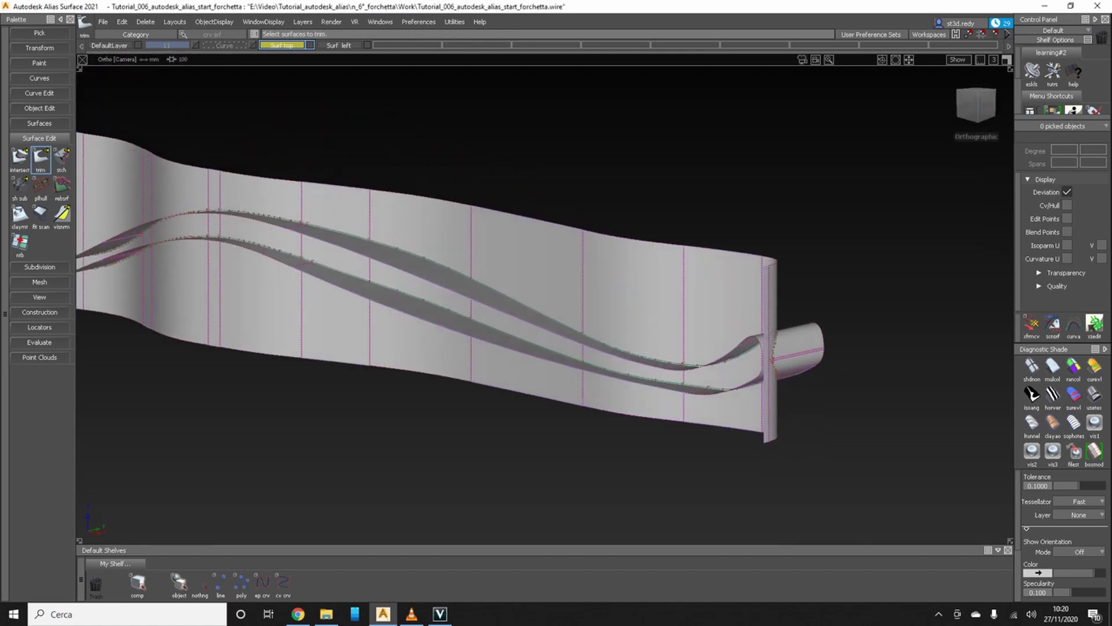
click(959, 529)
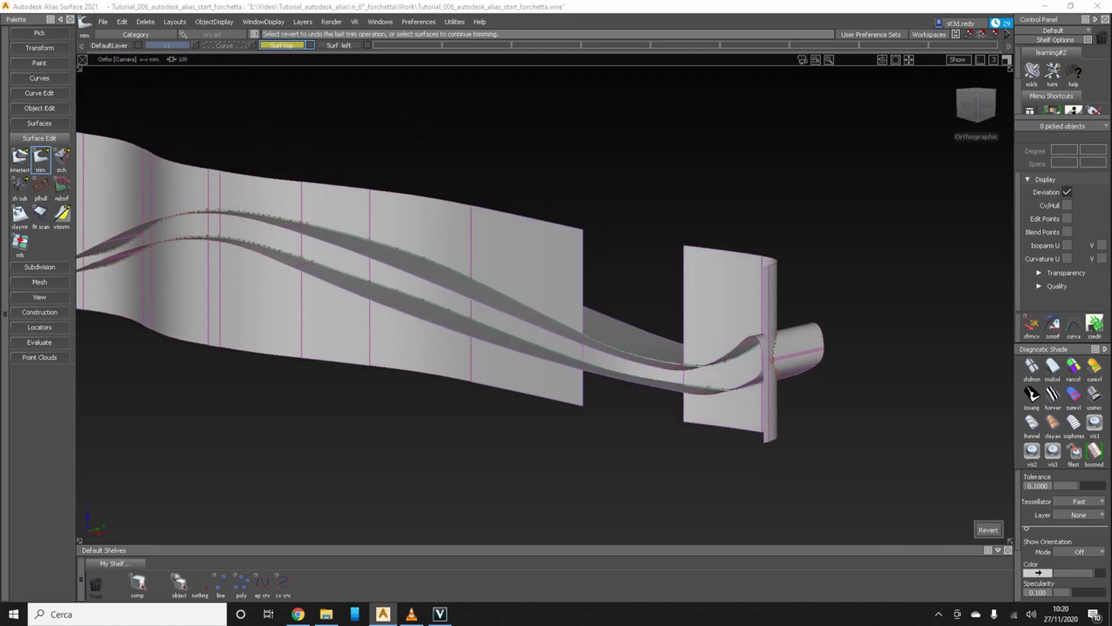
click(988, 529)
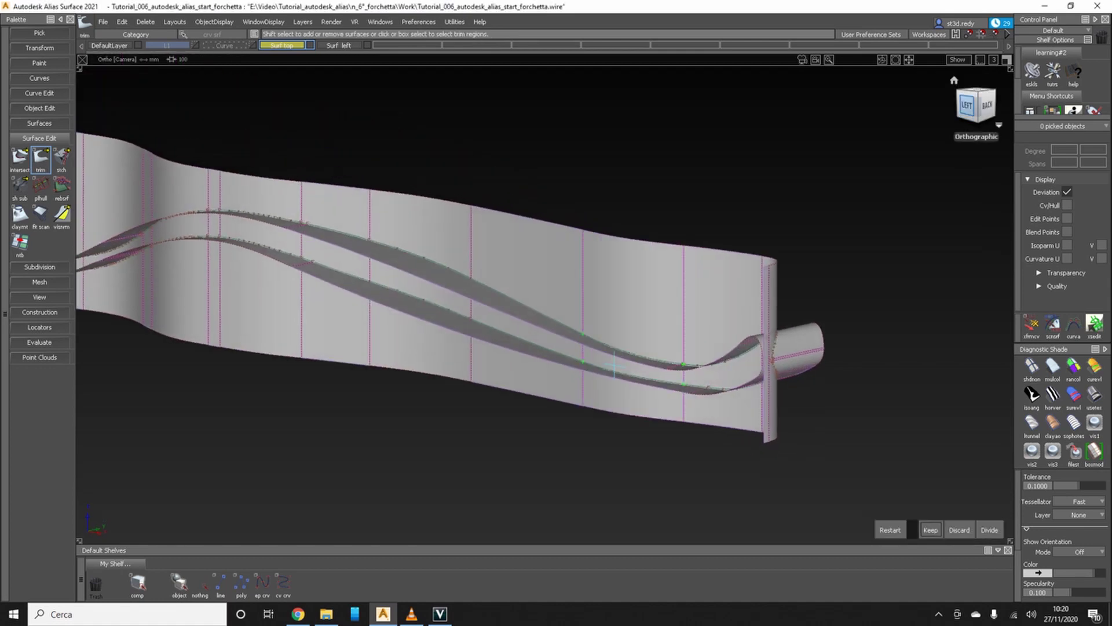
- Trim all side surfaces in the left view, discarding the regions above and below the profile intersection curves
click(966, 106)
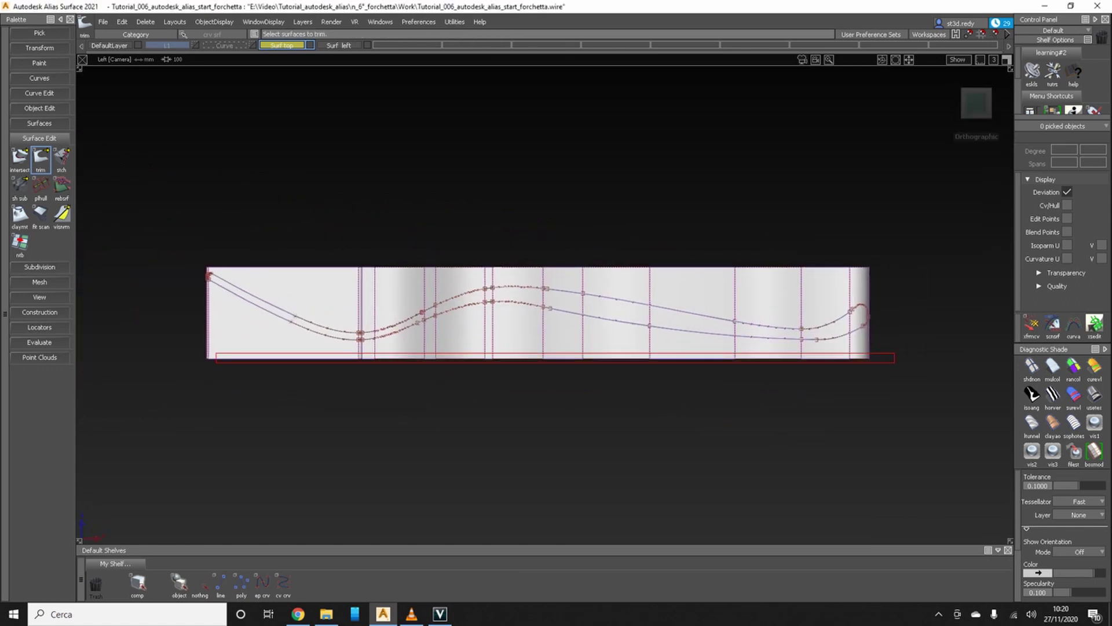
click(550, 348)
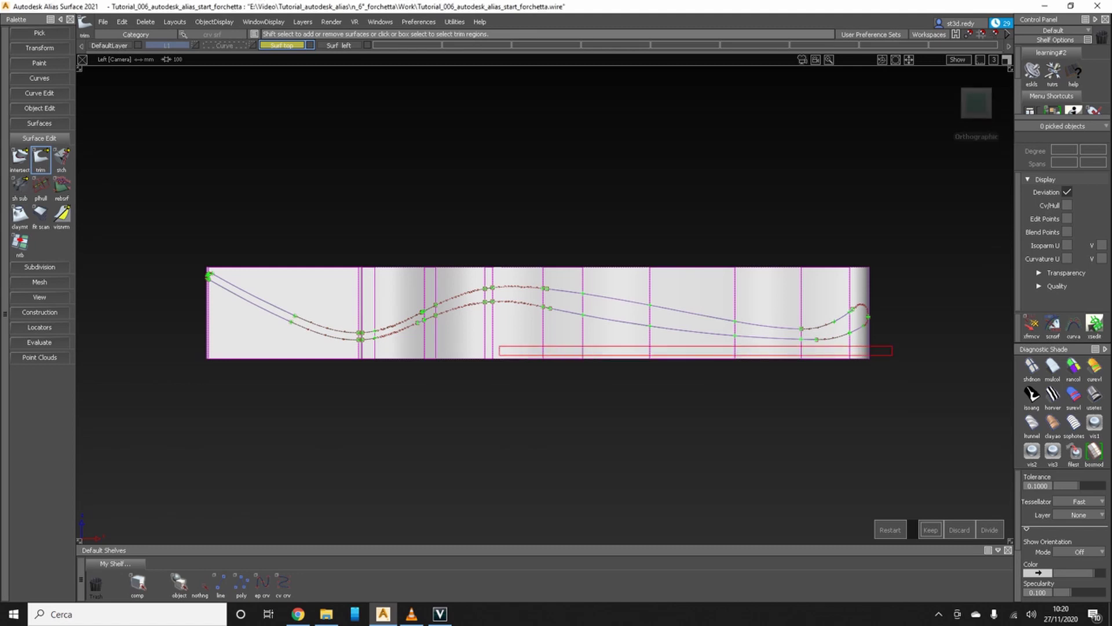
drag(240, 346, 145, 347)
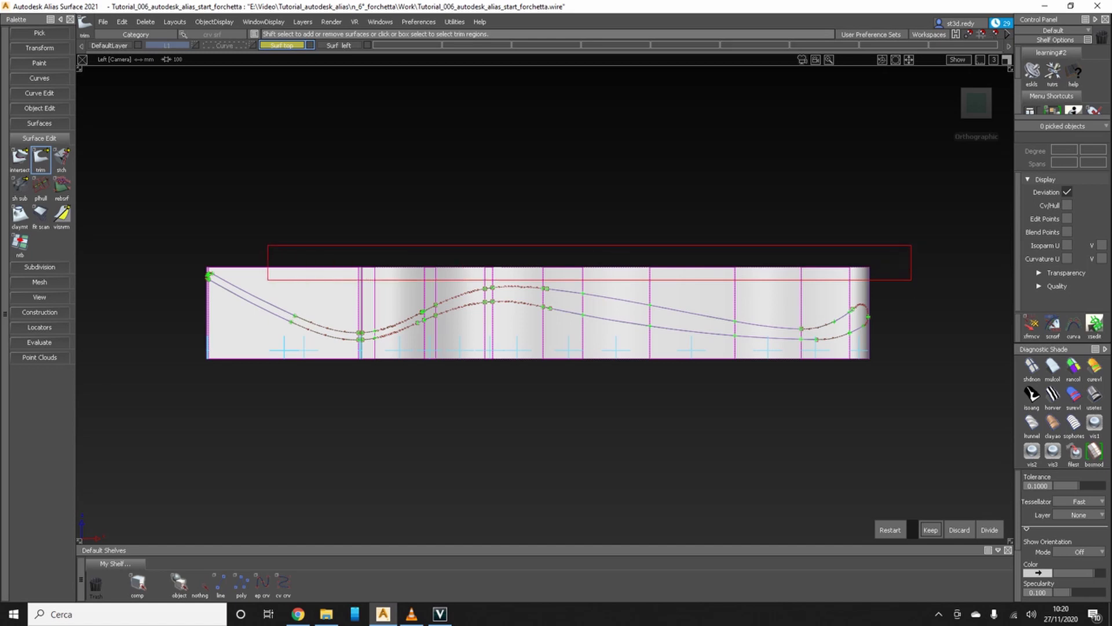
drag(252, 243, 911, 279)
key(shift+alt)
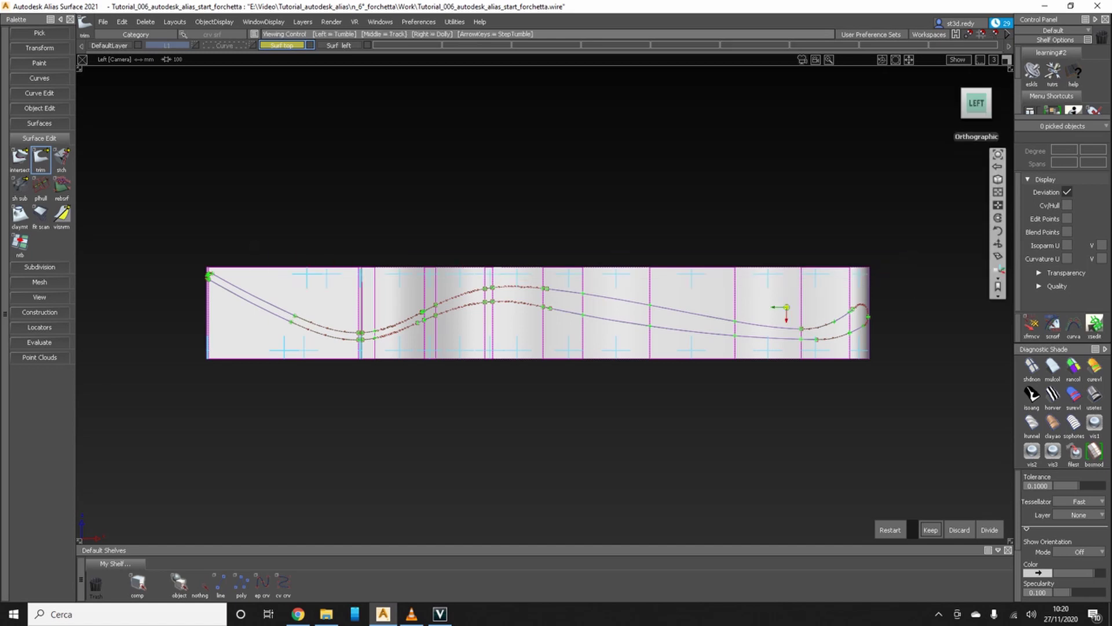
scroll(222, 255, up, 5)
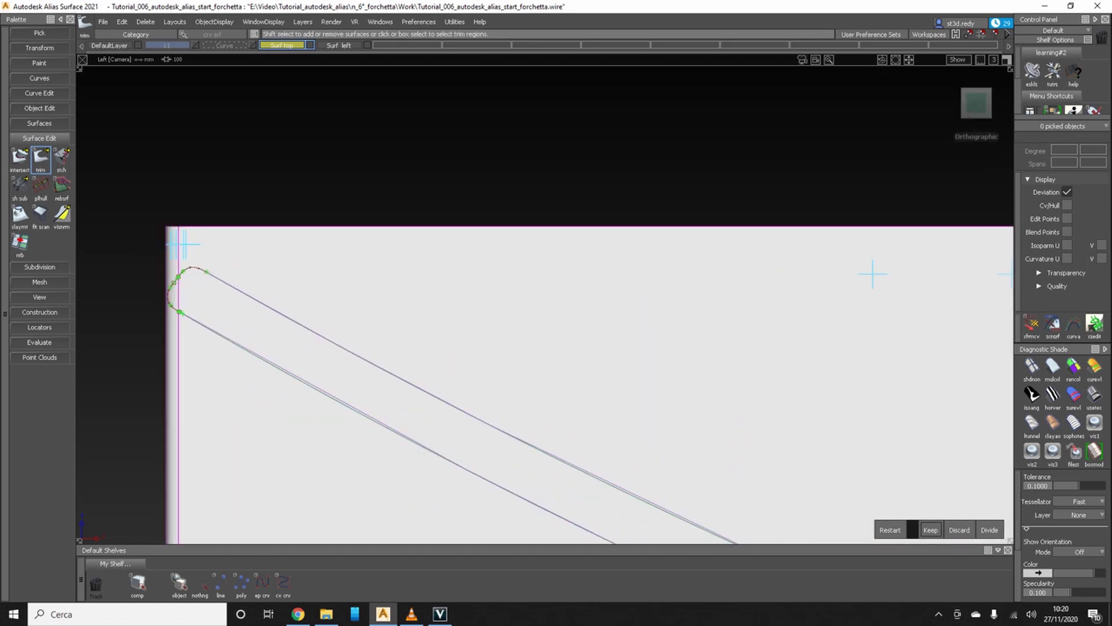
scroll(220, 272, down, 5)
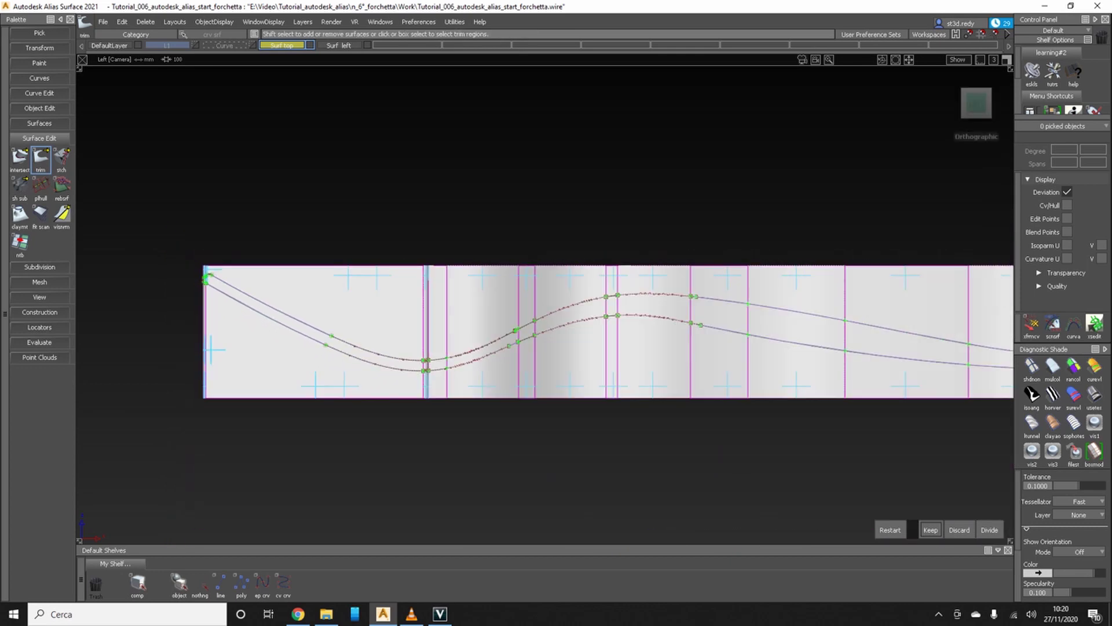
click(930, 530)
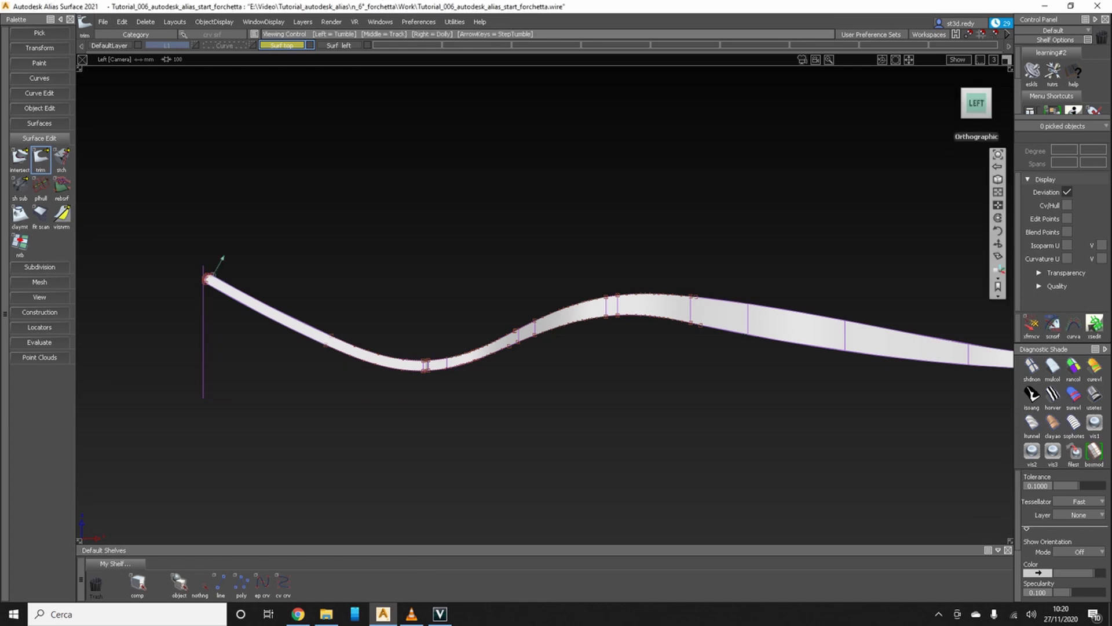
- Delete the leftover untrimmed vertical side surface at the tip of the tines
scroll(203, 313, up, 5)
alt+shift+drag(544, 301, 573, 223)
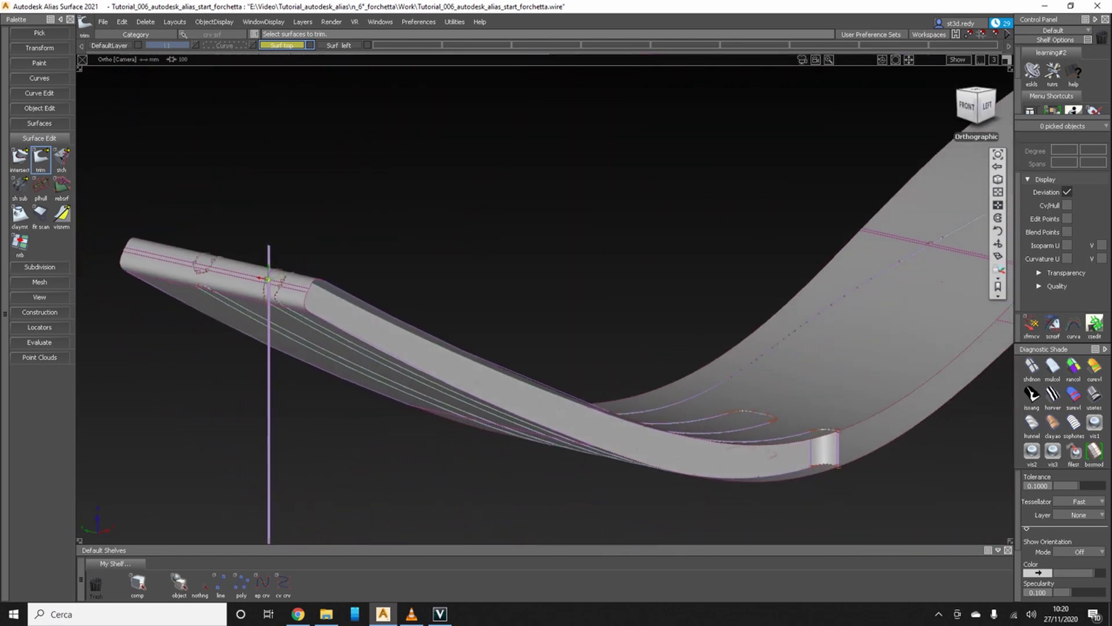
scroll(268, 269, up, 5)
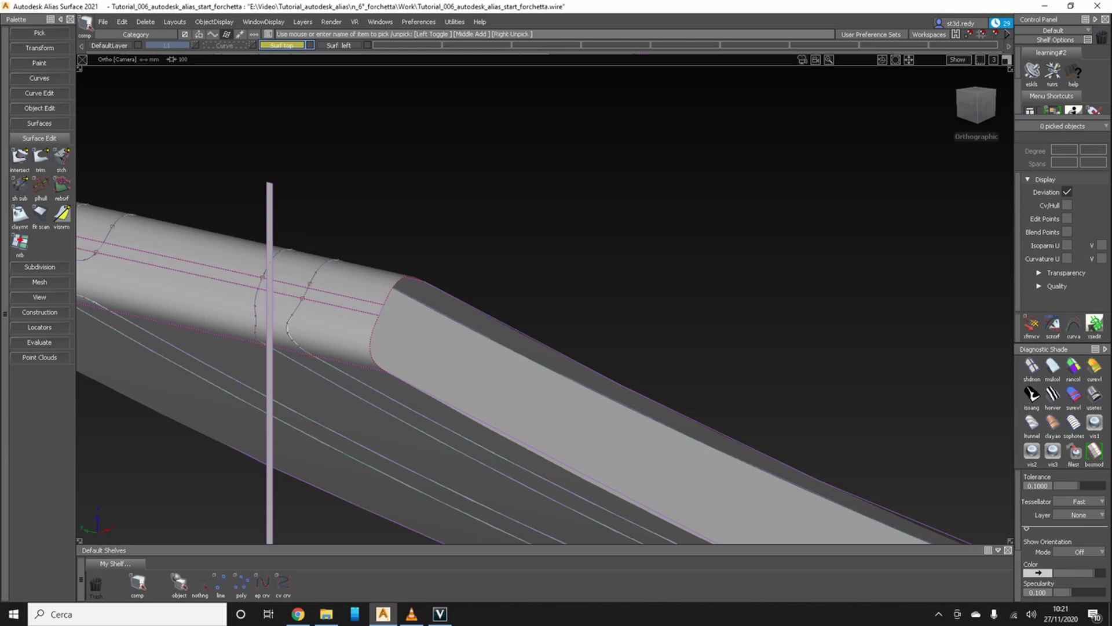
click(270, 269)
key(Delete)
key(Return)
- Trim the curved profile surfaces along the handle in the top view, discarding the regions outside the fork outline
alt+shift+drag(574, 223, 597, 217)
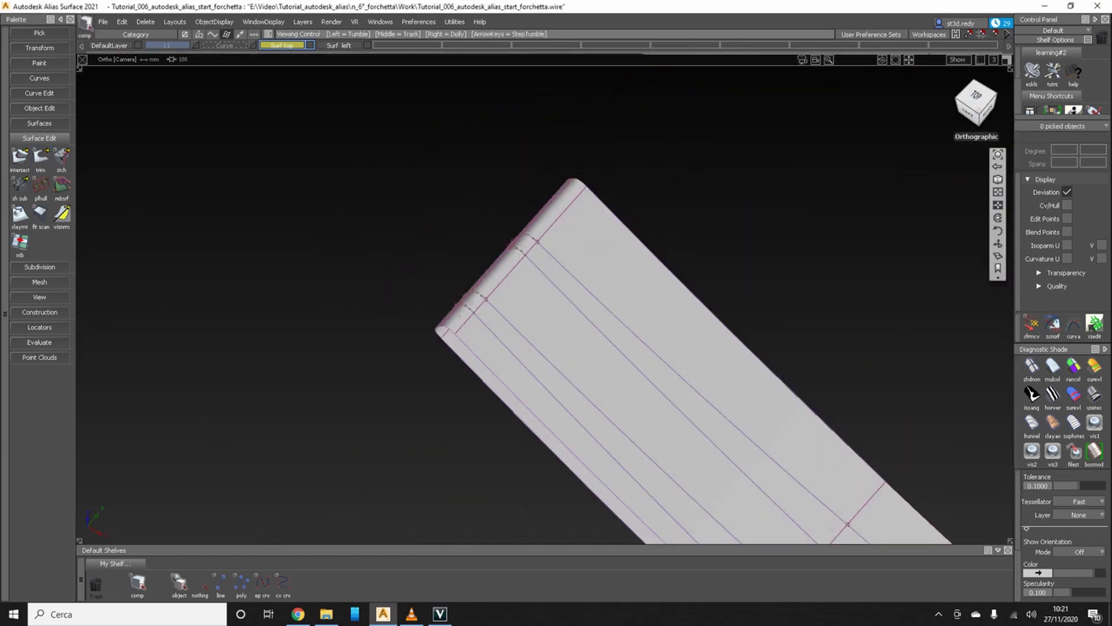
alt+shift+right_drag(596, 217, 576, 200)
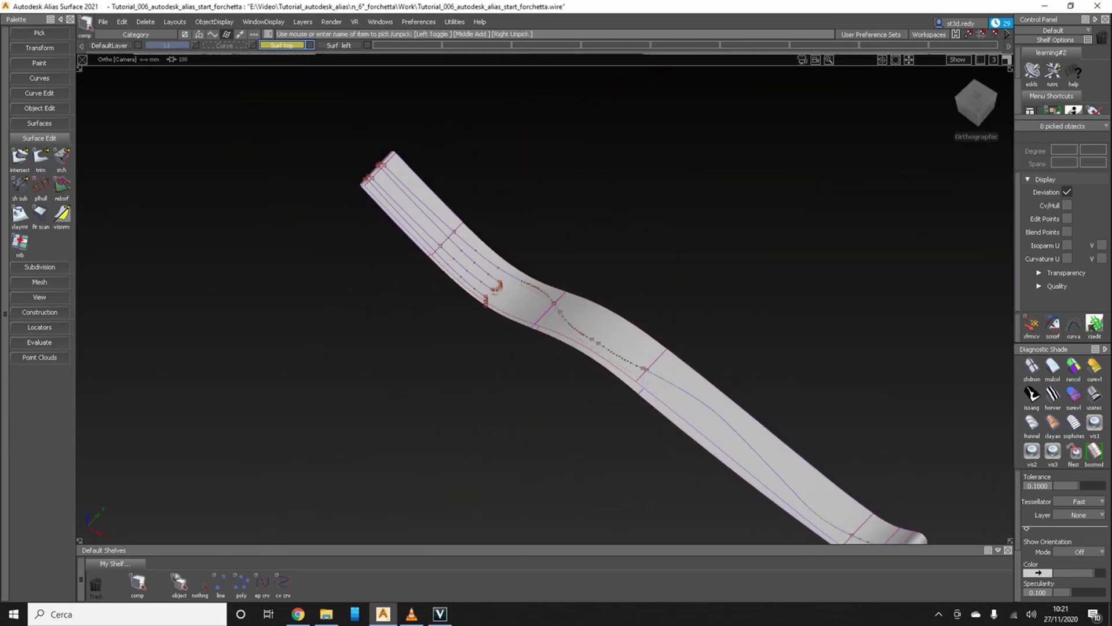
click(977, 97)
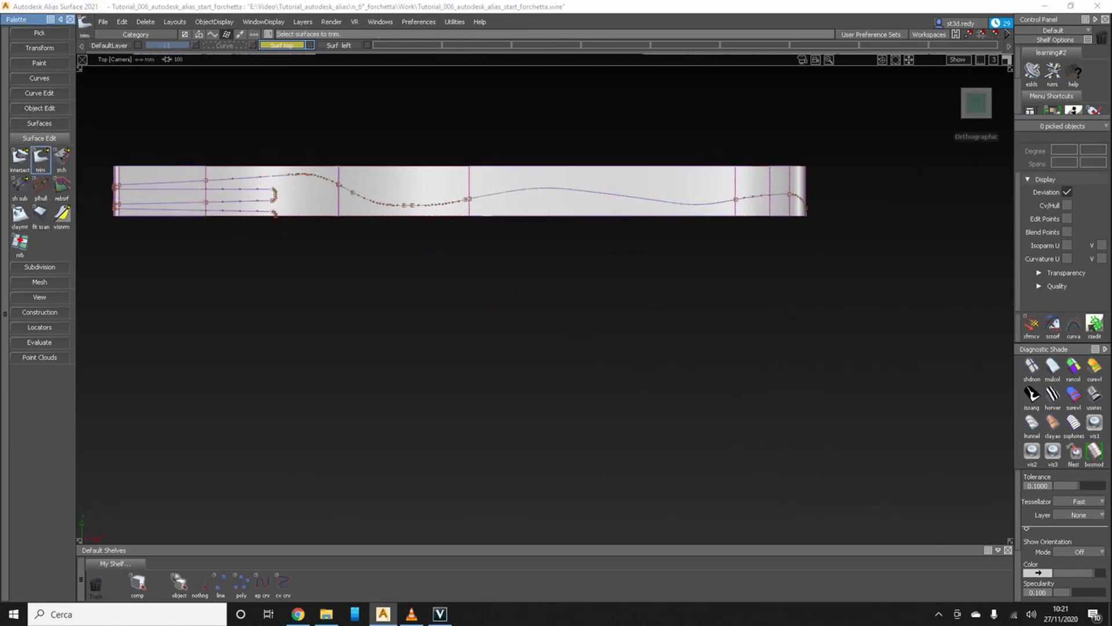
drag(711, 166, 839, 179)
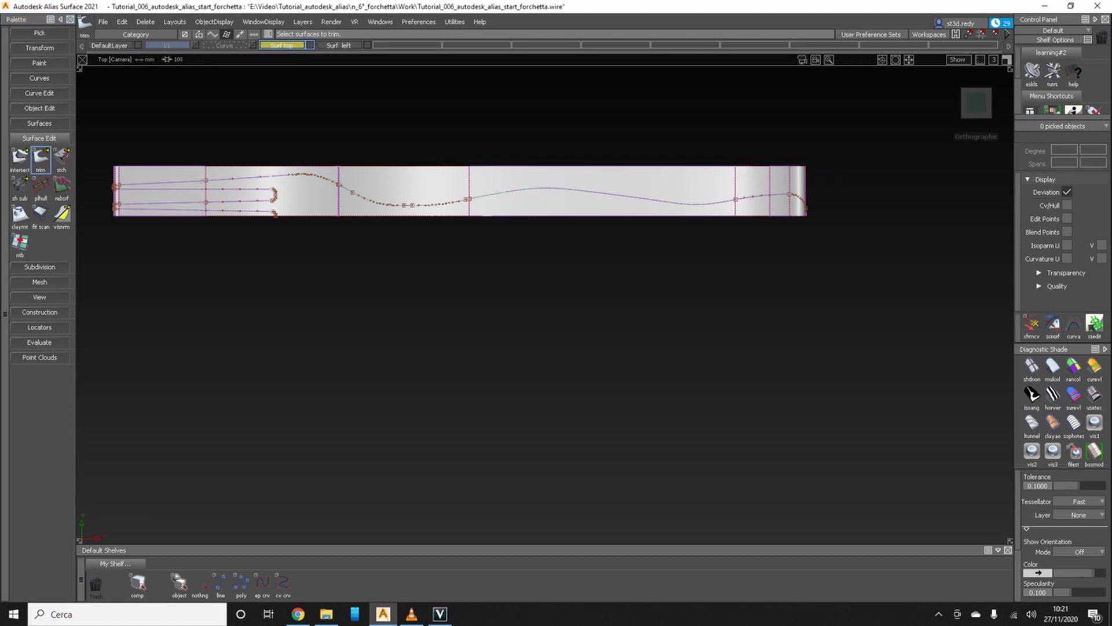
drag(603, 155, 848, 172)
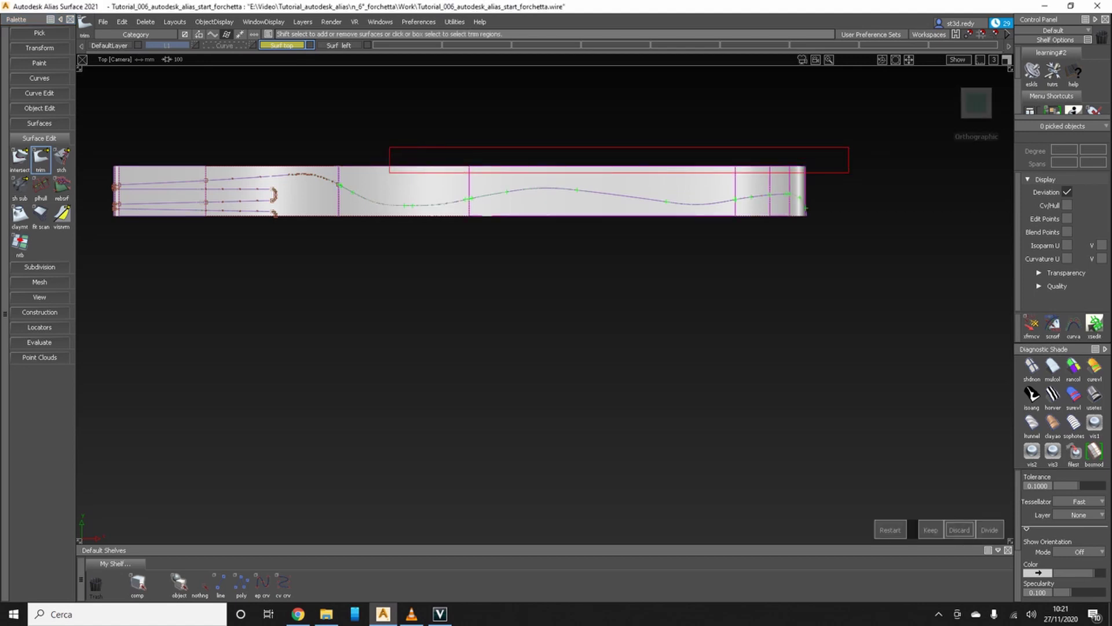
click(959, 530)
- Trim the curved profile surfaces at the fork's neck and tine roots, discarding the regions outside the outline and between the tines
alt+shift+middle_drag(579, 348, 782, 347)
alt+shift+right_drag(782, 348, 840, 347)
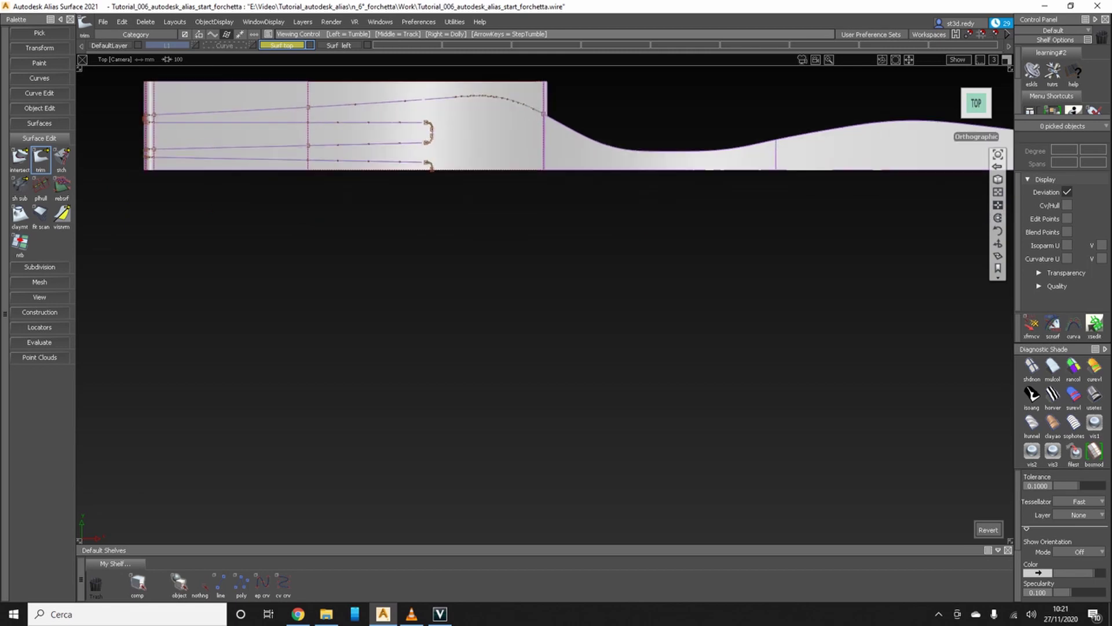
alt+shift+middle_drag(464, 174, 729, 377)
alt+shift+right_drag(642, 317, 695, 317)
alt+shift+middle_drag(695, 317, 550, 288)
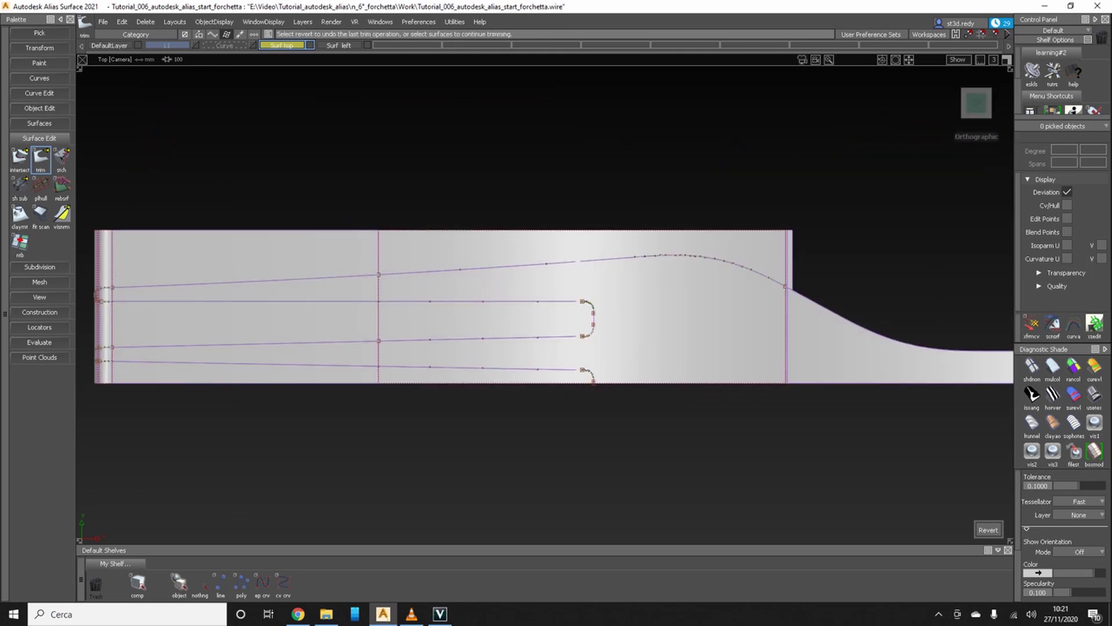
drag(836, 247, 836, 247)
drag(690, 233, 864, 254)
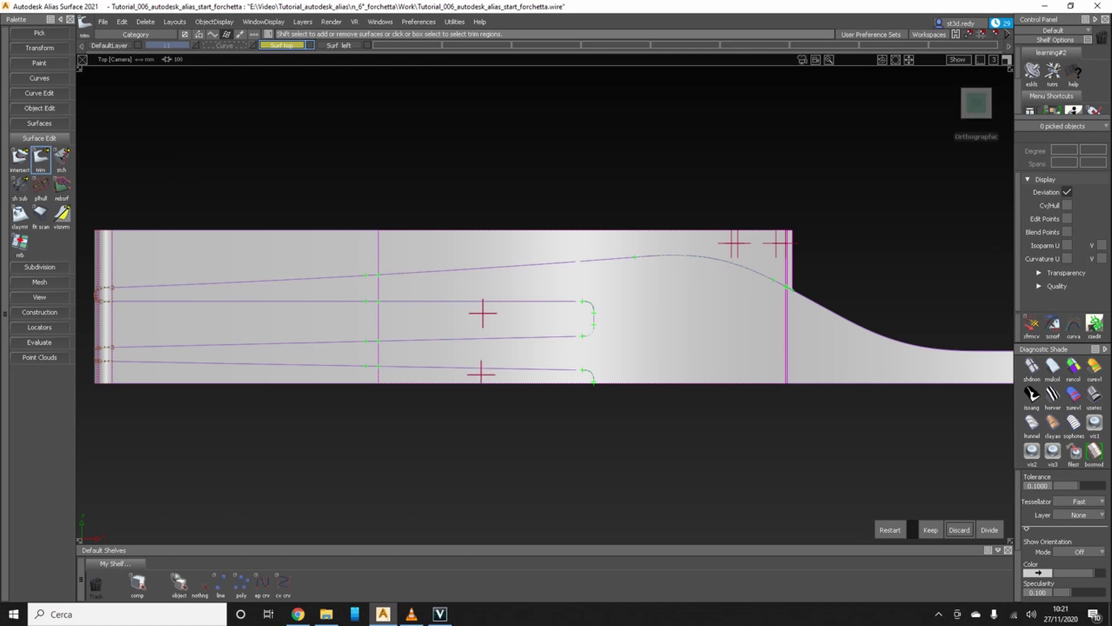
click(960, 530)
- Trim the remaining profile surfaces at the tine tips, discarding the regions outside and between the tines, and clear the selection
alt+shift+middle_drag(489, 288, 803, 306)
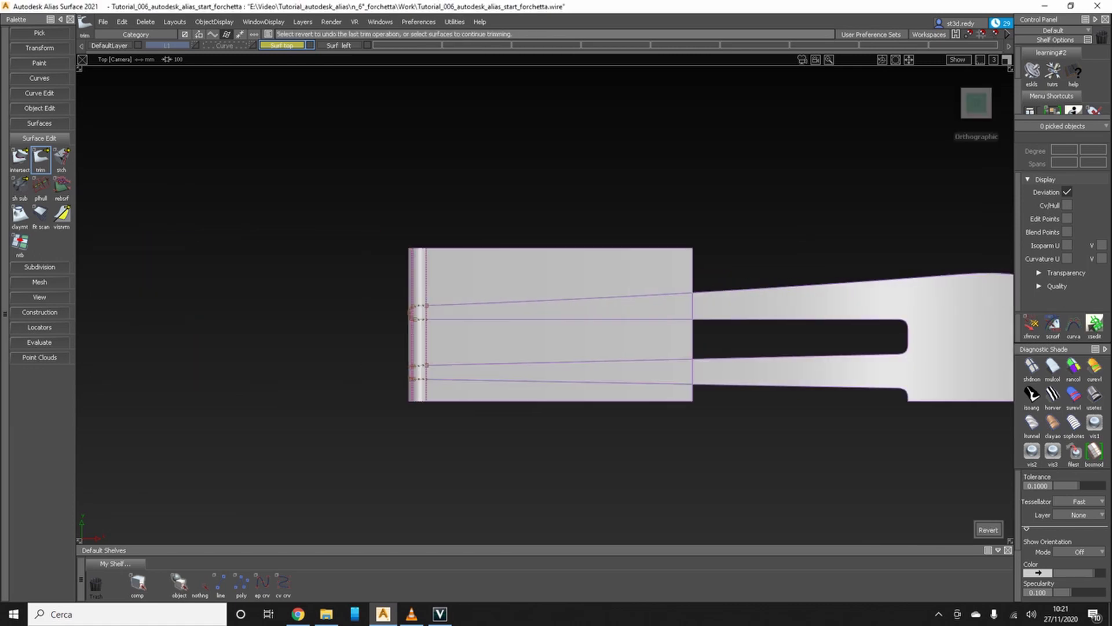
drag(728, 341, 324, 342)
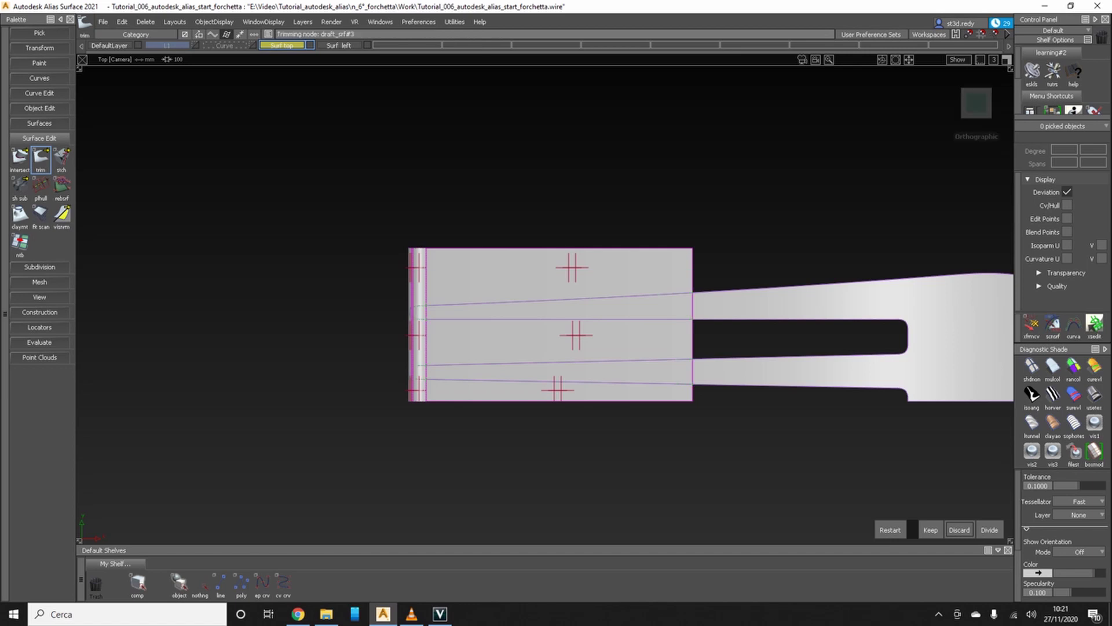
click(960, 530)
alt+shift+drag(799, 308, 628, 291)
alt+shift+right_drag(628, 291, 542, 298)
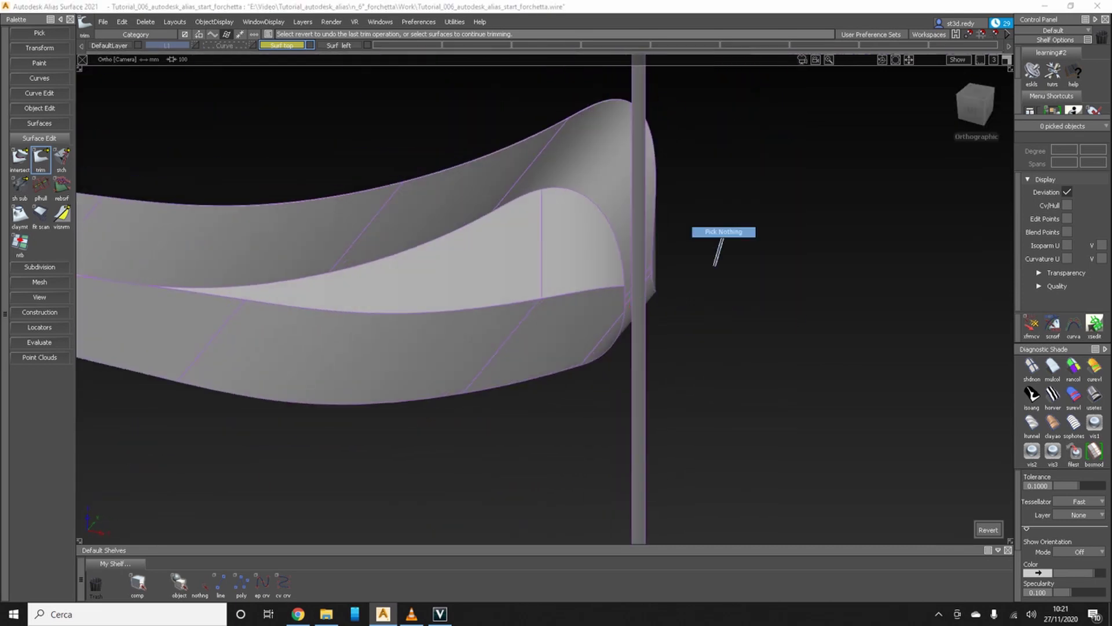
ctrl+shift+drag(720, 249, 720, 255)
- Turn on symmetry for the top and left surface layers to mirror the half fork into a complete one
mouse_move(640, 297)
alt+shift+mouse_down()
mouse_move(620, 302)
mouse_move(633, 298)
alt+shift+mouse_up()
alt+shift+right_drag(633, 298, 633, 350)
alt+shift+drag(633, 351, 628, 349)
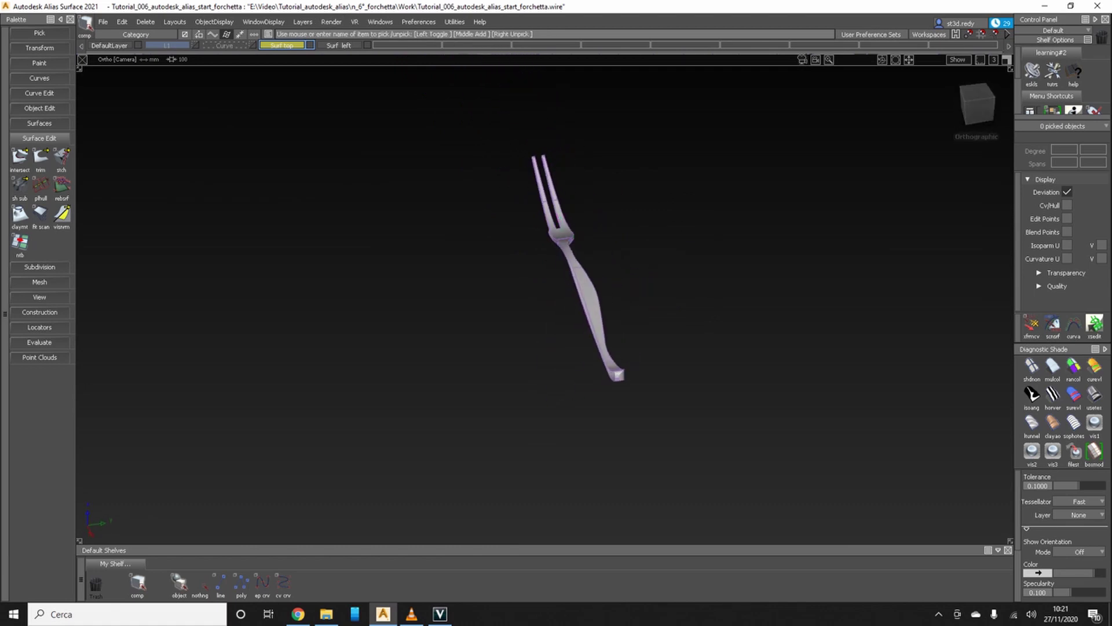
right_click(281, 45)
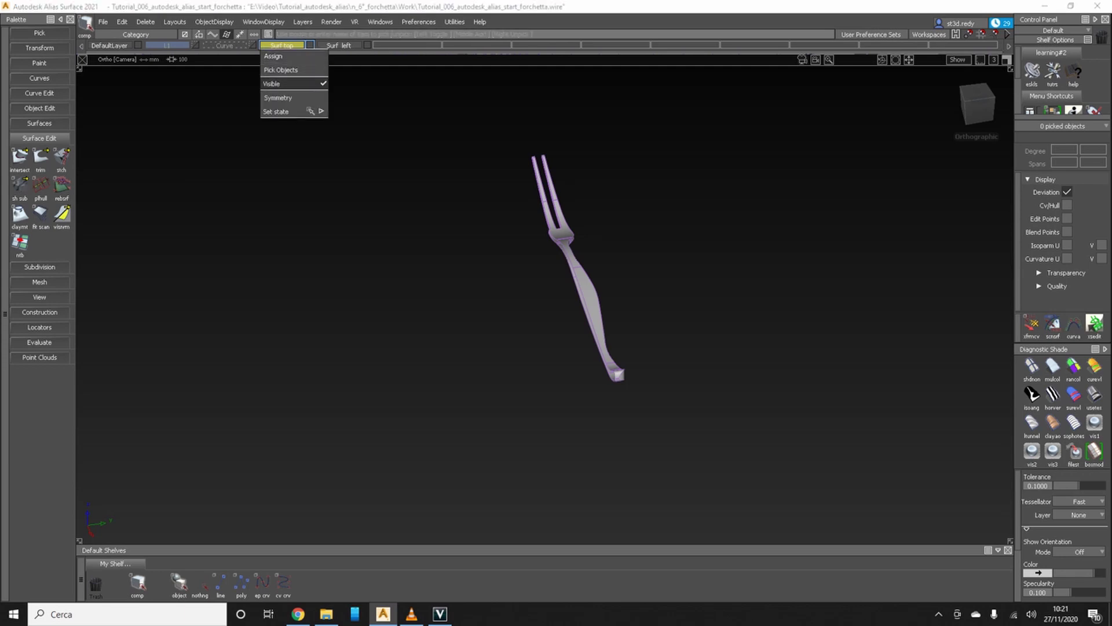
click(278, 97)
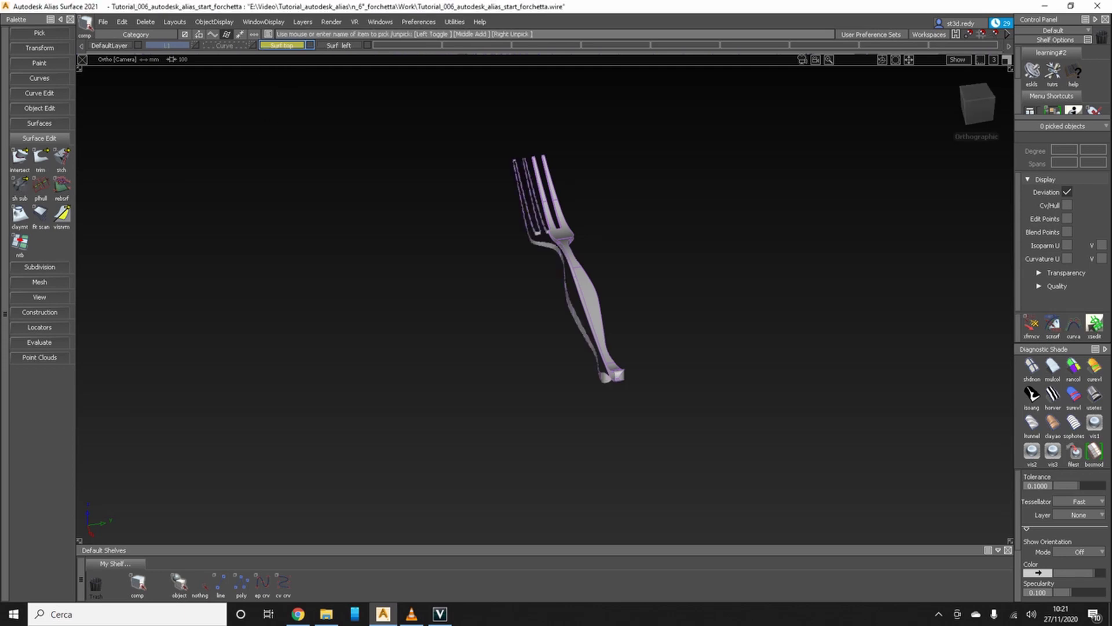
right_click(339, 46)
click(335, 97)
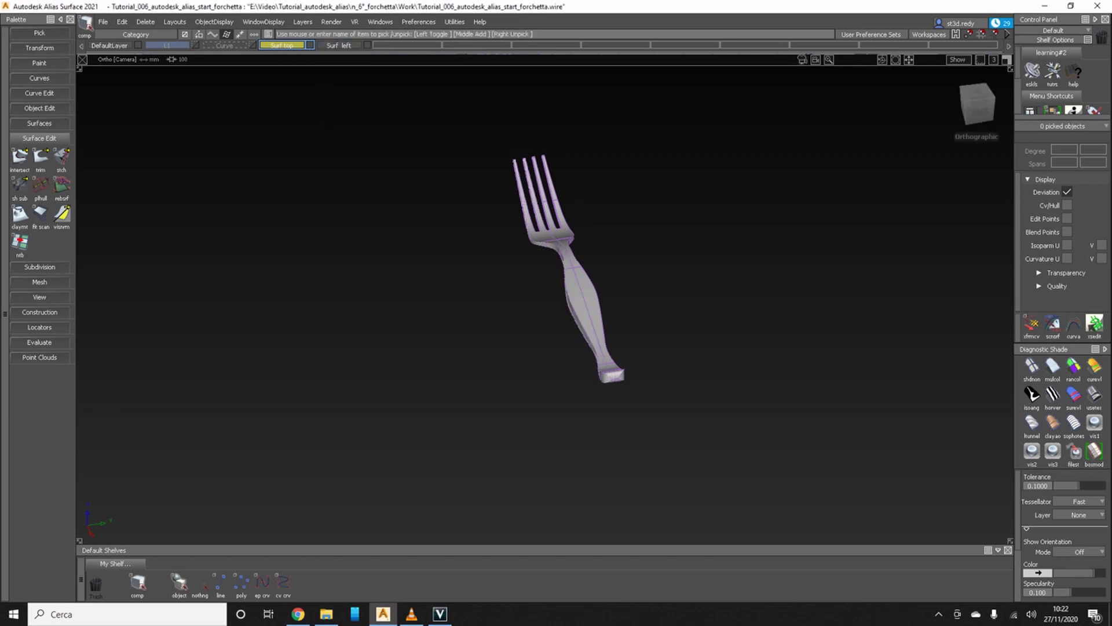
- Shade the fork with the Showroom surface-evaluation map and examine the handle end, neck and tines from several angles
alt+shift+drag(562, 243, 538, 287)
scroll(681, 316, up, 10)
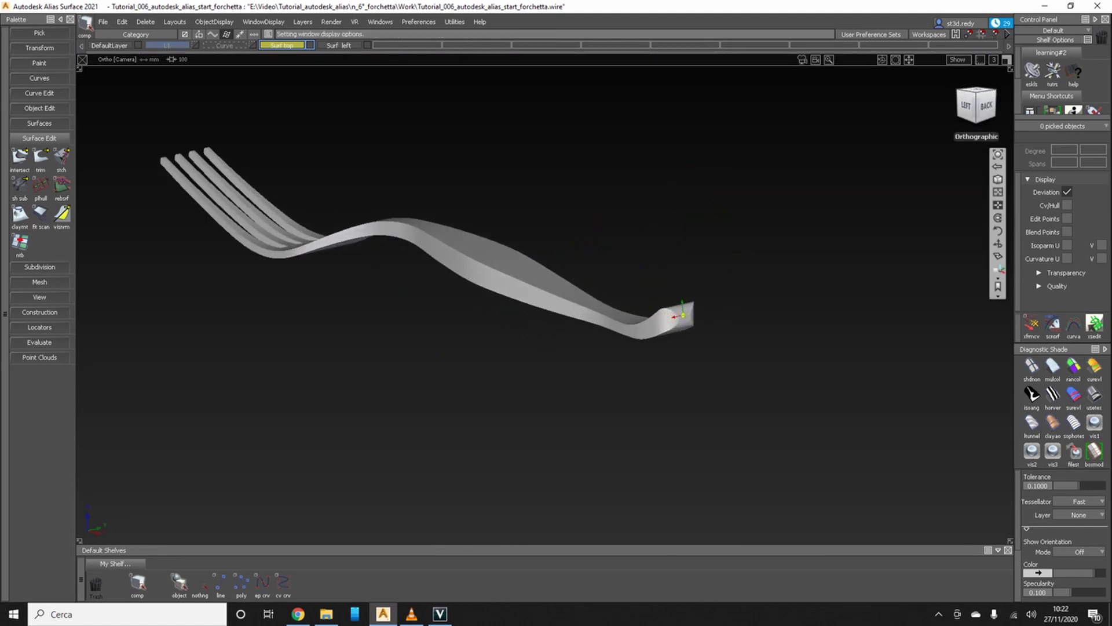
scroll(680, 315, down, 10)
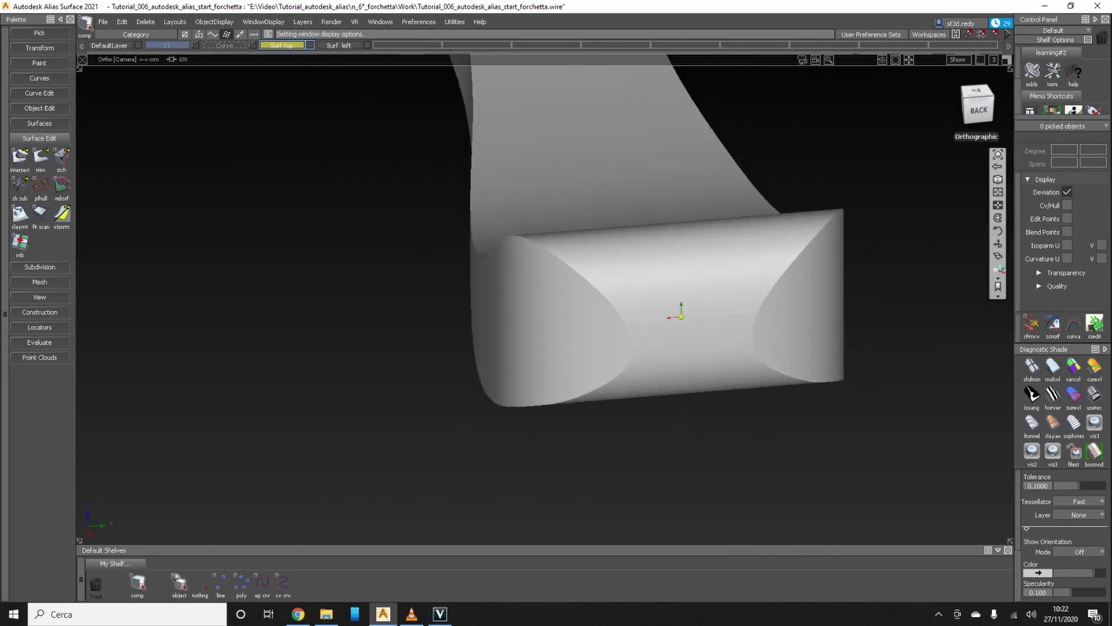
alt+shift+drag(539, 286, 591, 292)
scroll(557, 272, up, 5)
alt+shift+drag(495, 196, 496, 225)
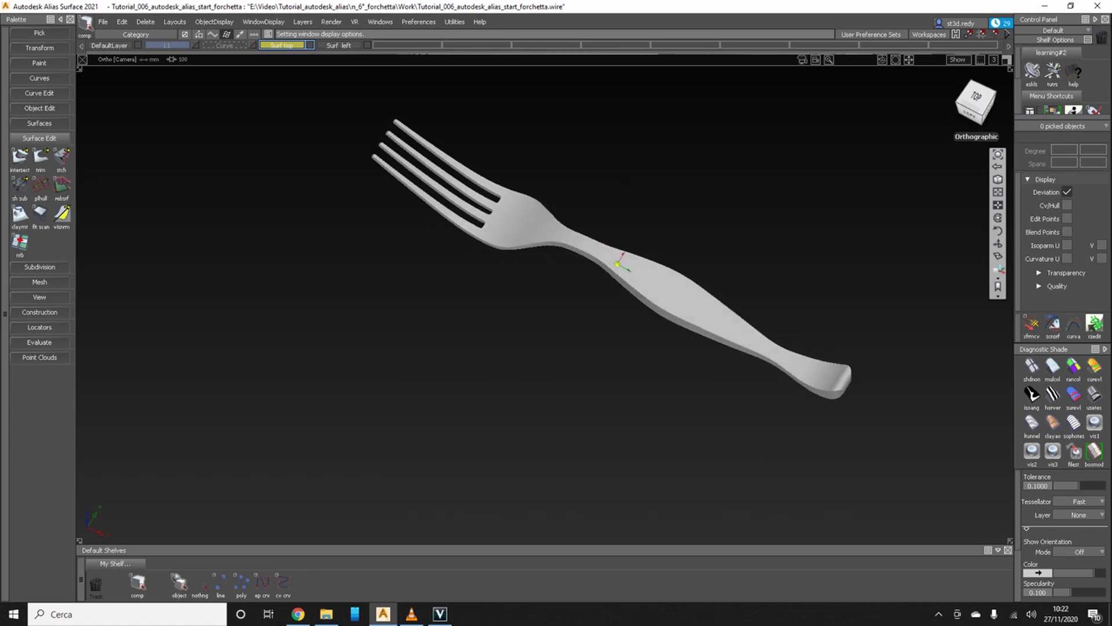
click(1074, 394)
alt+shift+drag(618, 261, 618, 265)
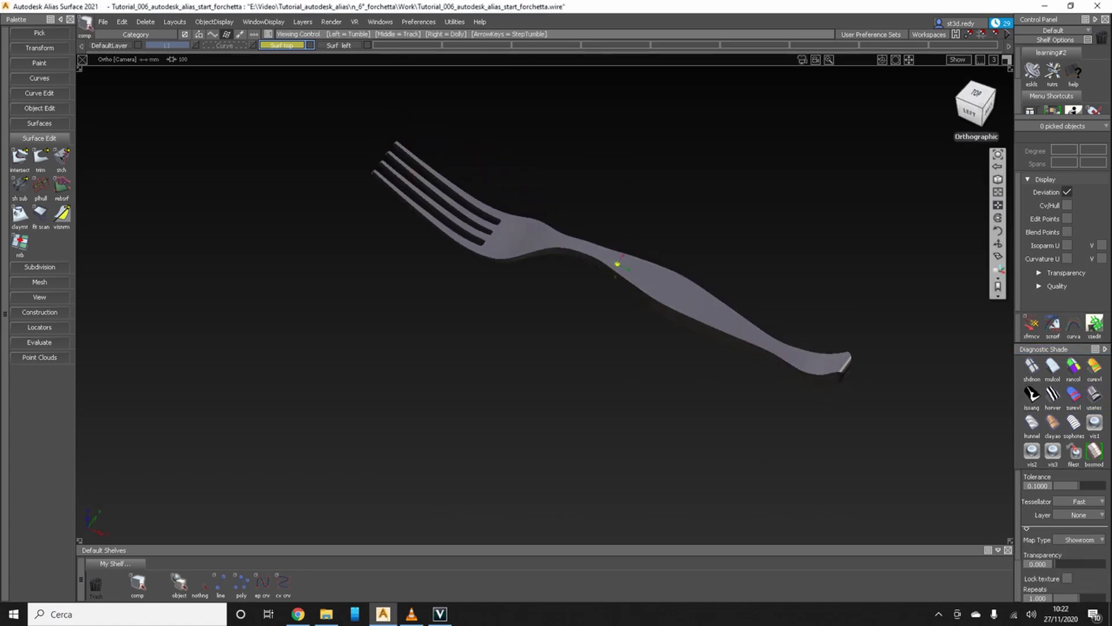
key(Home)
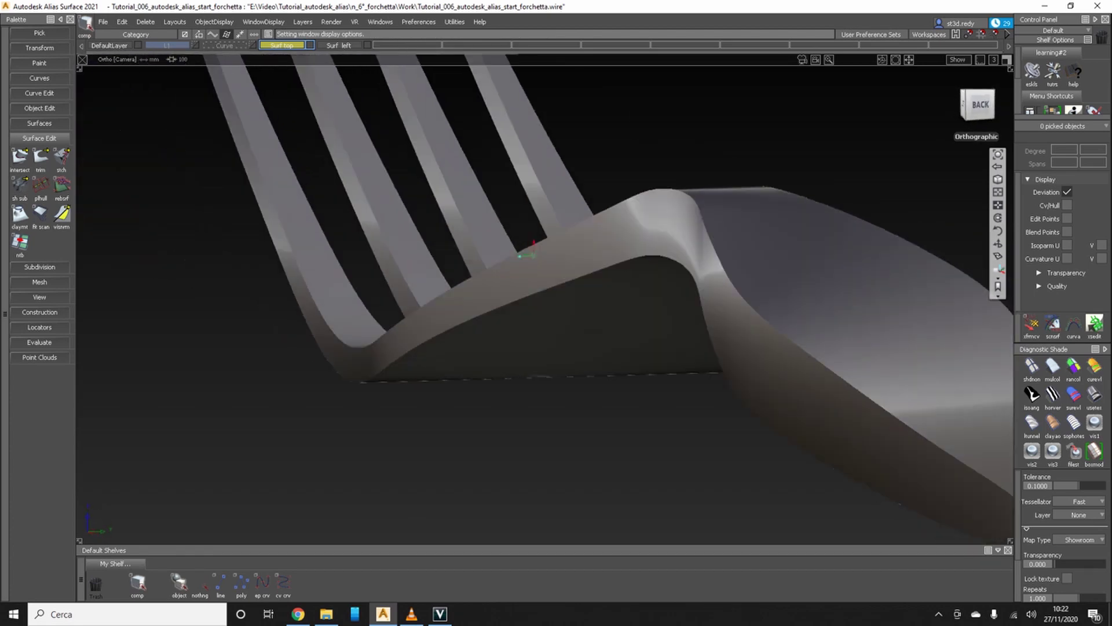
alt+shift+drag(603, 261, 605, 266)
alt+shift+drag(511, 255, 517, 258)
scroll(511, 255, up, 5)
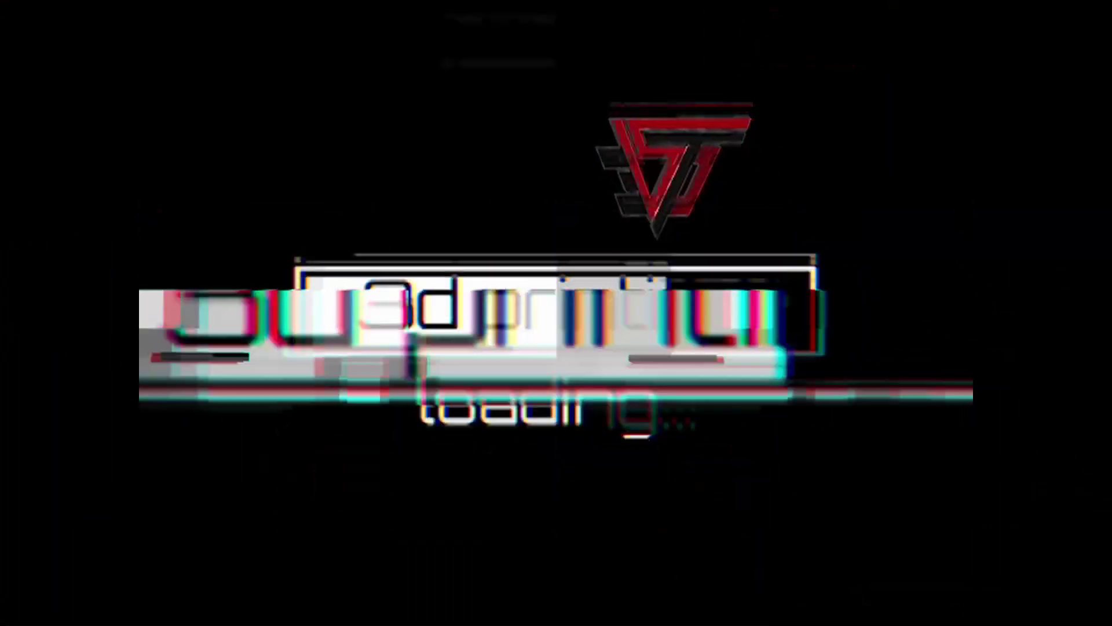